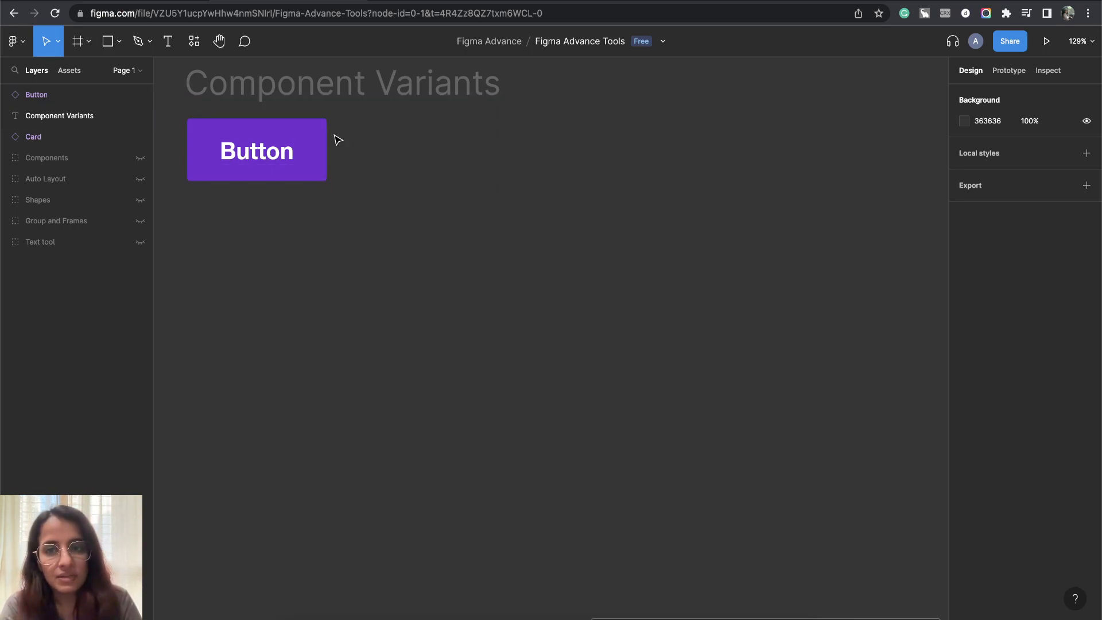
Move the purple Button instance below the Component Variants heading, to about X 9709, Y 145
left_click(313, 144)
left_click_drag(310, 155, 426, 280)
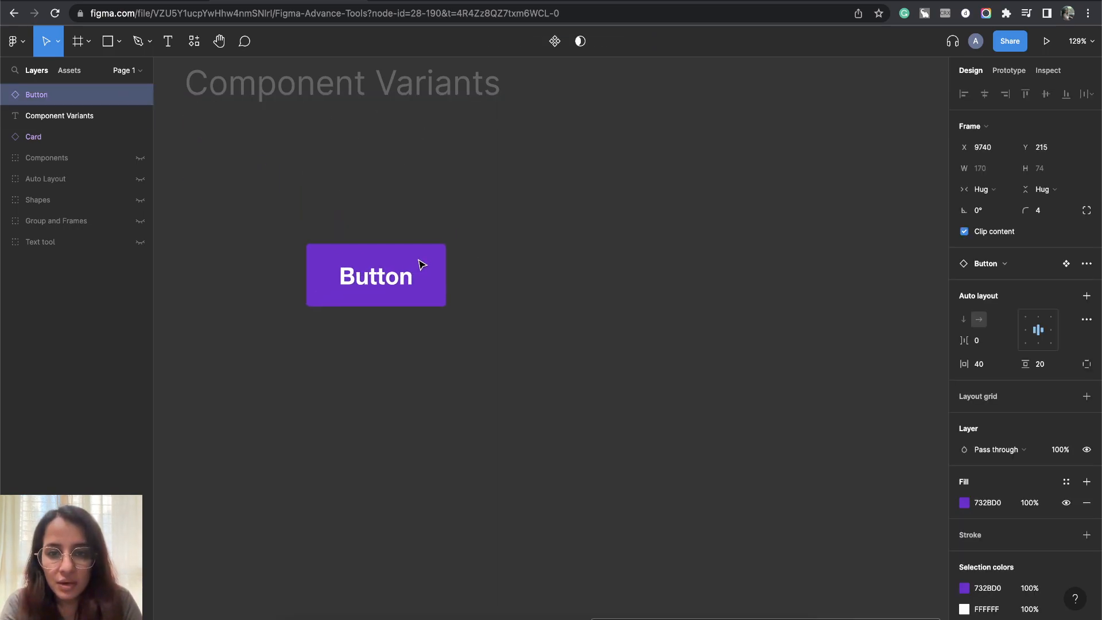
left_click(298, 225)
left_click(344, 258)
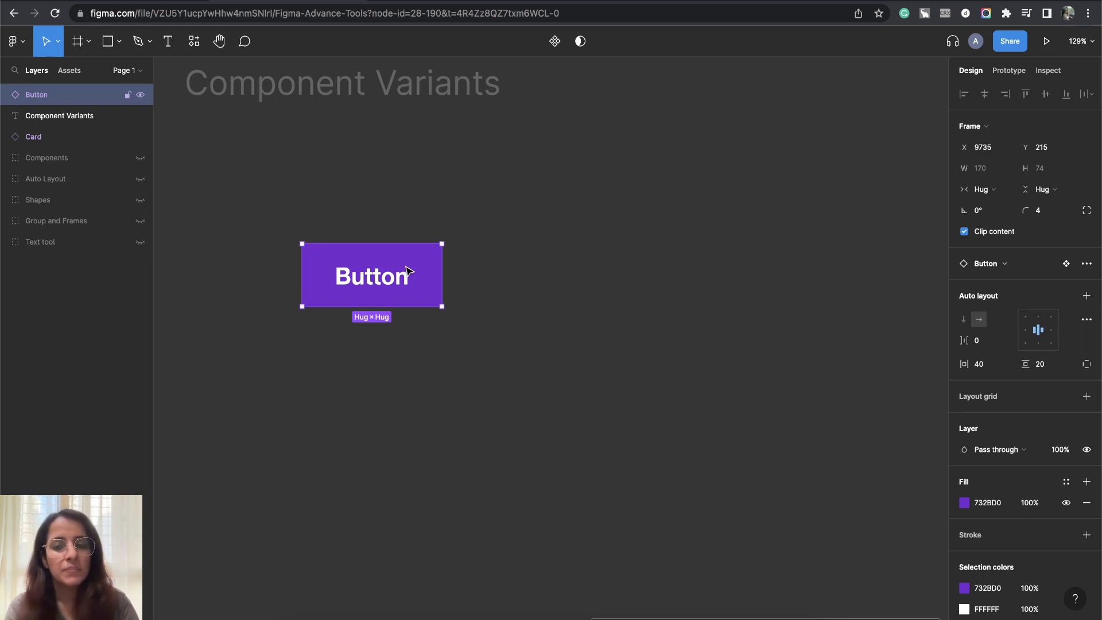
left_click_drag(430, 290, 408, 229)
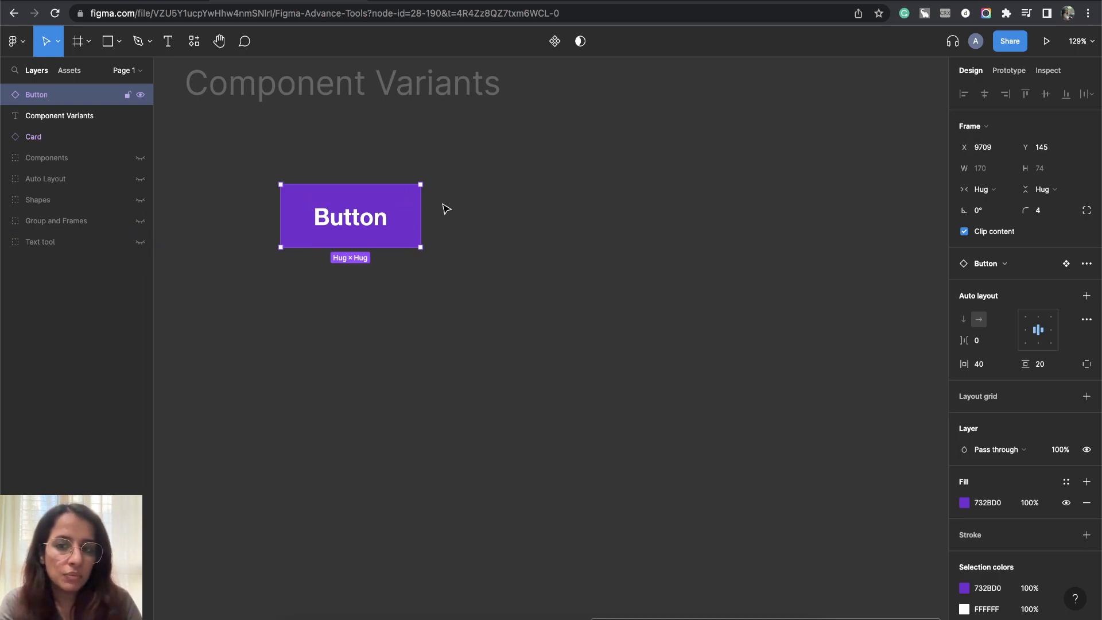
left_click(542, 248)
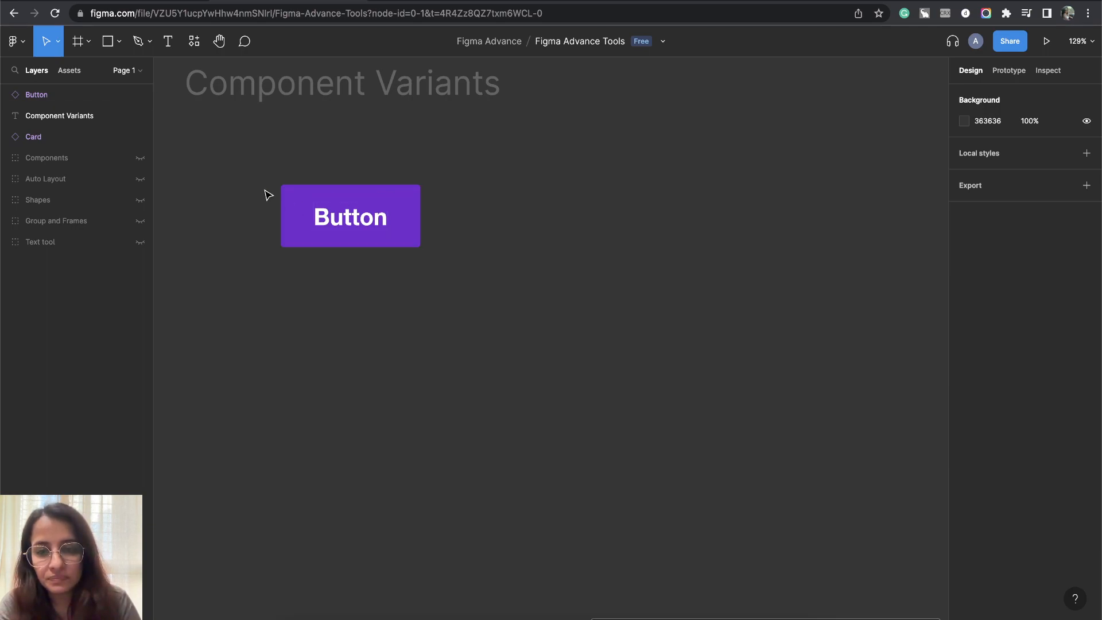
Detach the purple Button instance from its main component
left_click(315, 202)
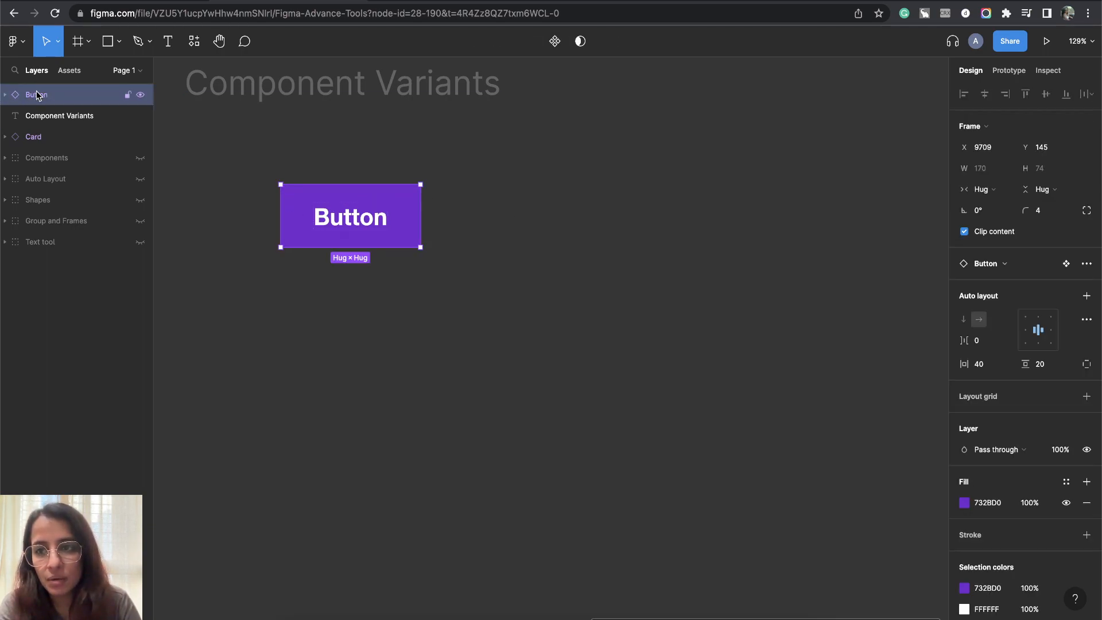
right_click(378, 201)
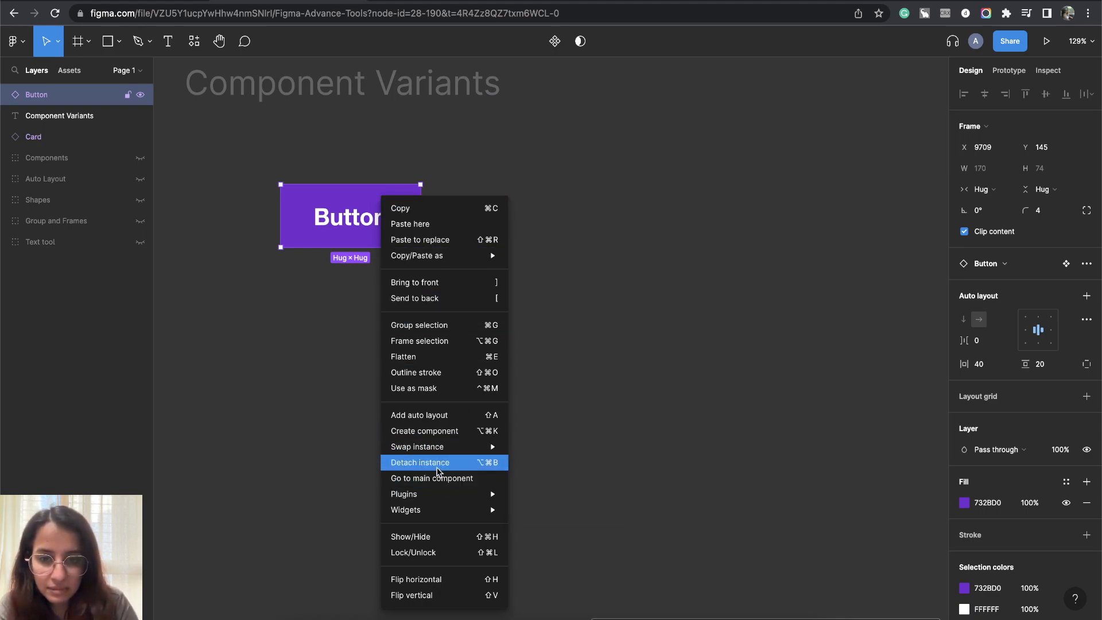
left_click(419, 461)
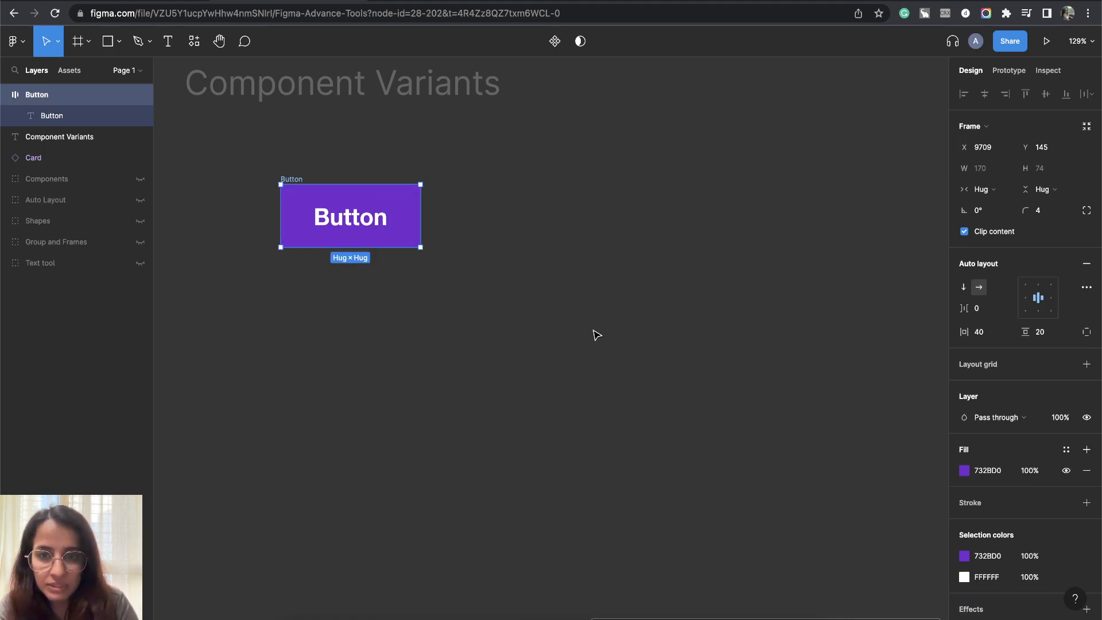
Turn the detached Button frame into a new component and rename it ButtonCTA
left_click(554, 41)
double_click(41, 95)
left_click(86, 95)
type("CTA")
key("Return")
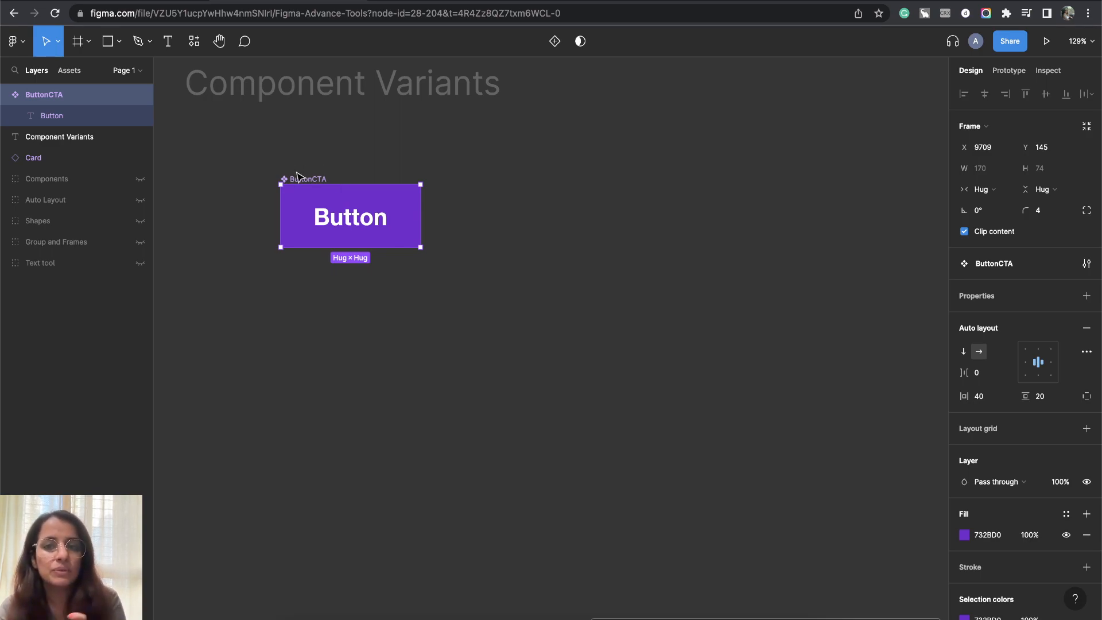
Reposition the ButtonCTA component on the canvas at about X 9878, Y 191
left_click(362, 169)
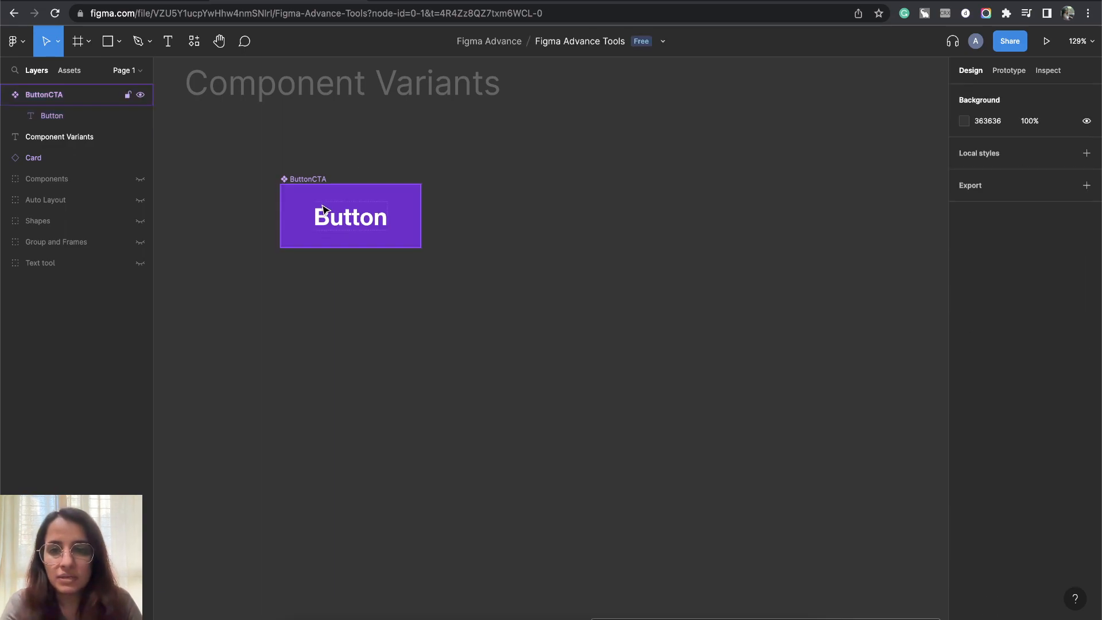
left_click(314, 197)
left_click_drag(315, 197, 277, 163)
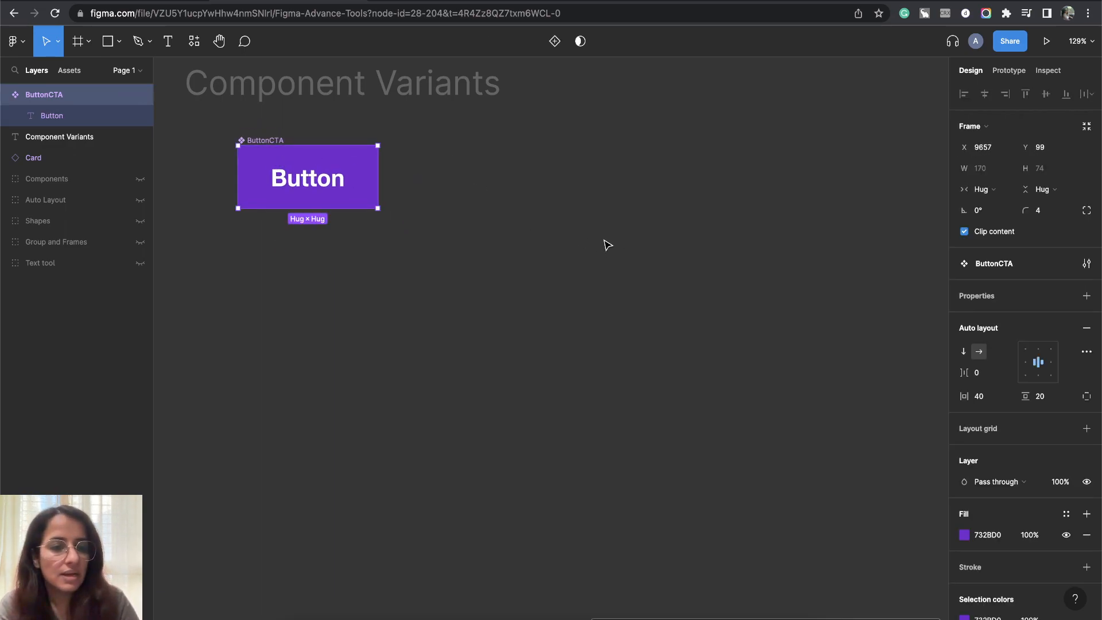
left_click_drag(361, 174, 535, 239)
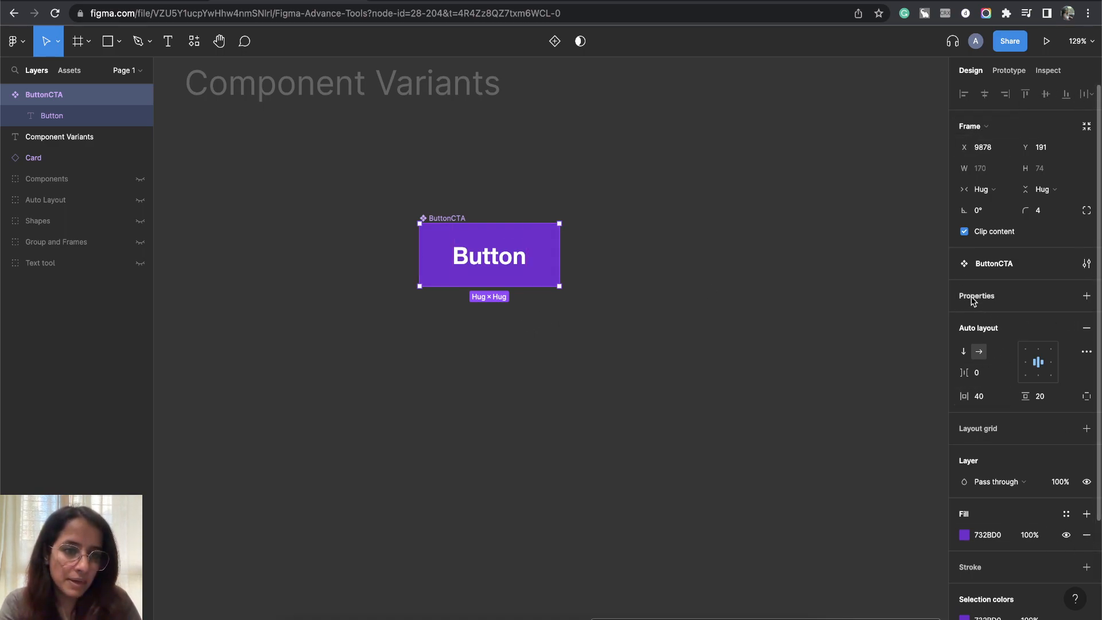
left_click(1087, 297)
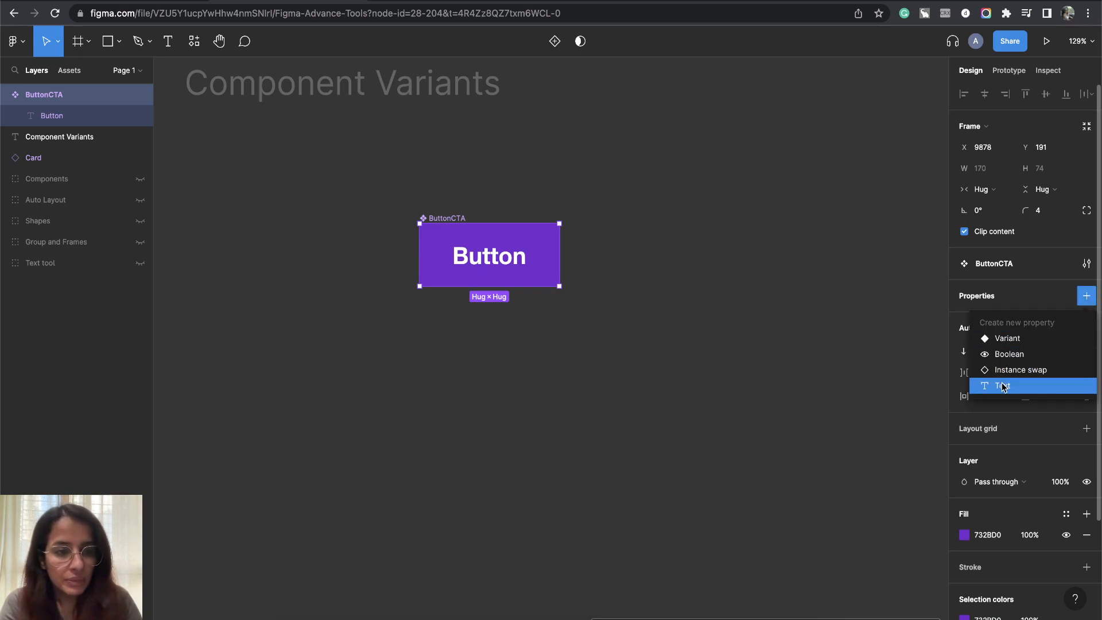
left_click(1014, 340)
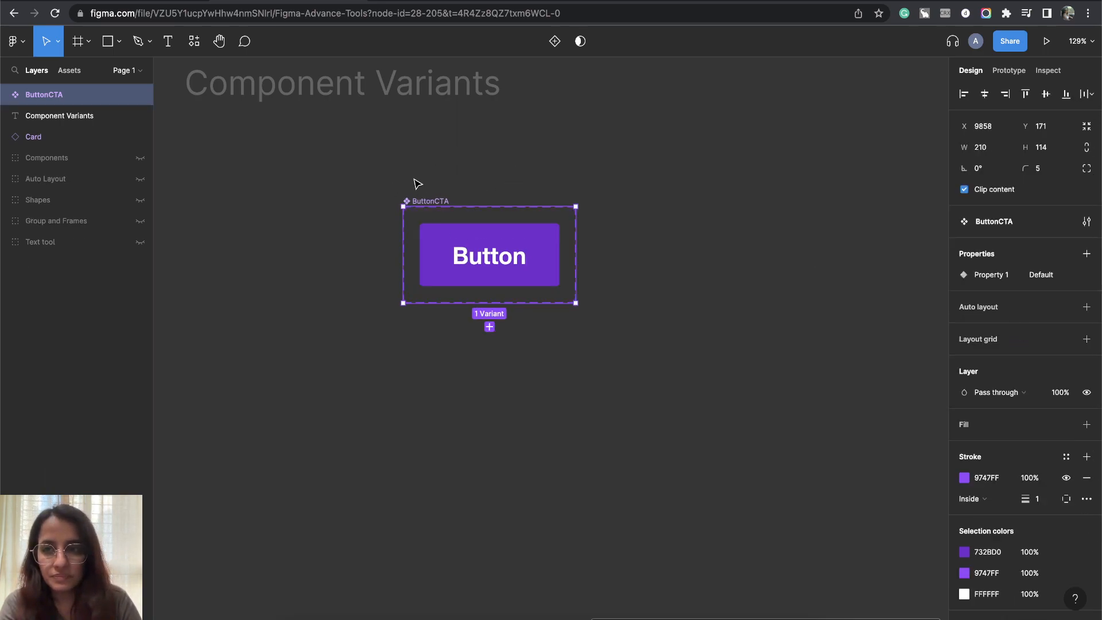
left_click(5, 94)
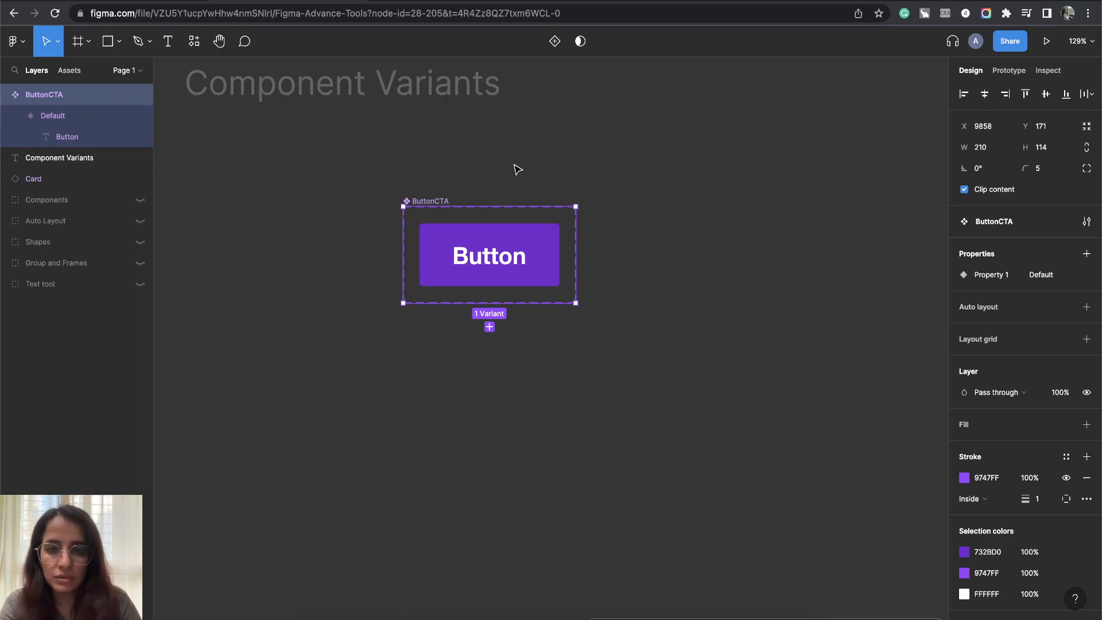
key("ctrl+z")
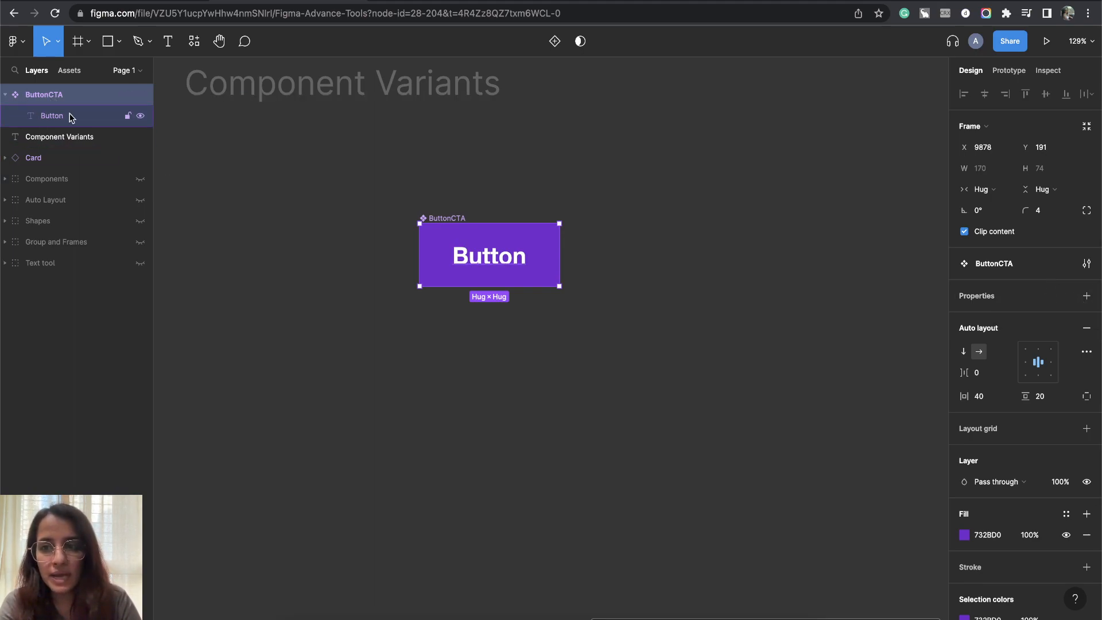
Add a variant property to the ButtonCTA component and select its Default variant
left_click(1086, 296)
left_click(1023, 339)
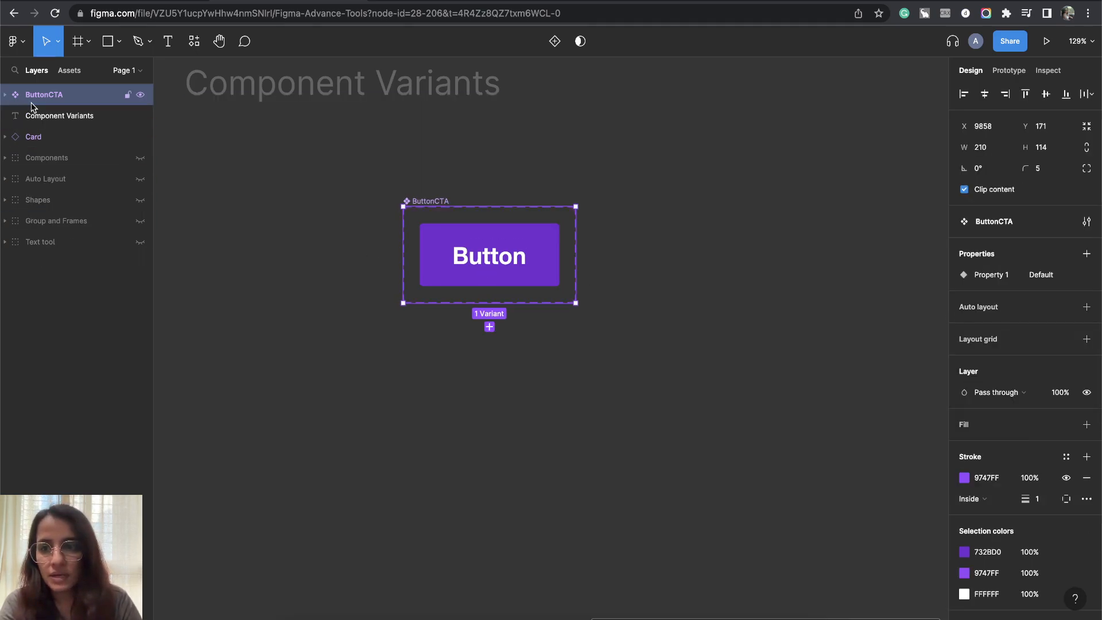
left_click(6, 94)
left_click(71, 116)
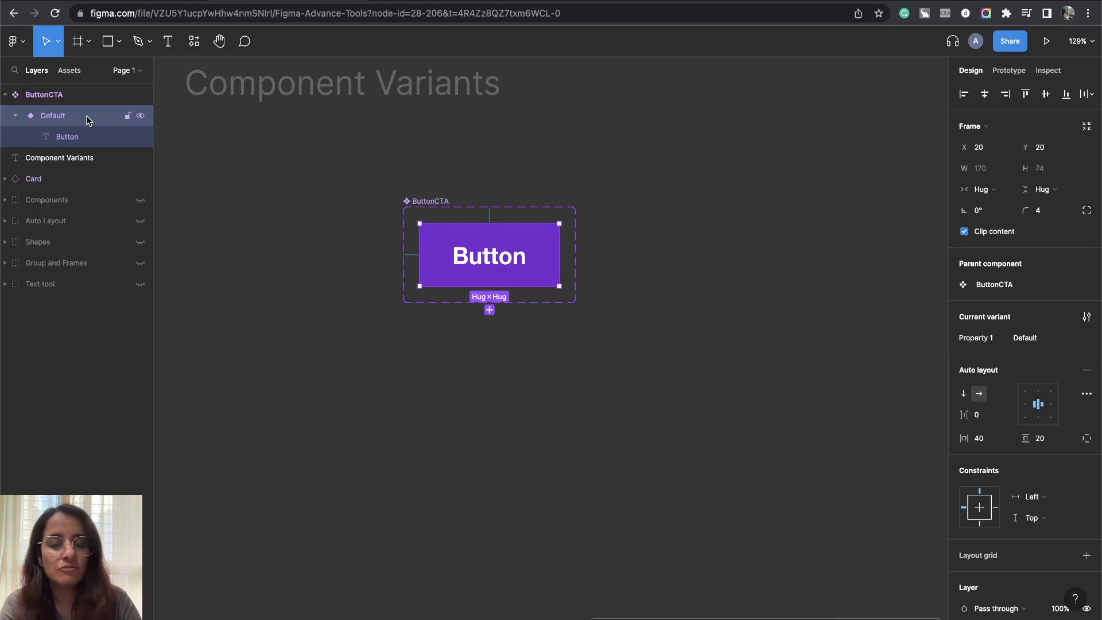
left_click(427, 201)
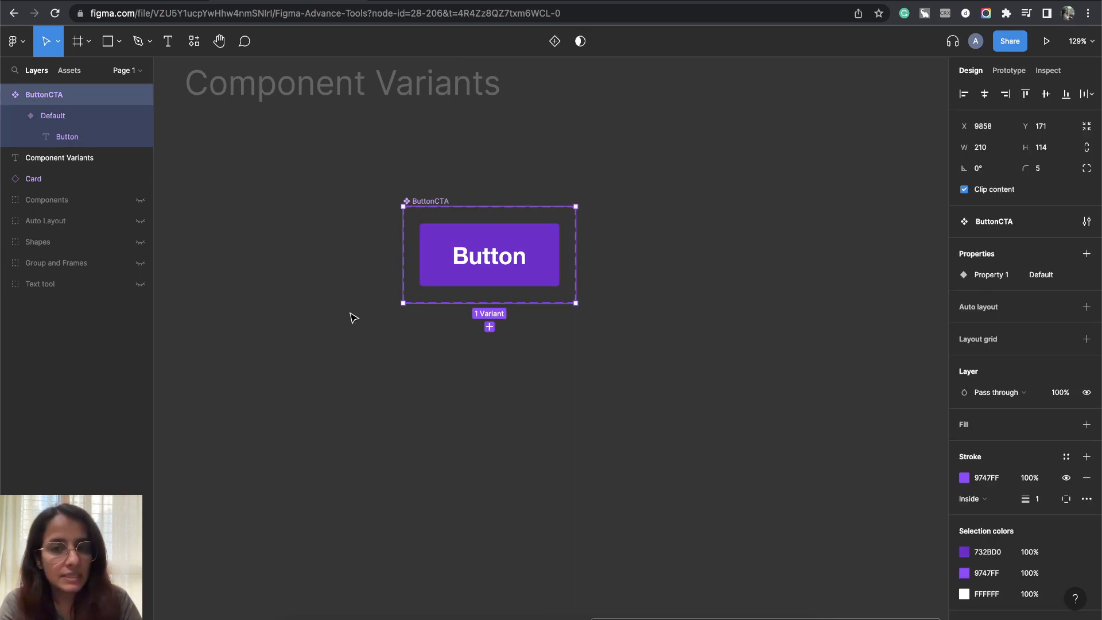
left_click(439, 241)
left_click(16, 116)
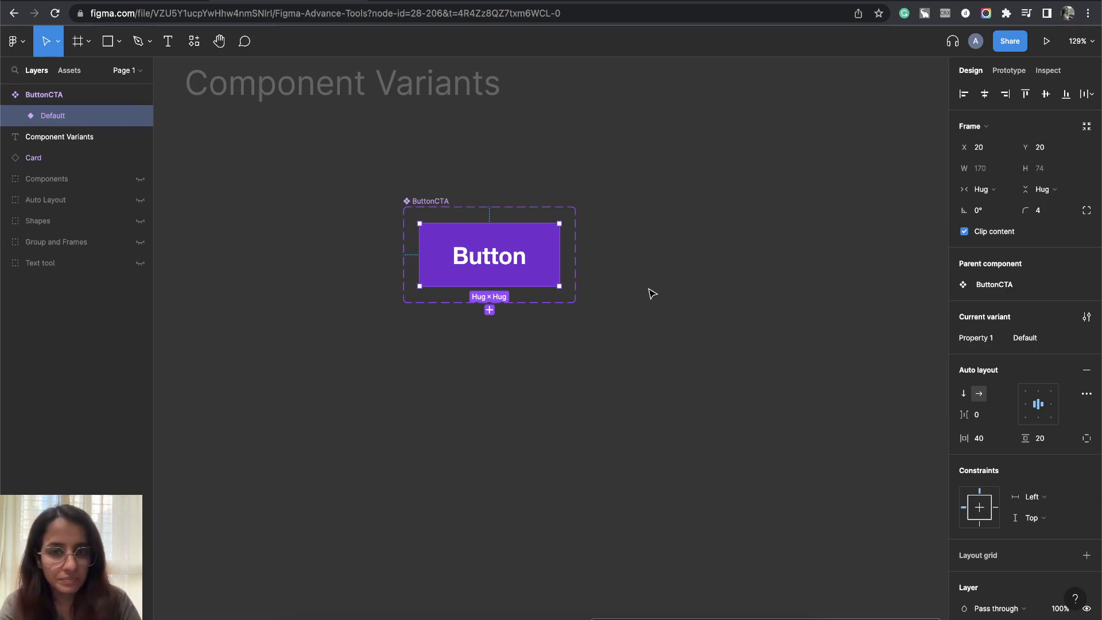
Rename the Default variant's property from Property 1 to State
left_click_drag(665, 296, 504, 287)
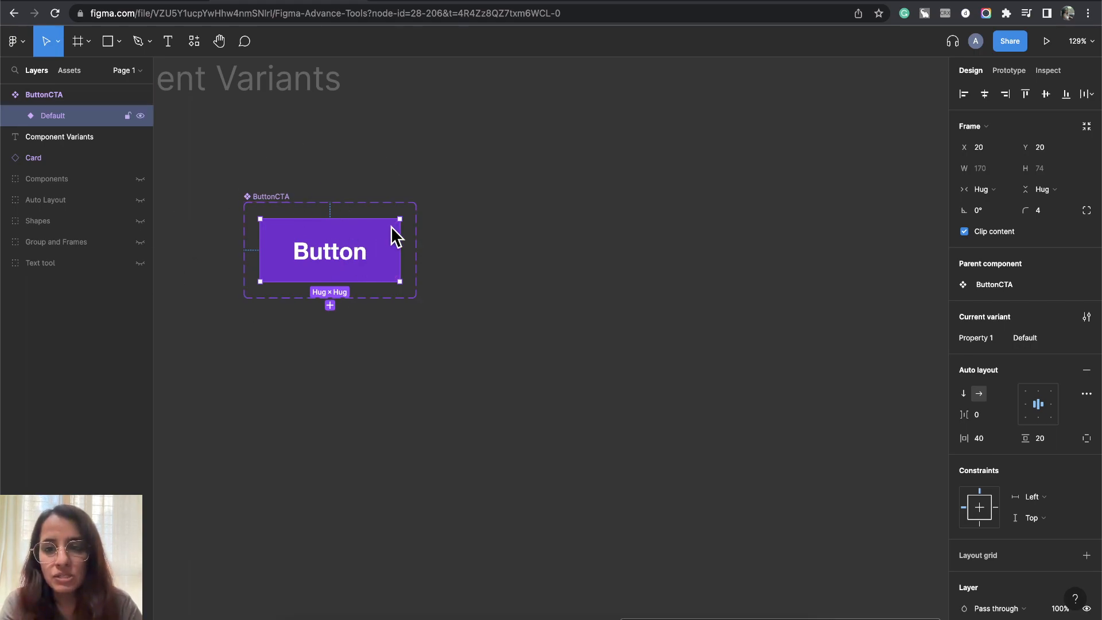
left_click(976, 339)
type("State")
key("Return")
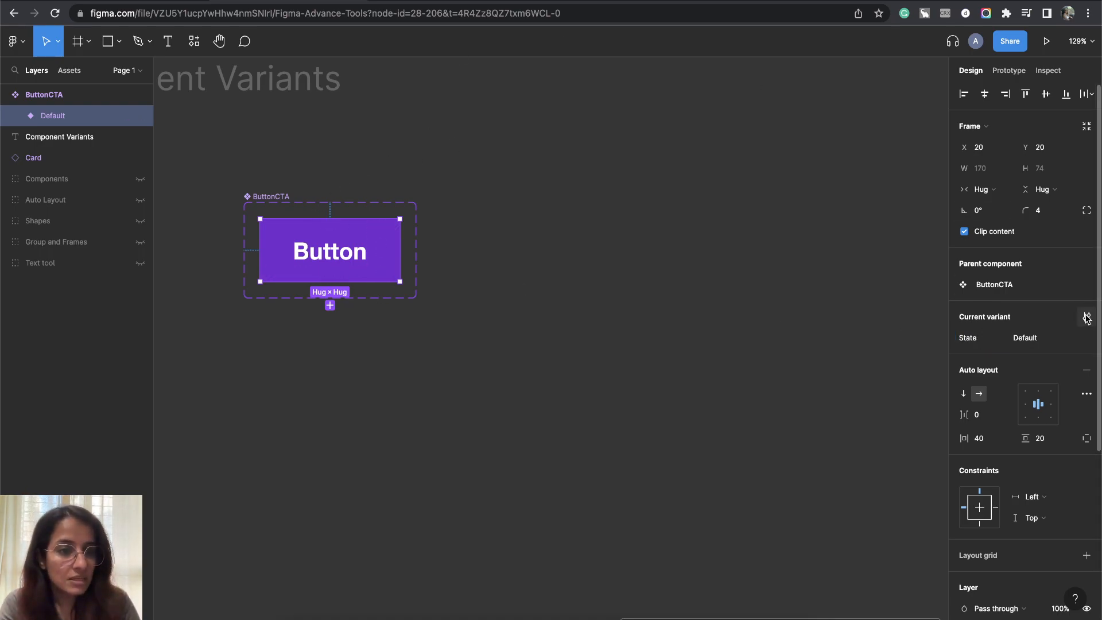
Add a second variant to the ButtonCTA component set and set its State value to Hover
left_click(369, 214)
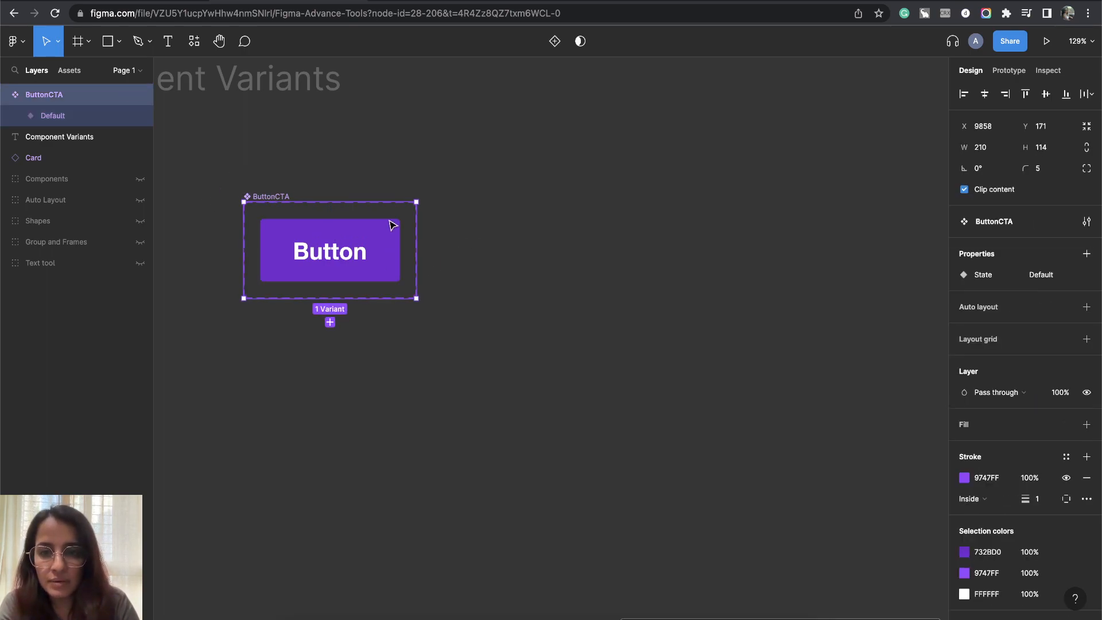
left_click(330, 322)
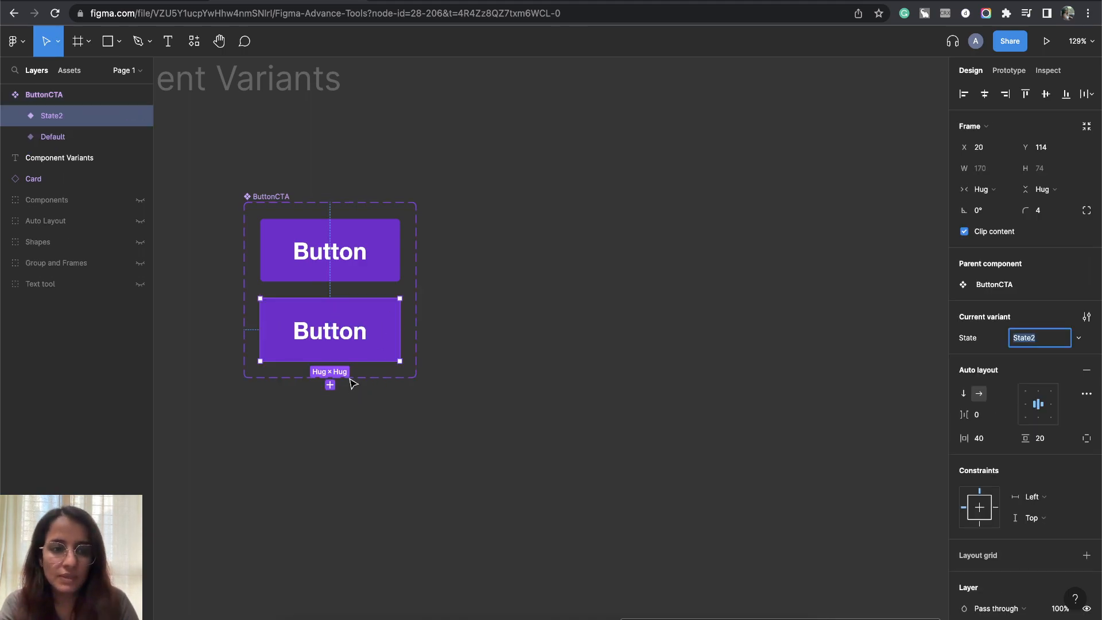
left_click(1031, 340)
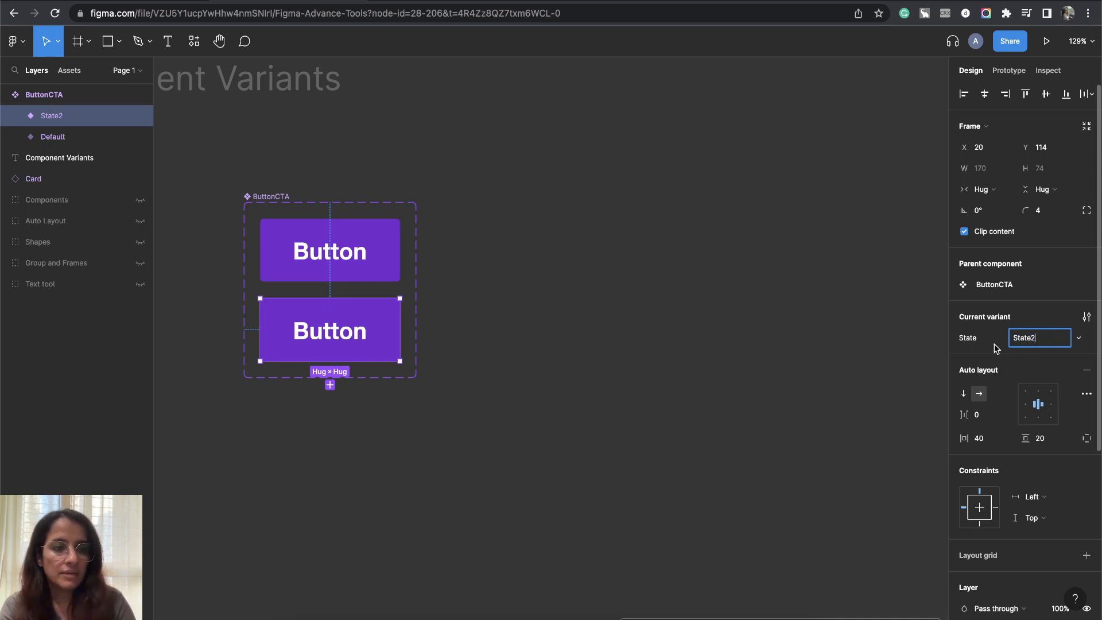
key("super+a")
type("H")
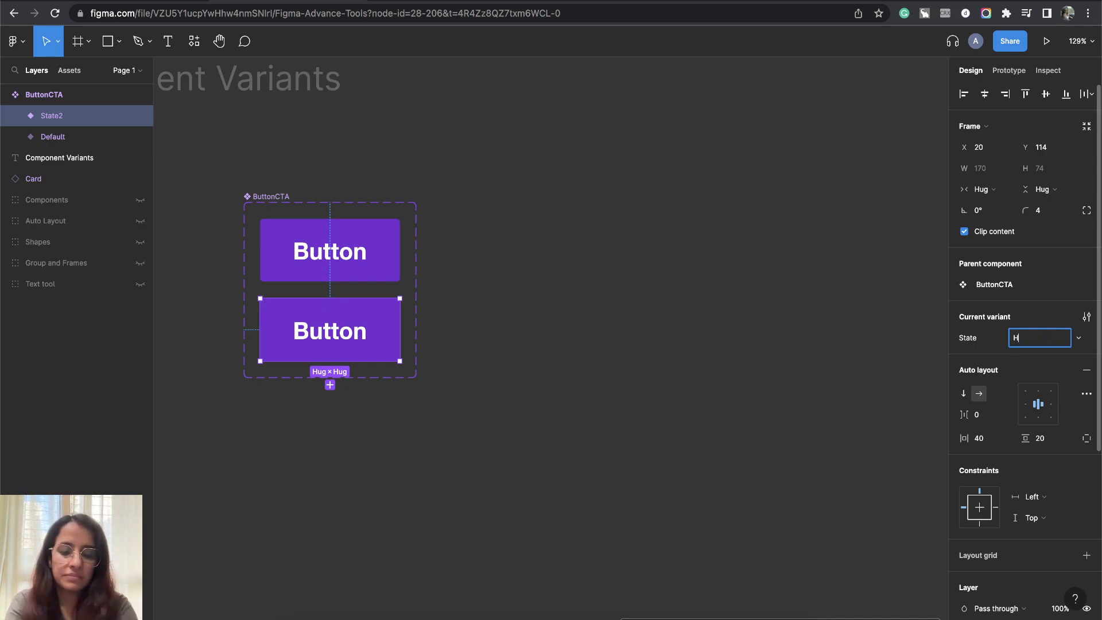
type("over")
key("Return")
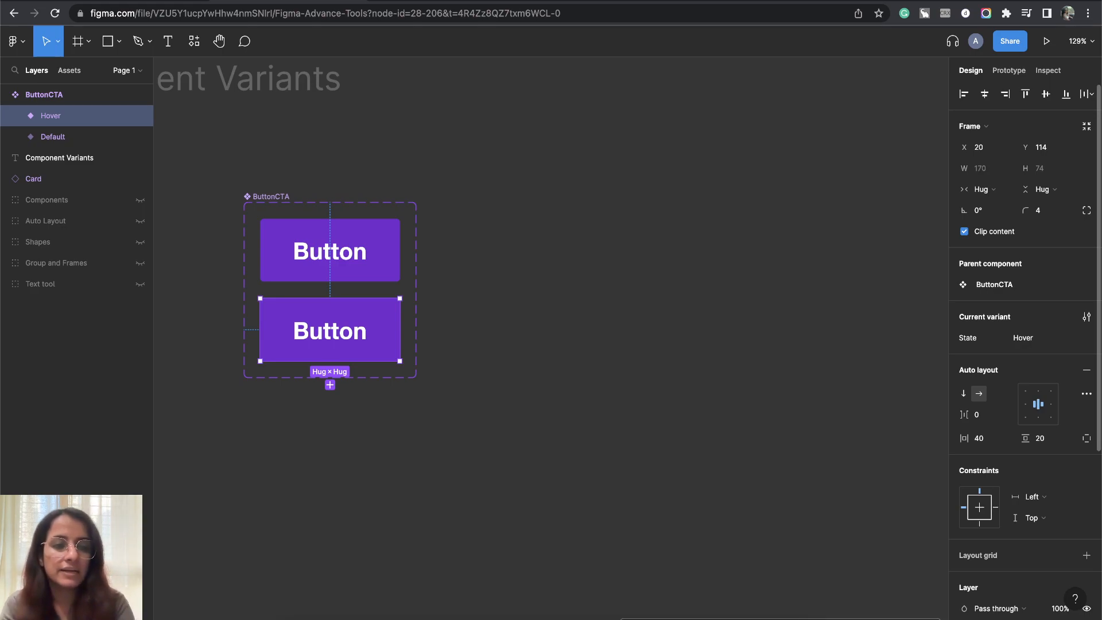
Change the Hover variant's fill to the lighter purple 9556E5
scroll(1013, 399, "down", 5)
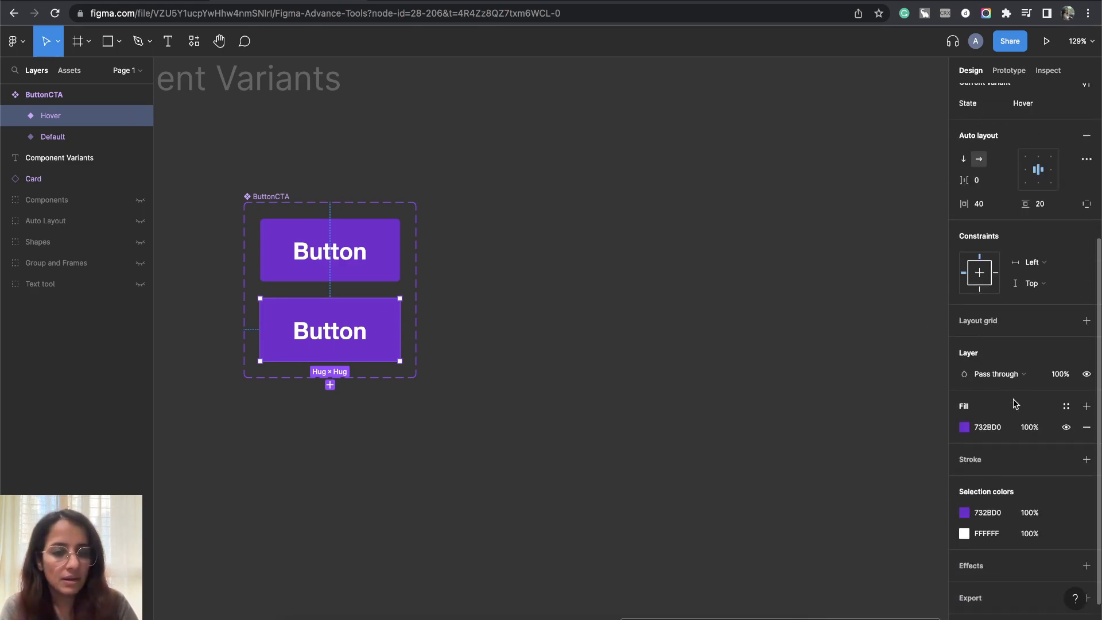
left_click(962, 423)
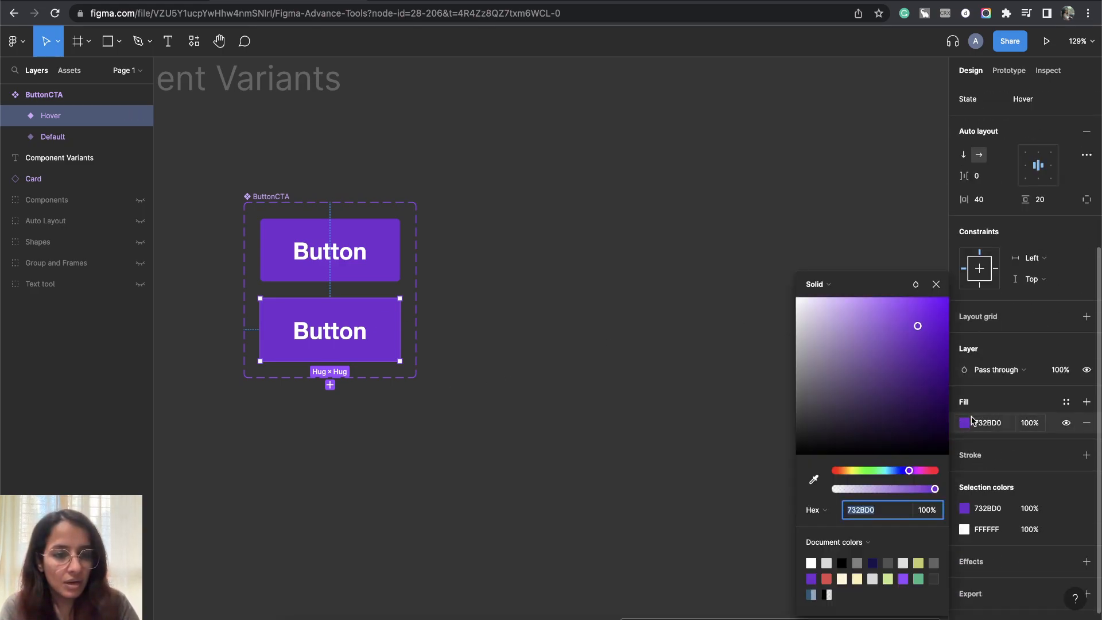
left_click(907, 312)
left_click(891, 313)
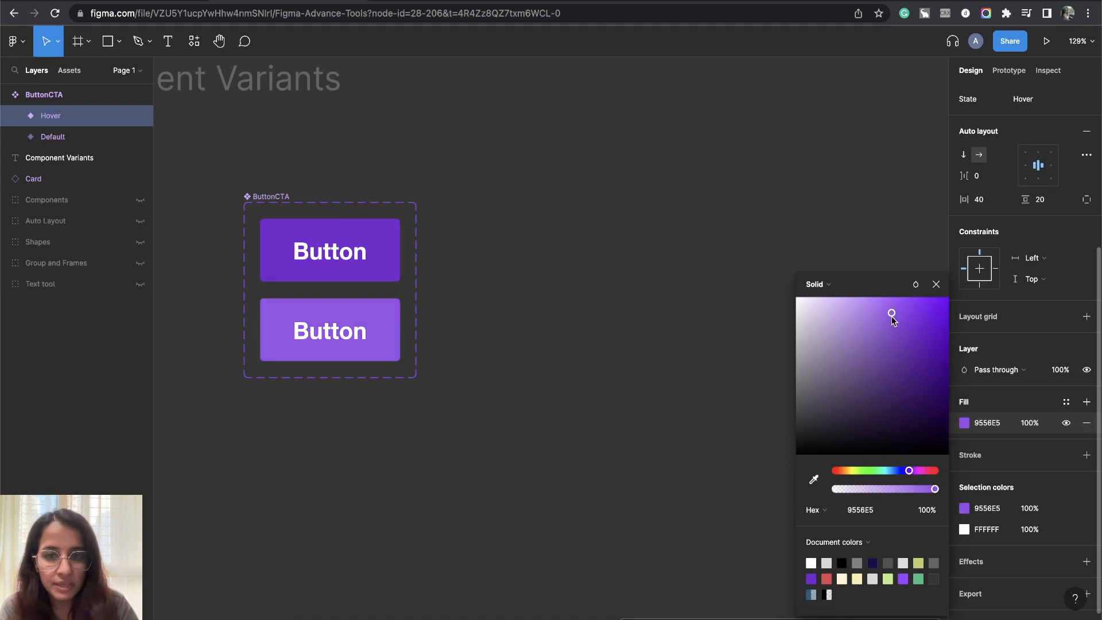
left_click(937, 286)
Add a drop shadow effect to the Hover variant
scroll(1019, 496, "down", 1)
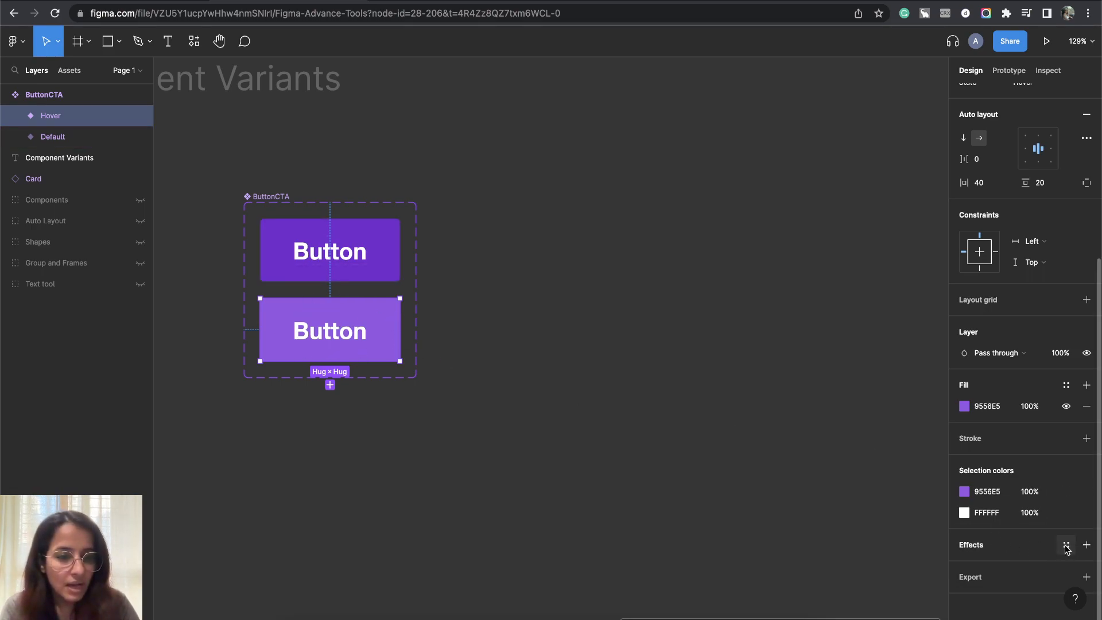
left_click(1065, 545)
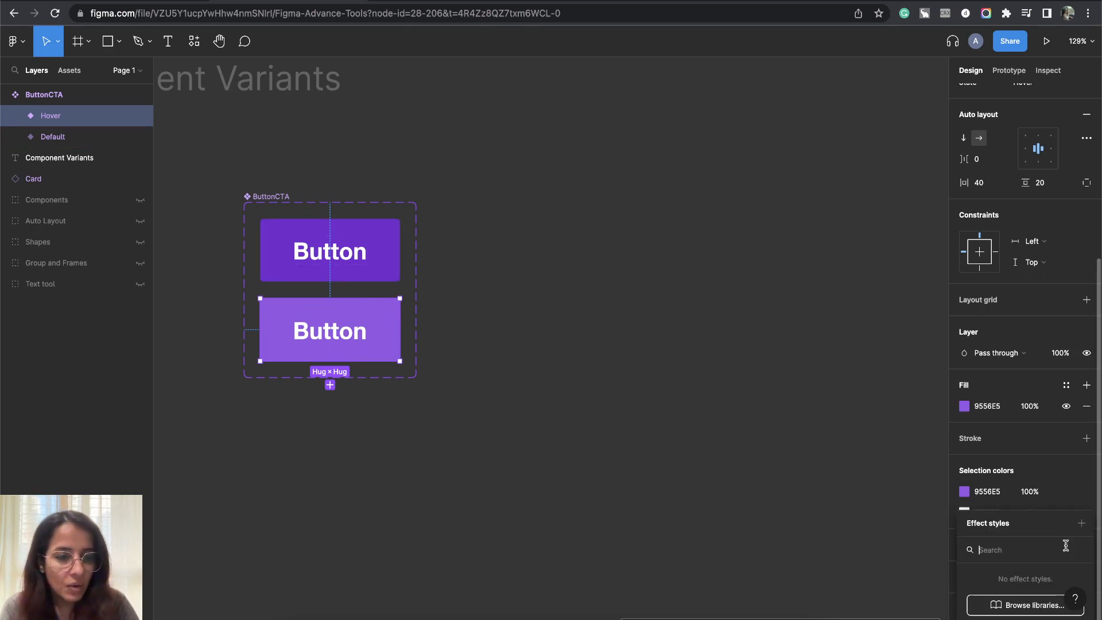
left_click(912, 526)
left_click(381, 337)
scroll(1041, 557, "down", 5)
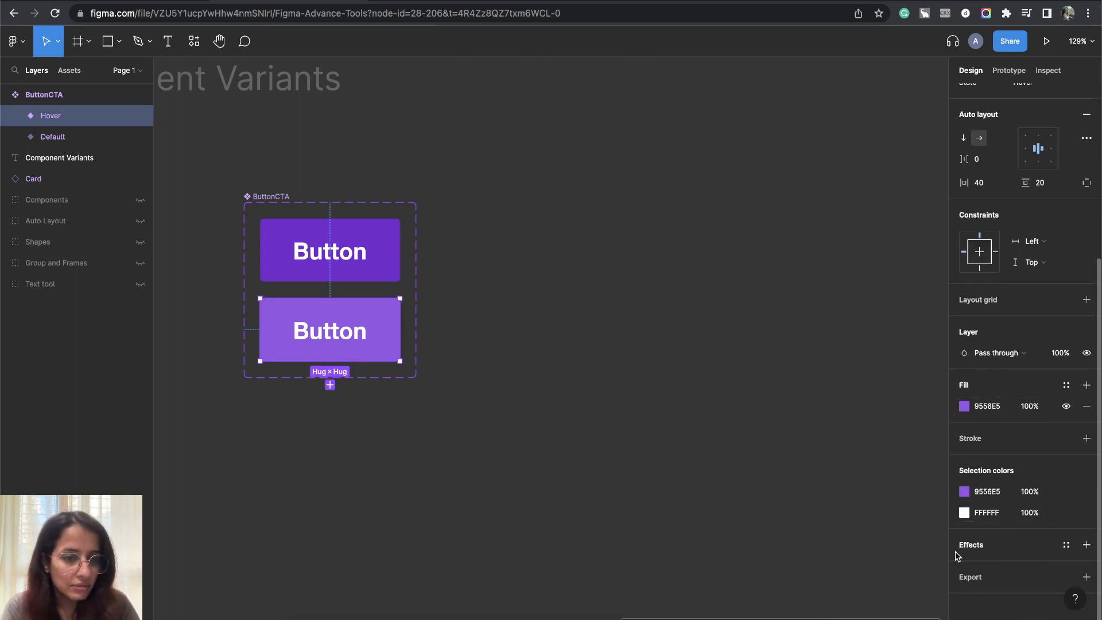
left_click(1086, 545)
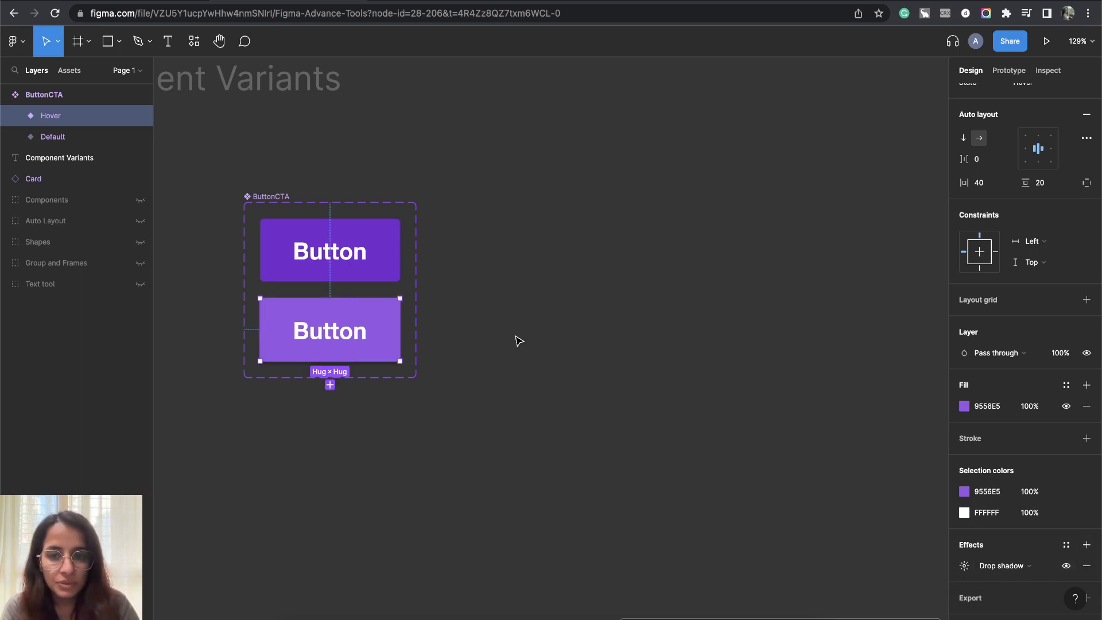
left_click(545, 334)
Add a white FFFFFF fill to the ButtonCTA component set
left_click(267, 196)
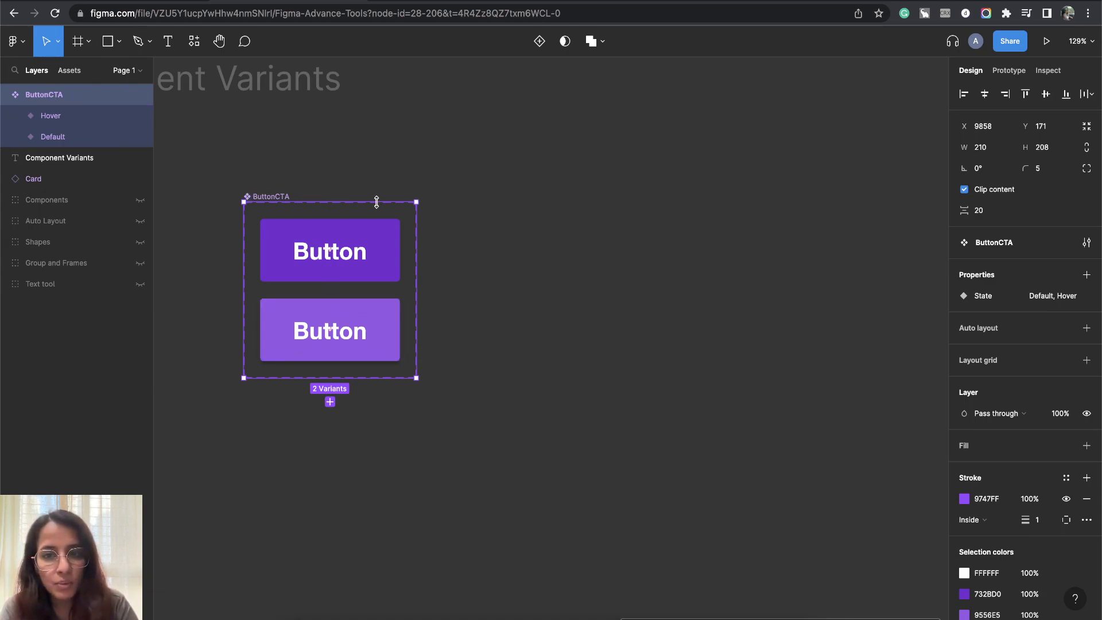
scroll(1074, 404, "down", 1)
scroll(1073, 403, "down", 3)
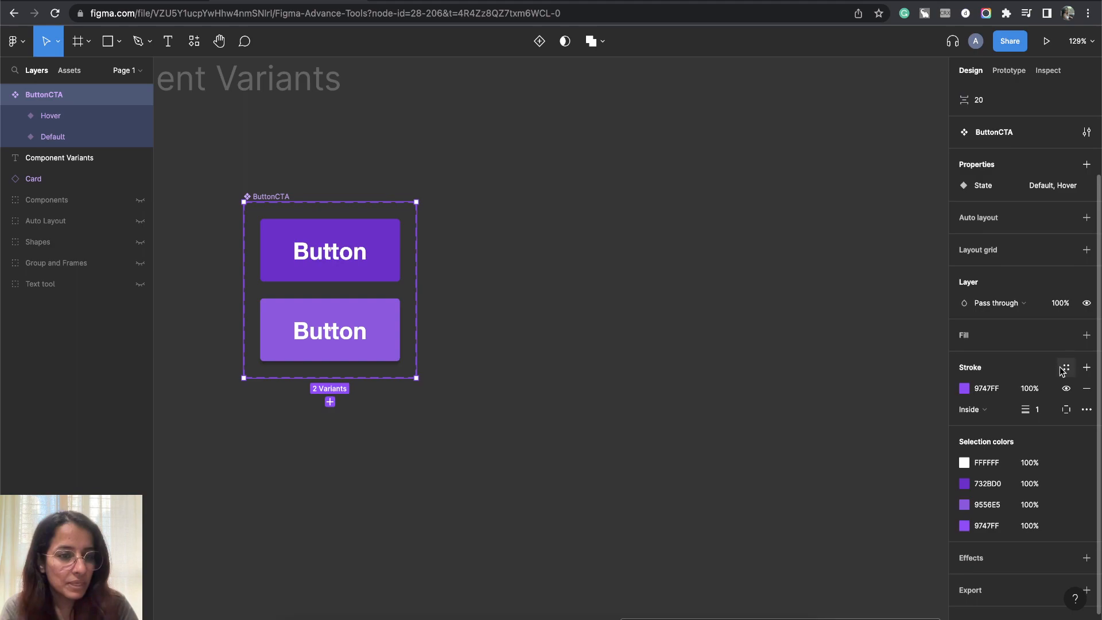
left_click(1086, 335)
left_click(591, 346)
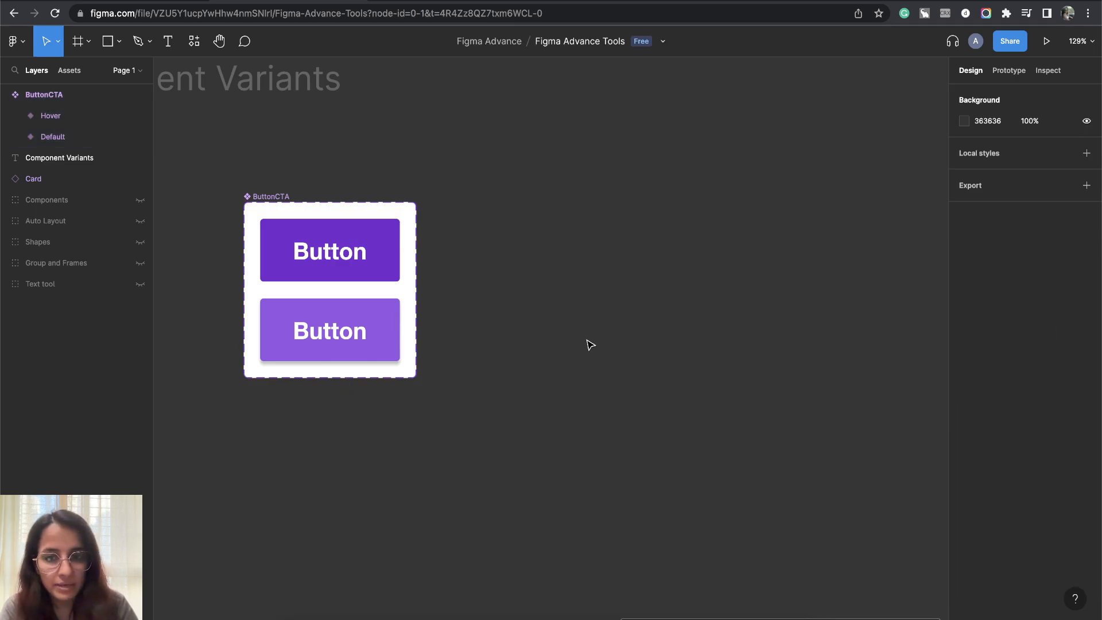
Set the opacity of the Hover variant's drop shadow to 15%
left_click(329, 334)
scroll(1078, 476, "down", 5)
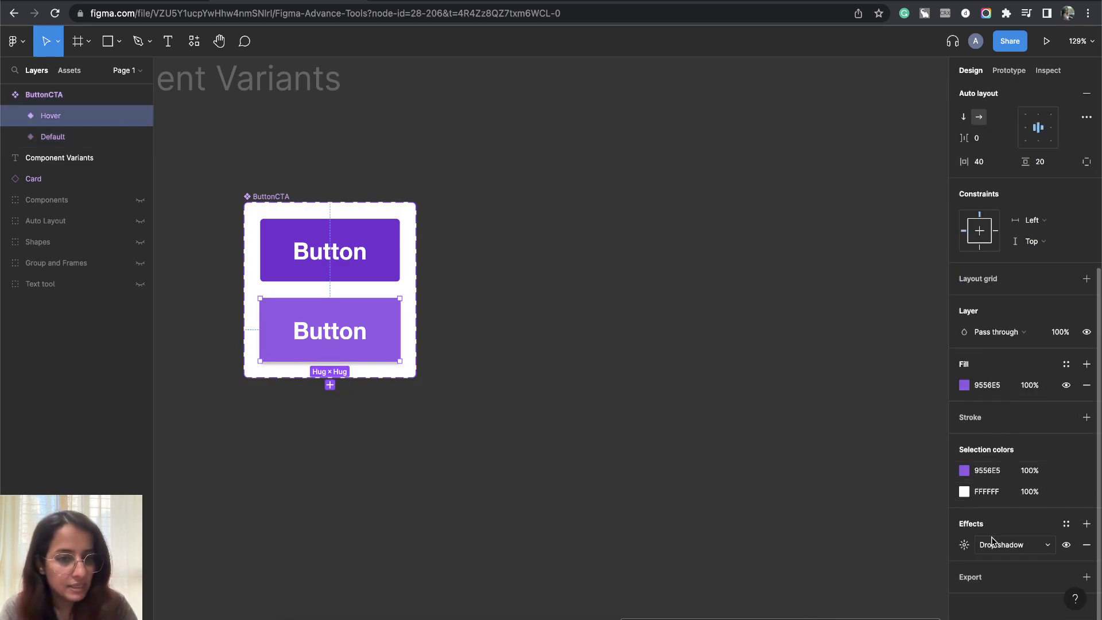
left_click(967, 548)
left_click(873, 599)
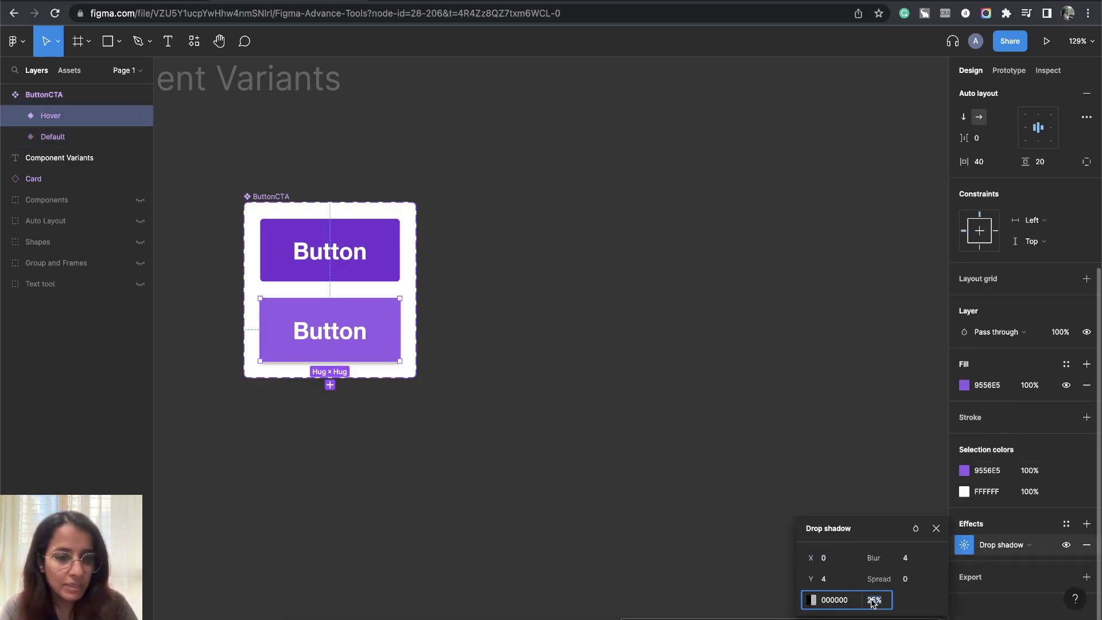
type("15")
key("Return")
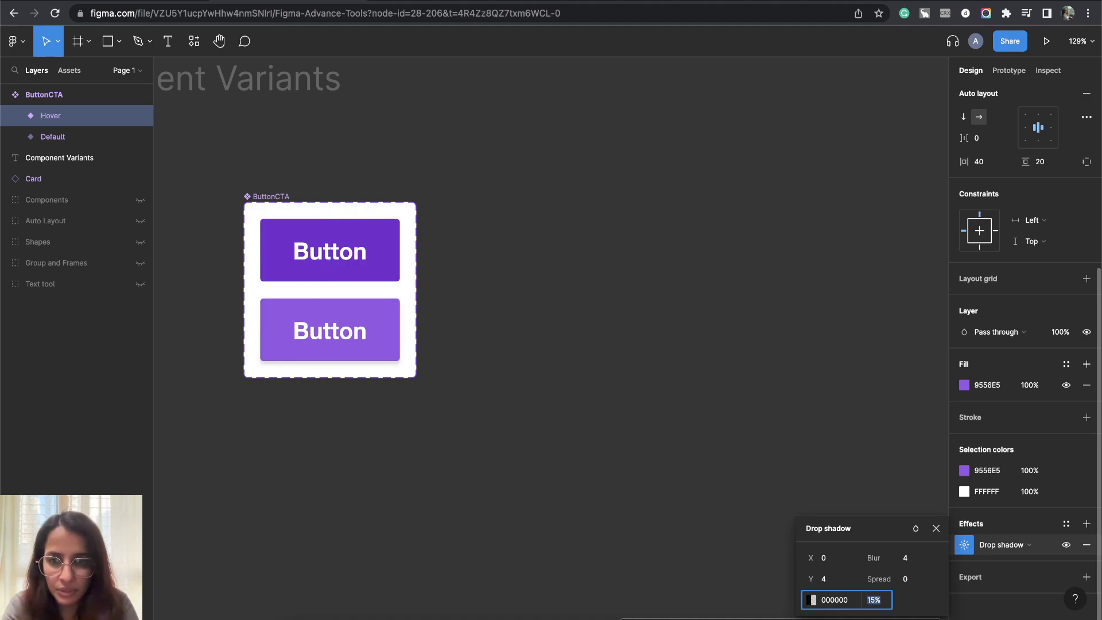
left_click(922, 602)
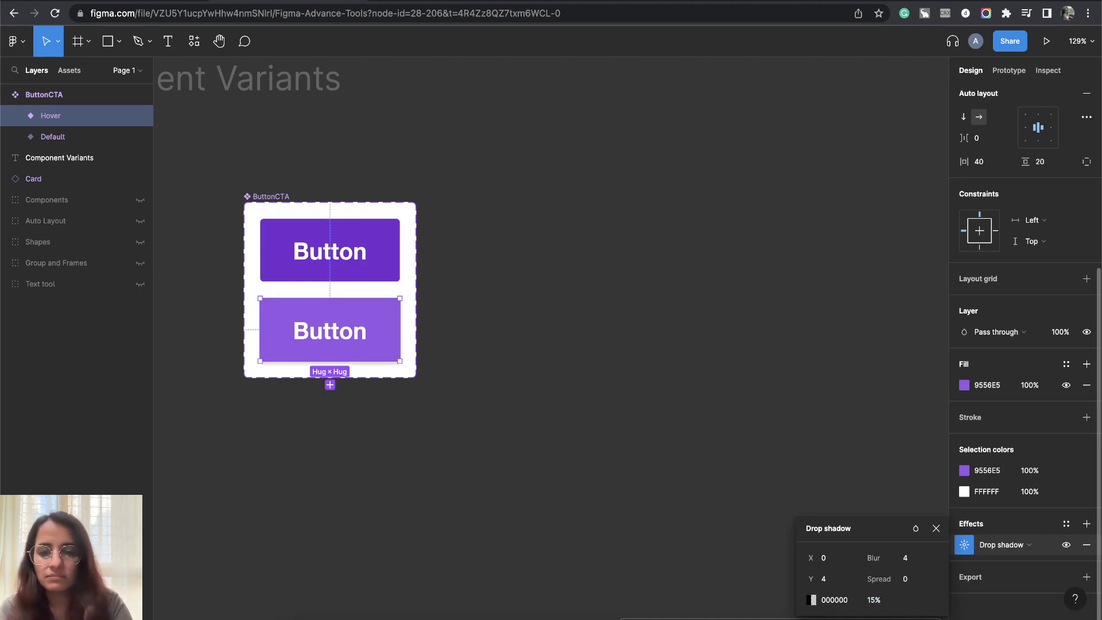
left_click(780, 376)
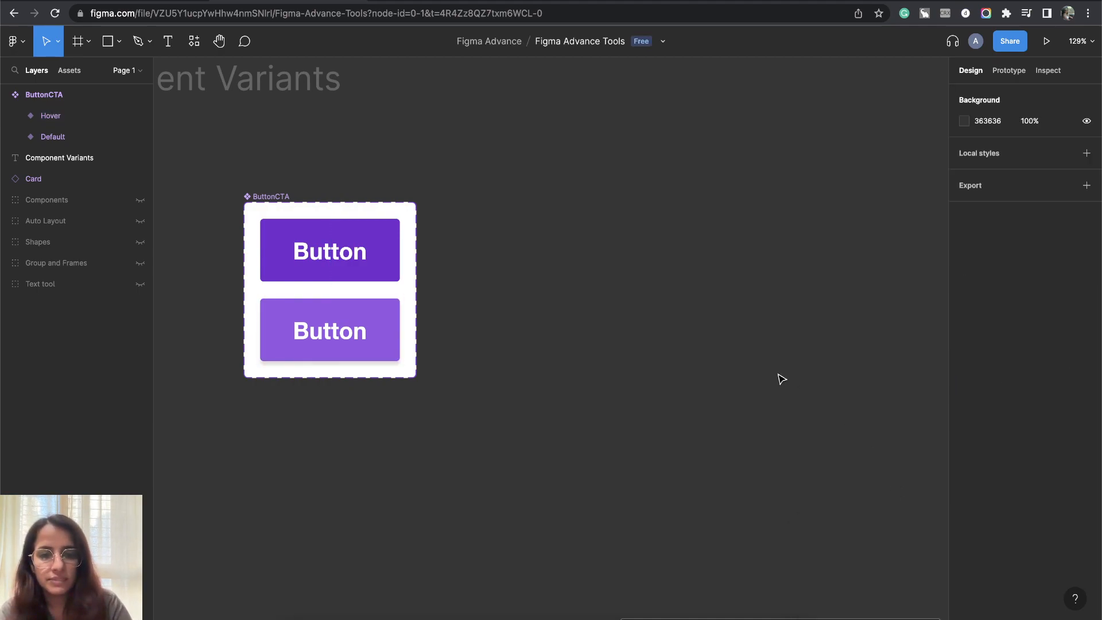
Add a third variant based on Hover to ButtonCTA and set its State value to Pressed
left_click(322, 320)
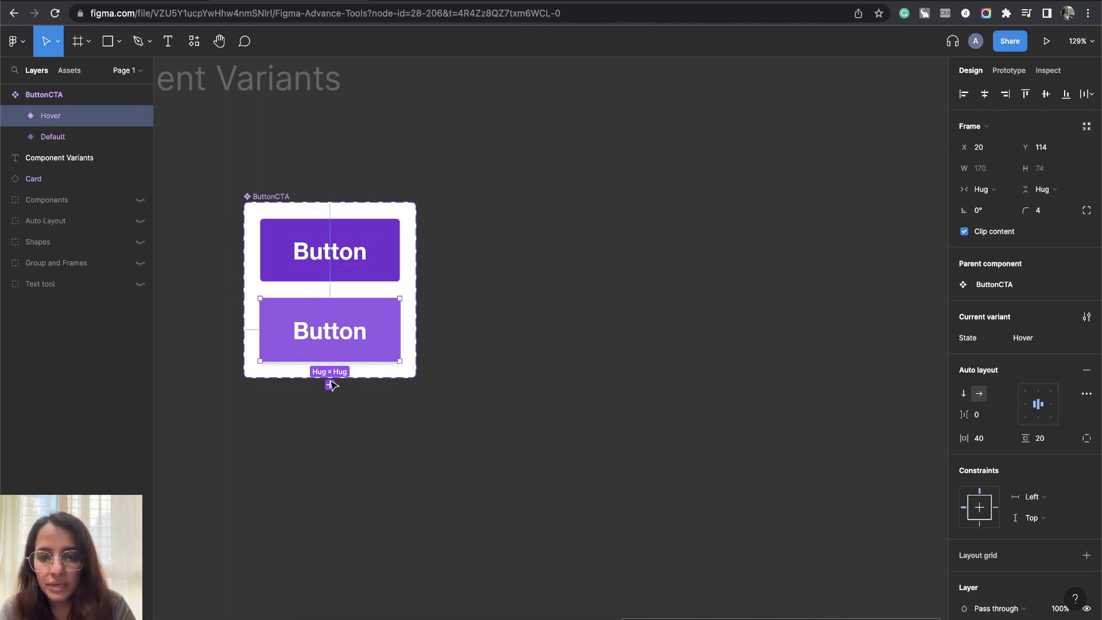
left_click(369, 270)
left_click(379, 343)
left_click(385, 261)
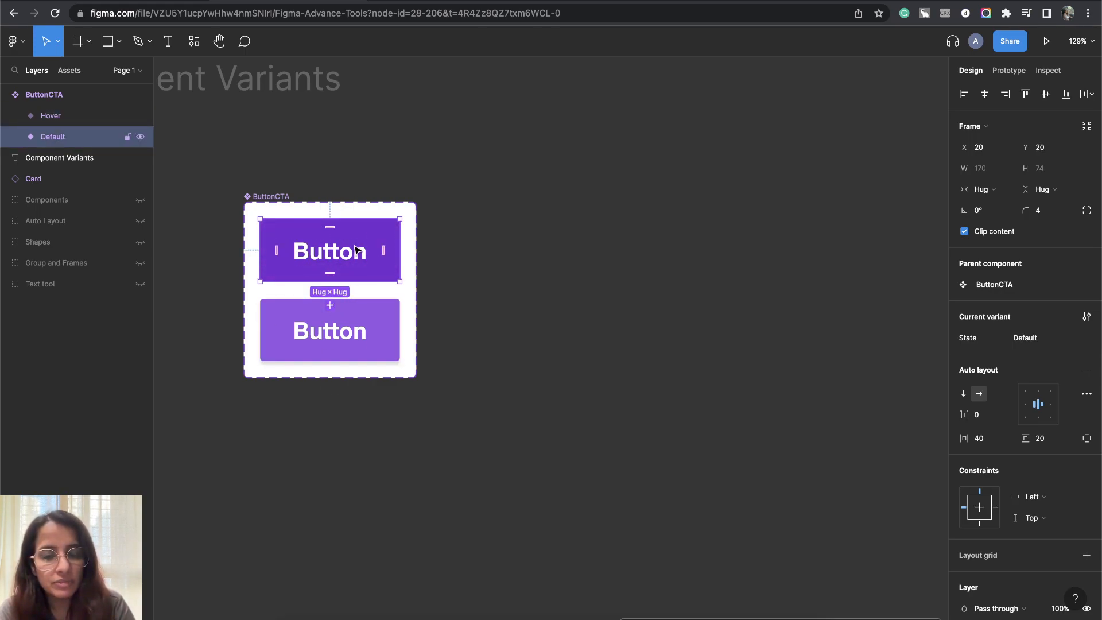
left_click(388, 313)
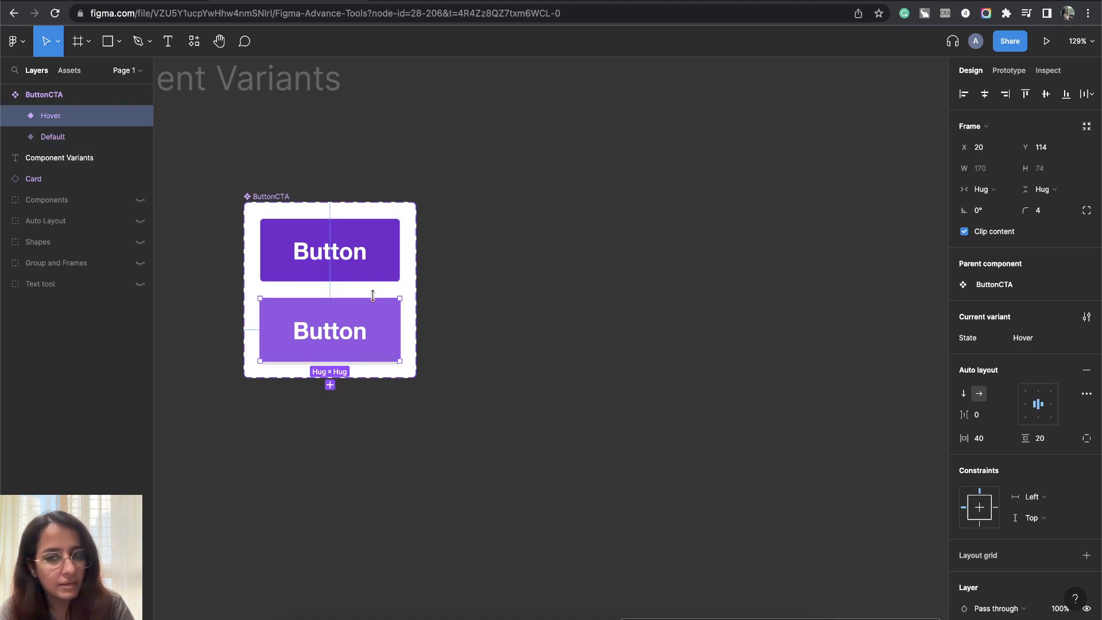
left_click(330, 385)
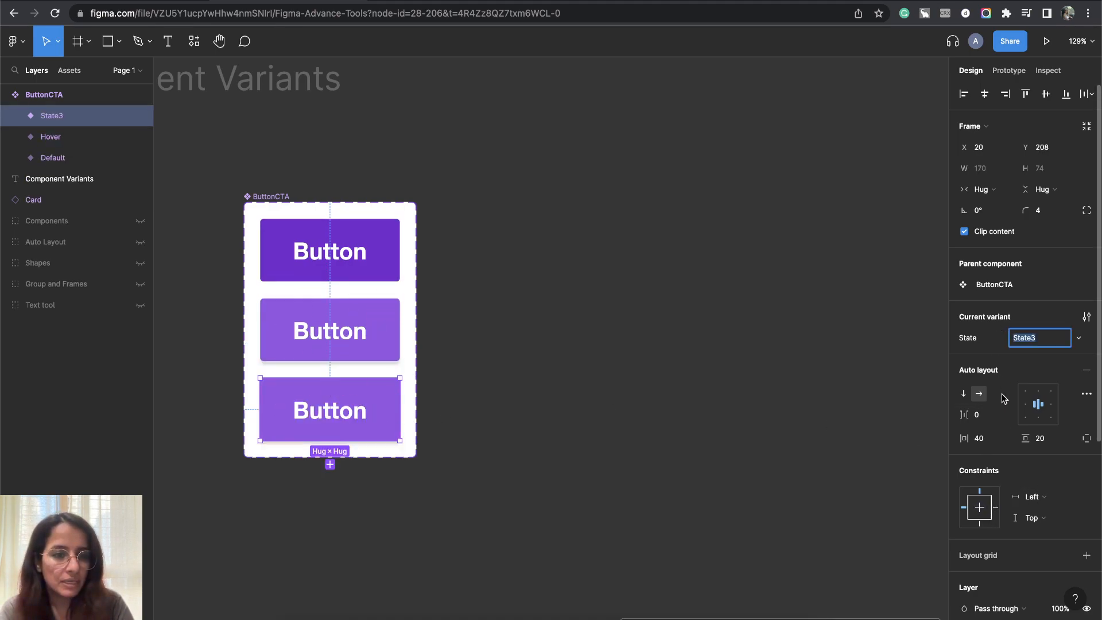
type("Pr")
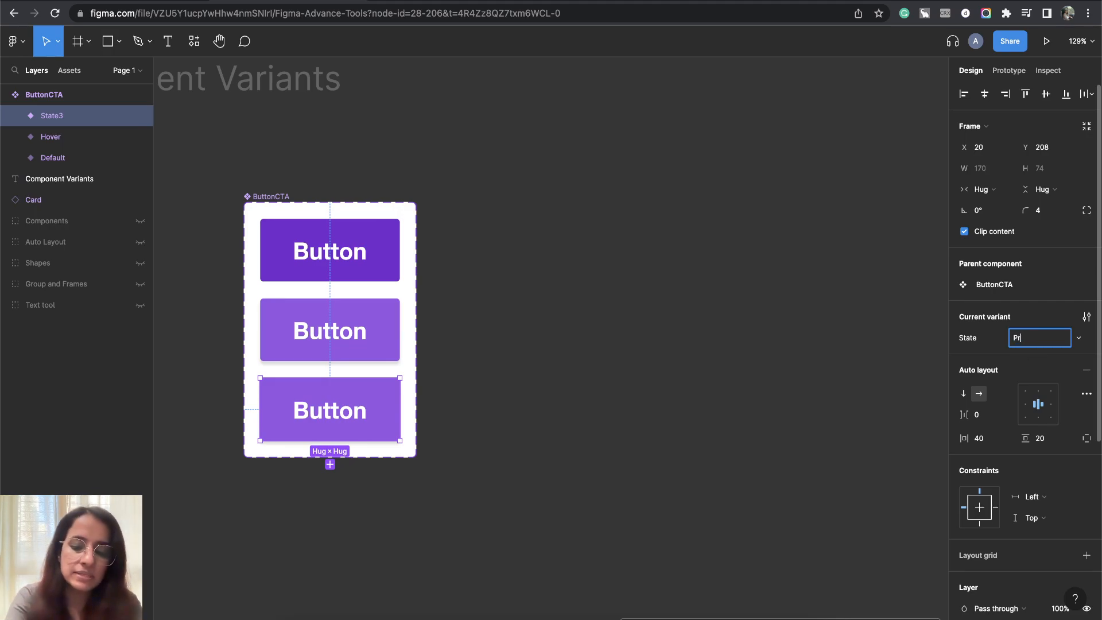
key("Return")
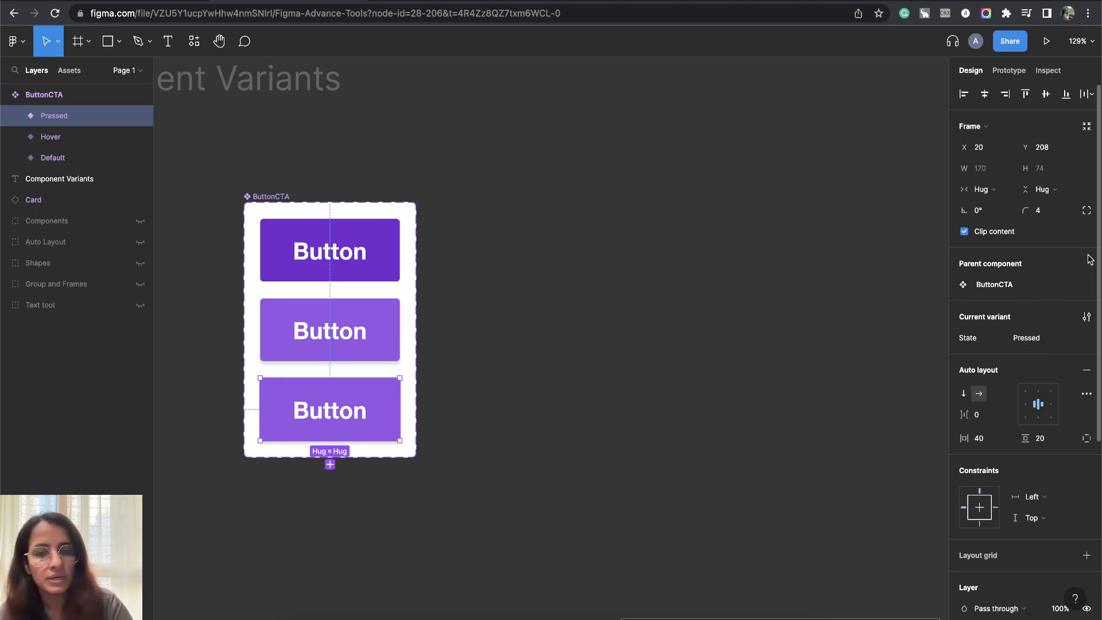
Sample the Default variant's purple for the Pressed variant's fill and darken it to 651DC1
scroll(1021, 287, "down", 5)
left_click(964, 385)
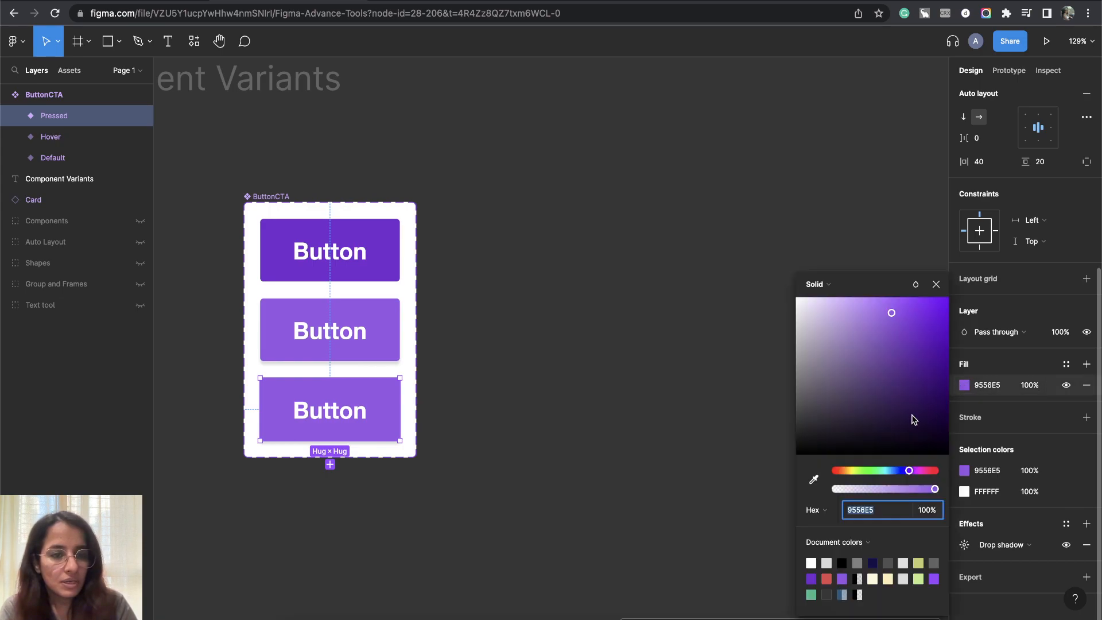
left_click(813, 479)
left_click(396, 230)
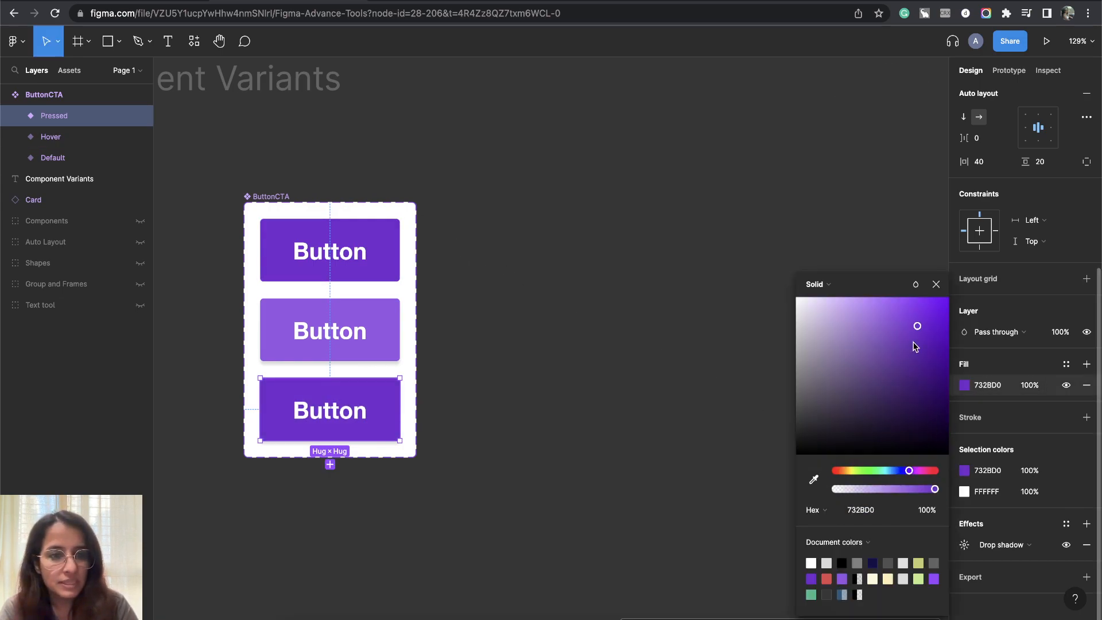
left_click_drag(922, 333, 926, 340)
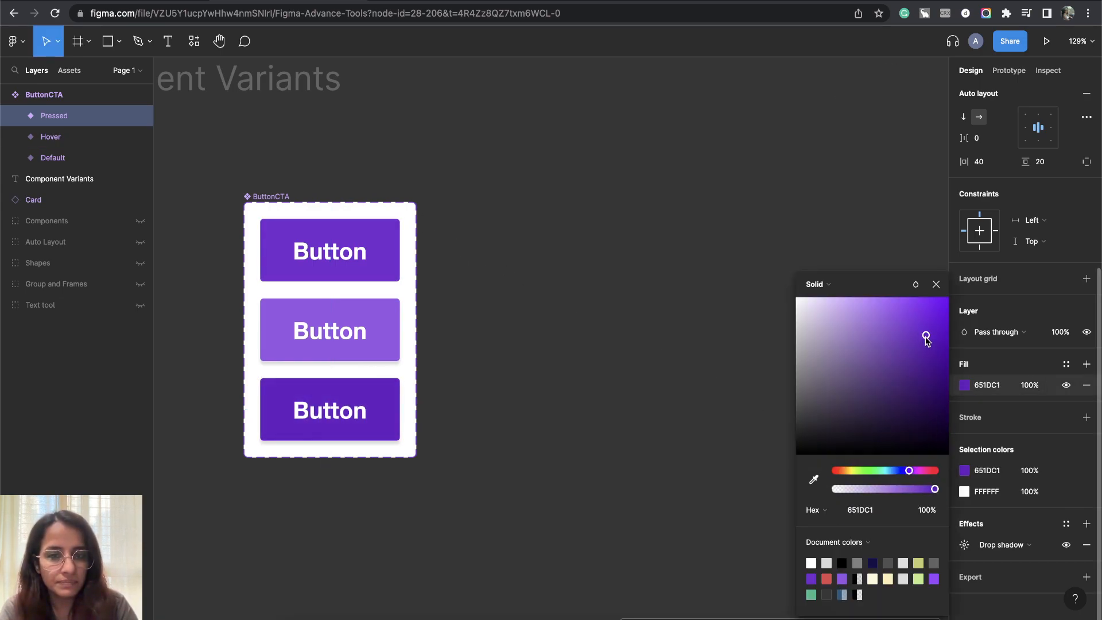
left_click(936, 287)
left_click(578, 428)
Add a fourth variant to ButtonCTA and set its State value to Selected
left_click(347, 338)
left_click(384, 414)
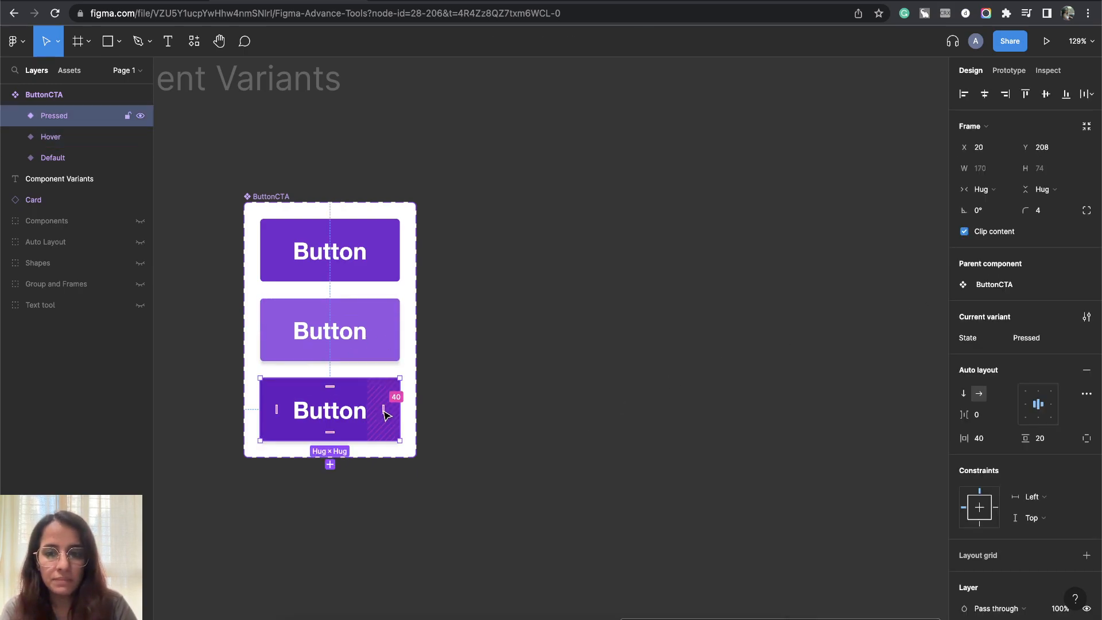
left_click(330, 464)
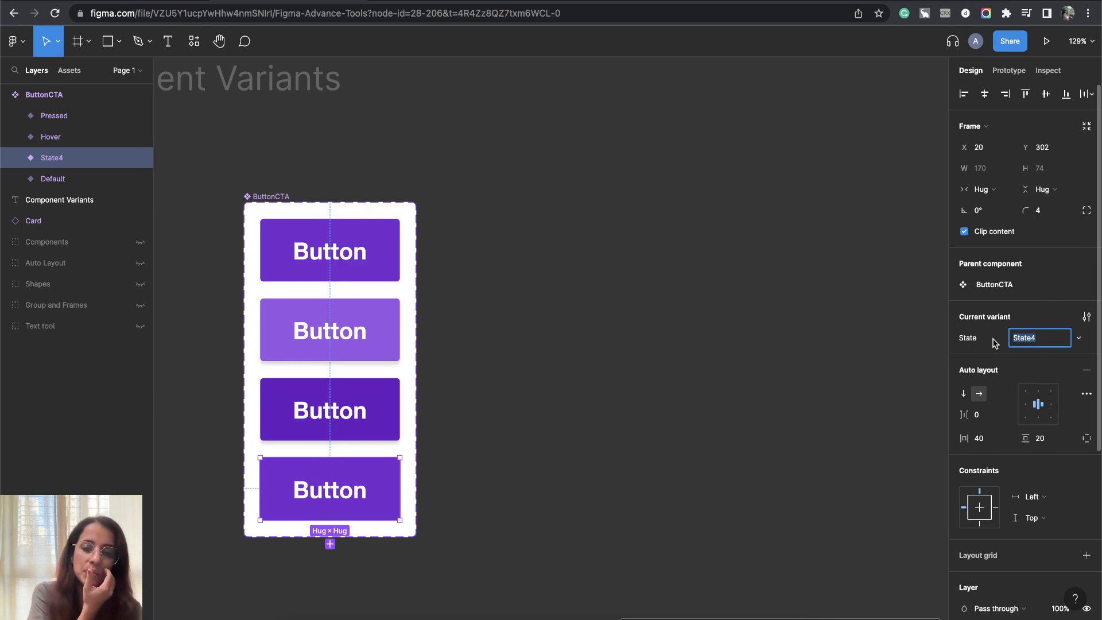
type("Se")
key("Return")
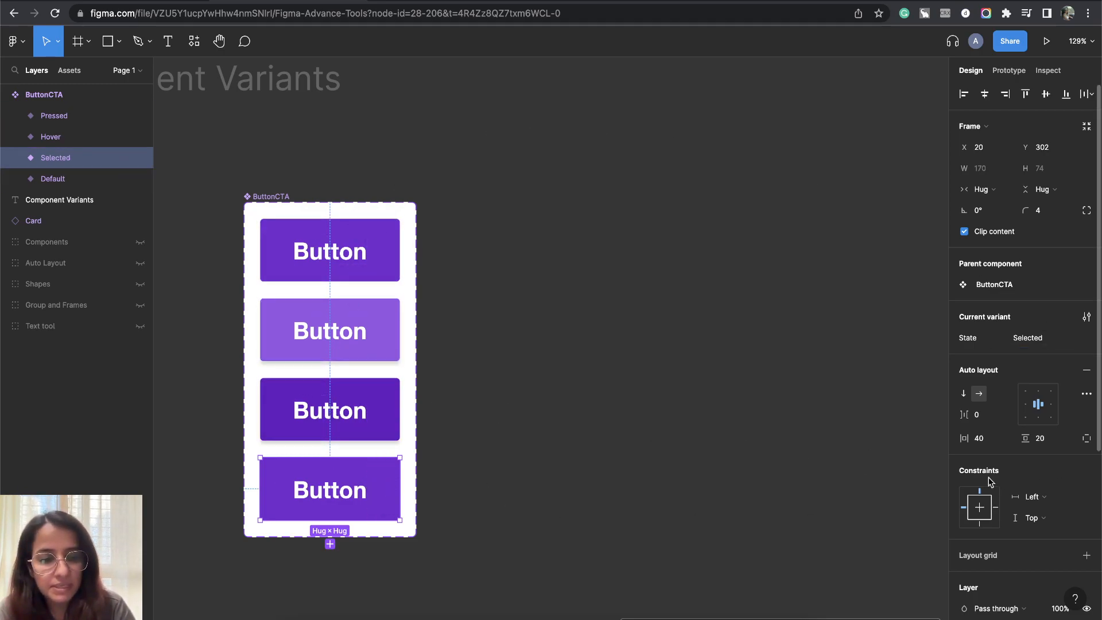
Add a black 000000 inside stroke with a weight of 2 to the Selected variant
scroll(989, 482, "down", 5)
left_click(1086, 453)
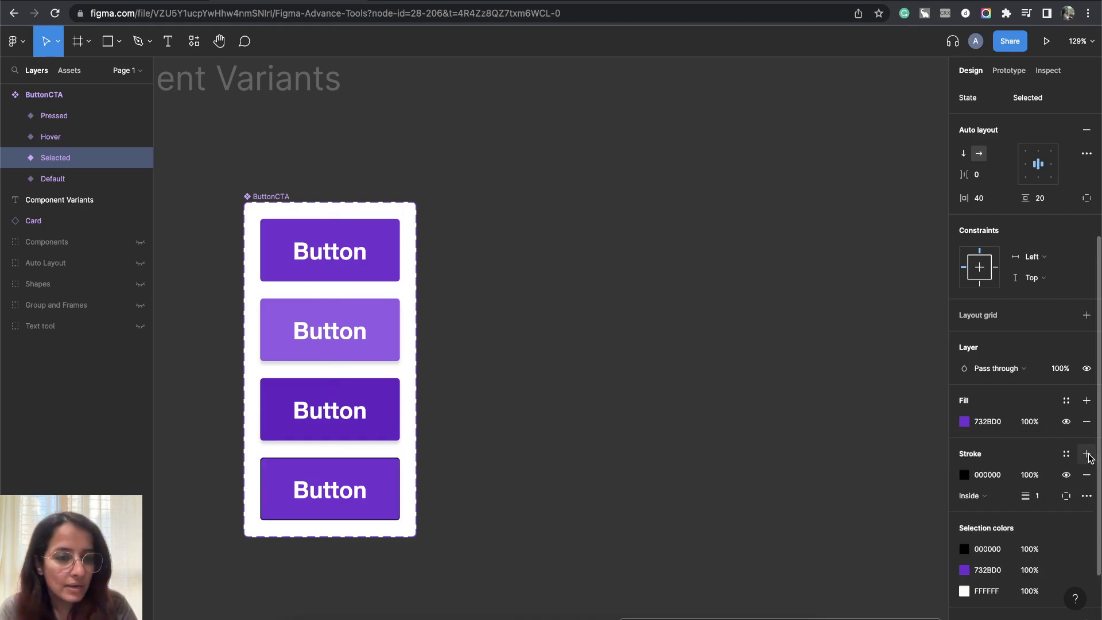
left_click(964, 474)
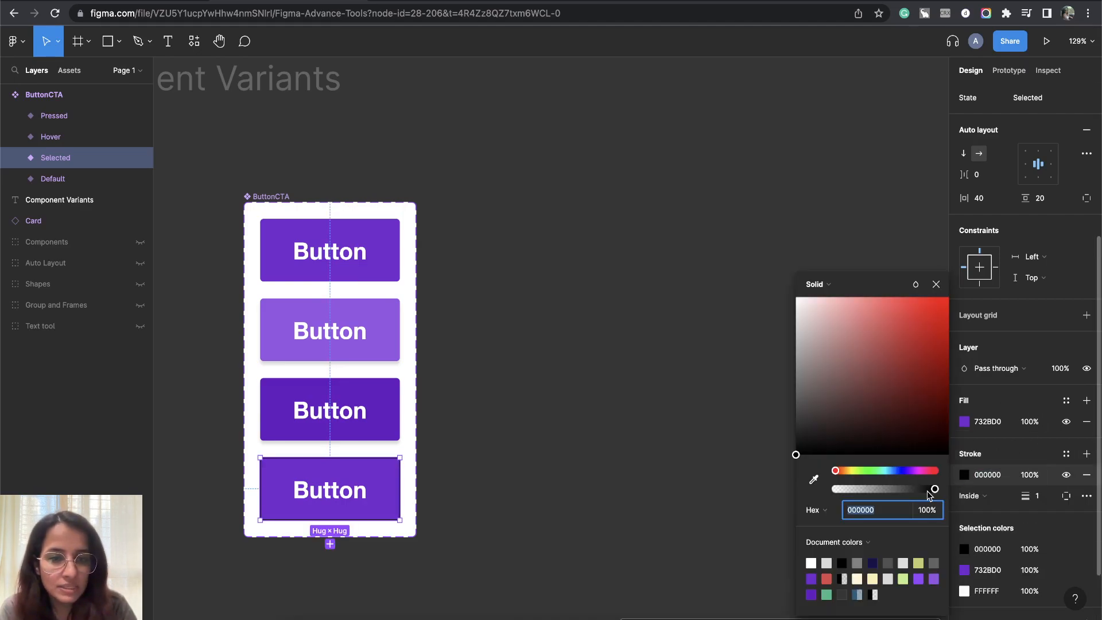
left_click(1036, 495)
key("Return")
Lower the opacity of the Selected variant's stroke to 20%
left_click(1041, 476)
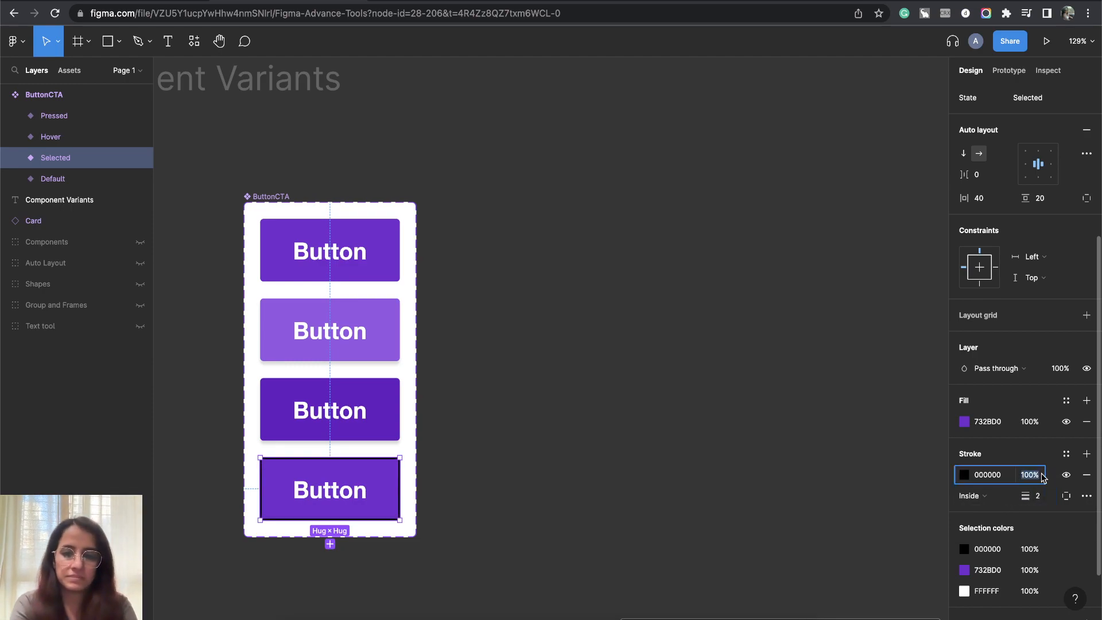
type("30")
key("Return")
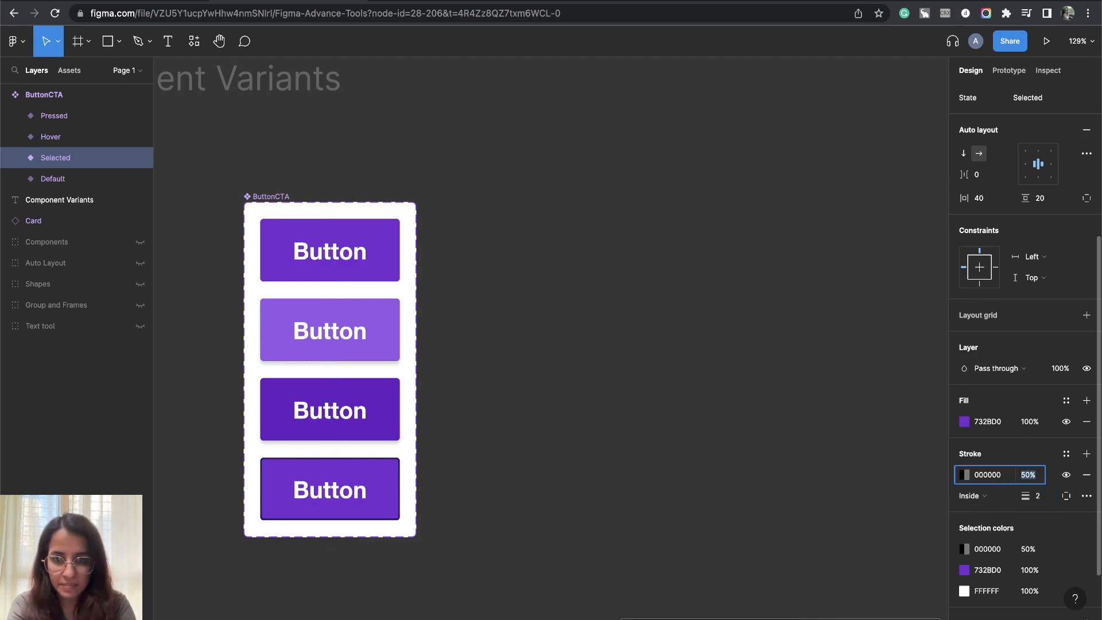
key("shift+Down")
key("shift+Up")
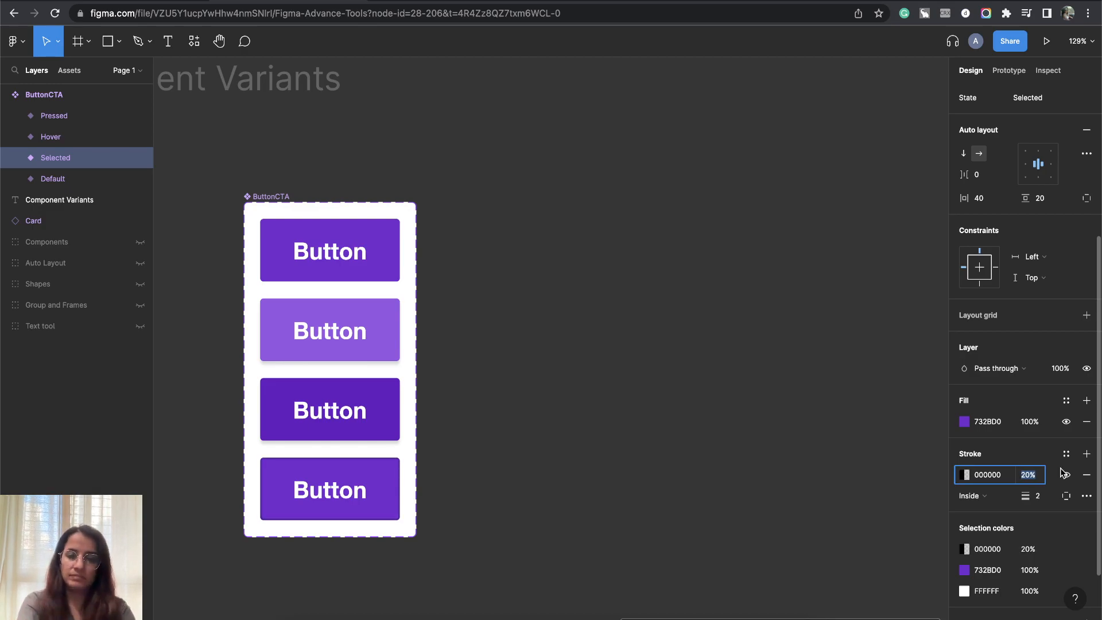
Move the ButtonCTA component set up, closer to the Component Variants heading
left_click(366, 136)
left_click_drag(264, 189, 266, 143)
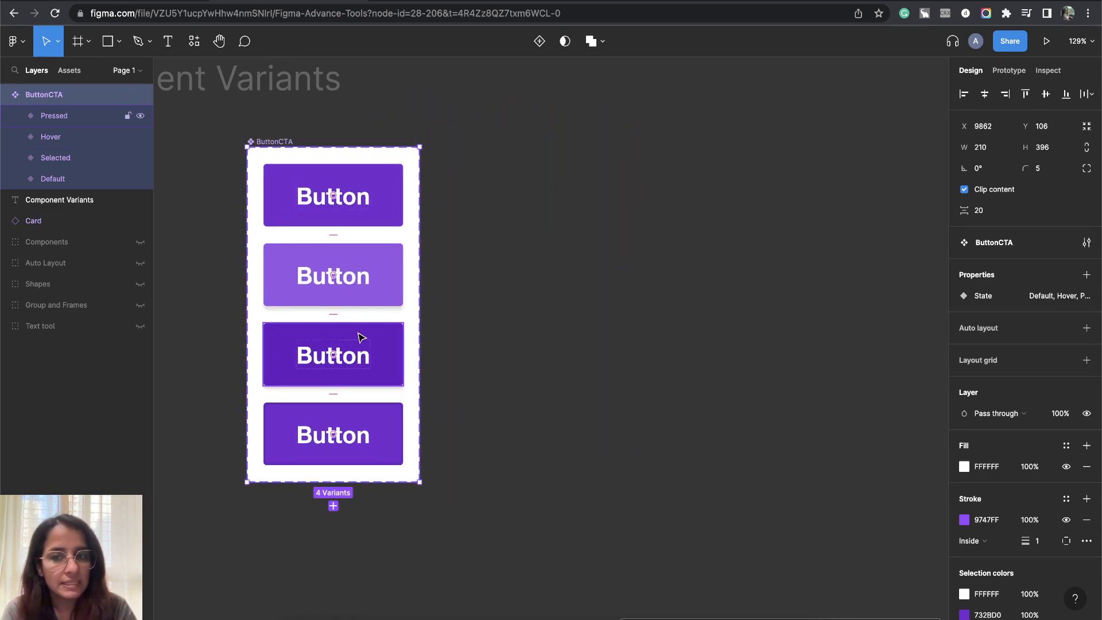
left_click(507, 157)
Arrange the four ButtonCTA variants in a horizontal row with auto layout and remove the auto layout from the set
left_click(274, 143)
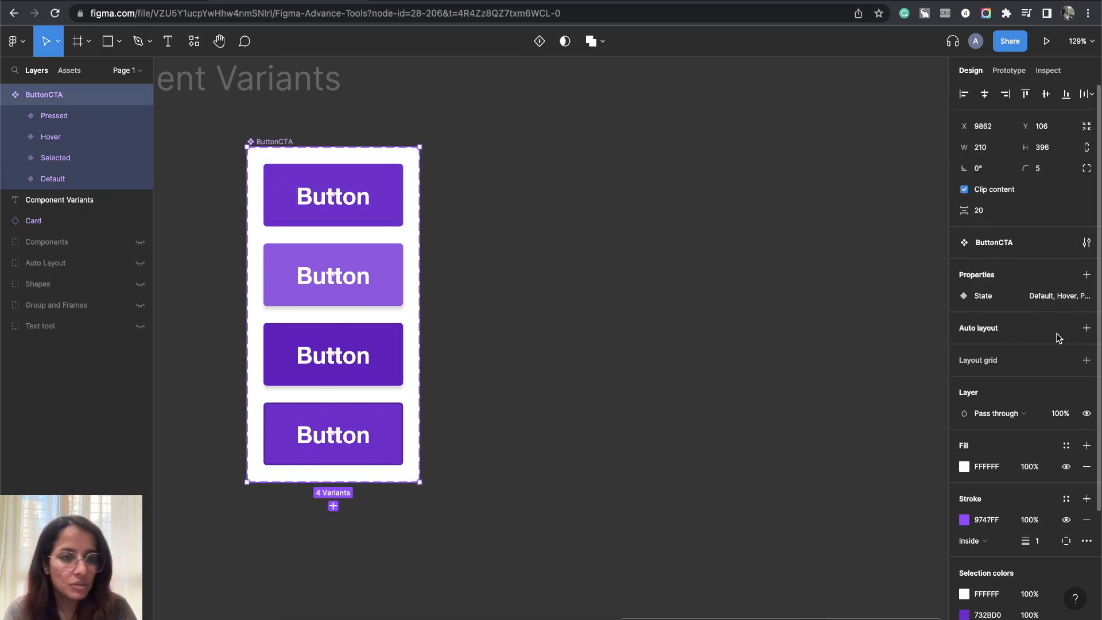
left_click(1086, 328)
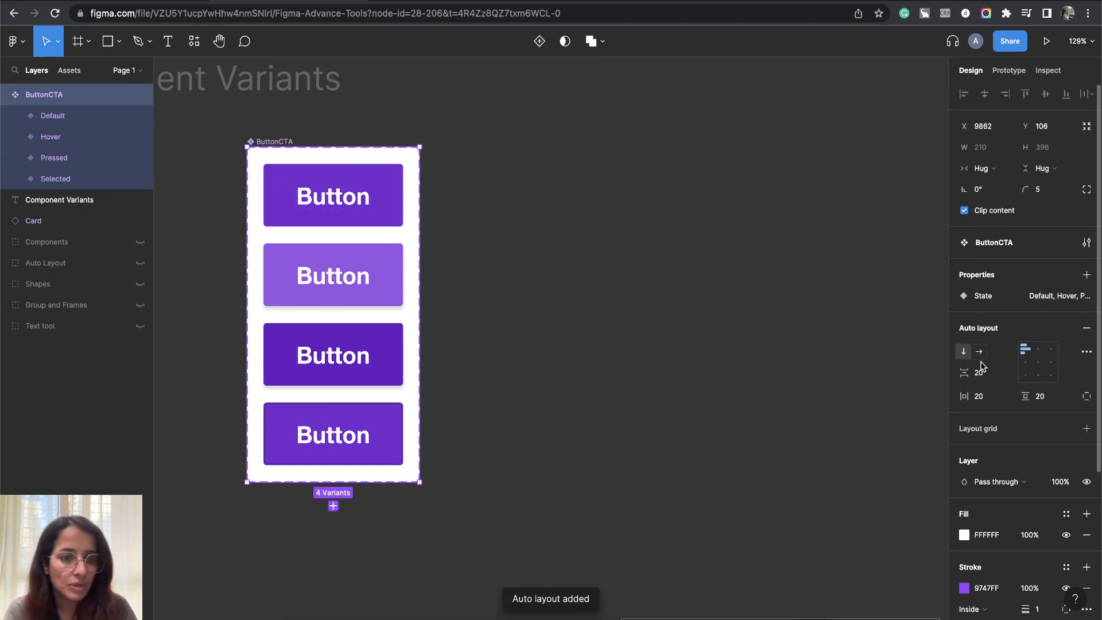
left_click(979, 351)
left_click(322, 195)
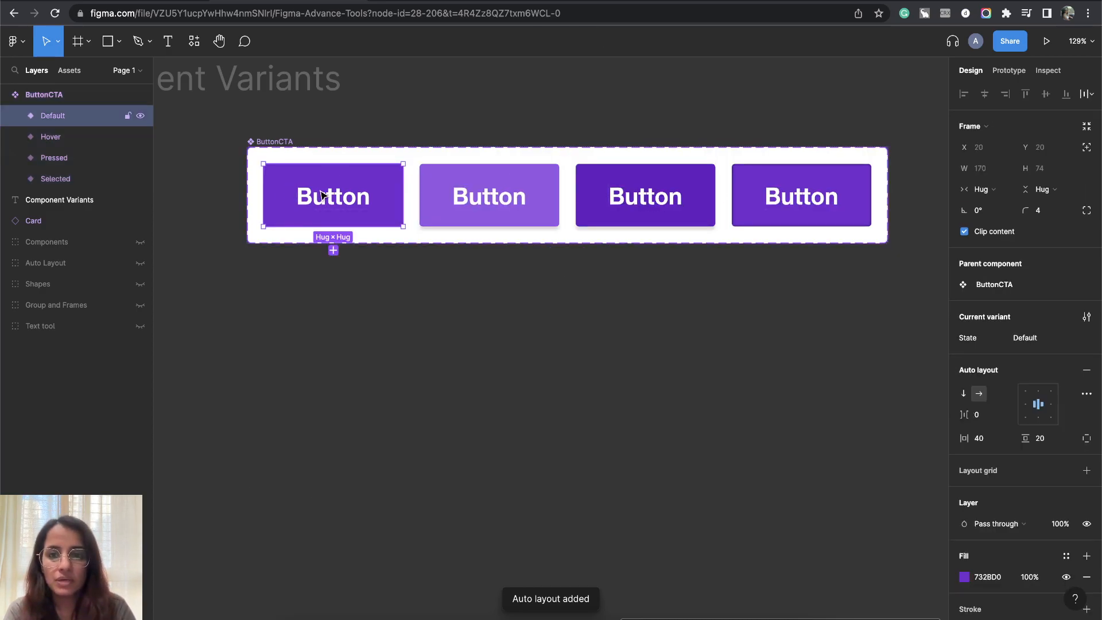
left_click(314, 151)
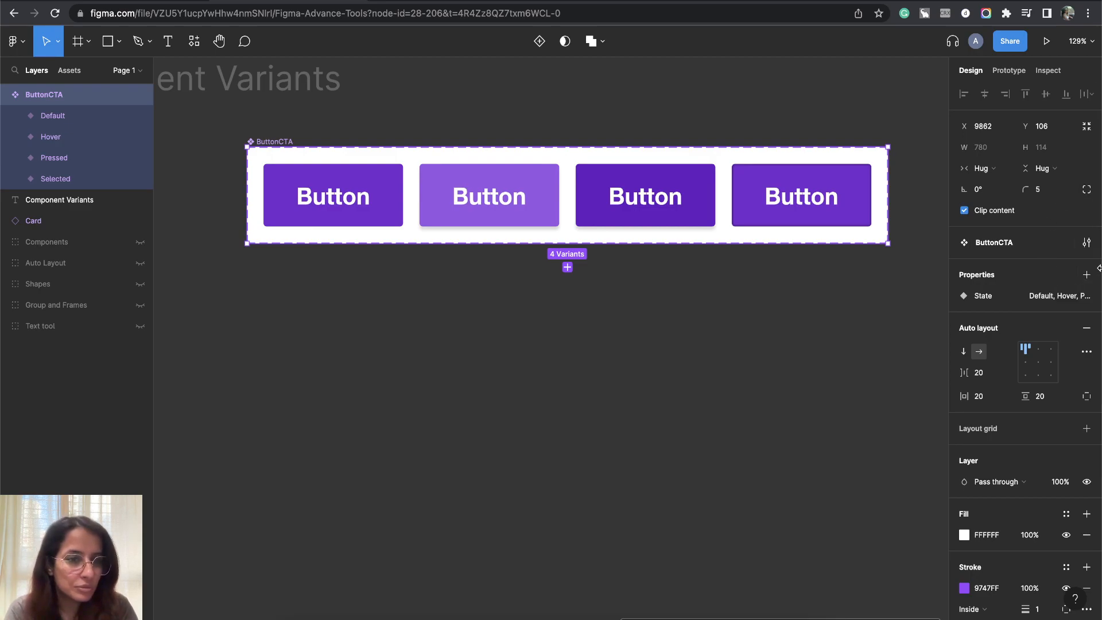
left_click(1086, 327)
Add a fifth variant based on Default to ButtonCTA and undo the accidental change to its left padding
left_click(373, 206)
left_click(394, 198)
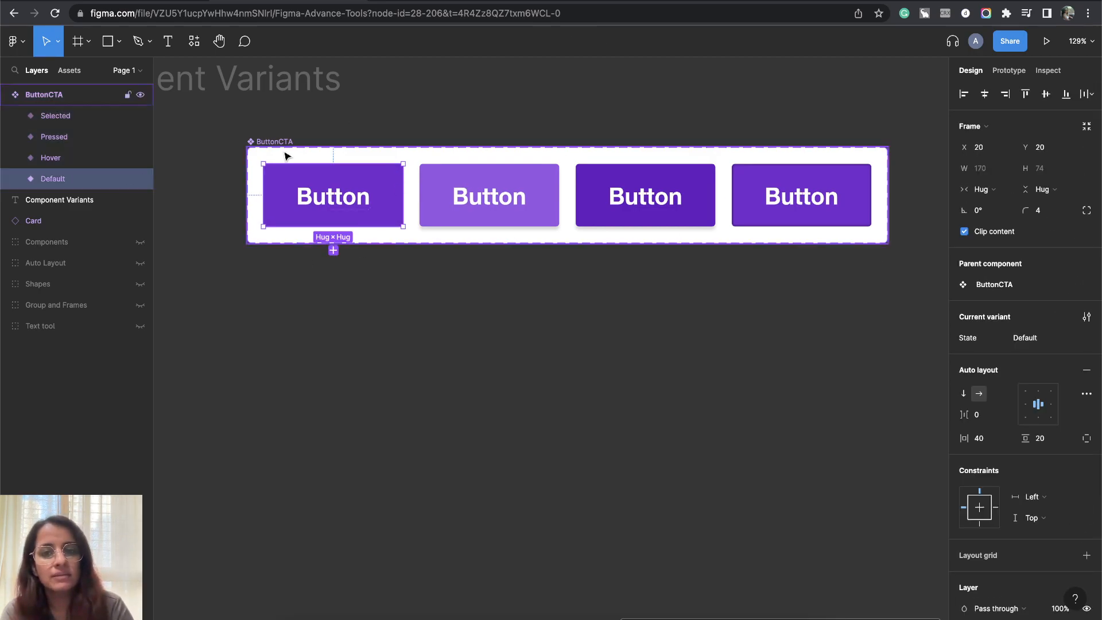
left_click(333, 251)
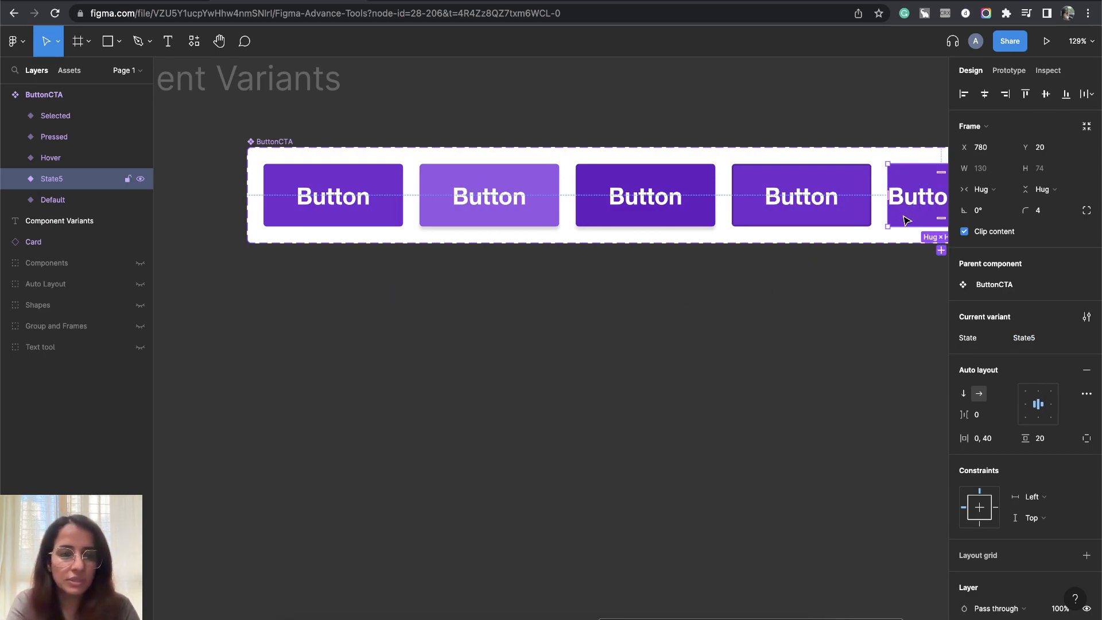
key("super+z")
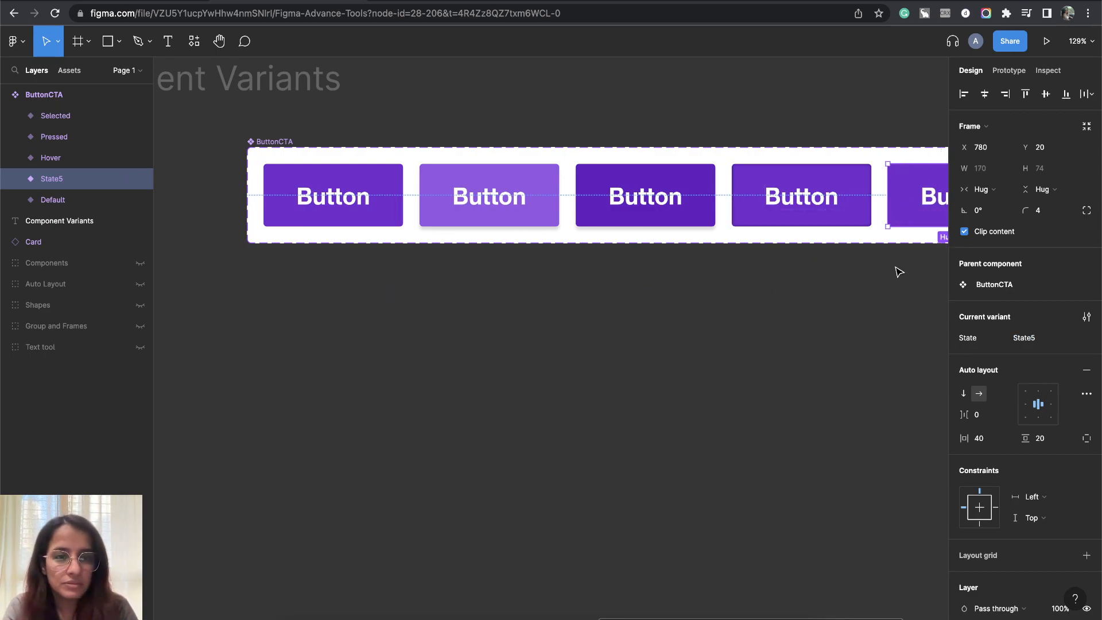
Move the new fifth variant from the end of the row to just below the Default variant
left_click_drag(832, 331, 728, 352)
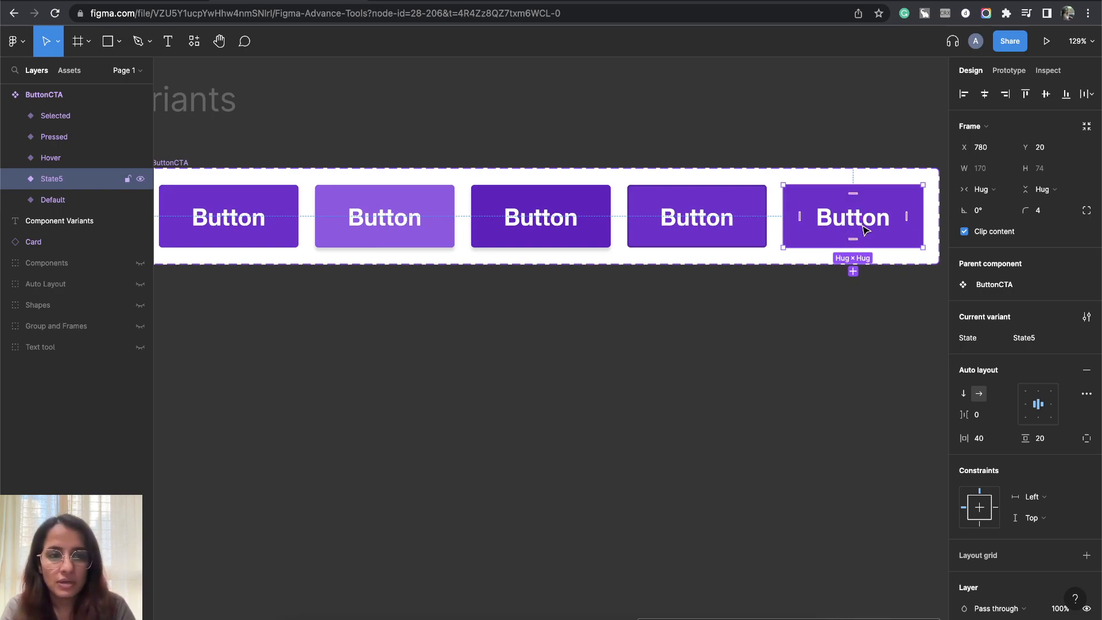
left_click_drag(876, 233, 255, 304)
scroll(401, 314, "left", 3)
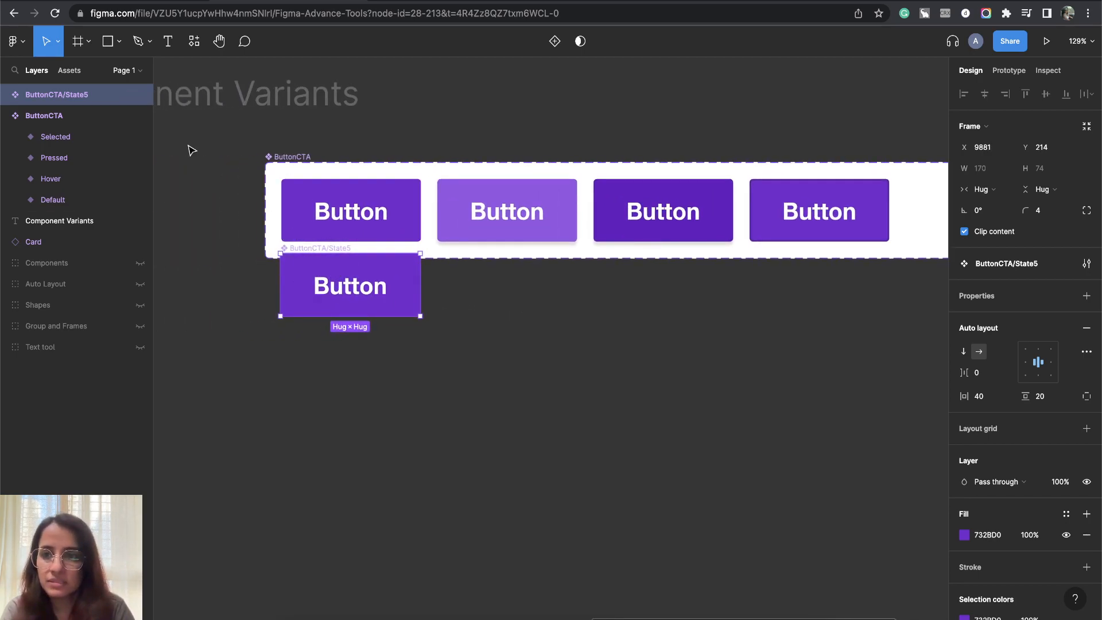
Resize the ButtonCTA component set to about 784 by 495 so it encloses the fifth button
left_click(292, 157)
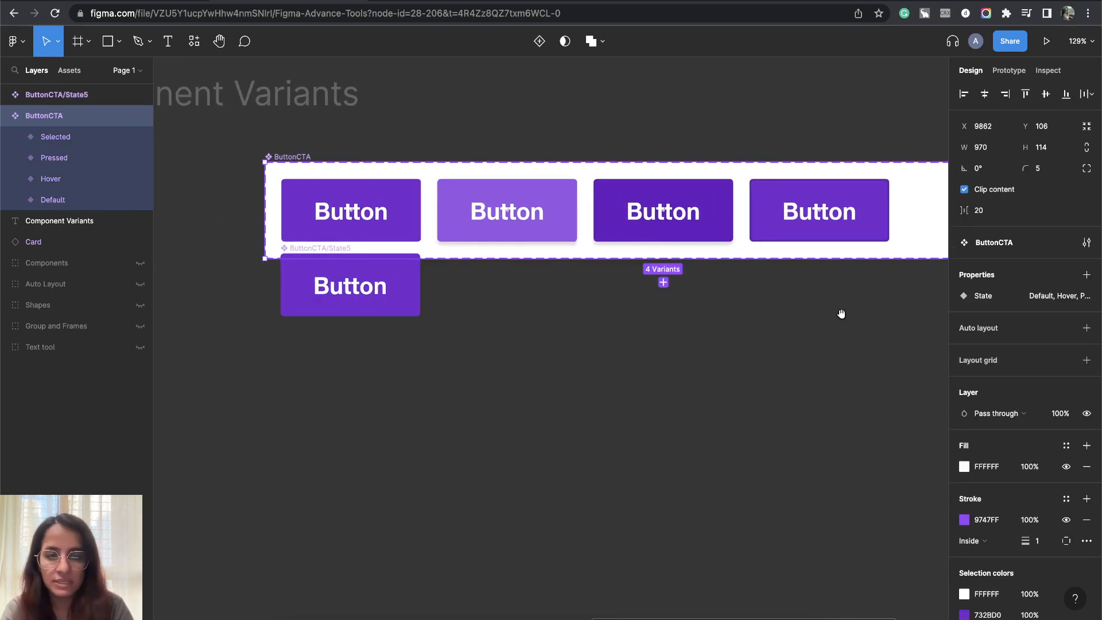
scroll(843, 319, "down", 5)
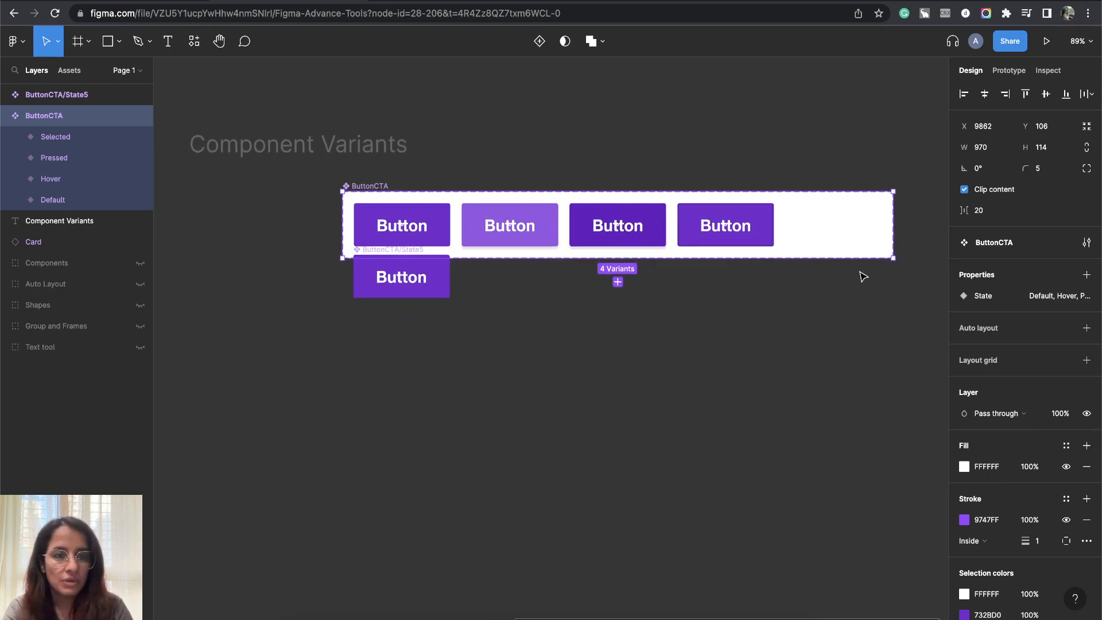
left_click_drag(893, 257, 790, 480)
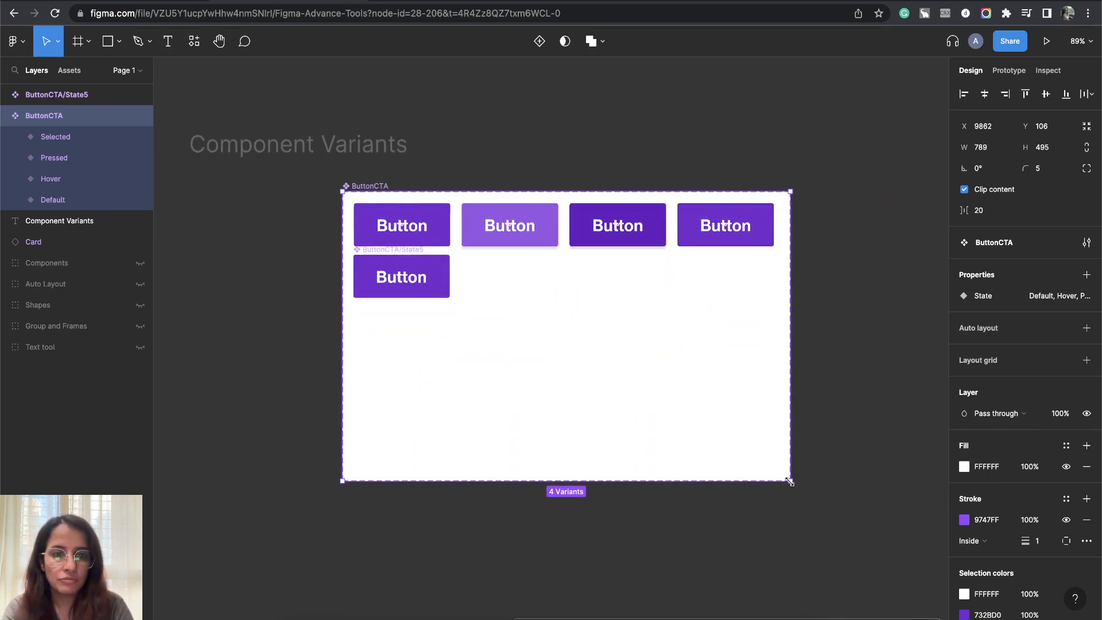
Move the ButtonCTA/State5 component back inside the ButtonCTA component set
scroll(405, 255, "up", 3)
left_click(356, 253)
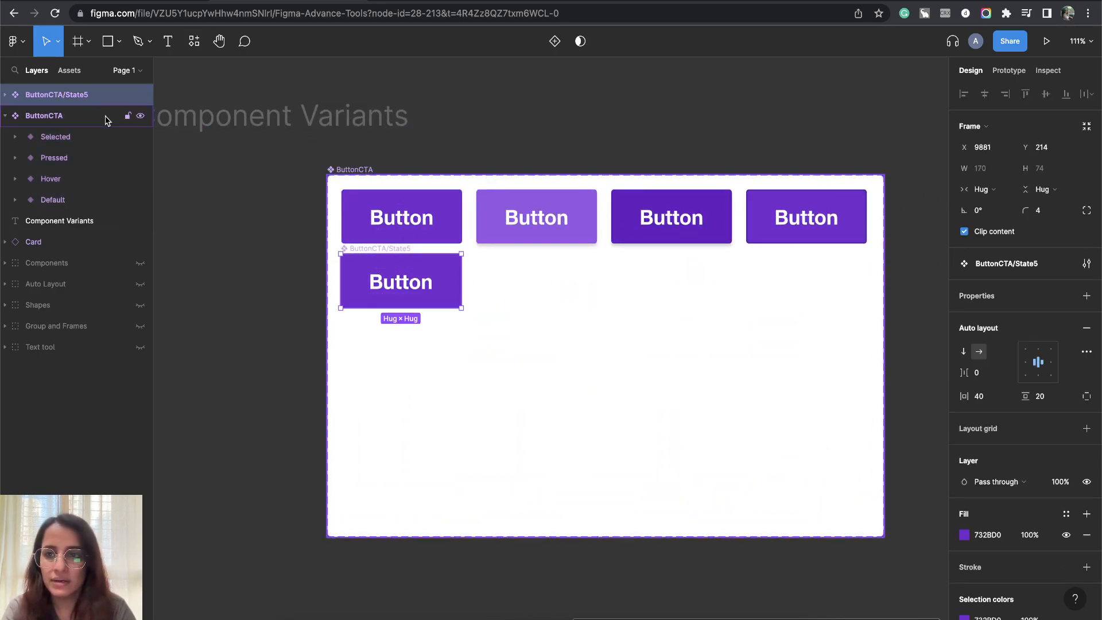
left_click_drag(66, 97, 67, 122)
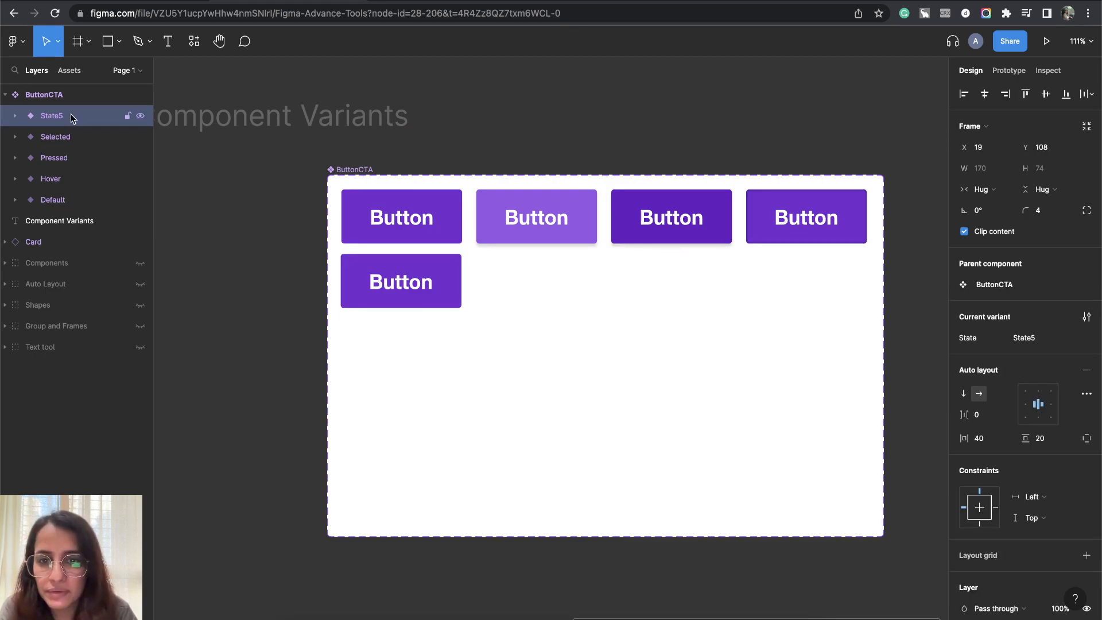
Set the State value of the fifth variant to Default
scroll(436, 285, "up", 5)
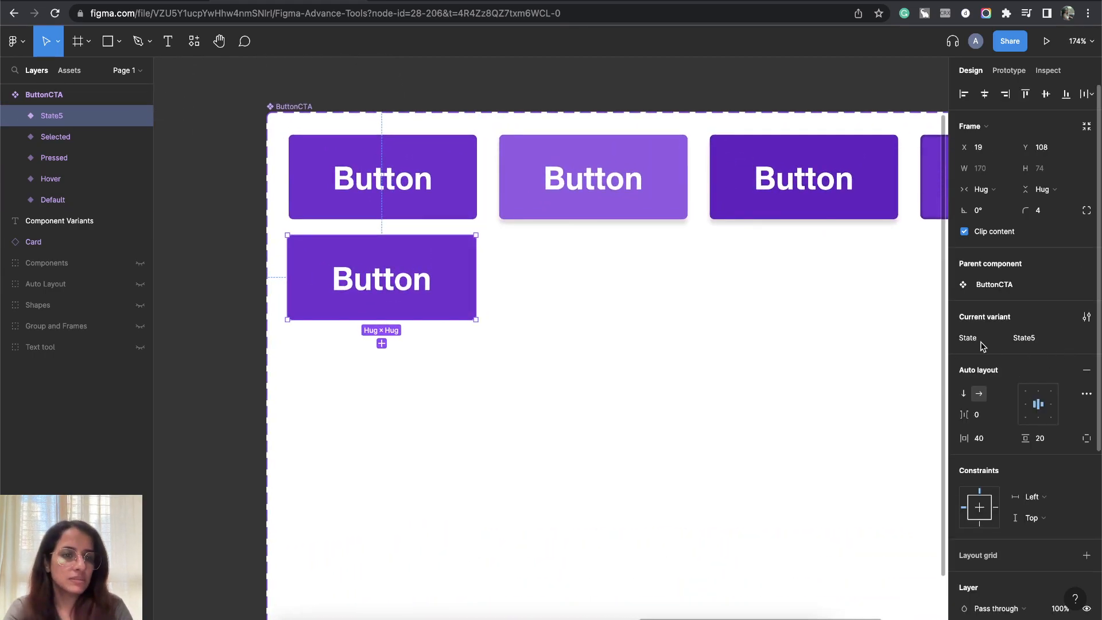
left_click(1026, 342)
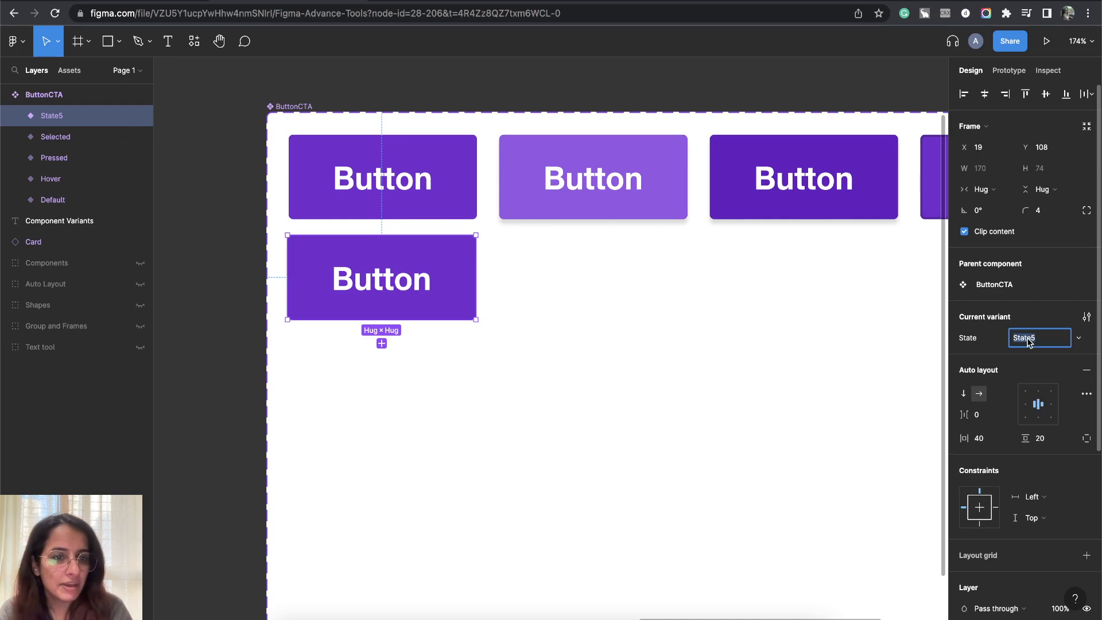
type("Default")
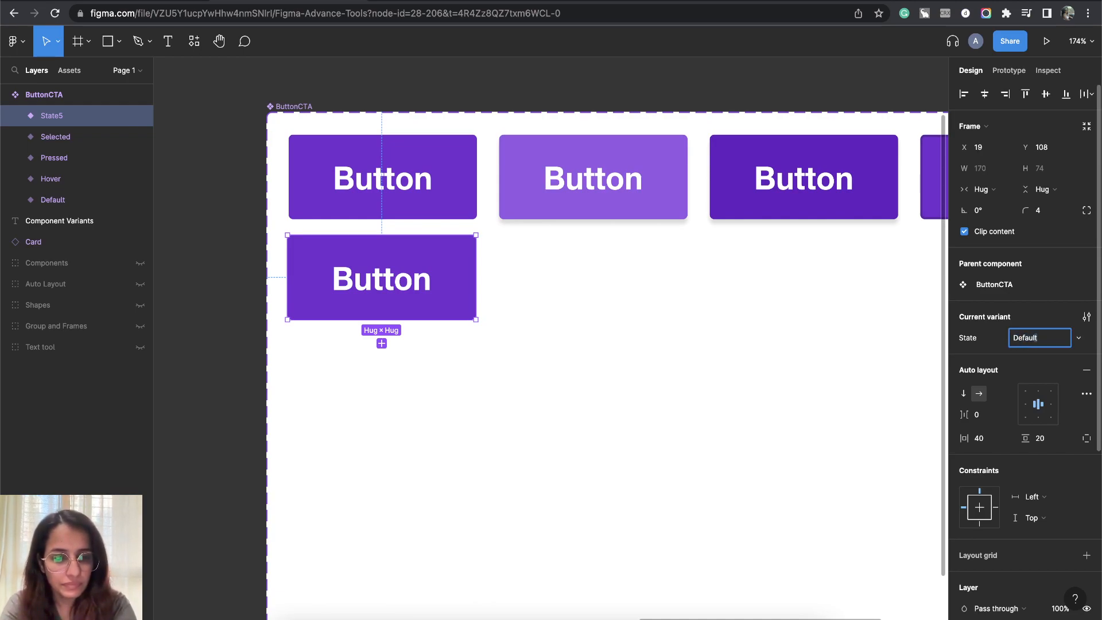
key("Return")
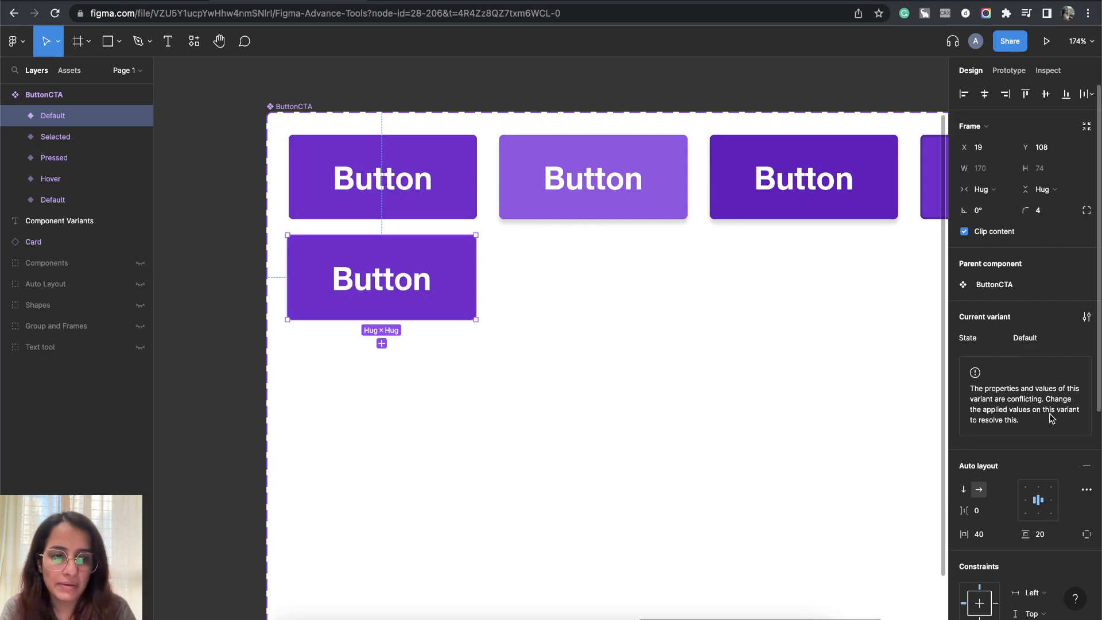
Check the State values and the conflict notice on the two Default variants
left_click(1036, 339)
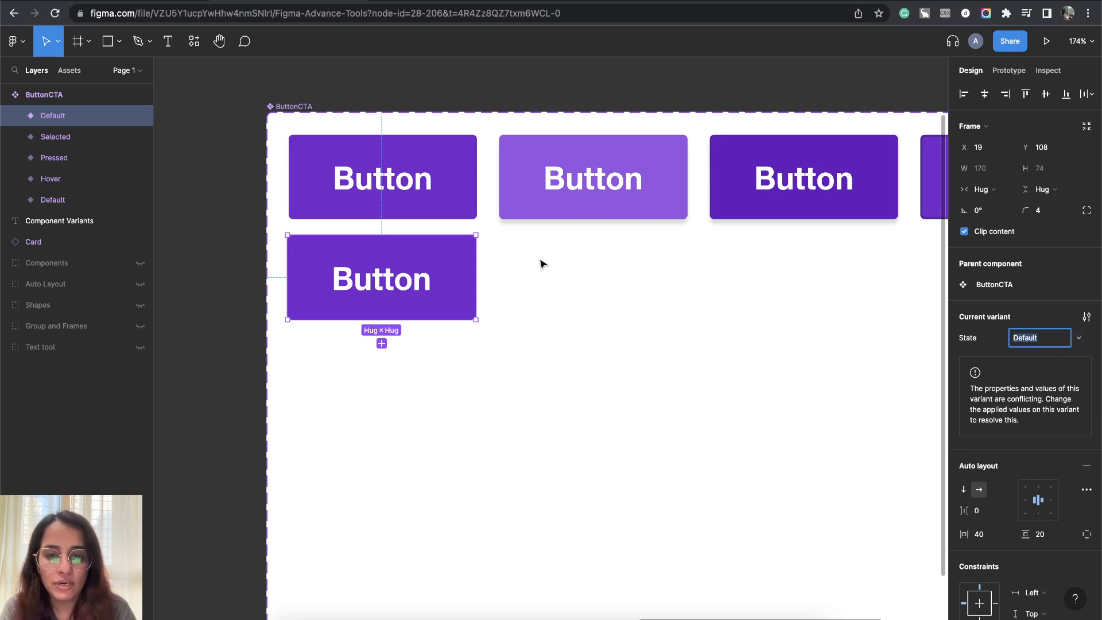
left_click(468, 198)
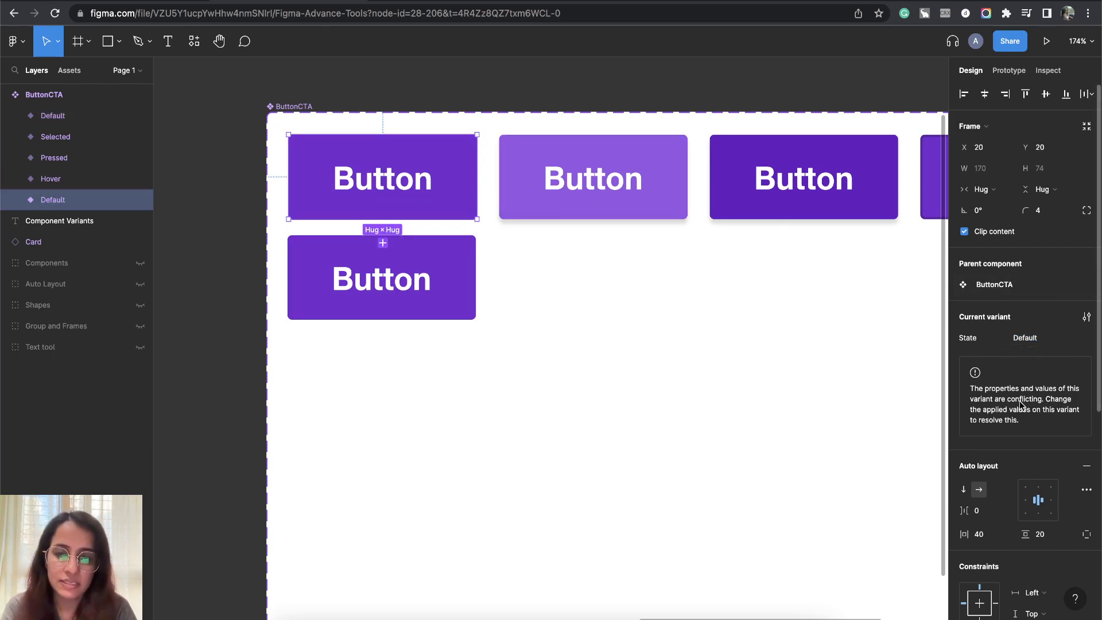
left_click(468, 313)
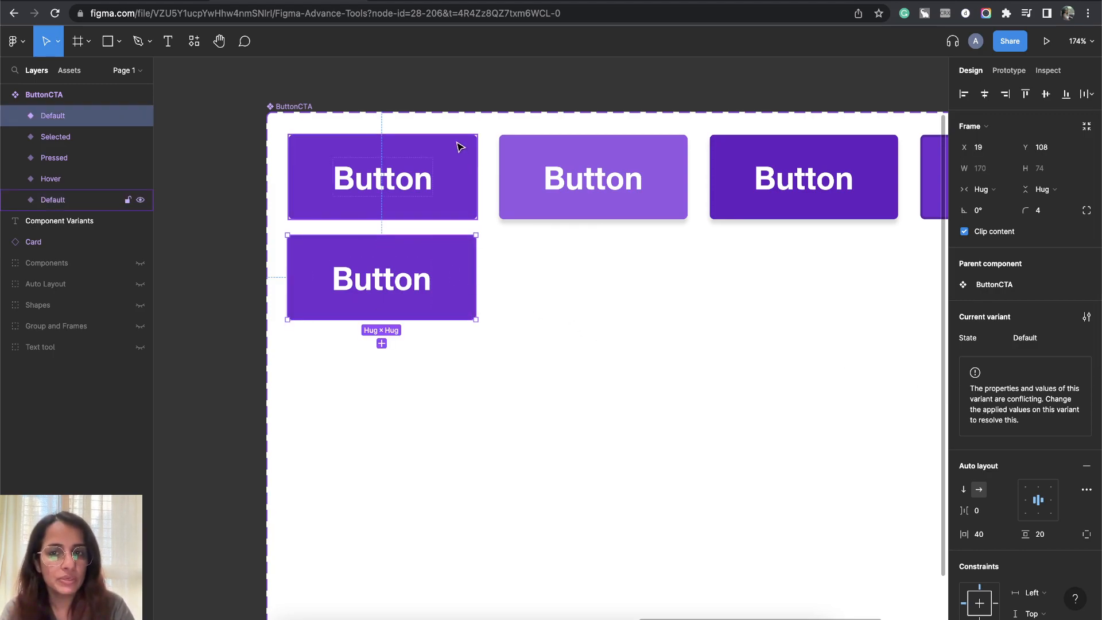
Add a variant property named Type with the value Primary to the ButtonCTA component set
left_click(294, 107)
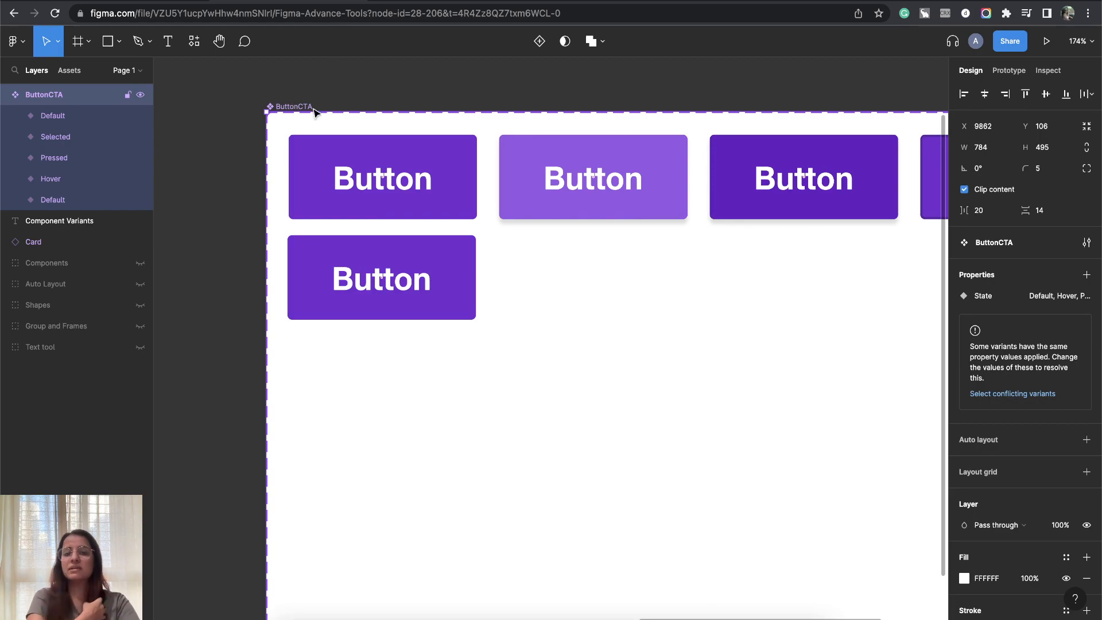
left_click(1086, 275)
left_click(1013, 317)
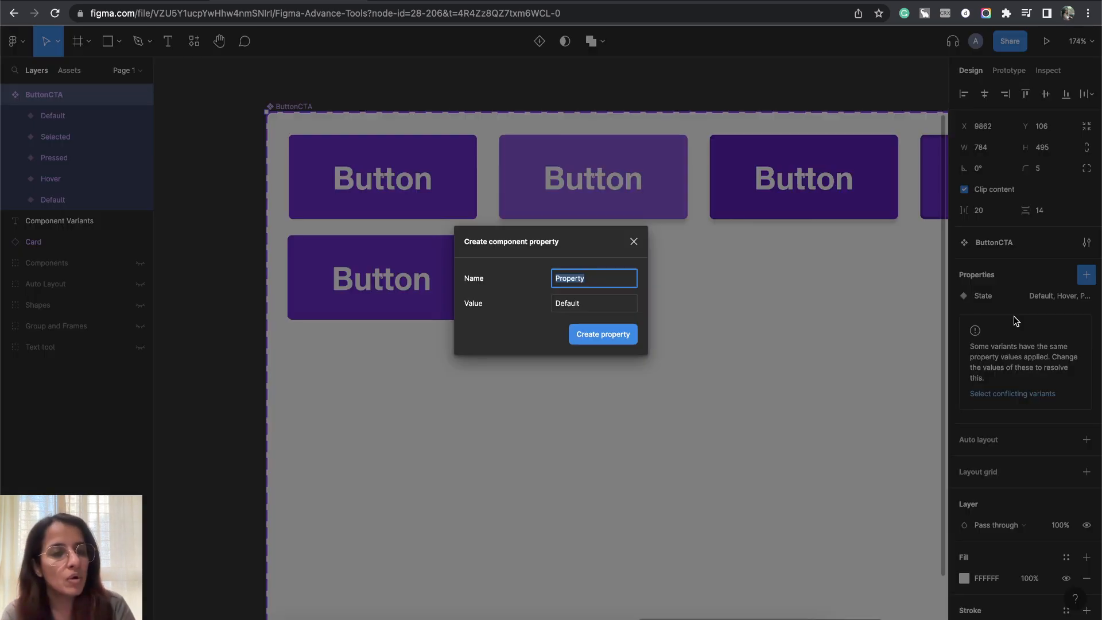
type("Type")
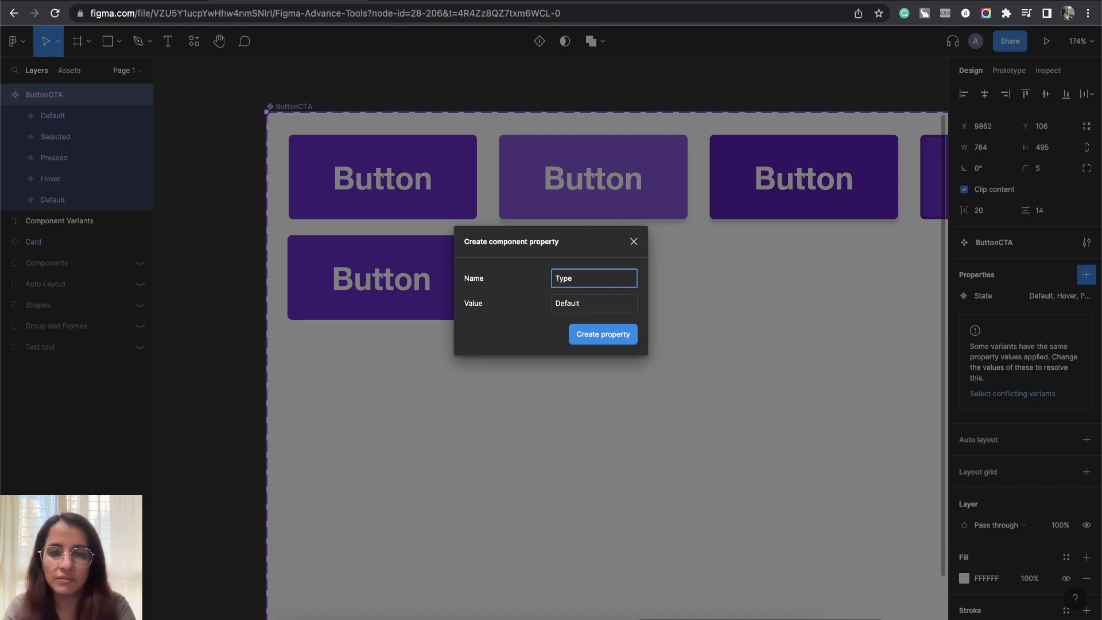
left_click(578, 303)
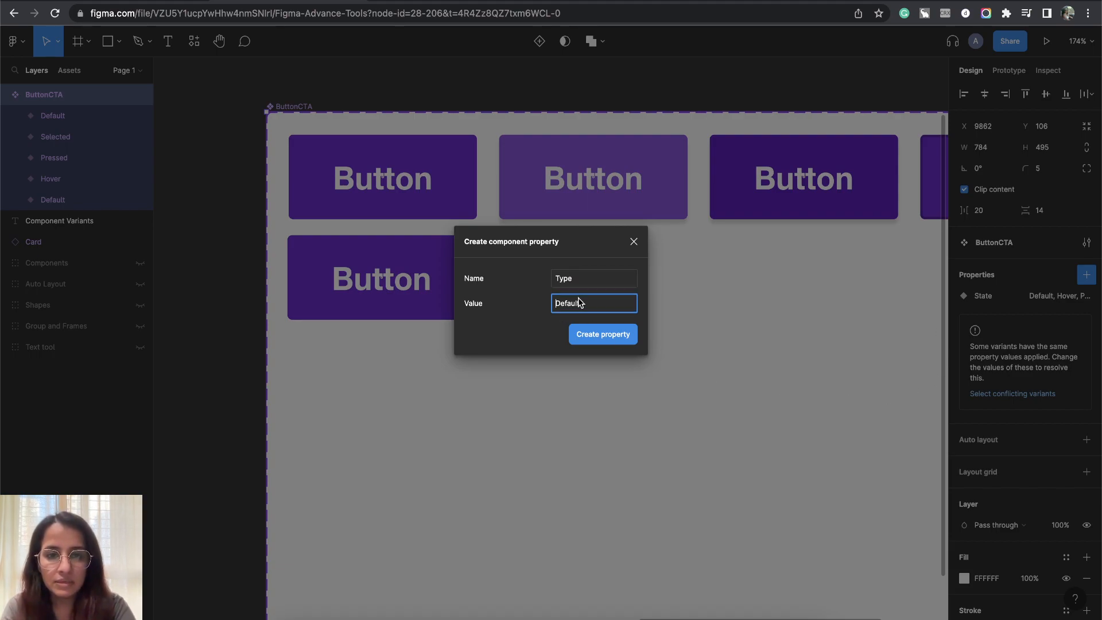
double_click(578, 302)
type("Primary")
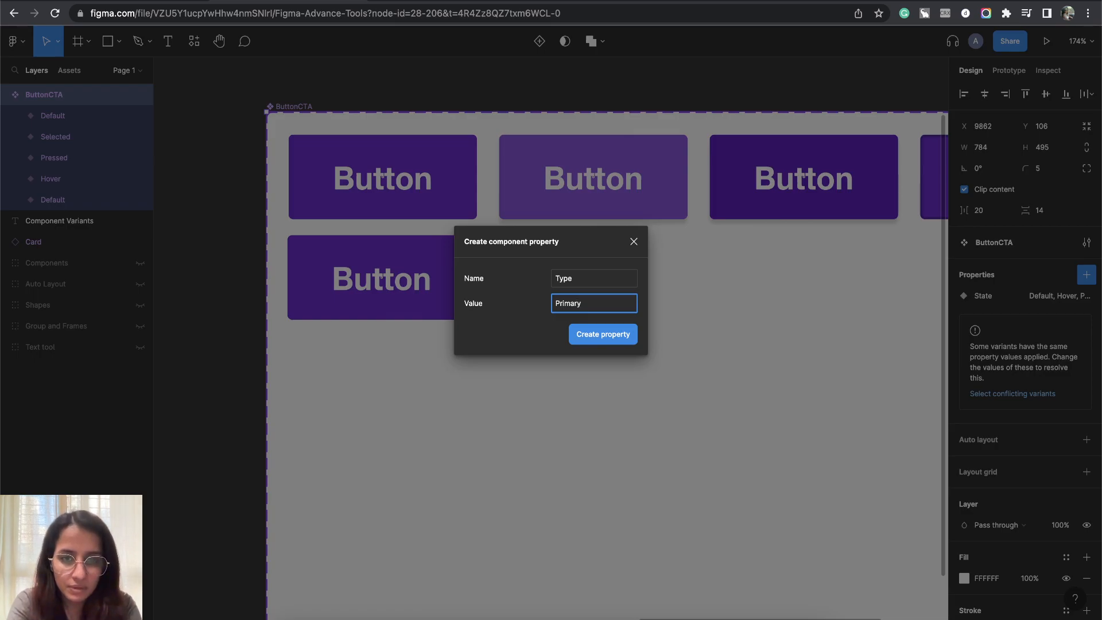
key("super+a")
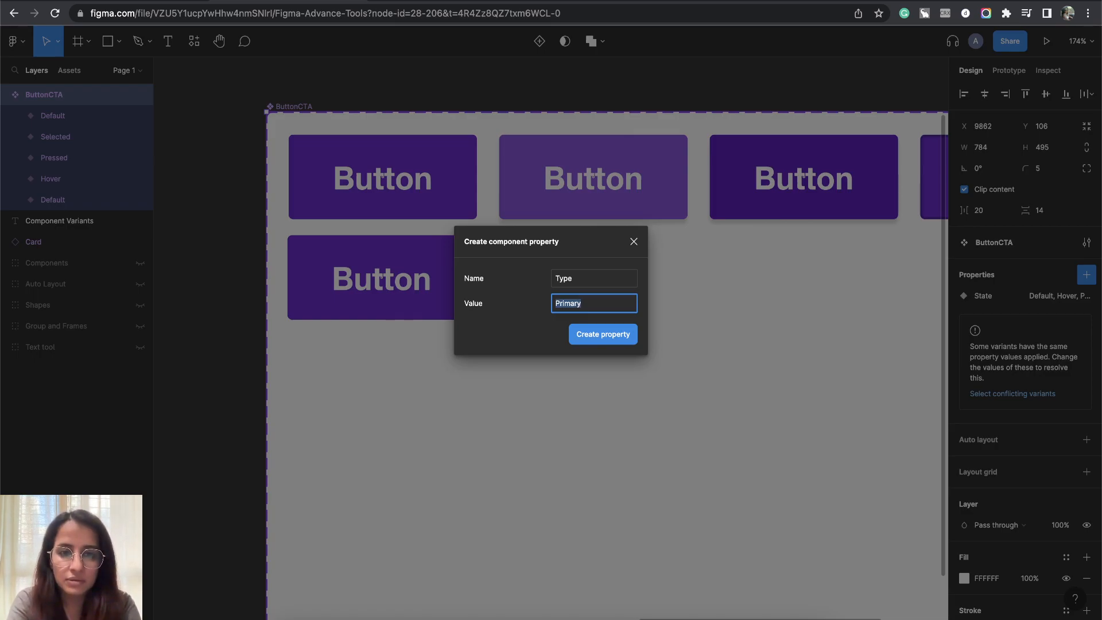
key("Return")
left_click(422, 213)
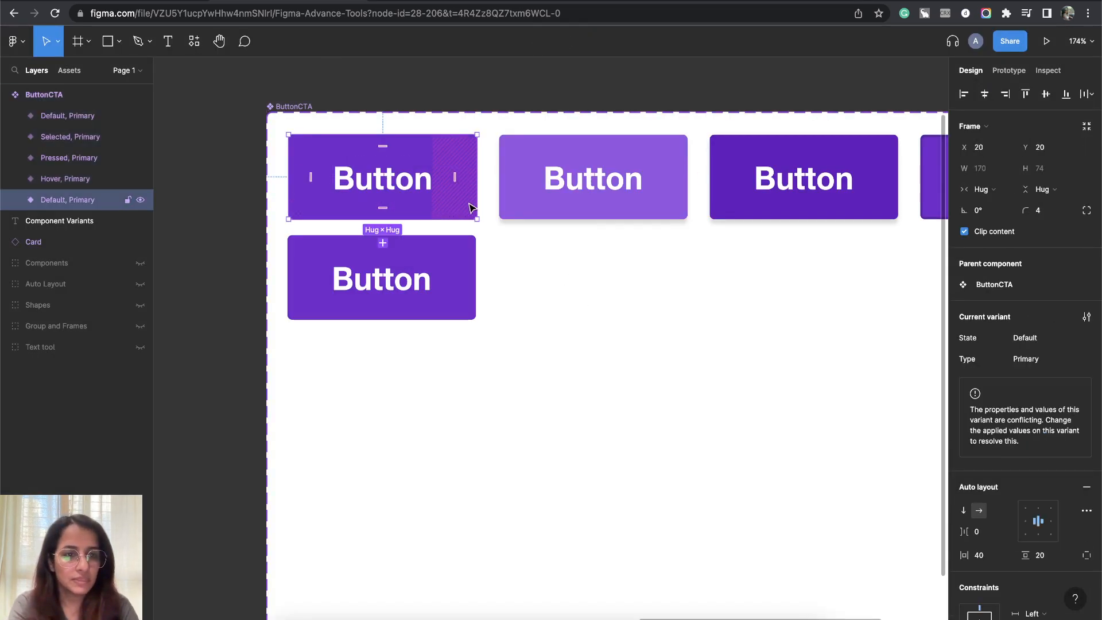
left_click(555, 192)
left_click(463, 287)
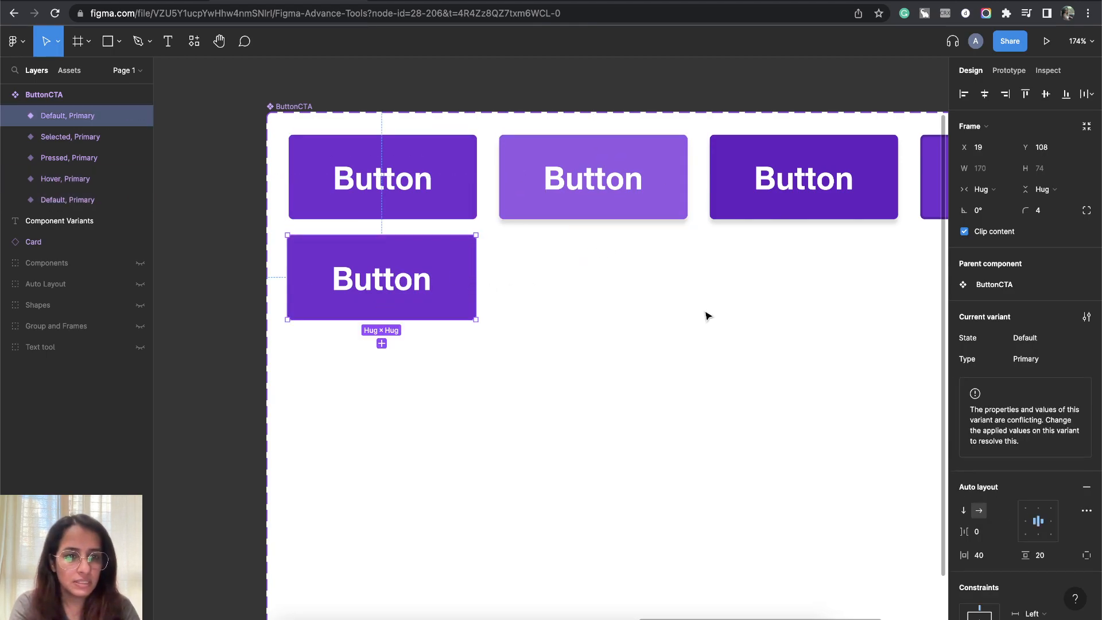
left_click(1025, 360)
type("Se")
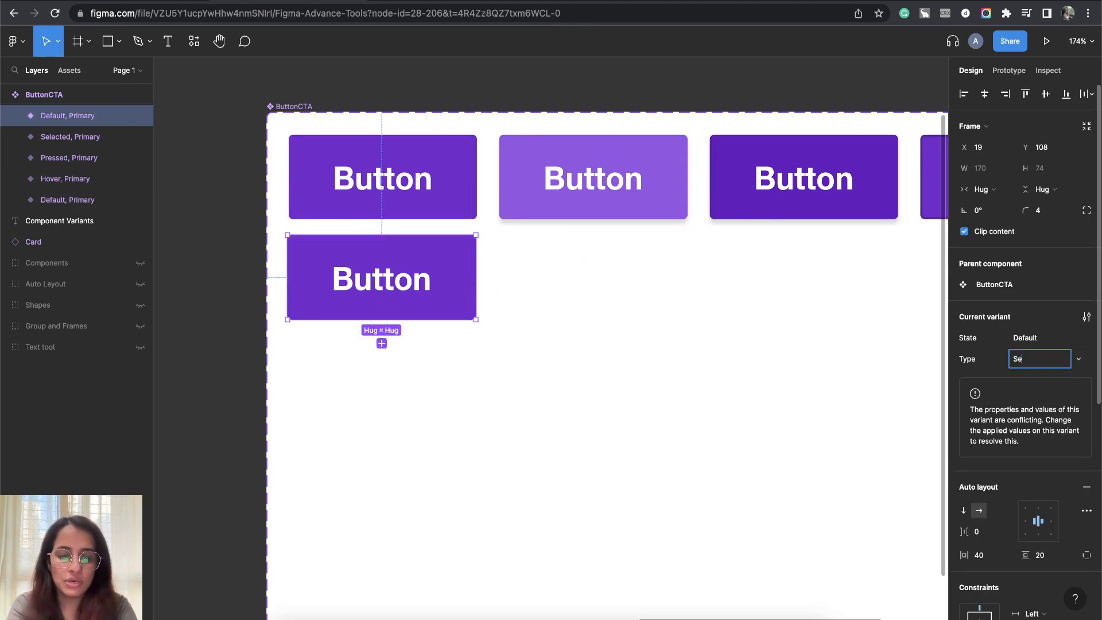
key("super+z")
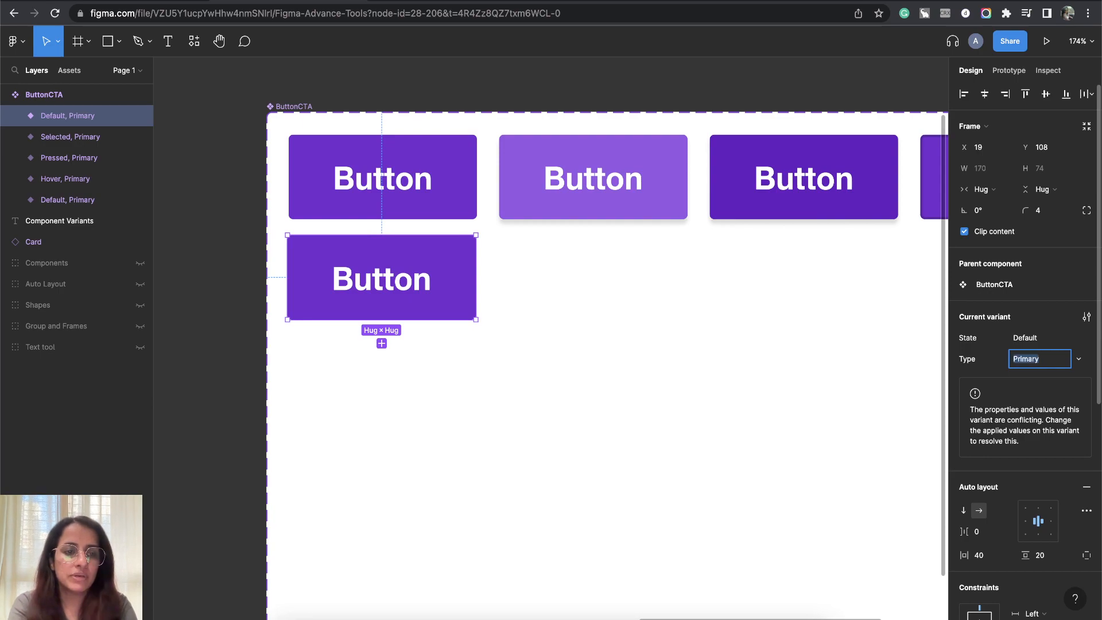
Set the Type of the lower Default variant to Secondary
left_click(468, 161)
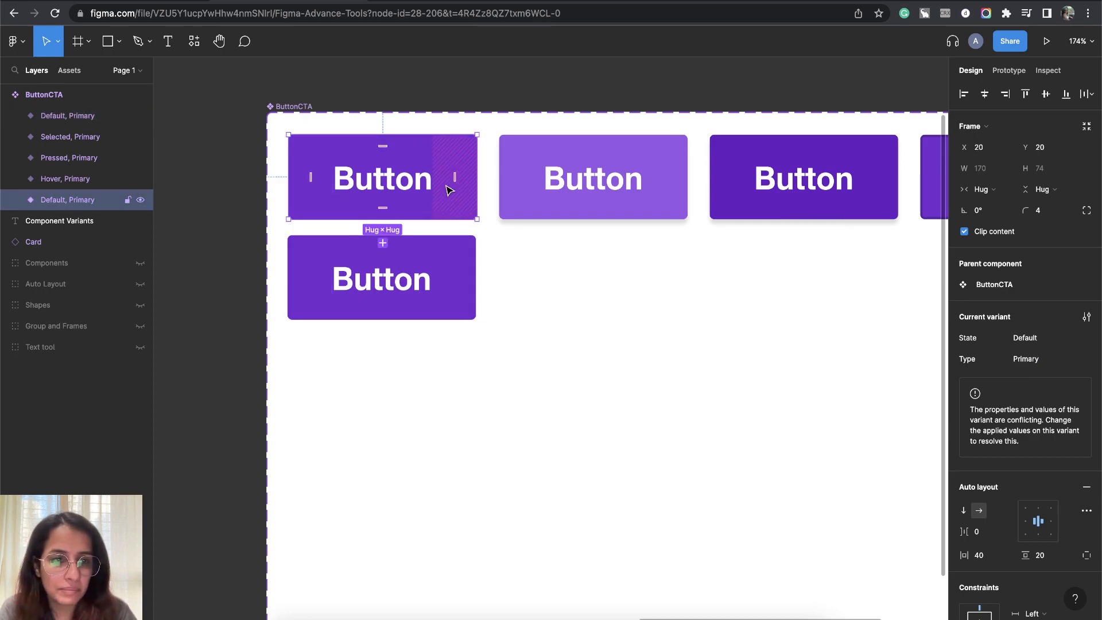
left_click(467, 290)
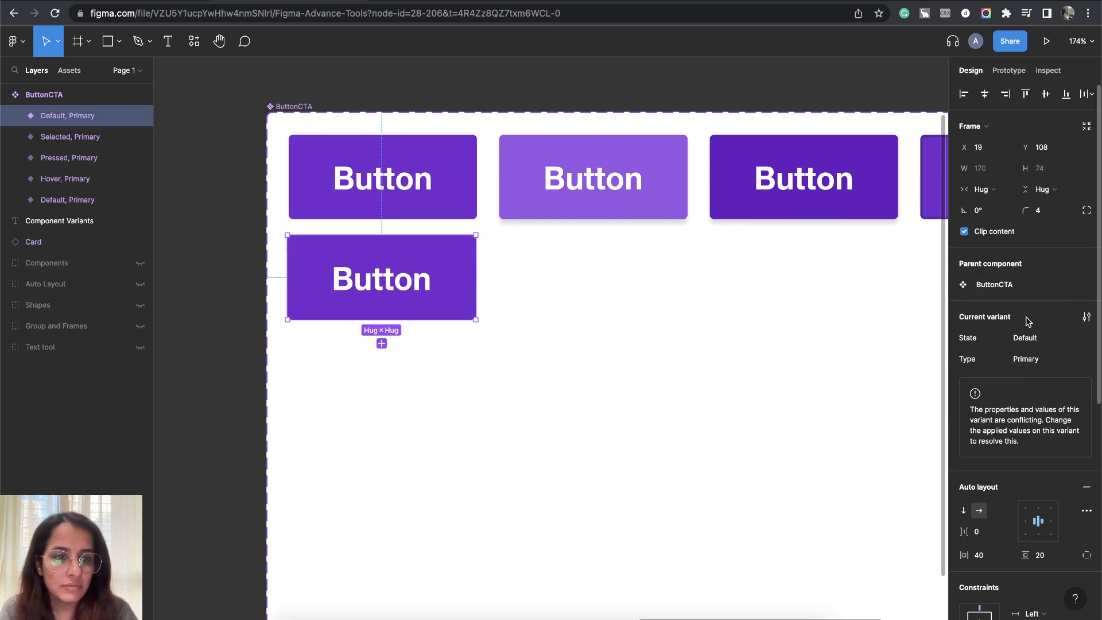
left_click(1042, 359)
type("S")
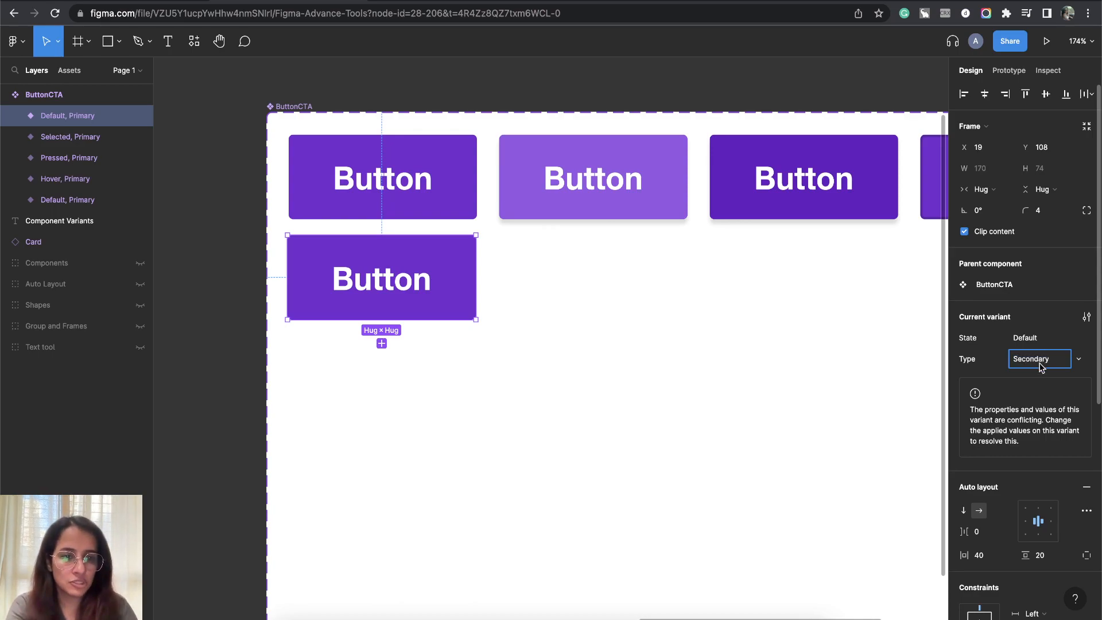
type("econdary")
key("Return")
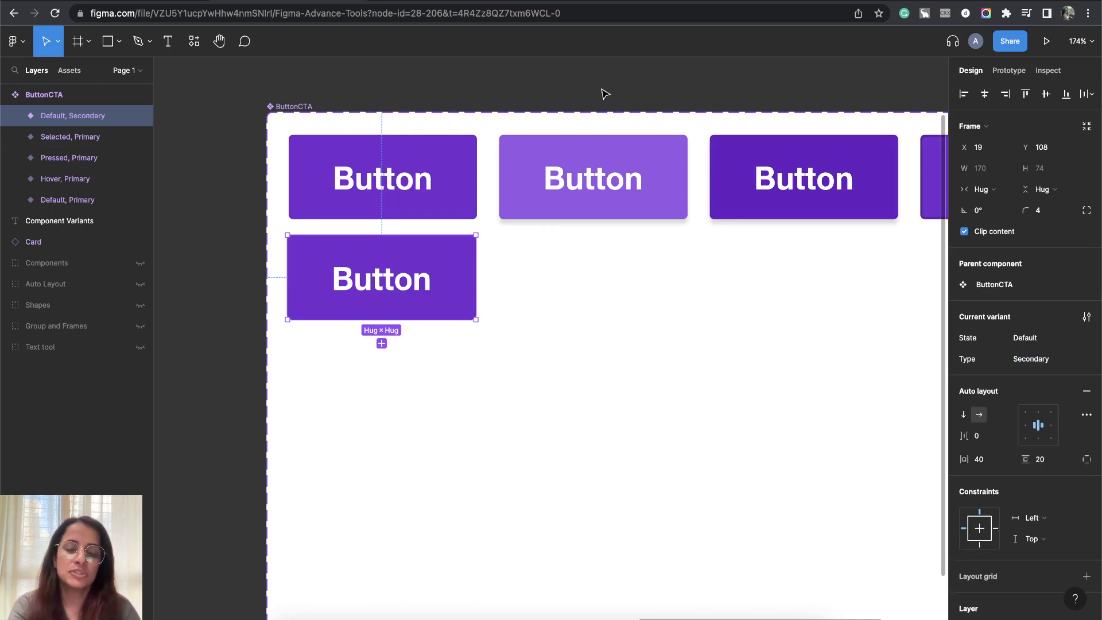
Move the Default, Secondary variant down to Y 128 and change its fill to blue 3861CB
left_click_drag(467, 310, 463, 324)
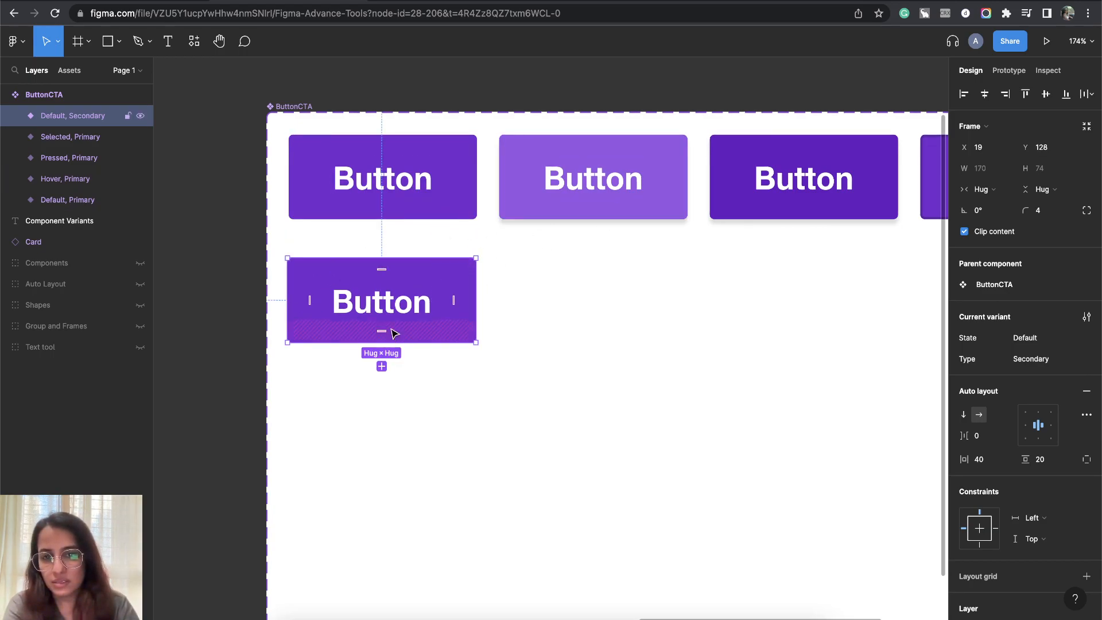
scroll(1027, 413, "down", 5)
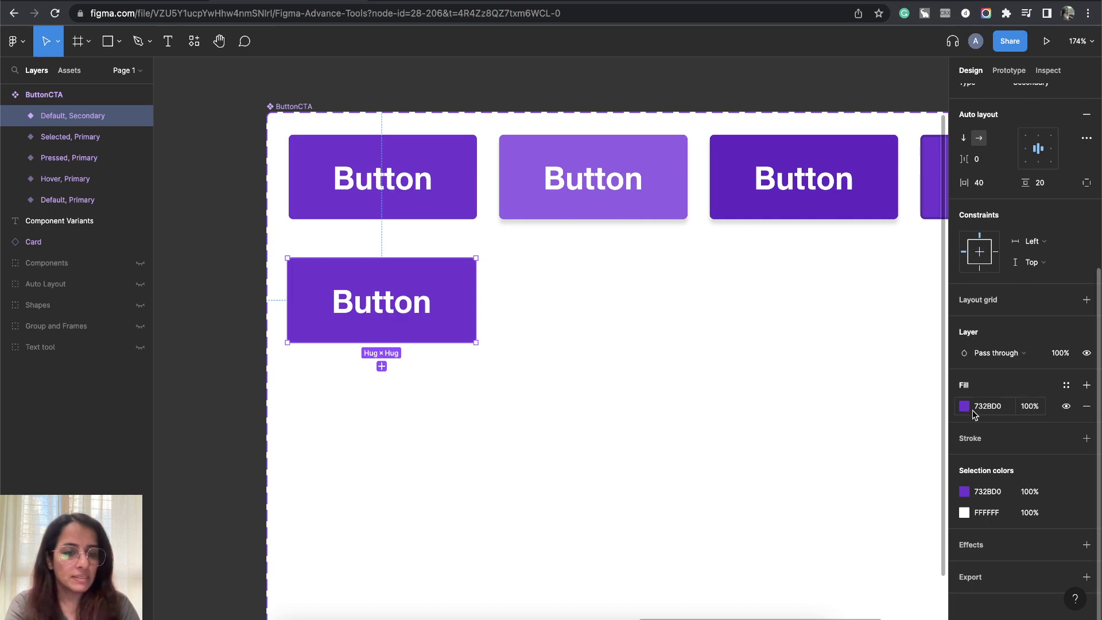
left_click(966, 407)
left_click_drag(905, 472, 898, 473)
left_click_drag(917, 327, 908, 333)
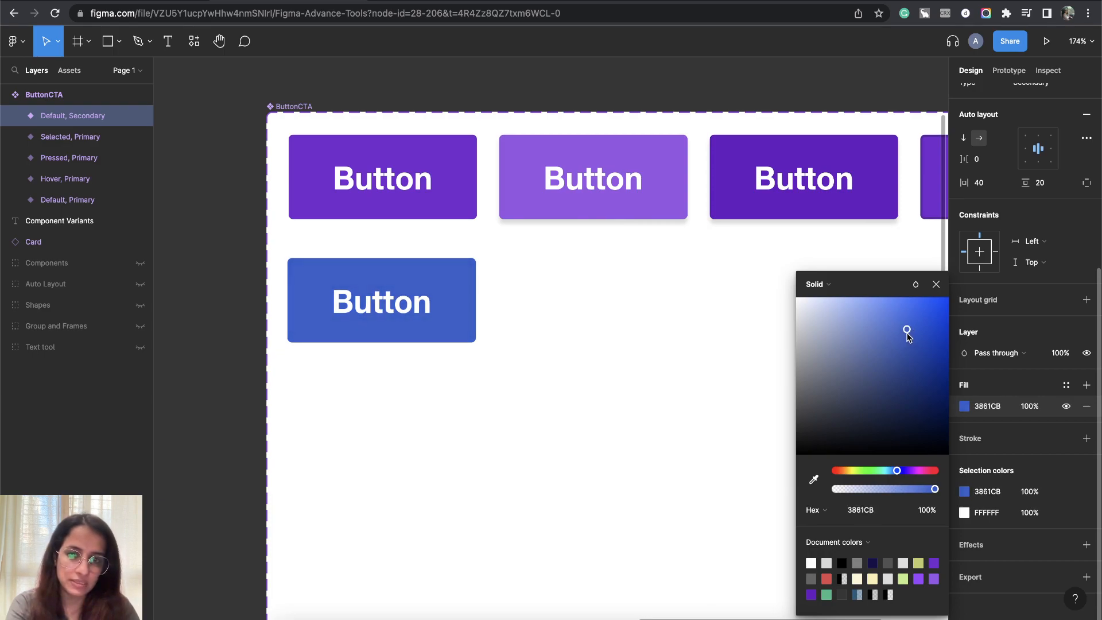
left_click(935, 284)
Compare the State and Type values of the Default Primary and Default Secondary variants
left_click(600, 354)
left_click(405, 208)
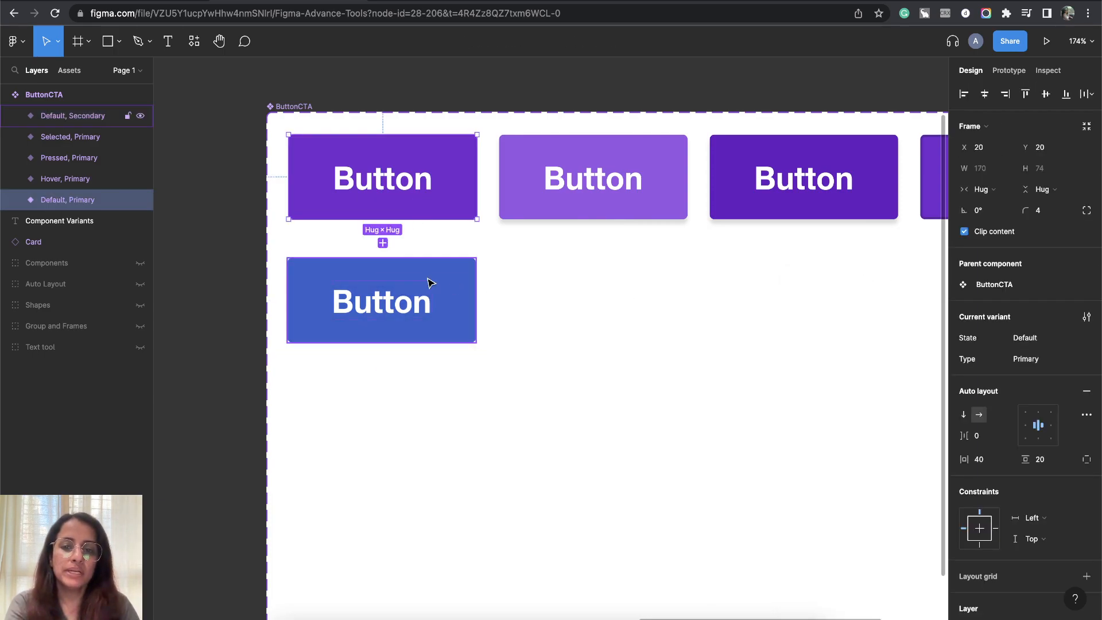
left_click(431, 286)
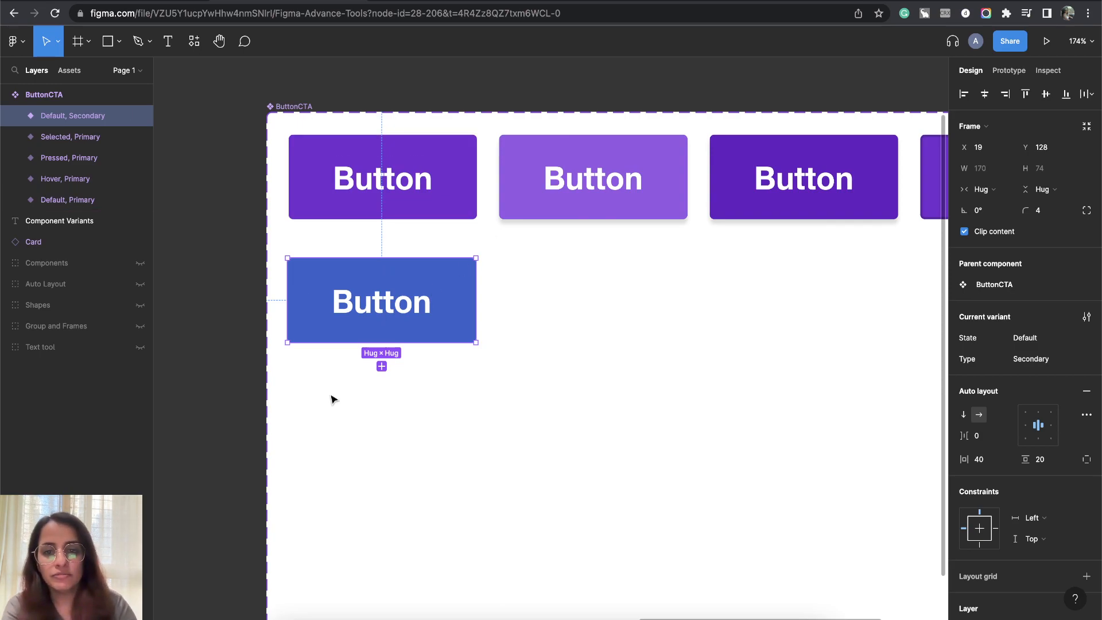
scroll(551, 385, "right", 2)
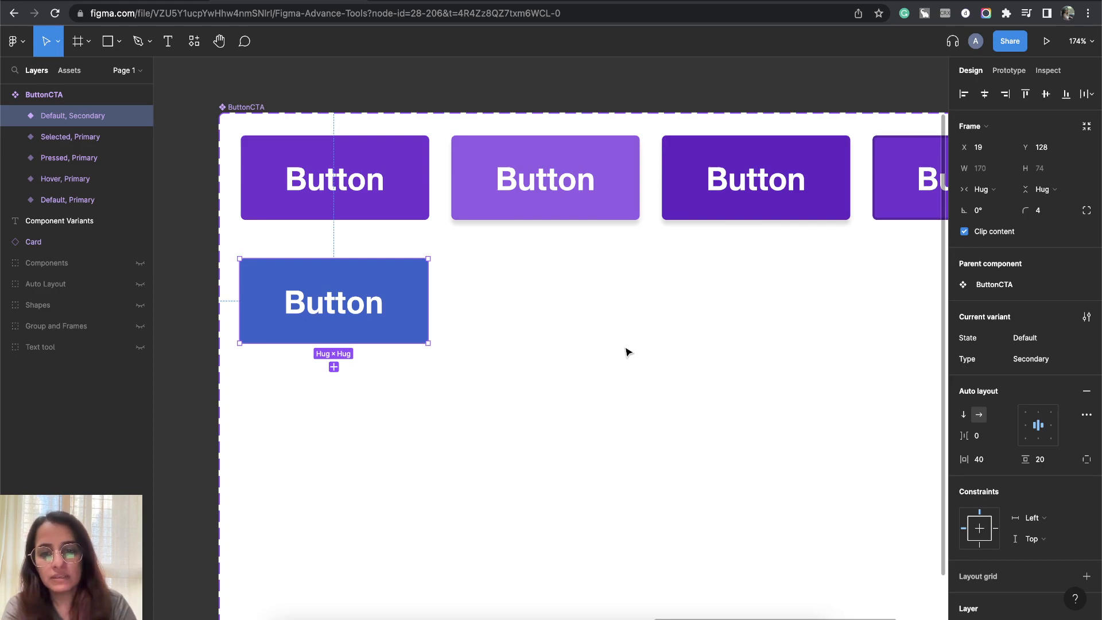
left_click(333, 368)
left_click_drag(294, 306, 497, 302)
left_click(1046, 361)
key("ctrl+z")
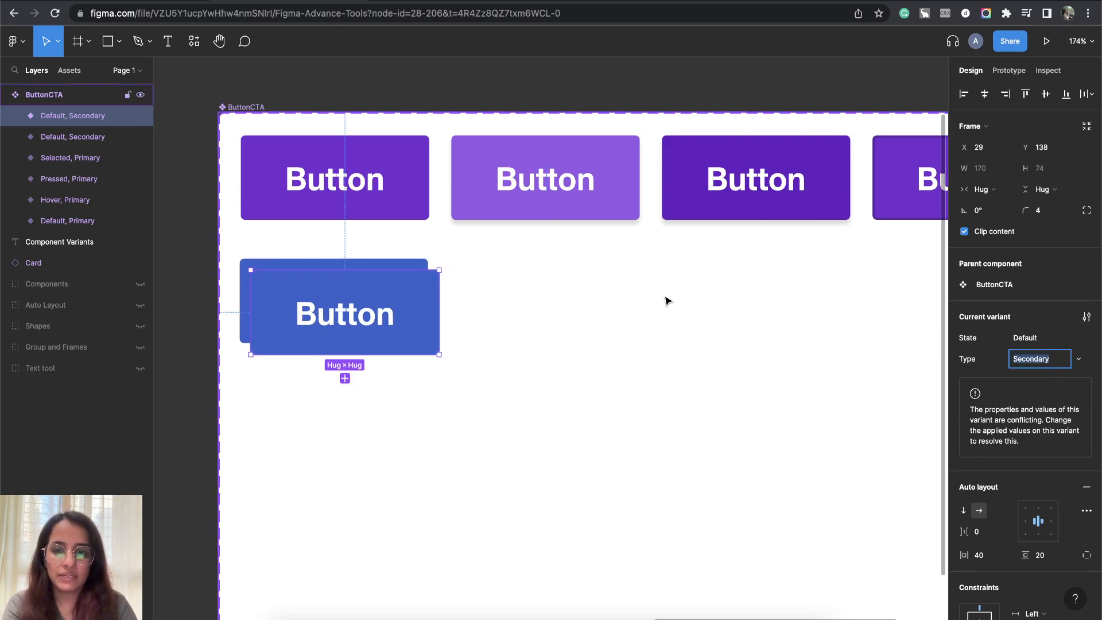
key("ctrl+z")
Add a new variant based on Hover, Primary and place it below the original, beside the blue button
left_click(590, 180)
left_click(545, 244)
left_click_drag(594, 200, 583, 311)
Add a new variant based on Pressed, Primary and place it below the original in the second row
scroll(649, 322, "right", 3)
left_click(676, 216)
left_click_drag(717, 217, 712, 334)
key("super+z")
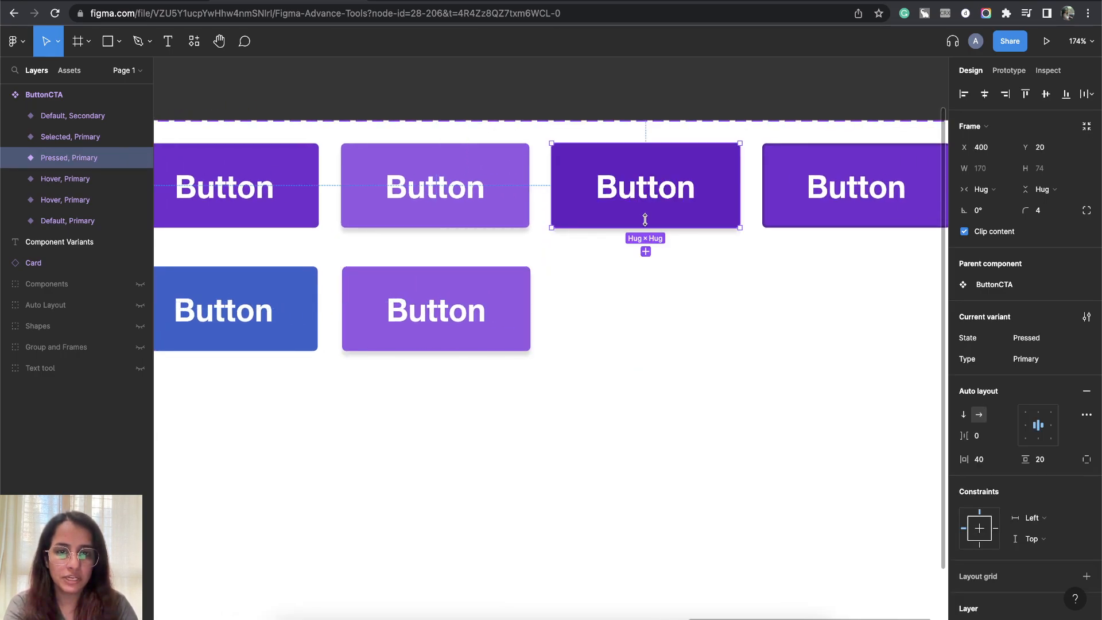
left_click(645, 252)
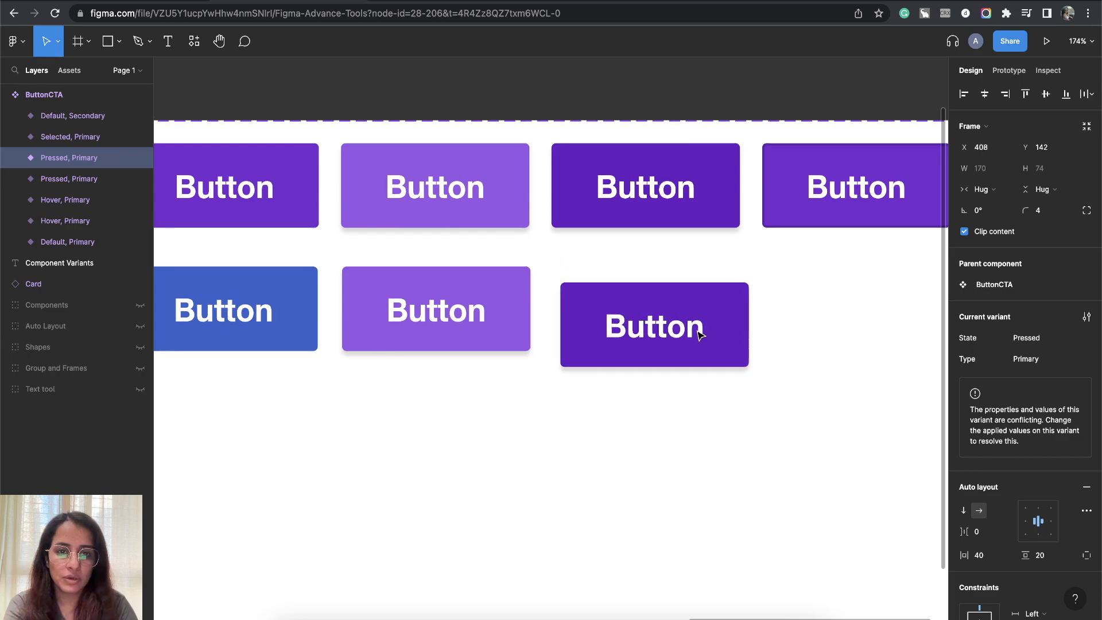
left_click(694, 316)
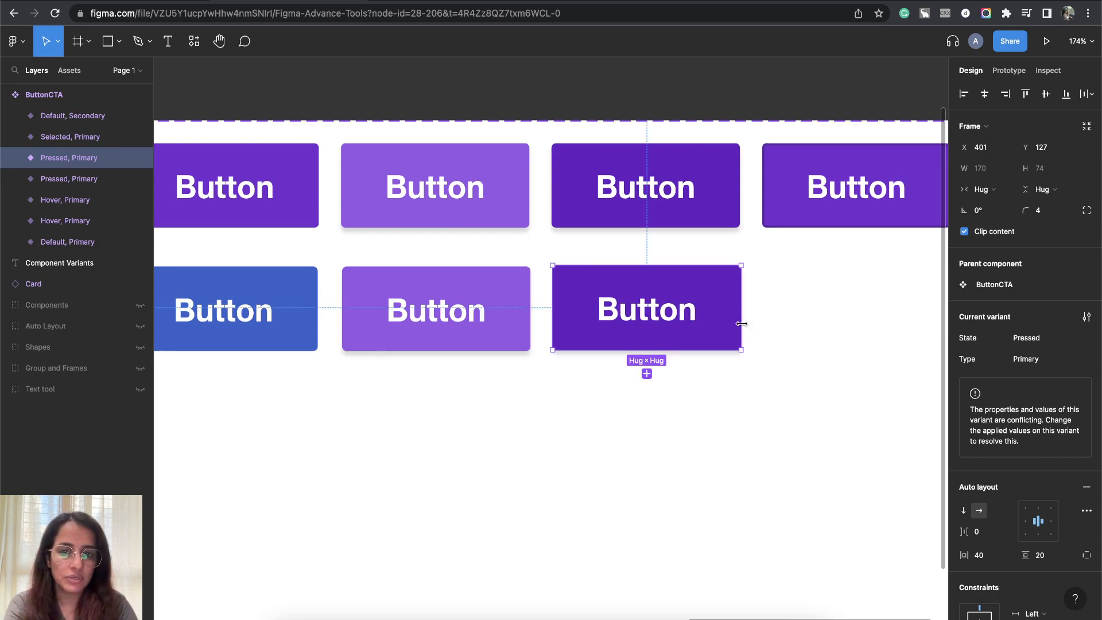
Add a new variant based on Selected, Primary and place it below the original at the end of the second row
scroll(746, 321, "right", 5)
left_click(689, 212)
left_click(694, 266)
left_click_drag(749, 212, 740, 321)
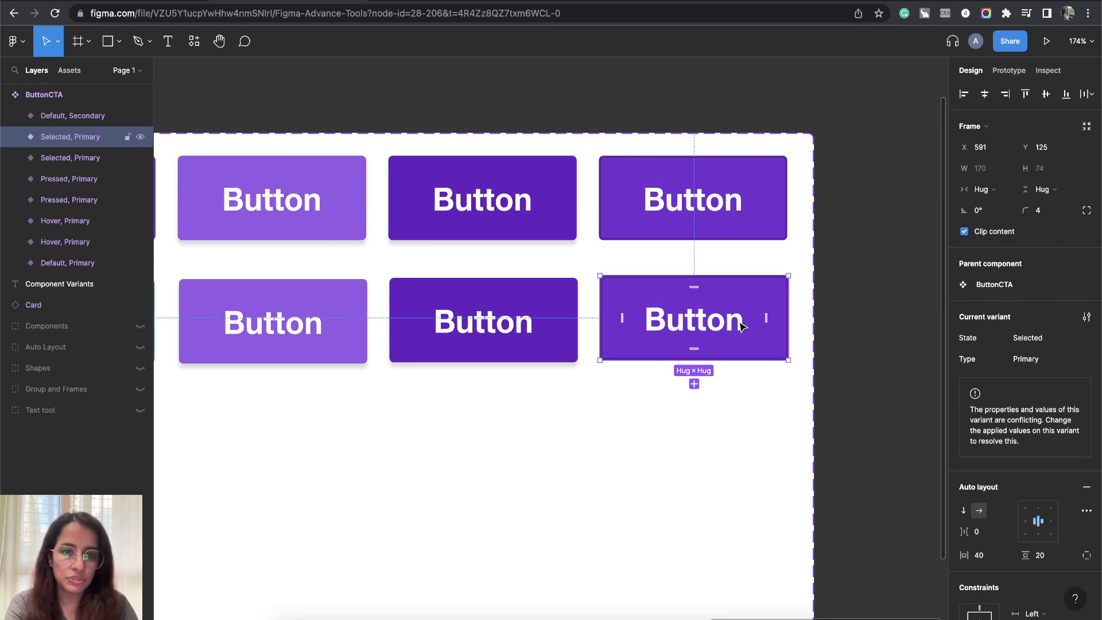
Set the Type of the second-row Hover, Pressed and Selected variants to Secondary and align their bottom edges
scroll(740, 322, "left", 6)
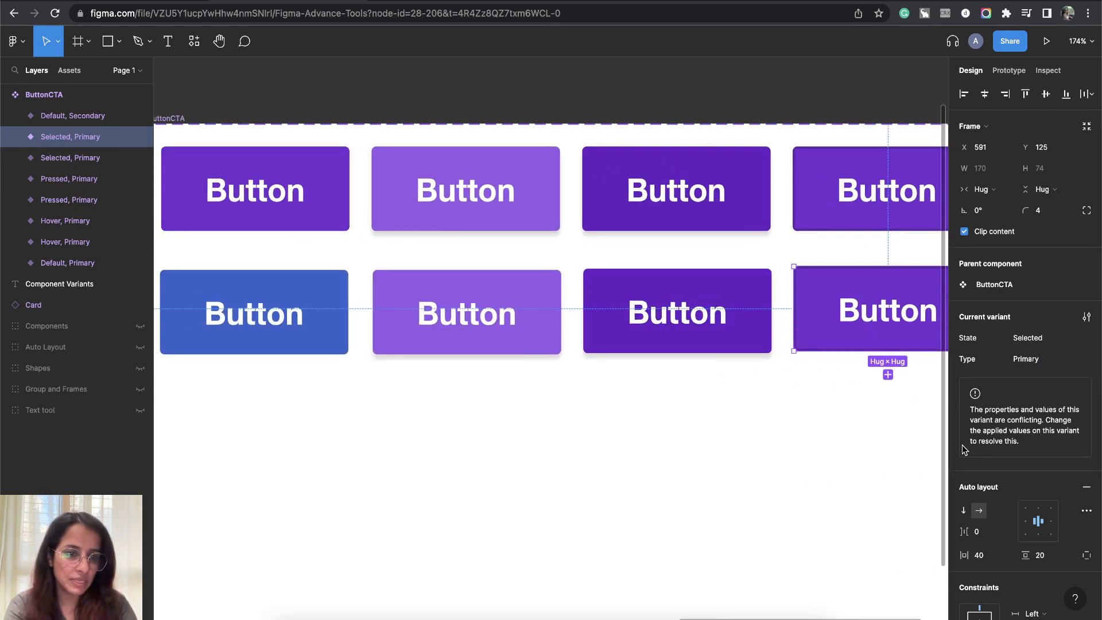
left_click(330, 290)
left_click(1044, 366)
left_click(649, 438)
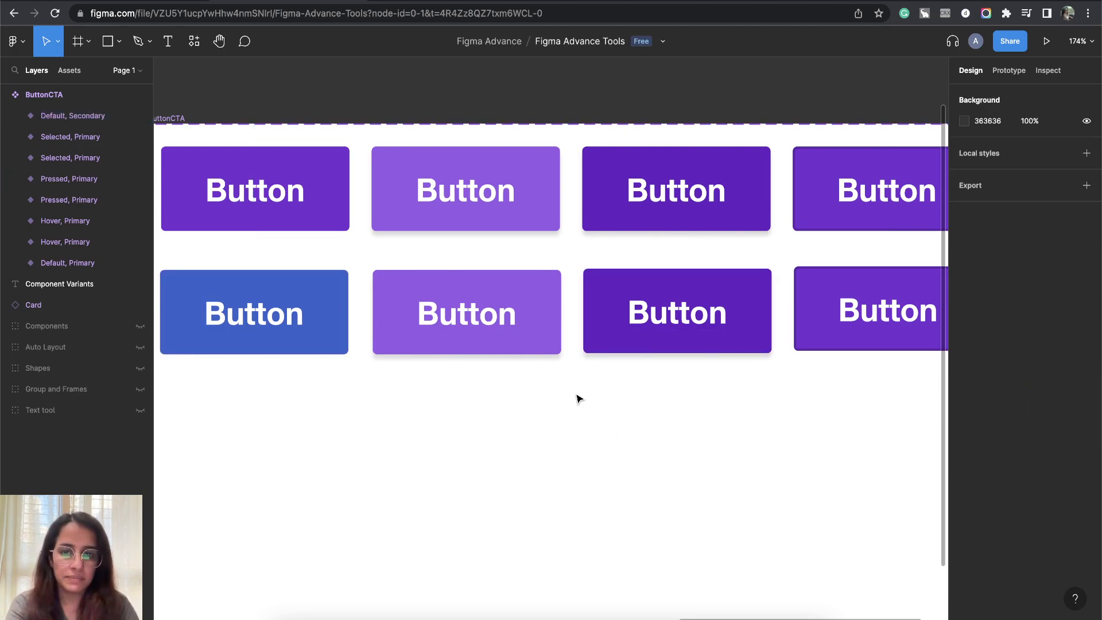
scroll(405, 316, "right", 4)
left_click(405, 316)
left_click(539, 310, "shift")
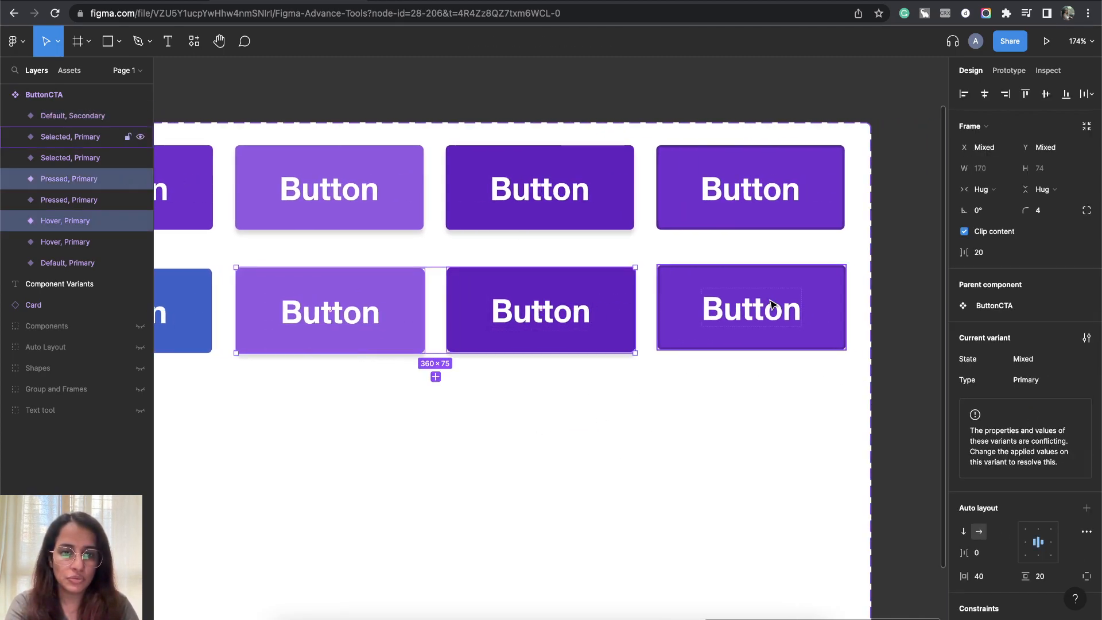
left_click(769, 310, "shift")
left_click(1033, 381)
type("Secondary")
key("Return")
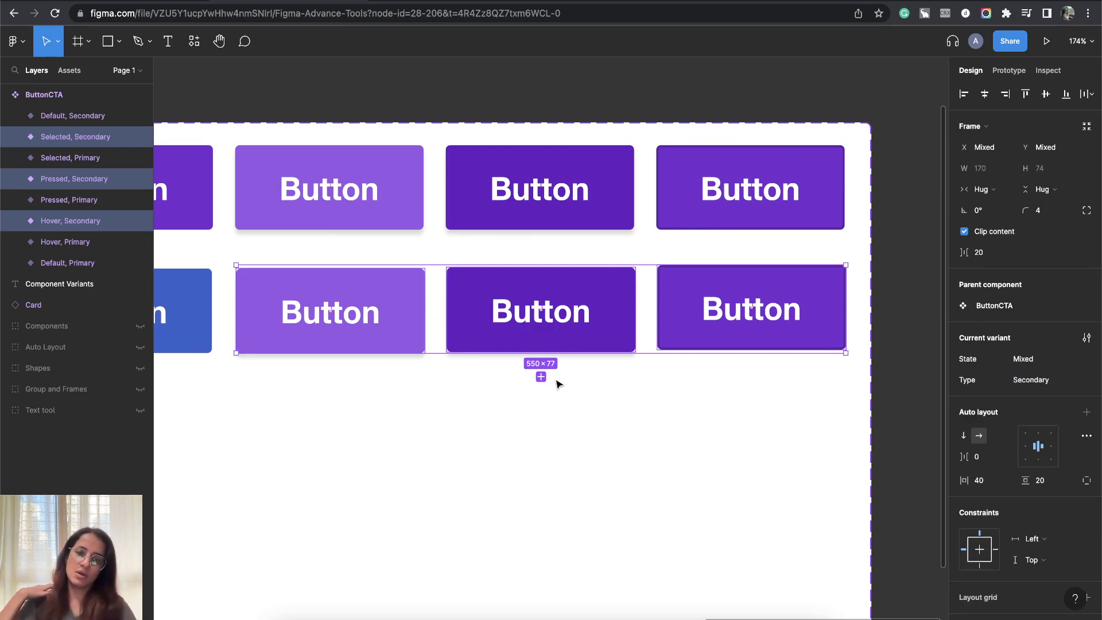
left_click(1065, 95)
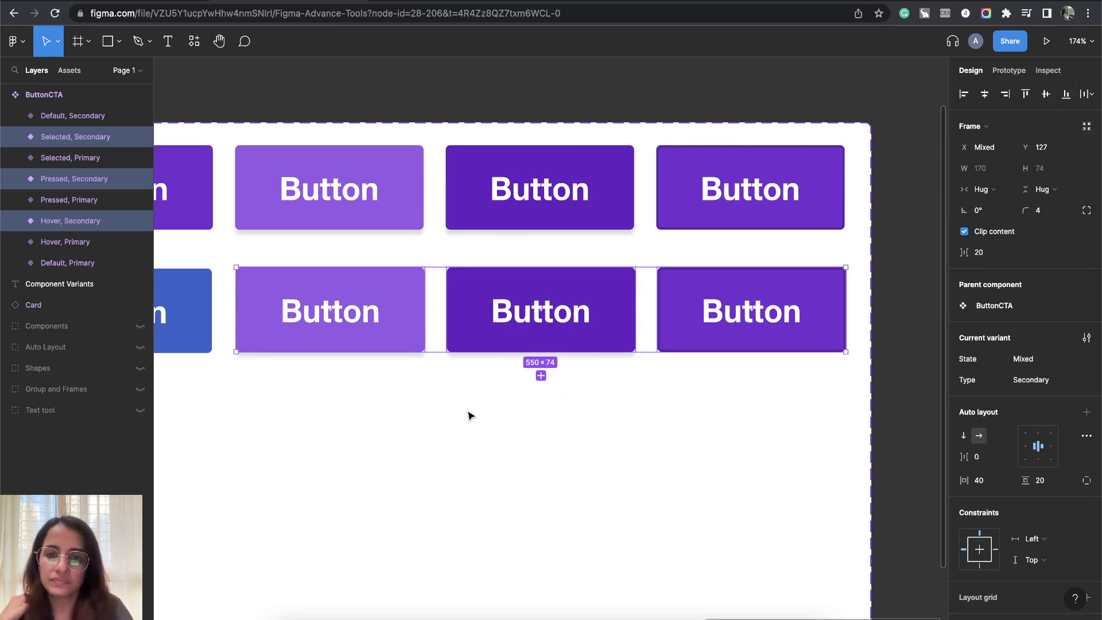
left_click(465, 419)
Change the fill of the Hover, Secondary variant to the lighter blue 5D85EC, starting from the Default, Secondary colour
scroll(441, 401, "left", 5)
scroll(440, 400, "up", 2)
left_click(545, 385)
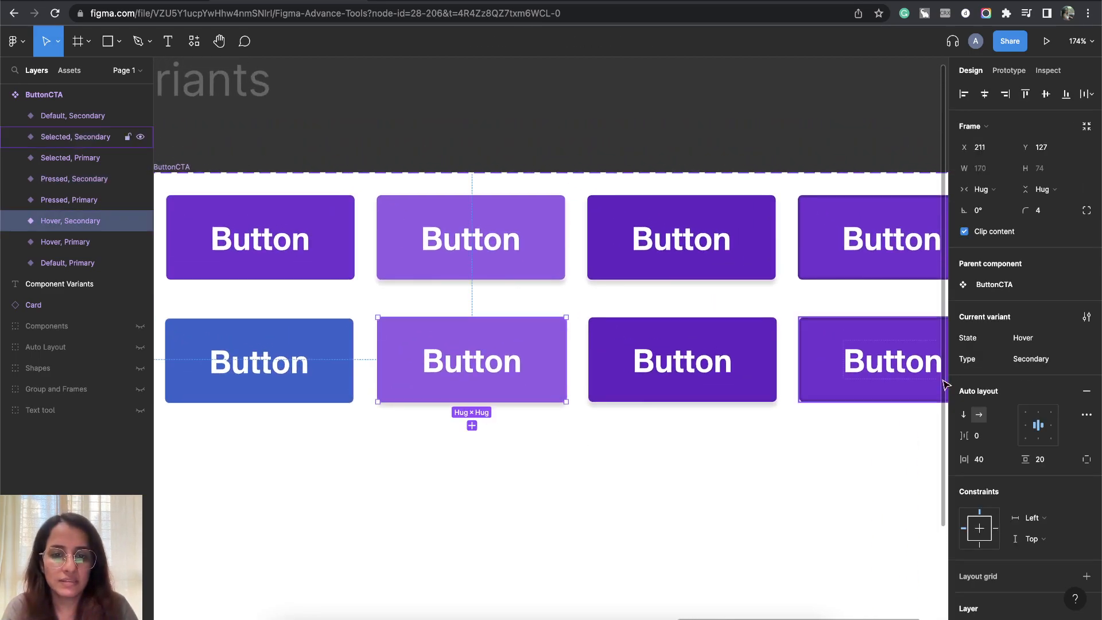
scroll(1033, 439, "down", 3)
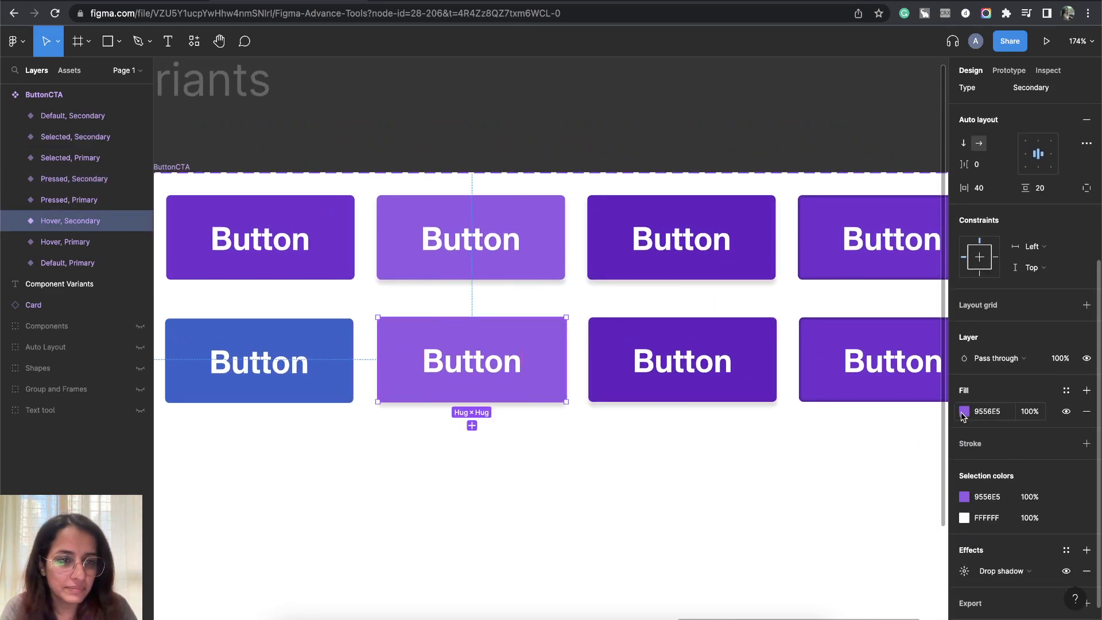
left_click(964, 411)
left_click(813, 479)
left_click(342, 342)
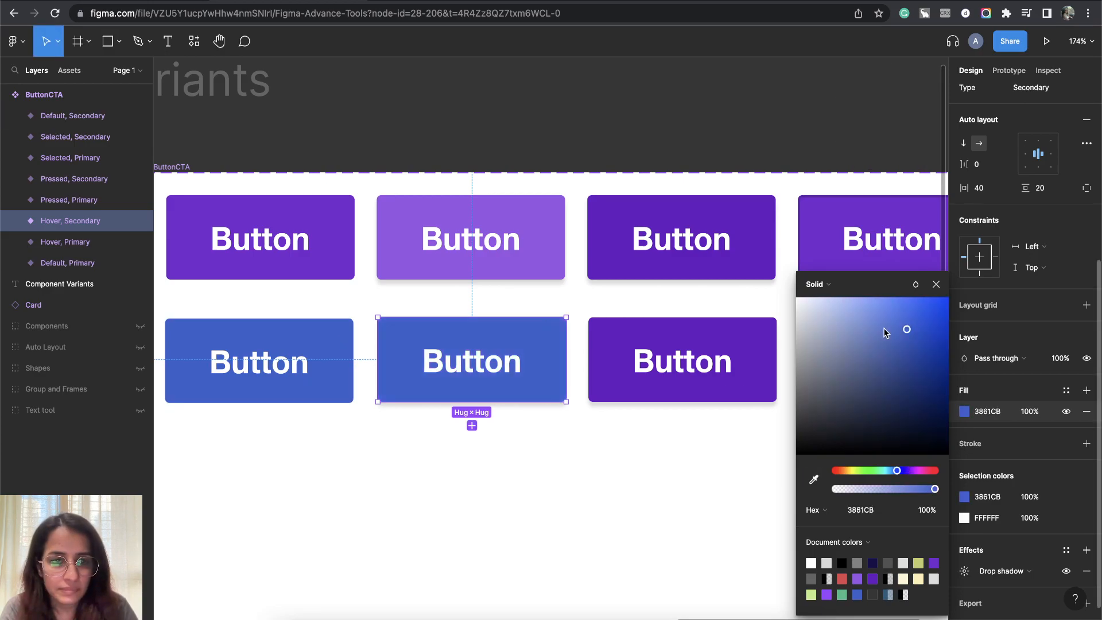
left_click(893, 317)
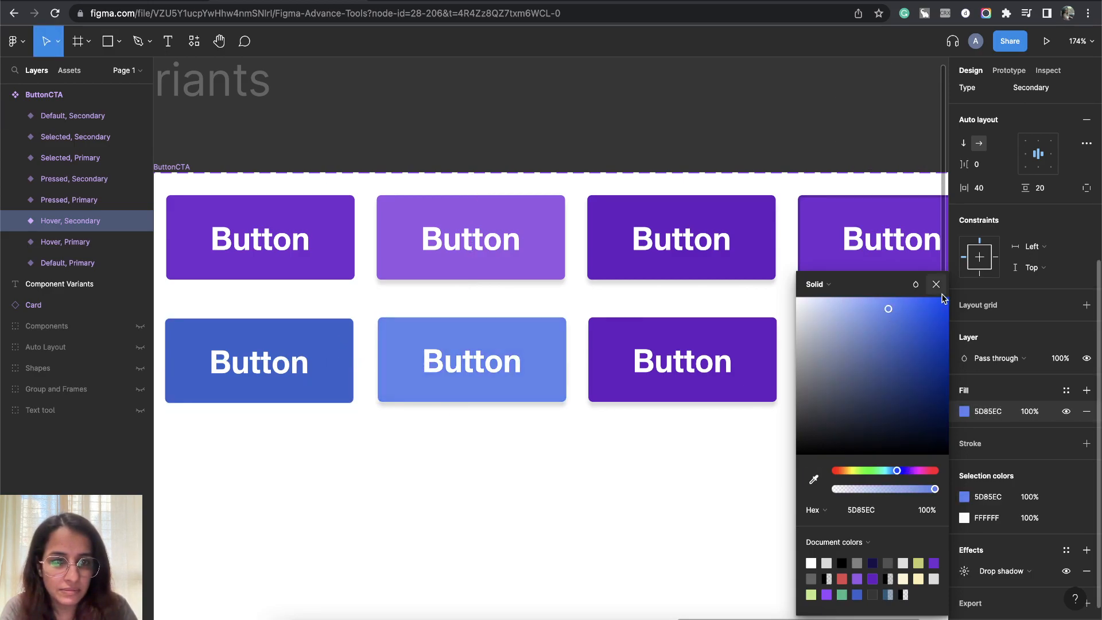
left_click(936, 284)
Change the fill of the Pressed, Secondary variant to a blue slightly darker than the sampled Default, Secondary colour
left_click(726, 338)
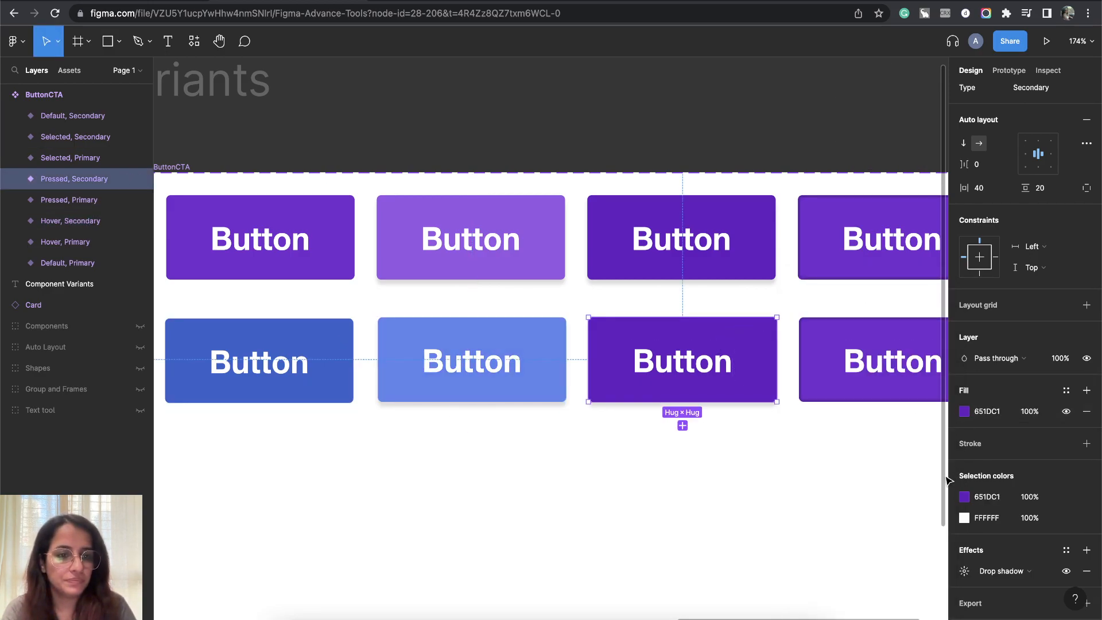
left_click(964, 411)
left_click(813, 479)
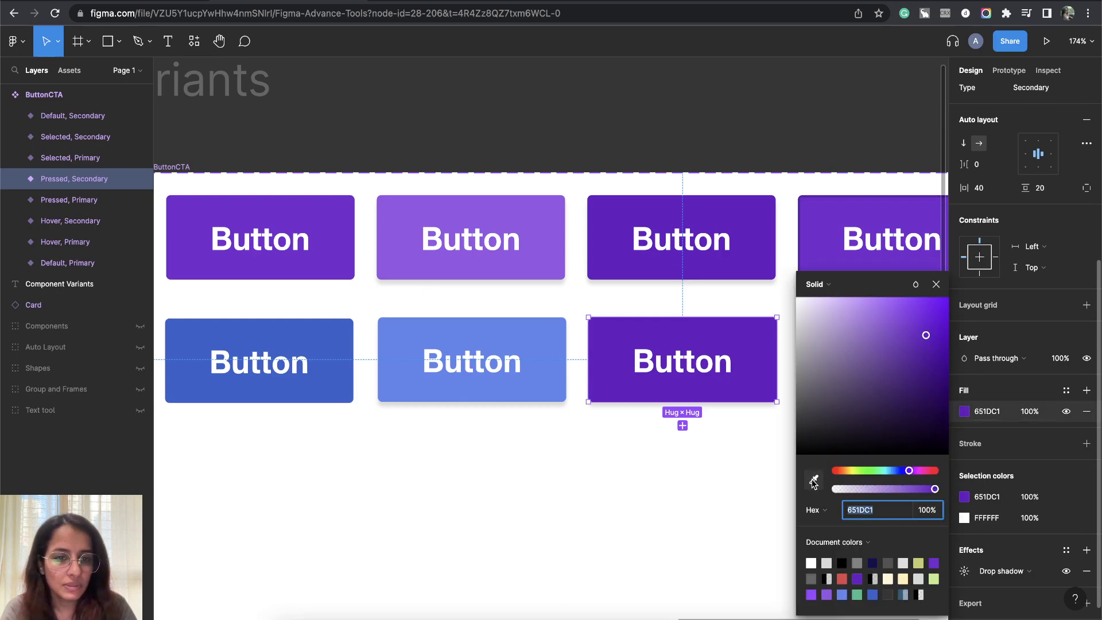
left_click(342, 340)
left_click_drag(908, 336, 914, 336)
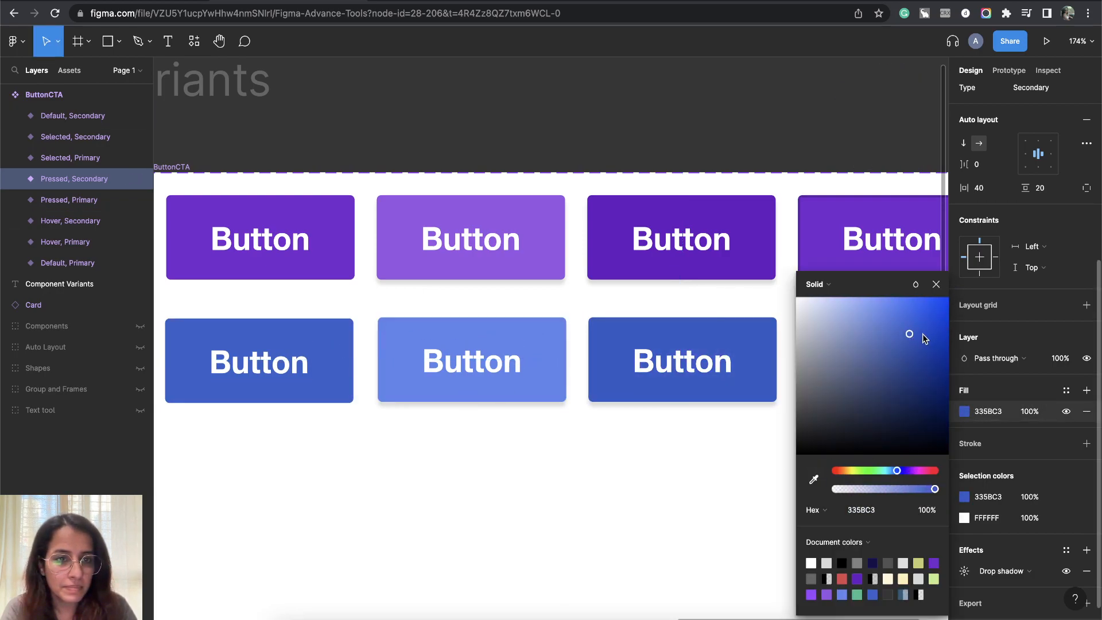
left_click(936, 284)
Change the fill of the Selected, Secondary variant to 3861CB, sampled from the Default, Secondary button
left_click(829, 390)
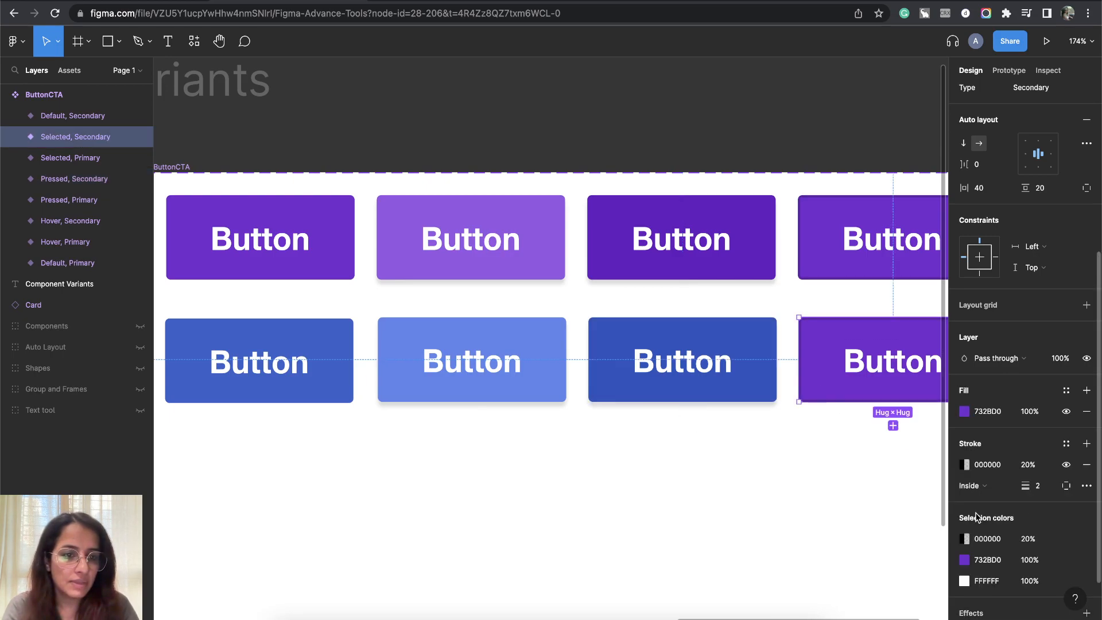
left_click(964, 412)
left_click(813, 479)
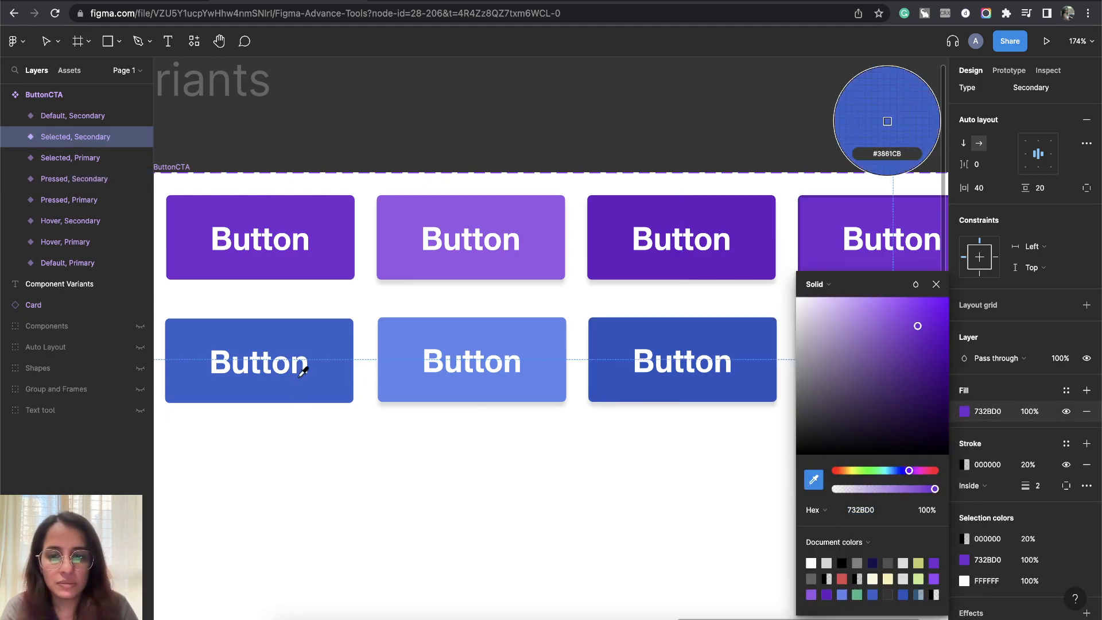
left_click(333, 338)
left_click(936, 284)
left_click(824, 450)
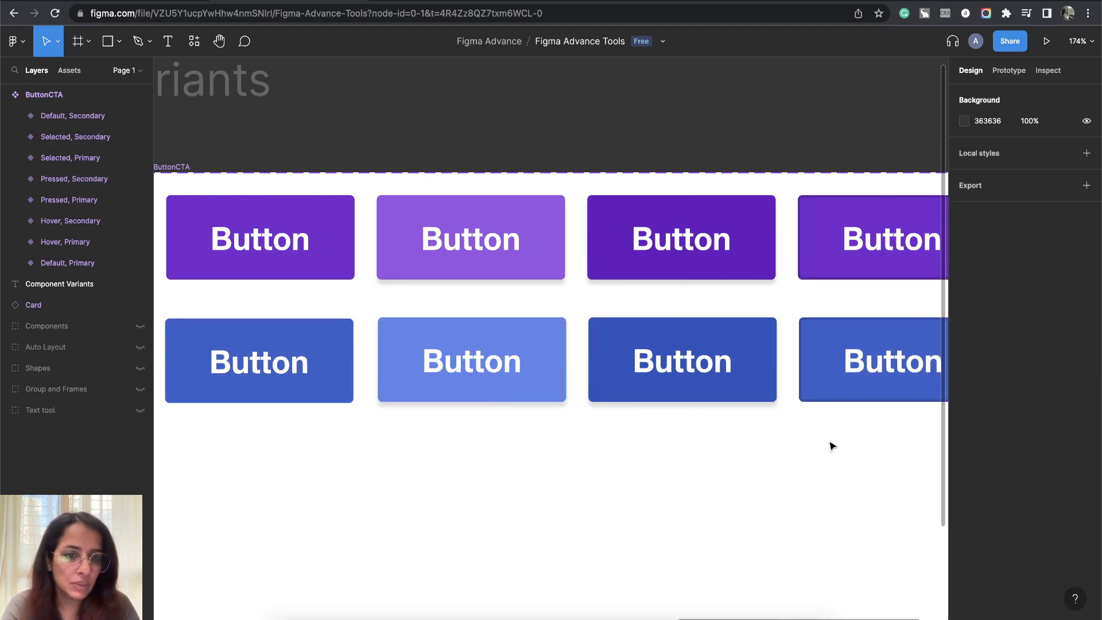
Add a new variant based on Default, Secondary and place it below the original at X 18, Y 232
left_click_drag(824, 449, 652, 434)
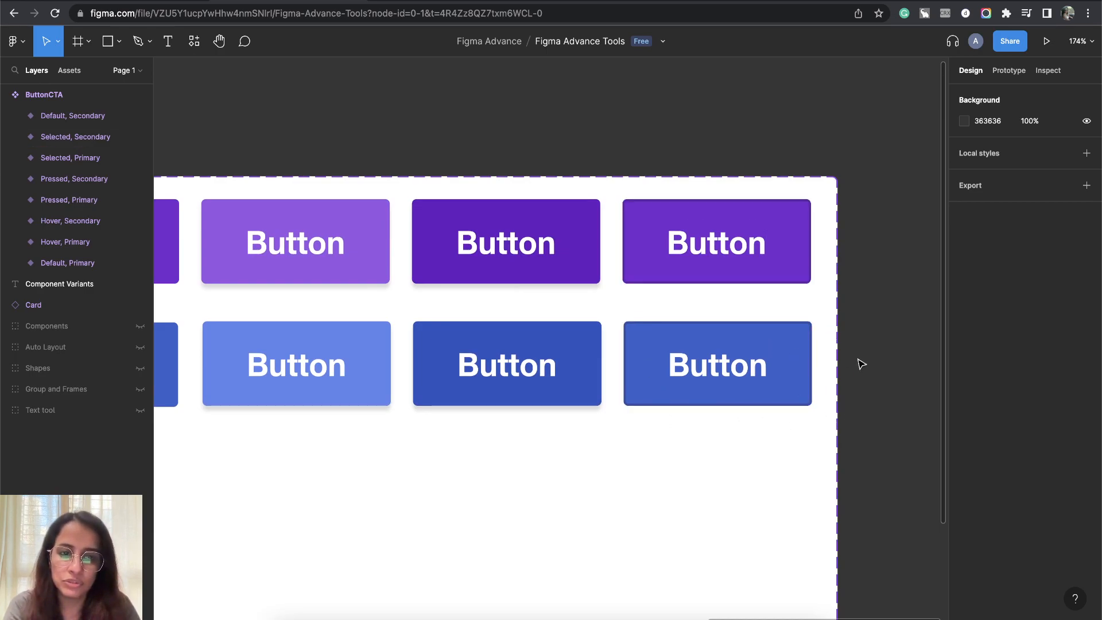
scroll(790, 450, "left", 5)
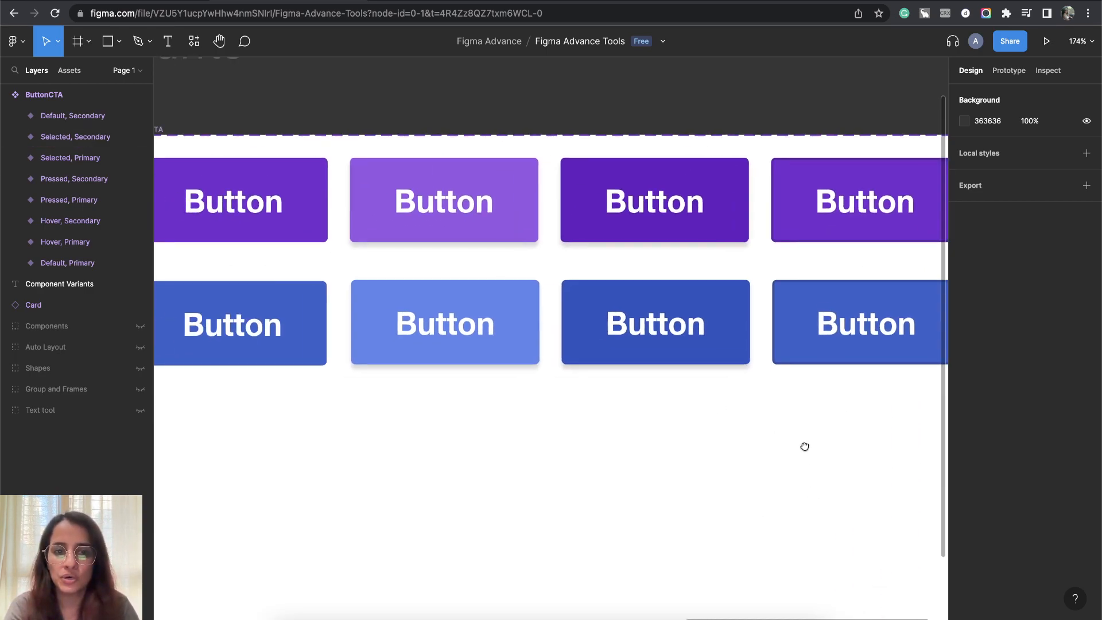
scroll(744, 444, "down", 5)
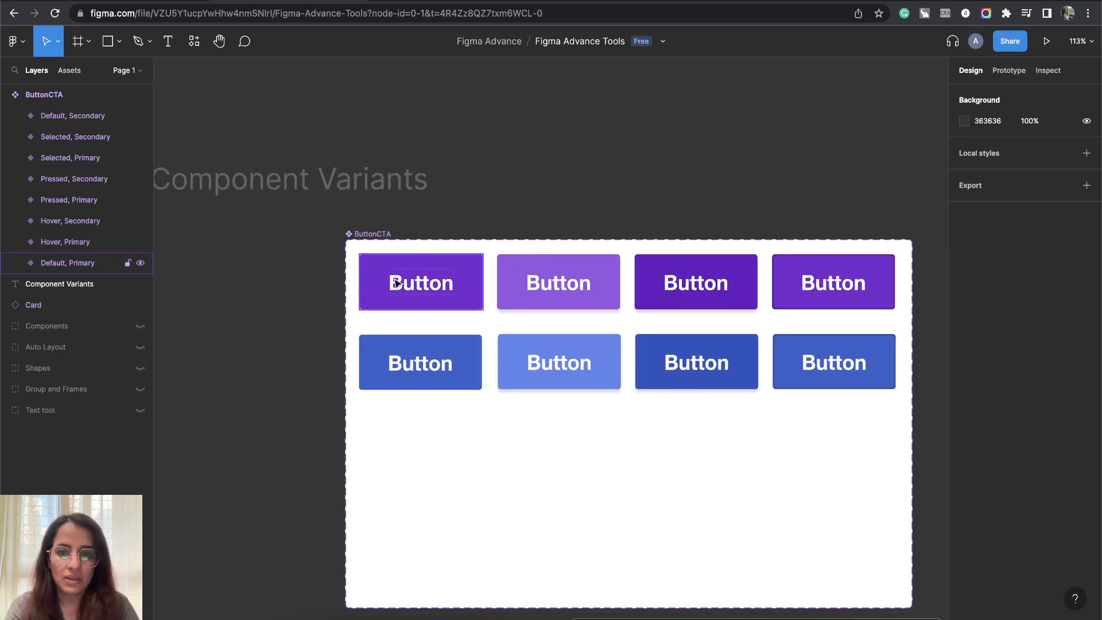
left_click(572, 508)
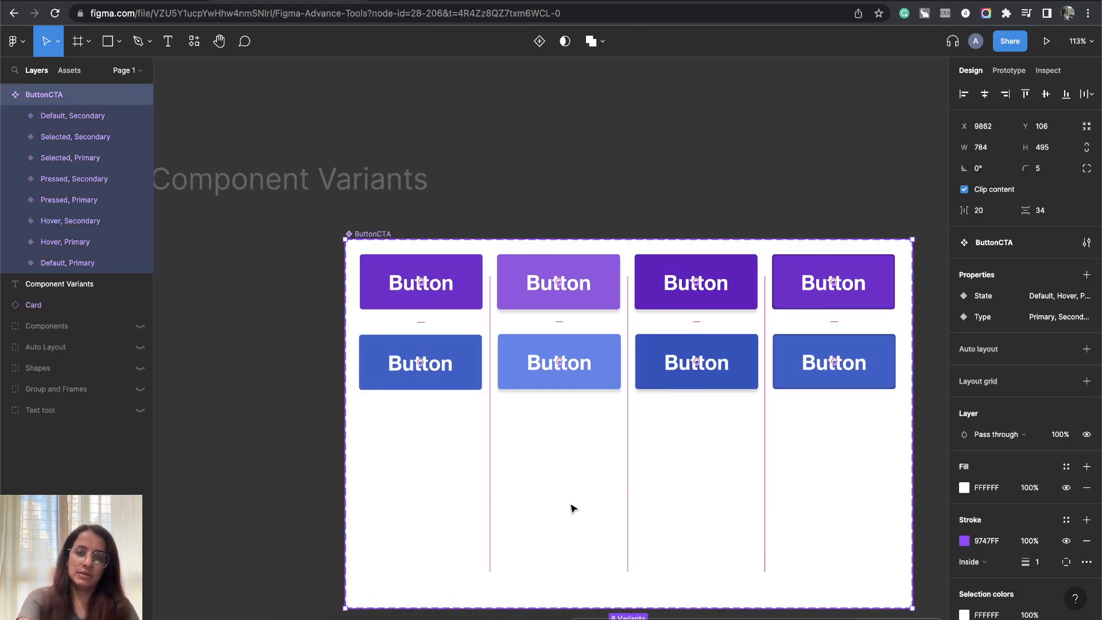
left_click_drag(561, 448, 511, 396)
left_click(410, 308)
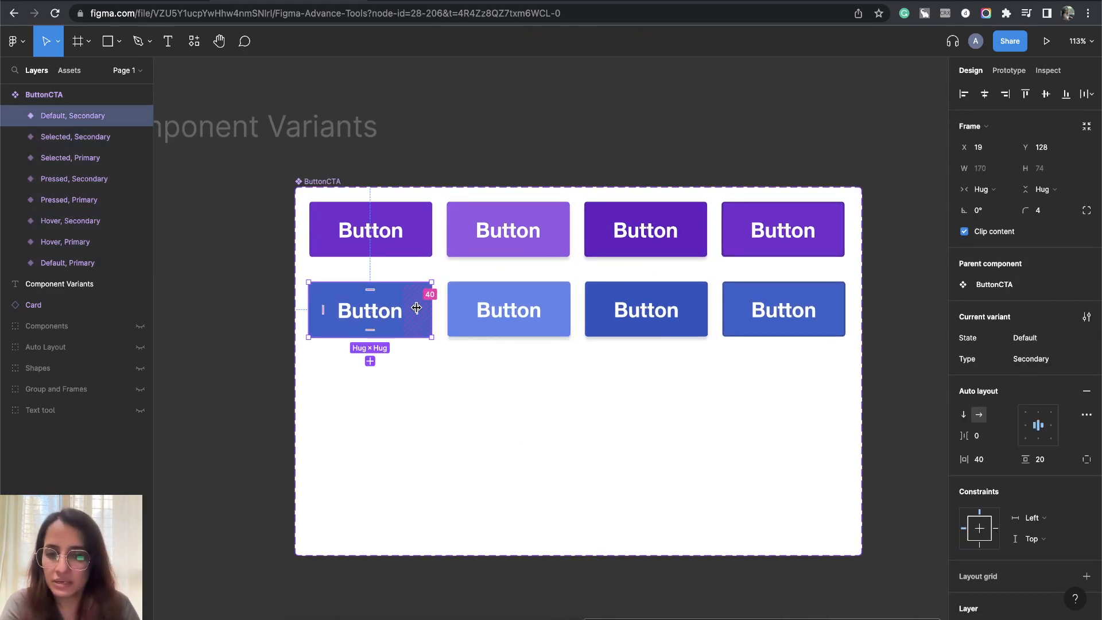
scroll(424, 304, "up", 1)
left_click_drag(449, 413, 509, 397)
left_click(429, 350)
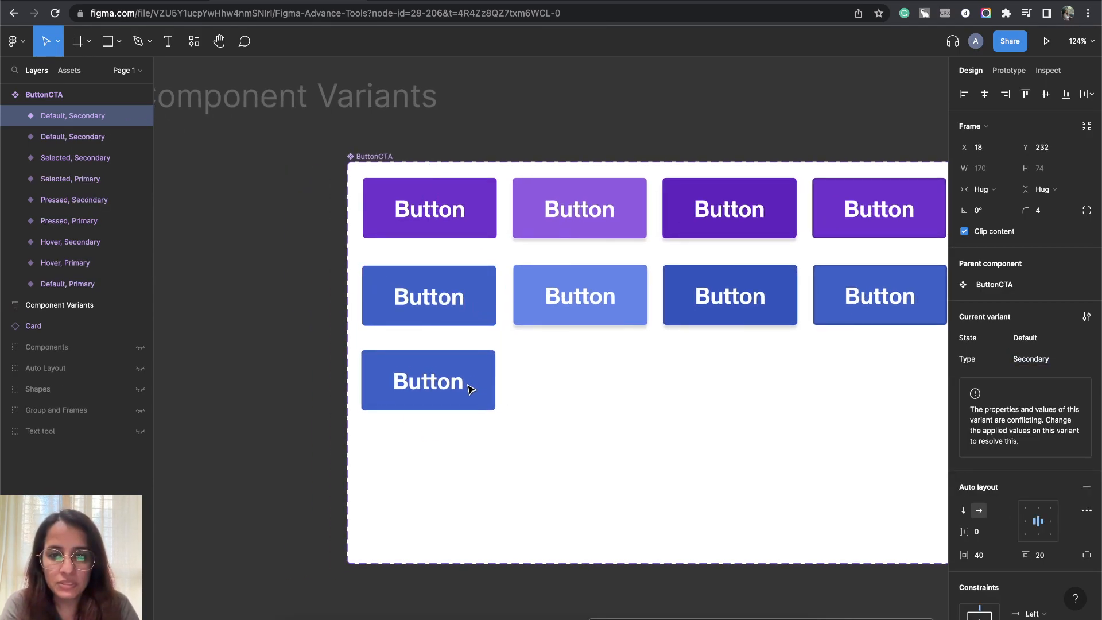
Set the Type of the new third-row Default variant to Tertiary
left_click(447, 383)
left_click(1045, 360)
type("Tertiary")
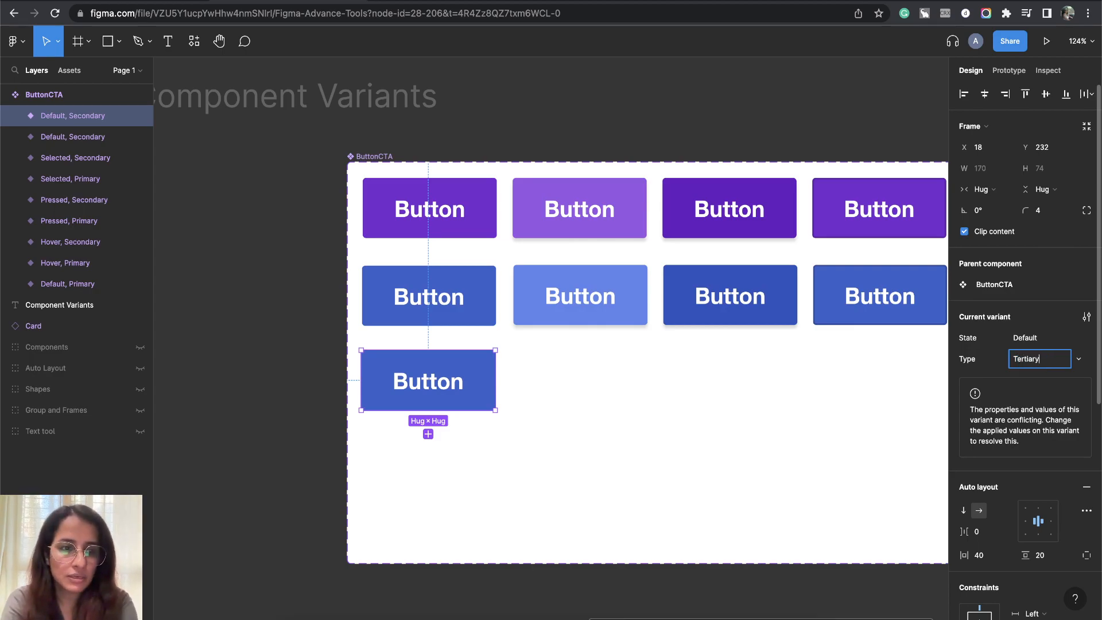
key("Return")
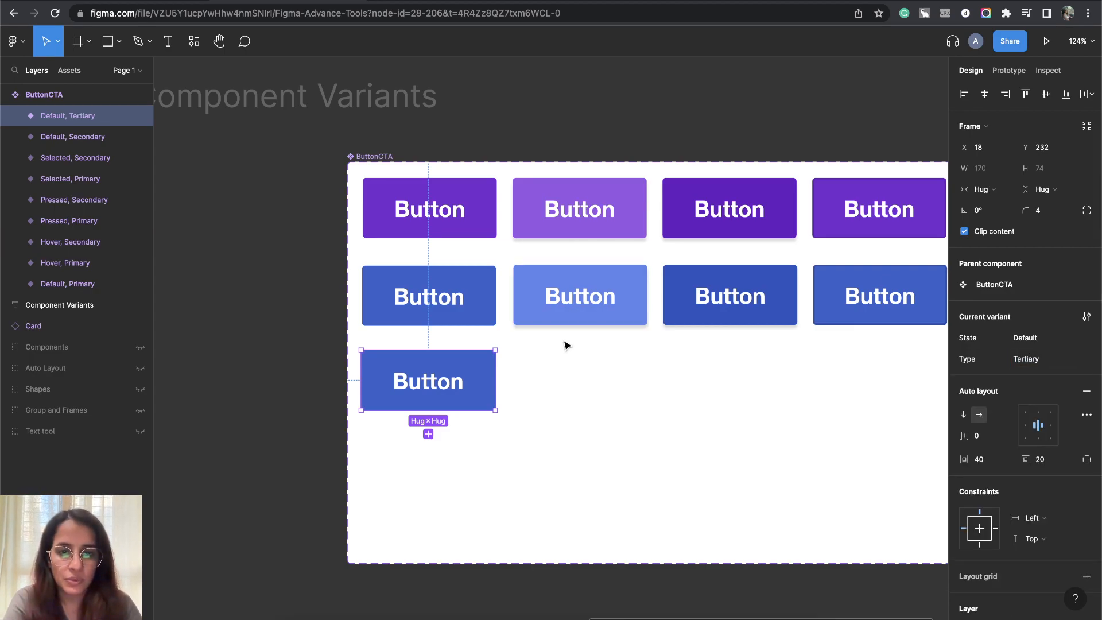
left_click(568, 304)
left_click(729, 295, "shift")
left_click(867, 300, "shift")
left_click(728, 349)
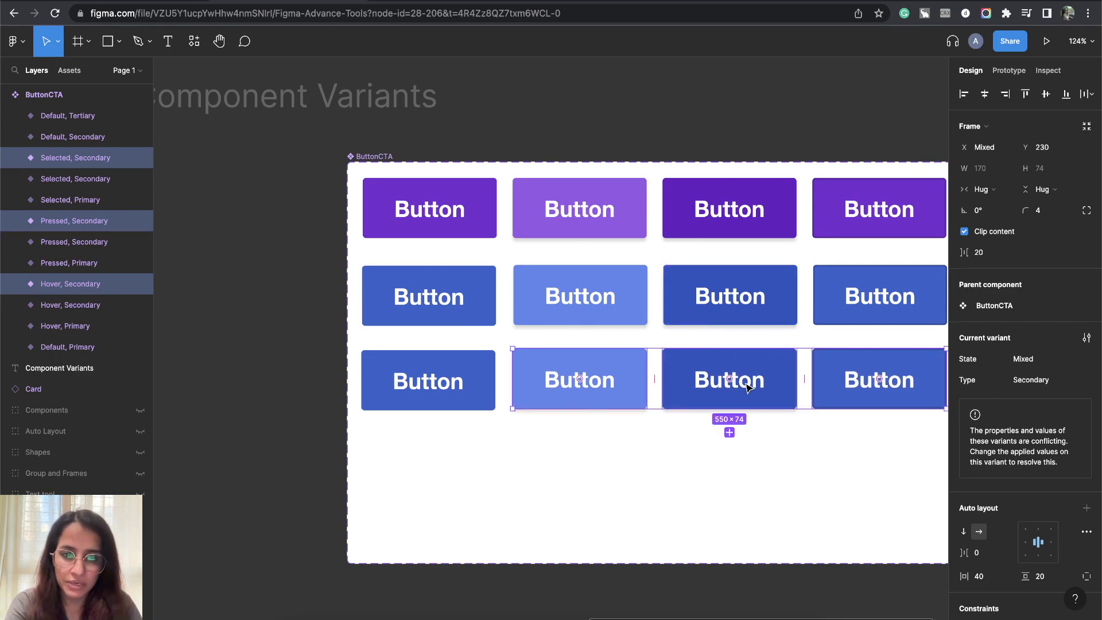
key("super+z")
key("super+z")
left_click(681, 396)
Add copies of the Hover, Pressed and Selected Secondary variants together and place them in the third row at Y 229
left_click_drag(724, 360, 625, 378)
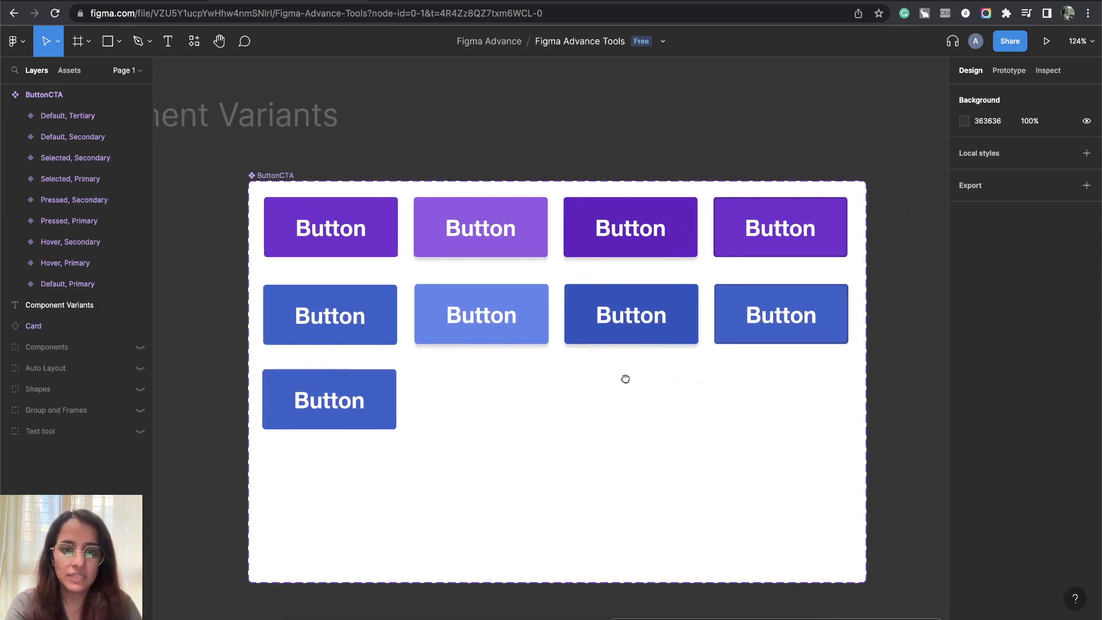
left_click(501, 326)
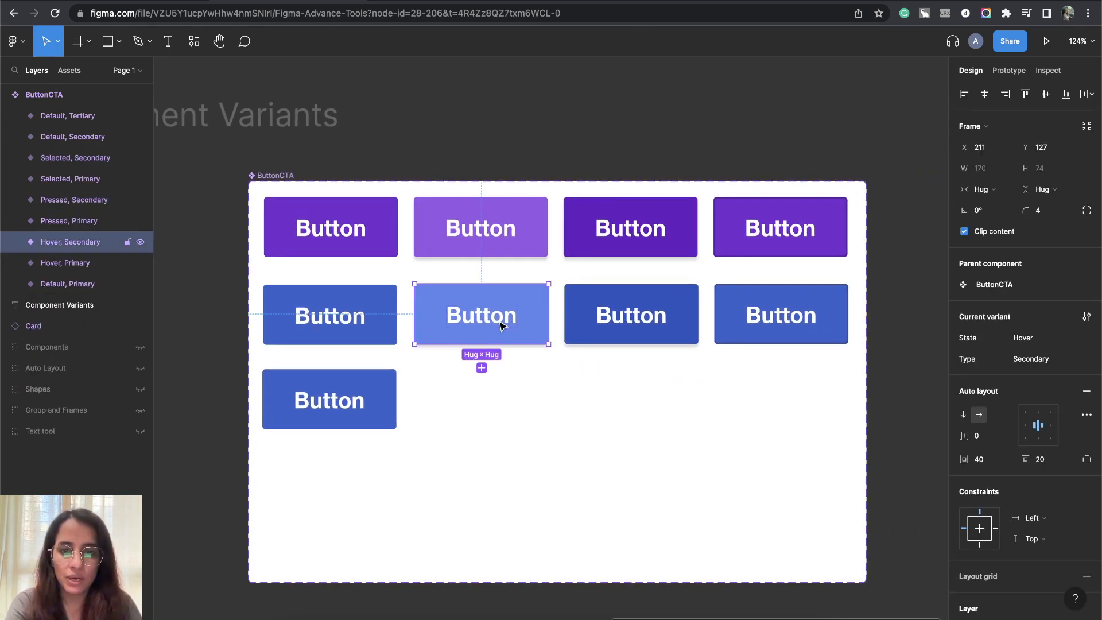
left_click(670, 315, "shift")
left_click(809, 322, "shift")
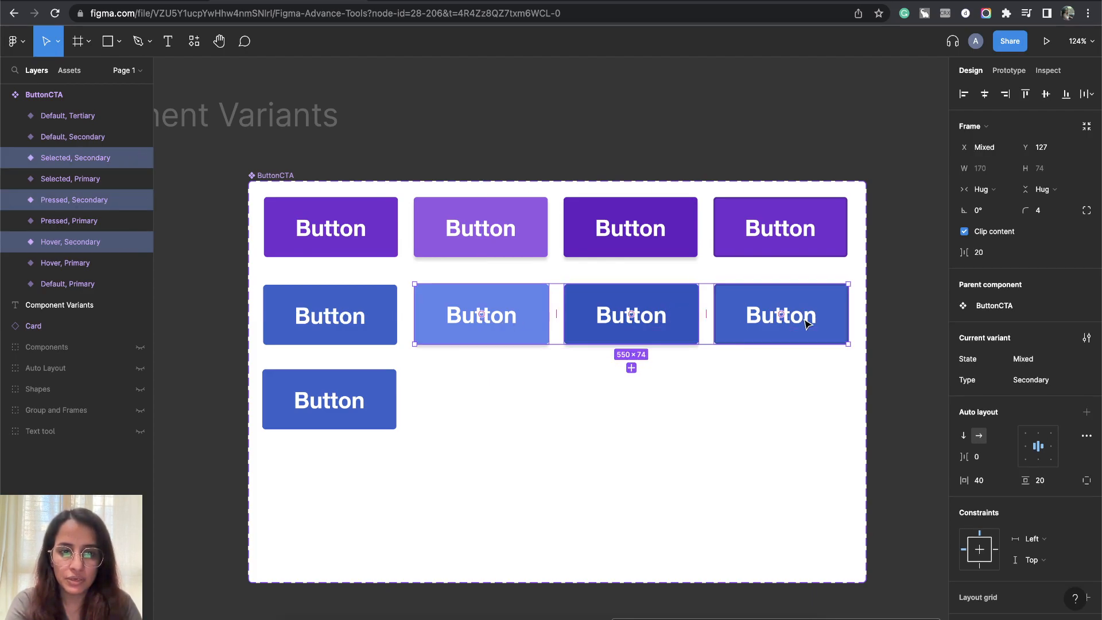
left_click(631, 368)
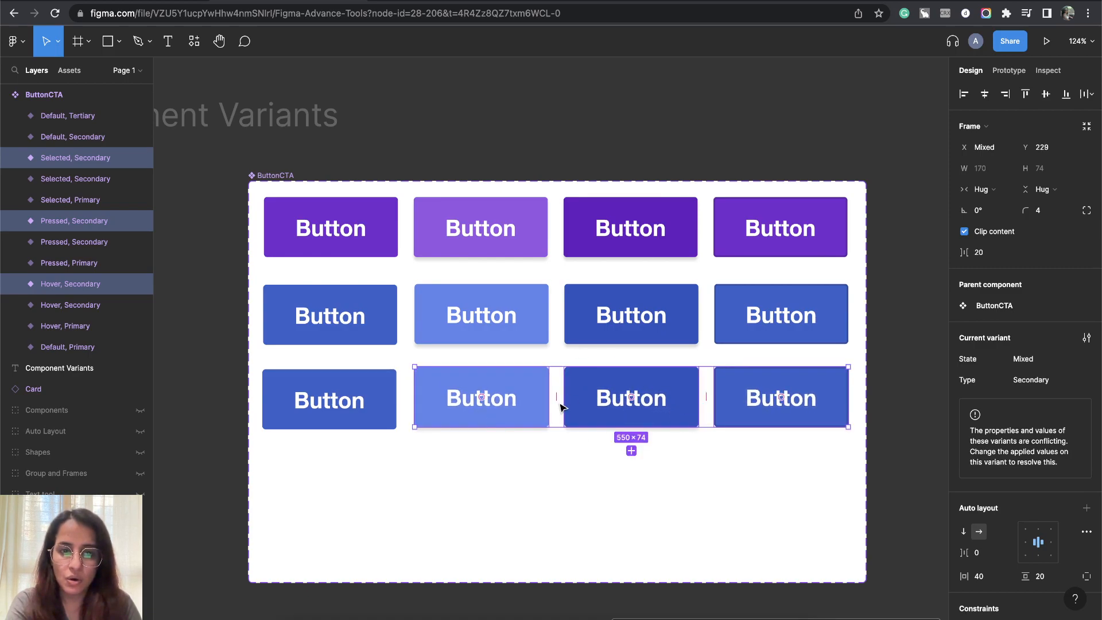
Set the Type of the third-row Hover, Pressed and Selected variants to Tertiary, and select the Default, Tertiary variant
left_click(1062, 383)
type("Tertiary")
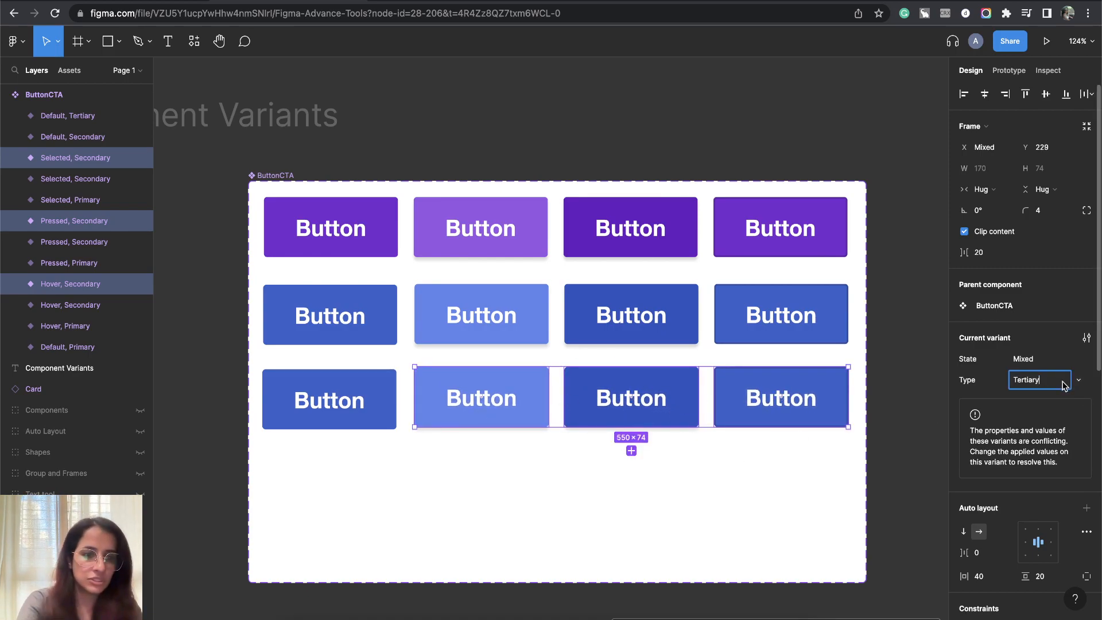
key("Return")
left_click(408, 433)
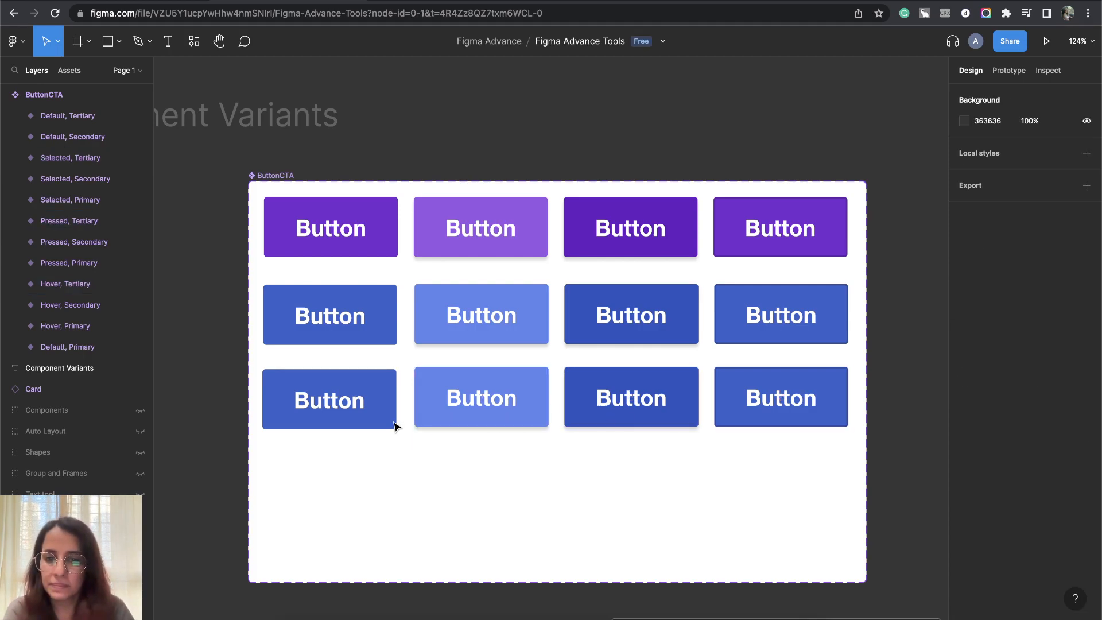
left_click(380, 421)
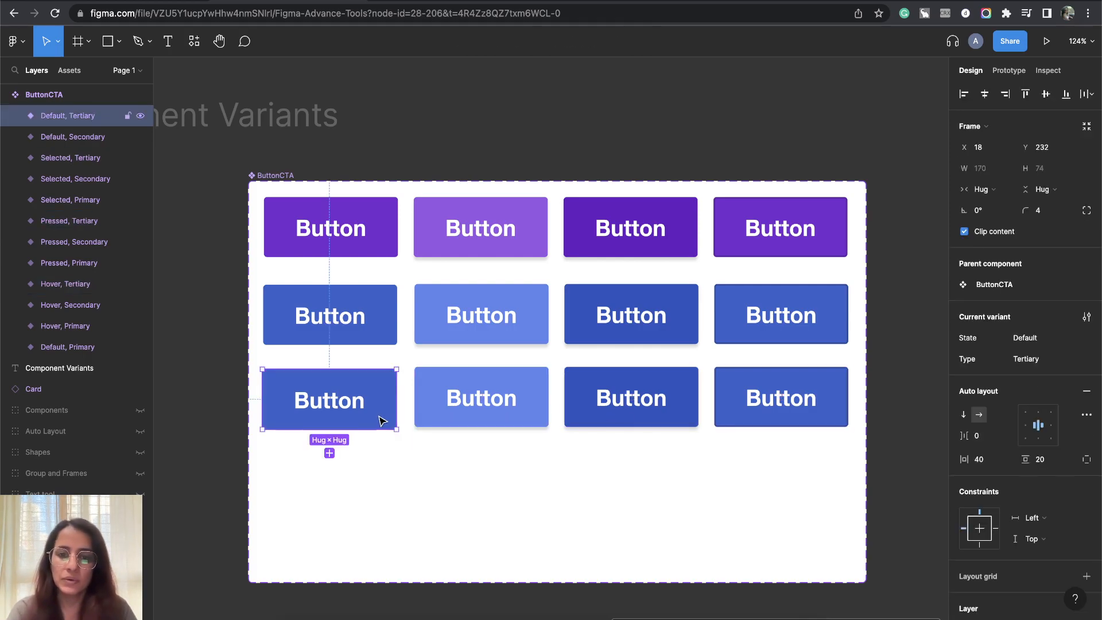
left_click(839, 423, "shift")
scroll(1021, 401, "down", 5)
left_click(964, 475)
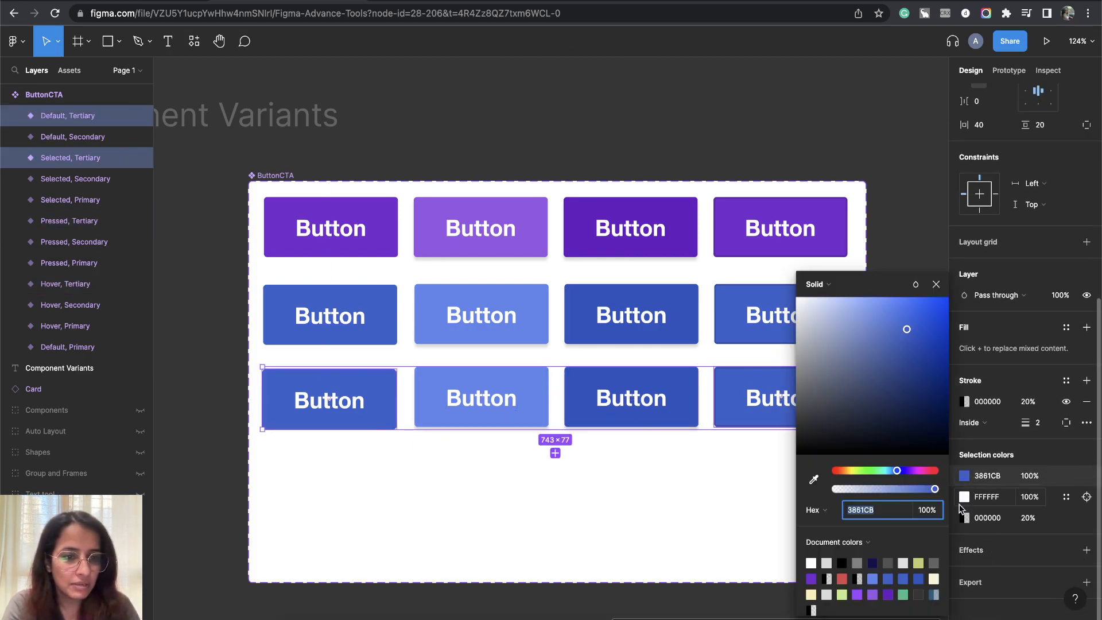
left_click(936, 284)
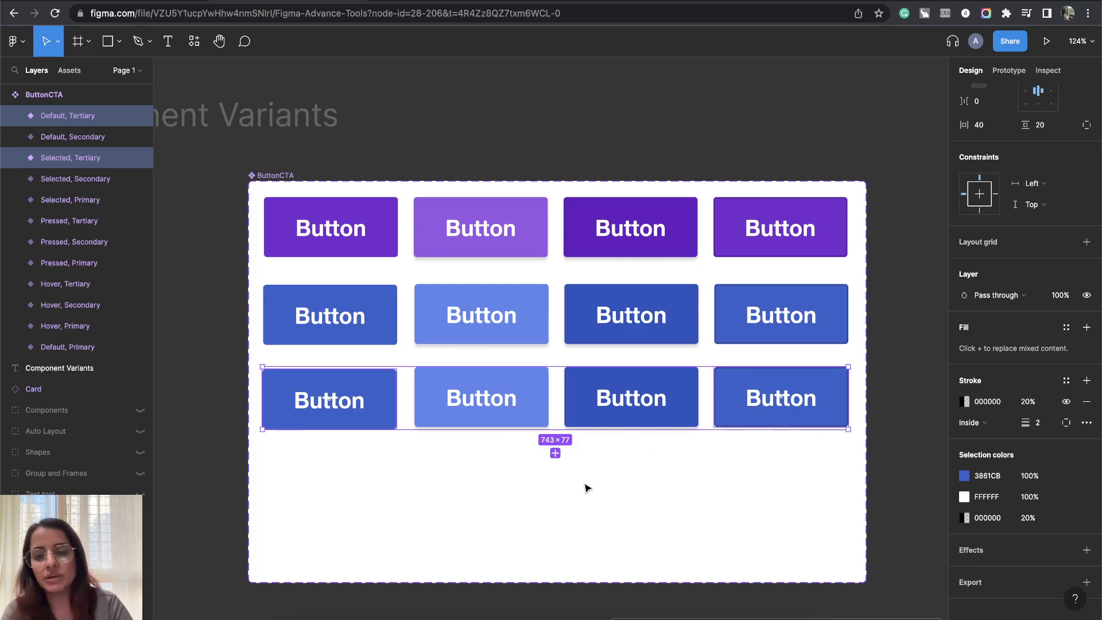
Copy the fill colour code 3861CB of the Default, Tertiary variant
left_click(387, 479)
left_click(373, 406)
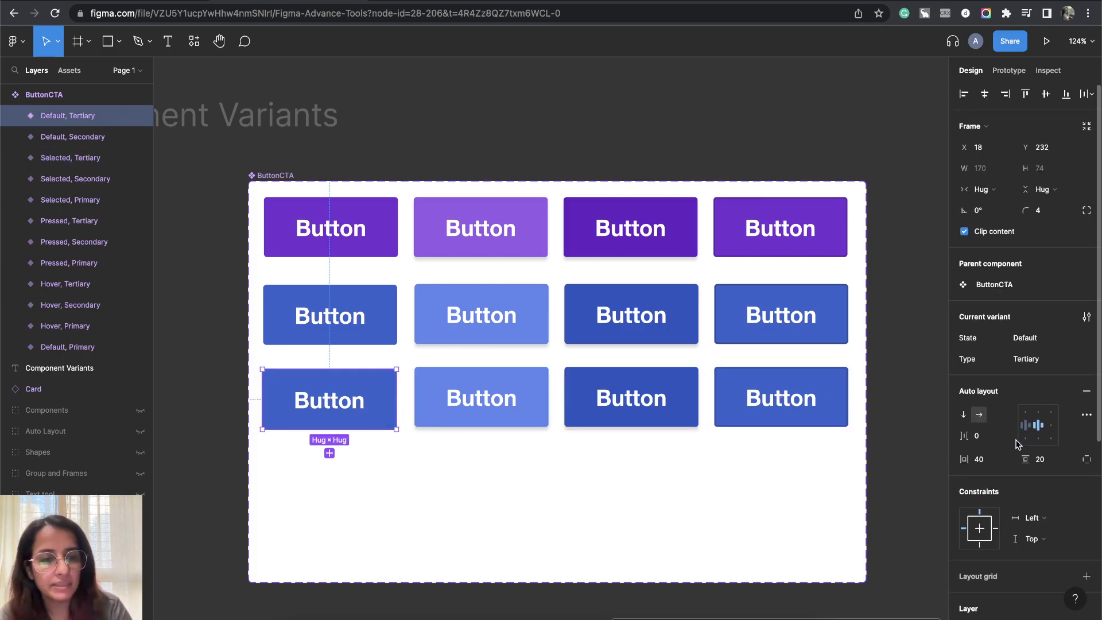
scroll(1010, 373, "down", 5)
left_click(1005, 406)
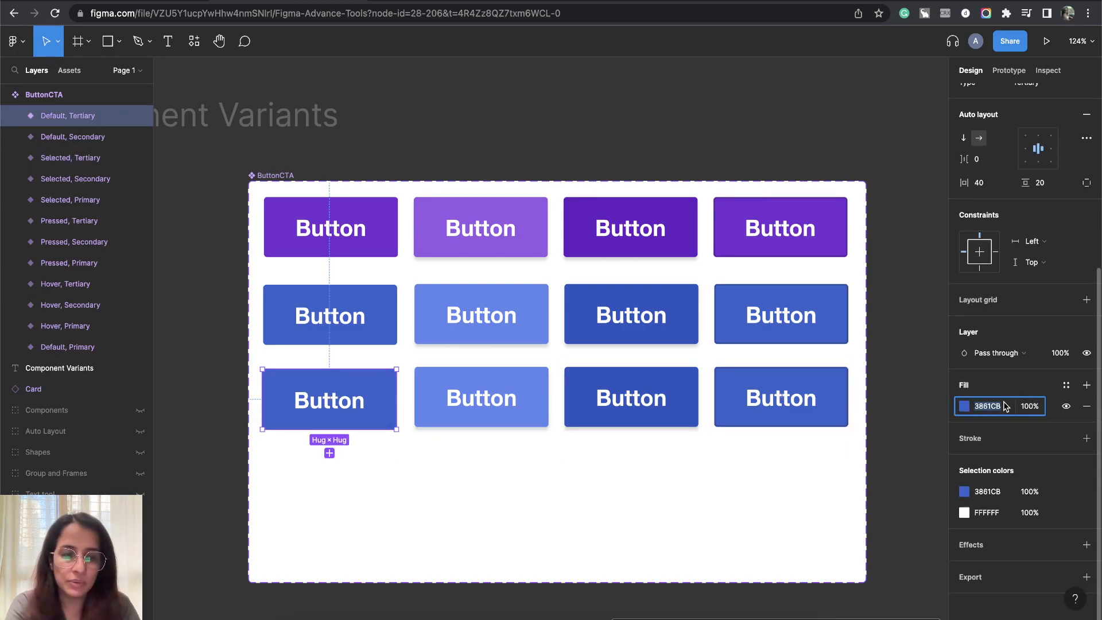
left_click(994, 408)
double_click(990, 409)
key("super+c")
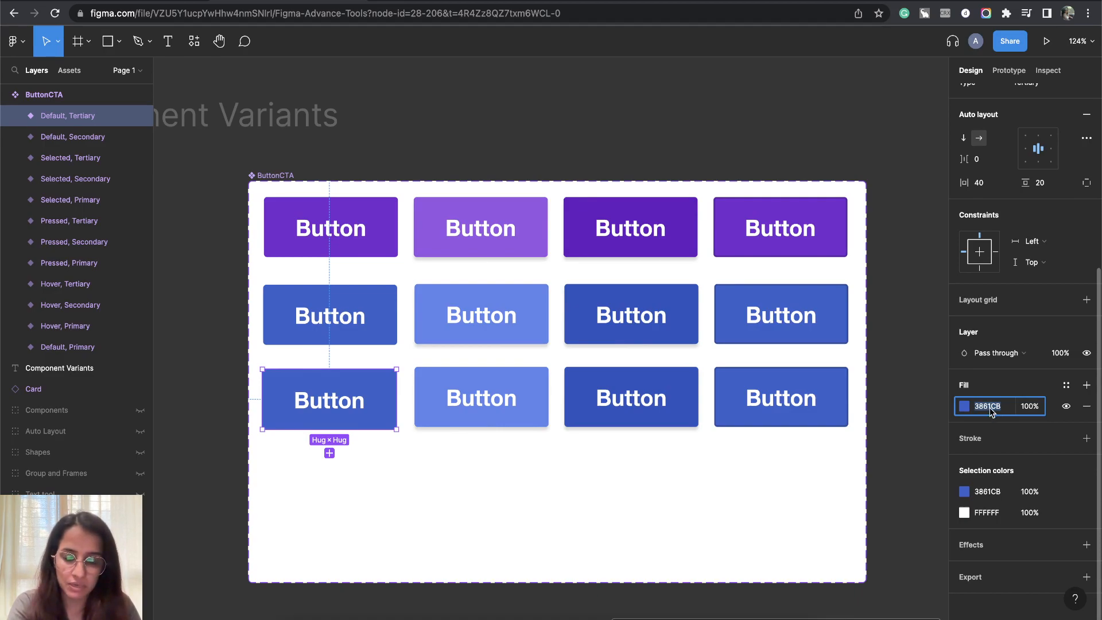
Remove the fill of the Default, Tertiary variant and add a stroke in the copied colour 3861CB
left_click(1086, 405)
left_click(1086, 426)
left_click(994, 451)
key("ctrl+z")
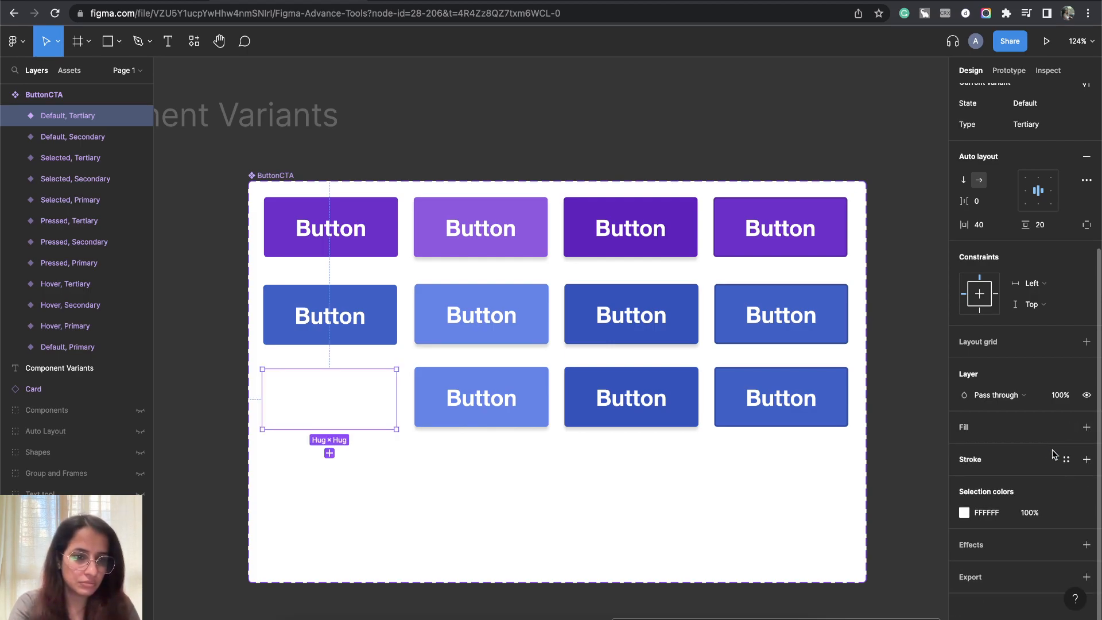
left_click(1086, 459)
left_click(992, 482)
key("super+v")
key("Return")
Set the fill of the Button text inside the Default, Tertiary variant to the copied colour 3861CB
double_click(347, 402)
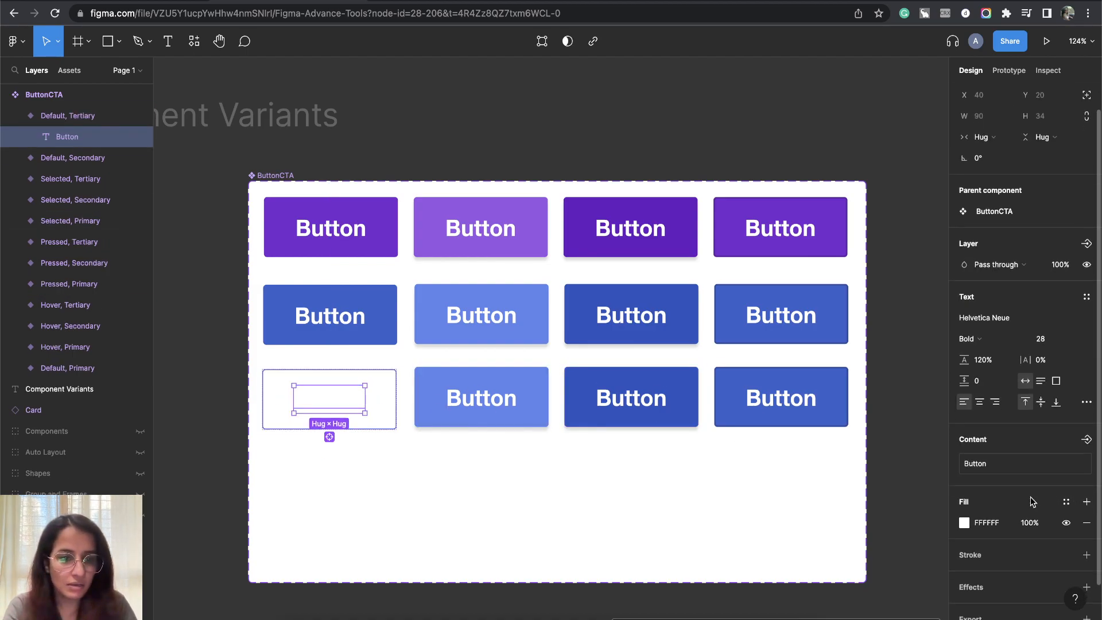
left_click(999, 491)
key("super+v")
key("Return")
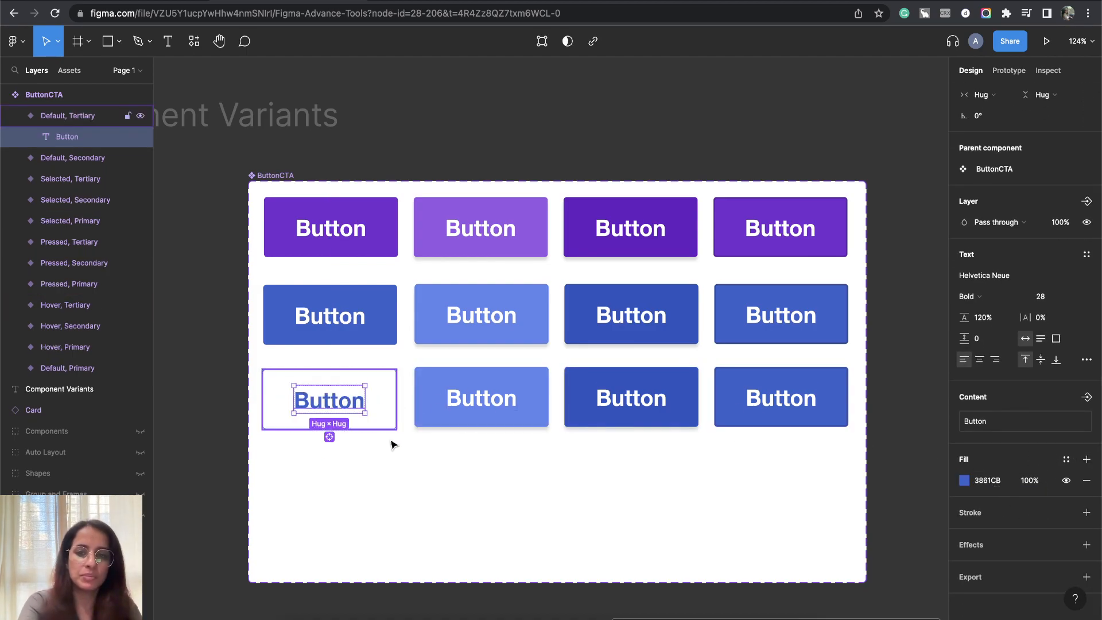
left_click(401, 468)
double_click(493, 399)
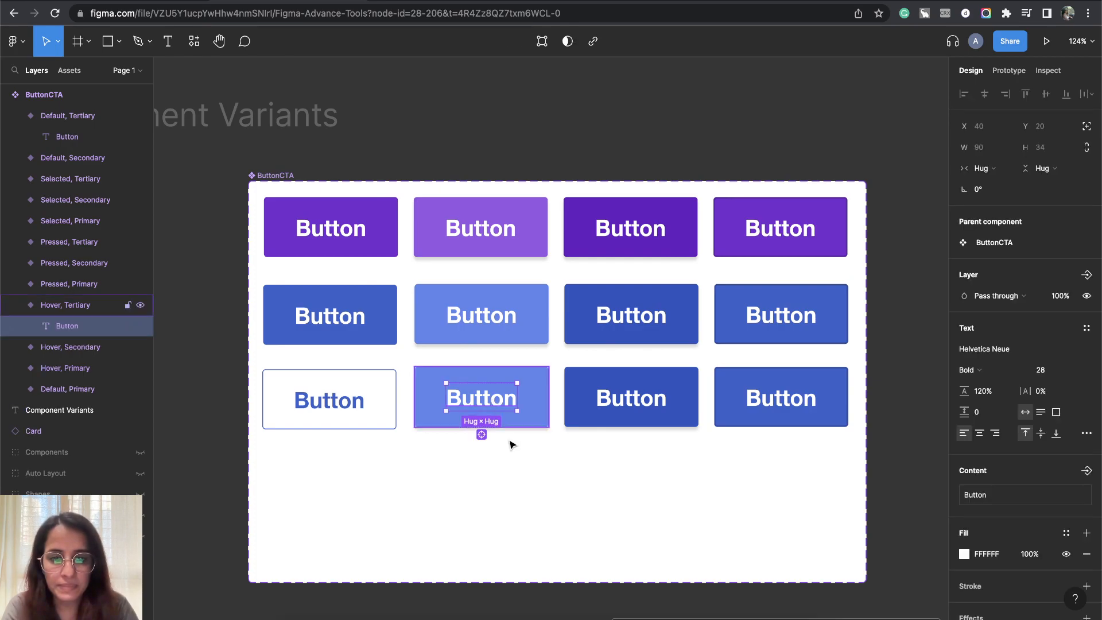
left_click(652, 400, "shift")
left_click(751, 453)
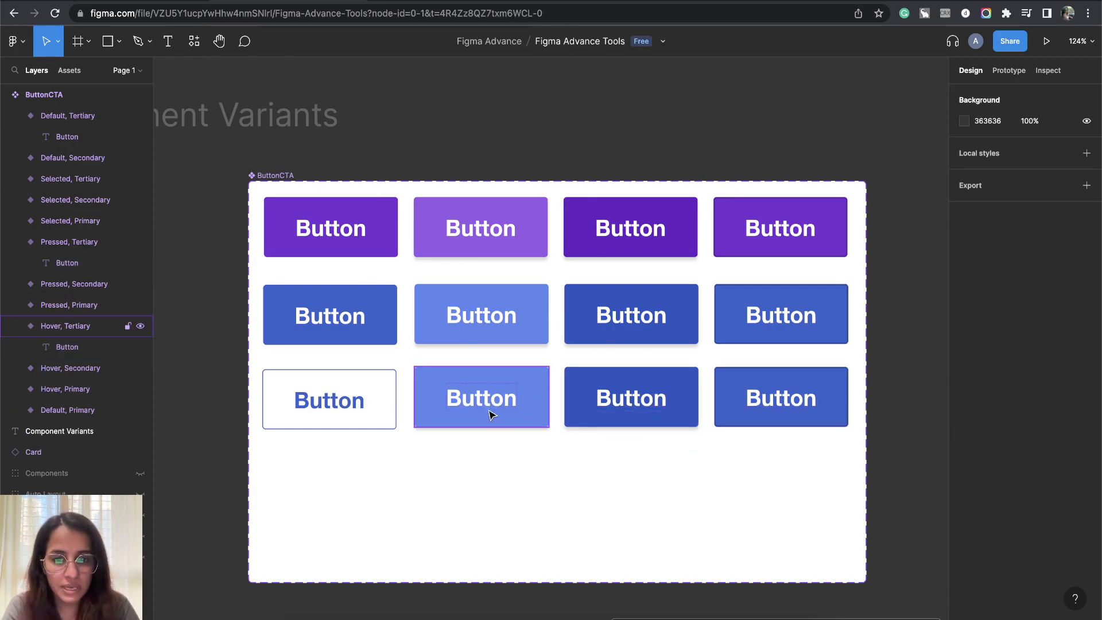
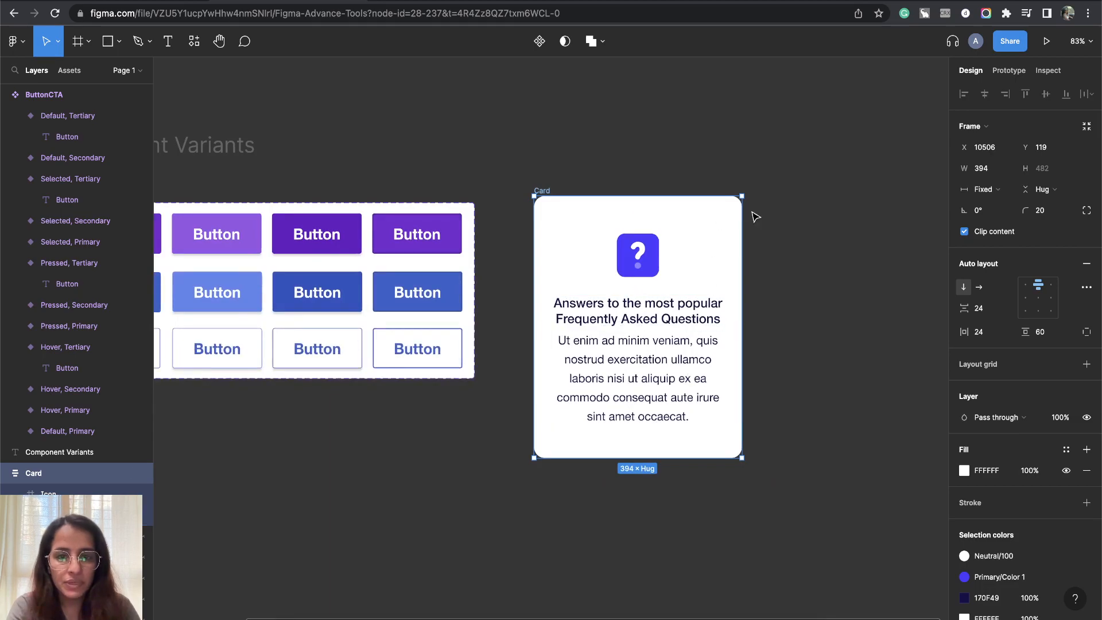
Try placing an instance of the Default, Primary variant on the canvas at X 10311, Y 620, and undo it
left_click(752, 217)
left_click(544, 193)
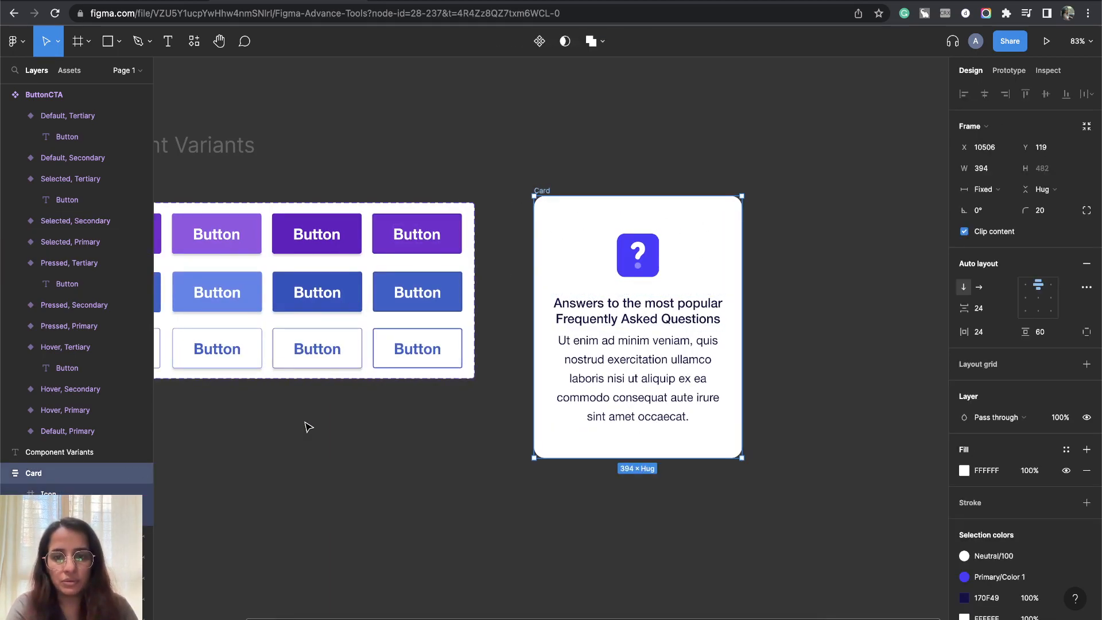
left_click_drag(361, 395, 418, 418)
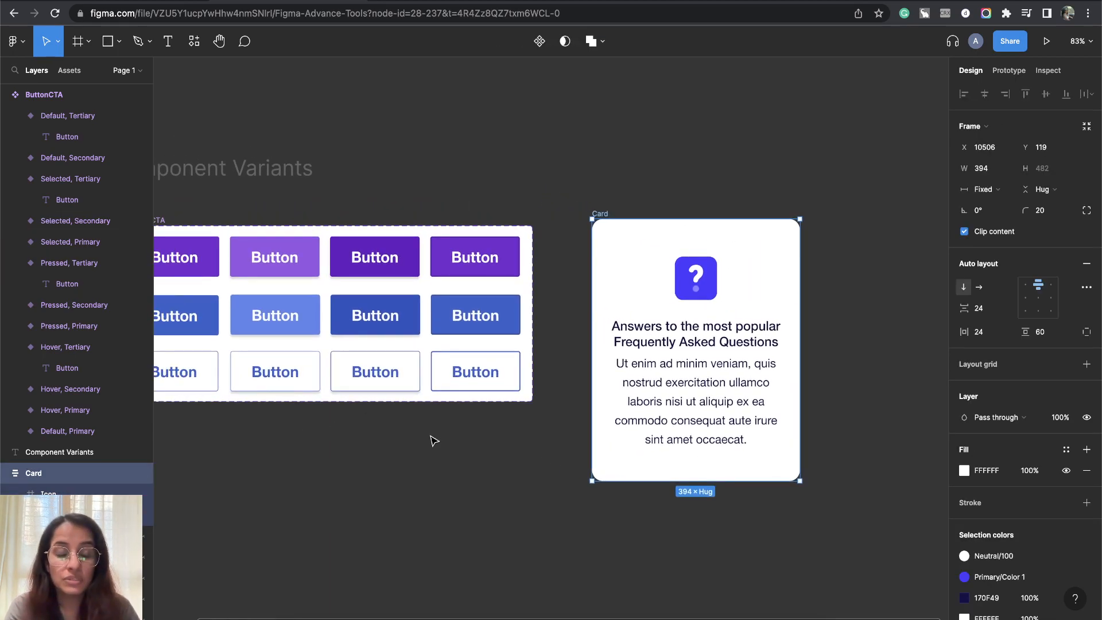
left_click_drag(431, 474, 456, 482)
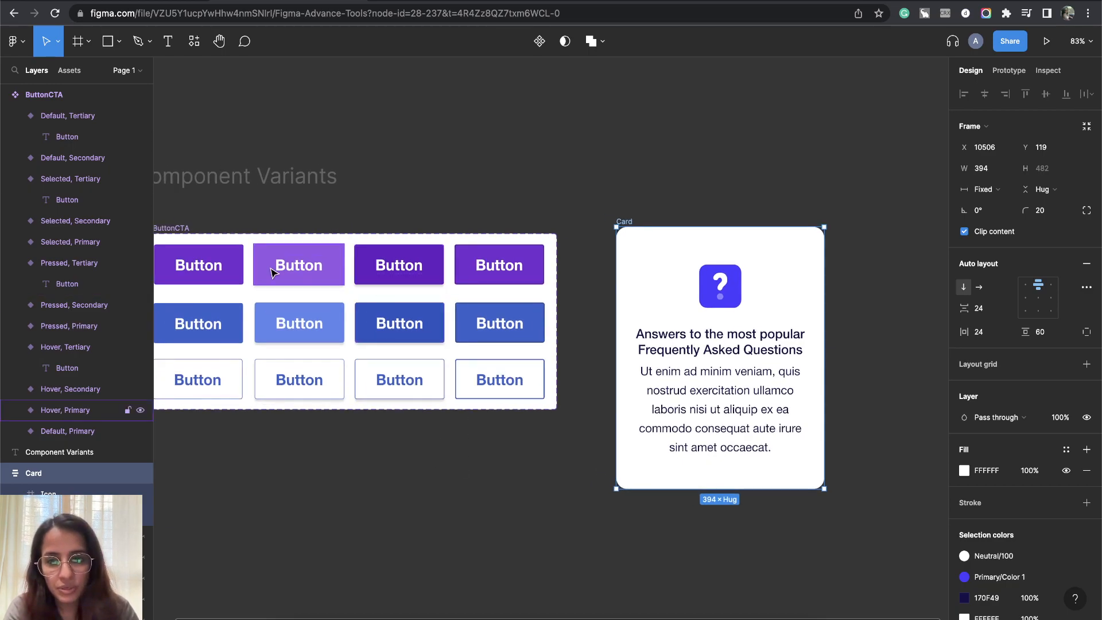
left_click(203, 278)
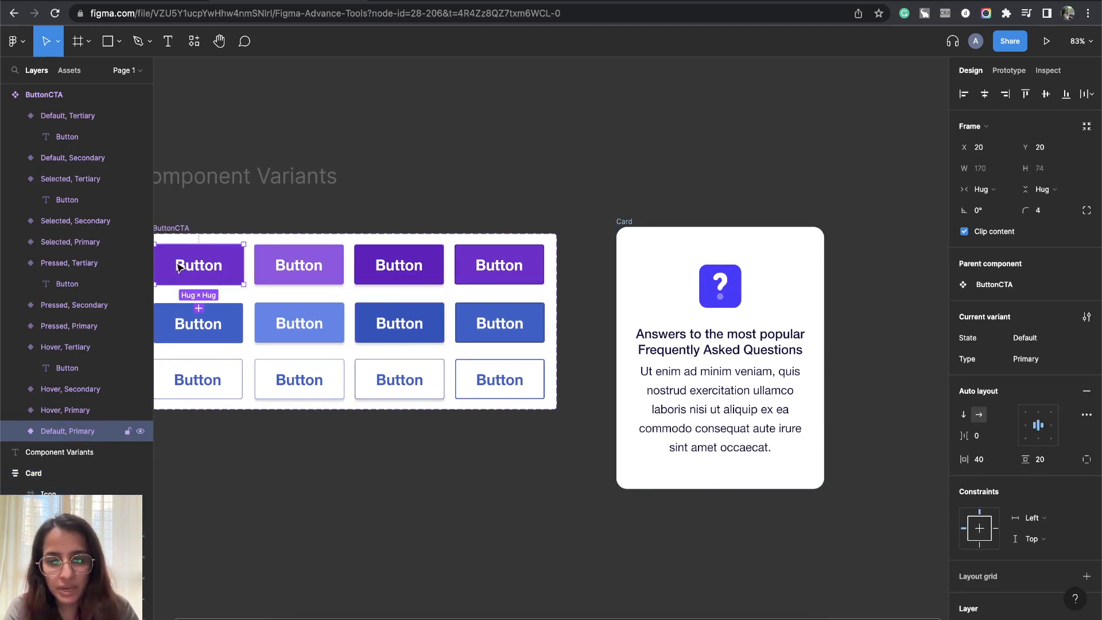
left_click_drag(223, 280, 563, 517)
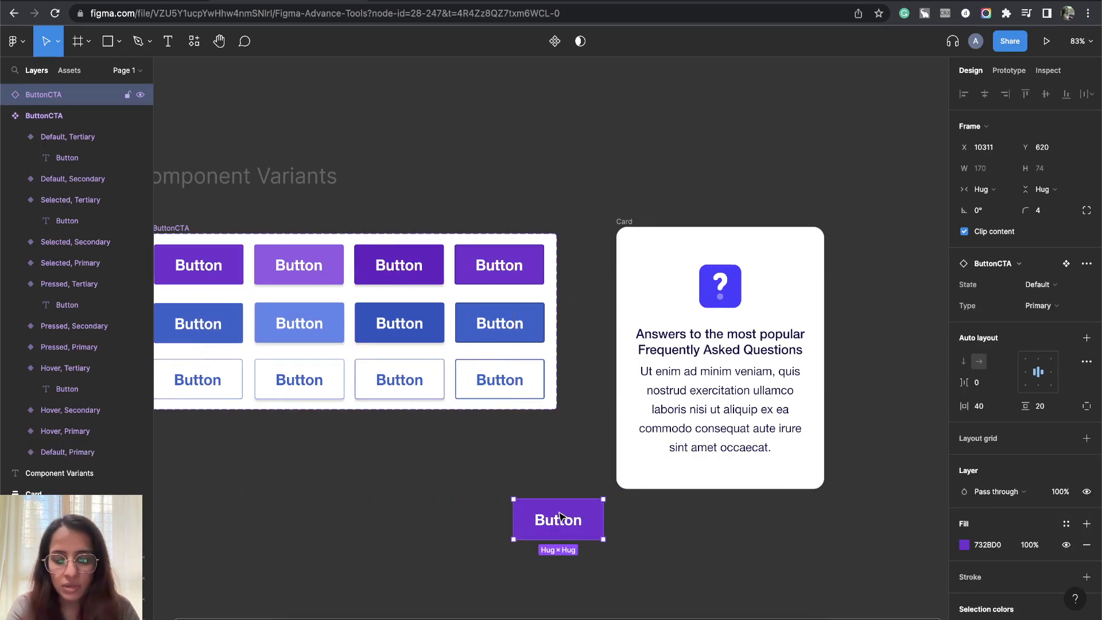
key("ctrl+z")
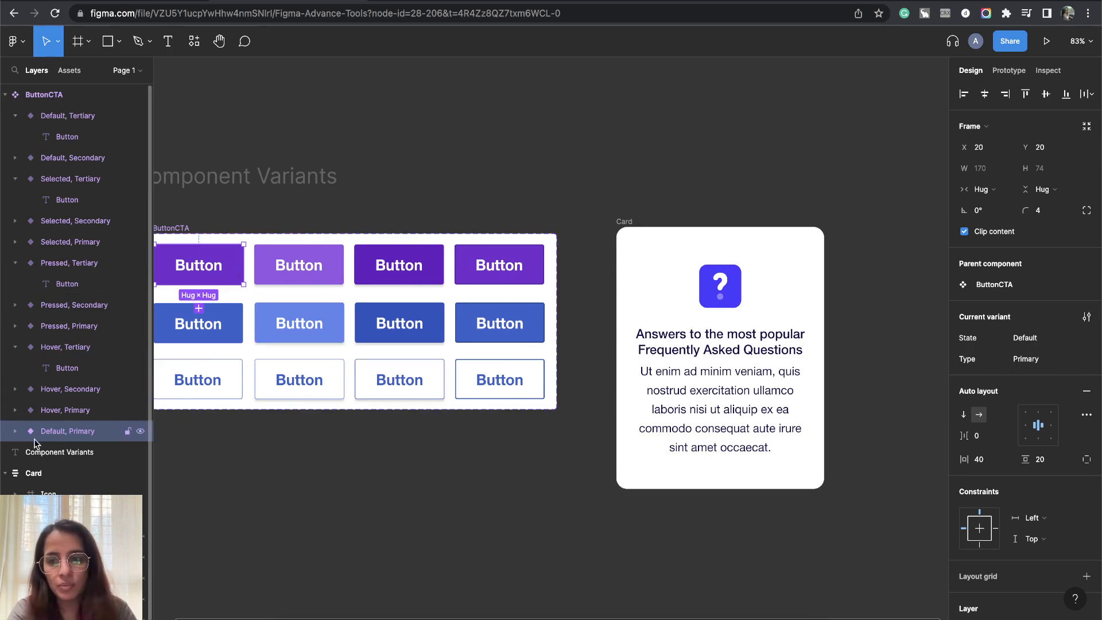
Try duplicating the Default, Primary variant inside the component set, and discard the duplicate
key("ctrl+d")
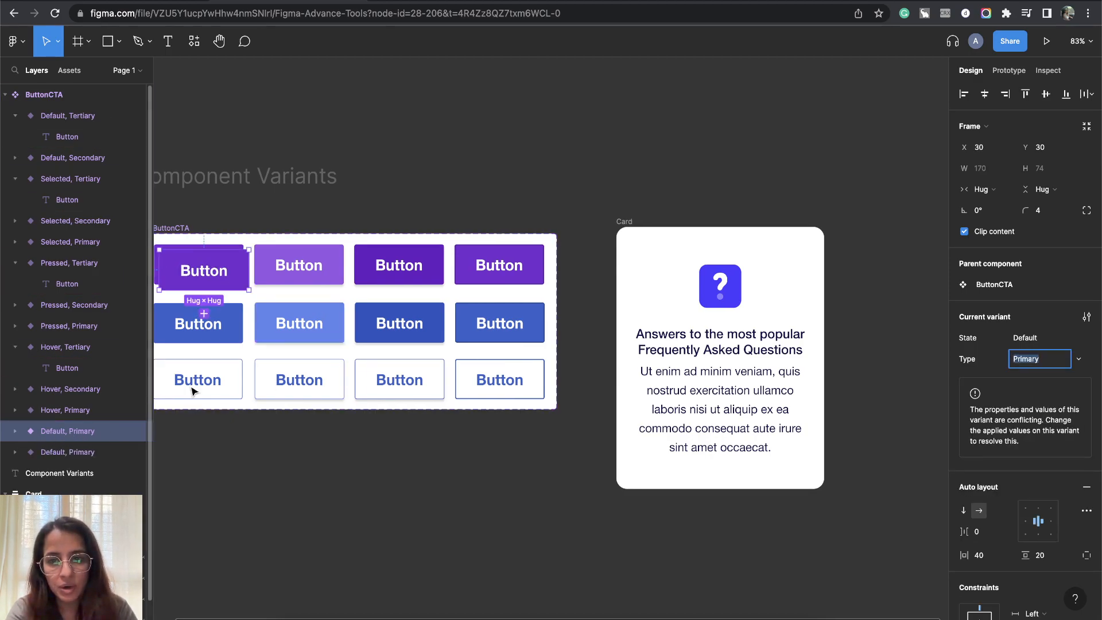
key("BackSpace")
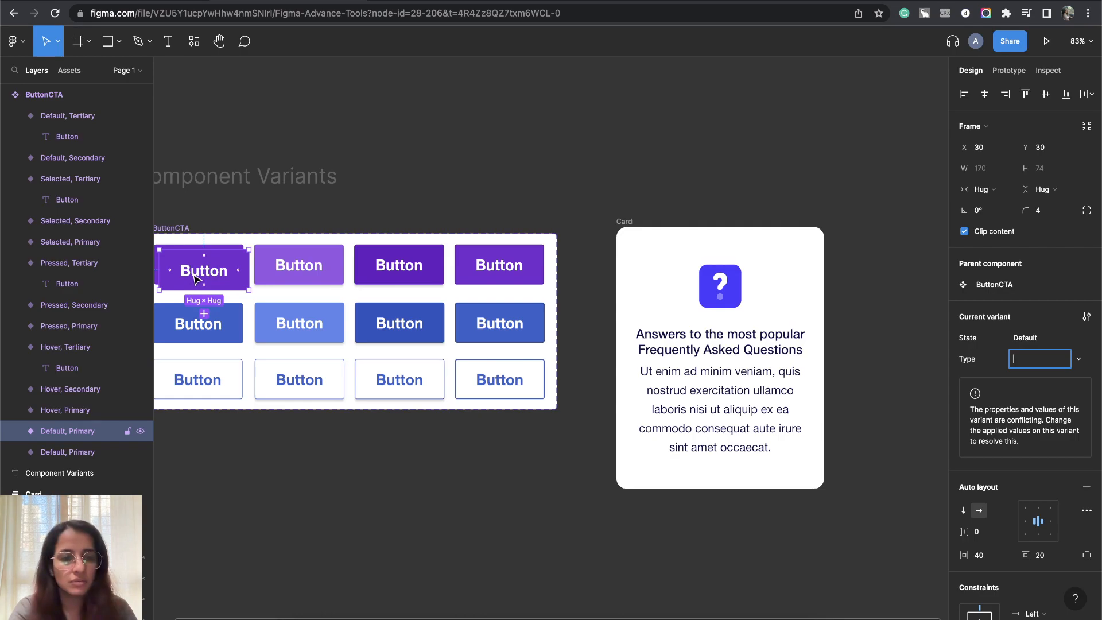
left_click(306, 449)
left_click(210, 265)
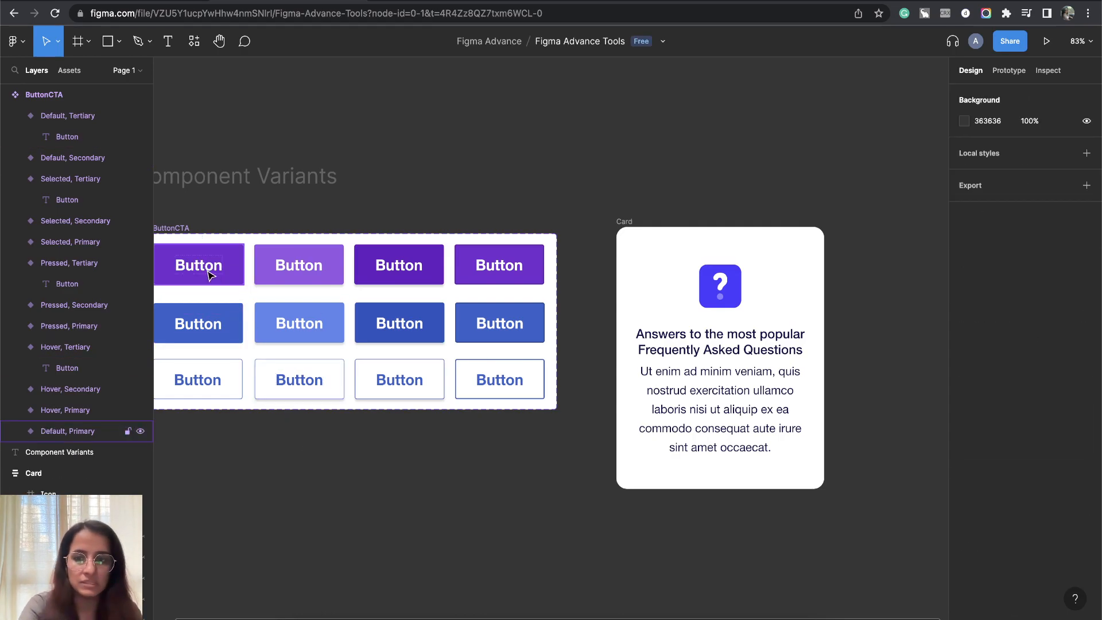
Try placing an instance of the Default, Primary variant below the component set at X 10193, Y 540, and undo it
left_click(206, 268)
left_click_drag(207, 267, 498, 482)
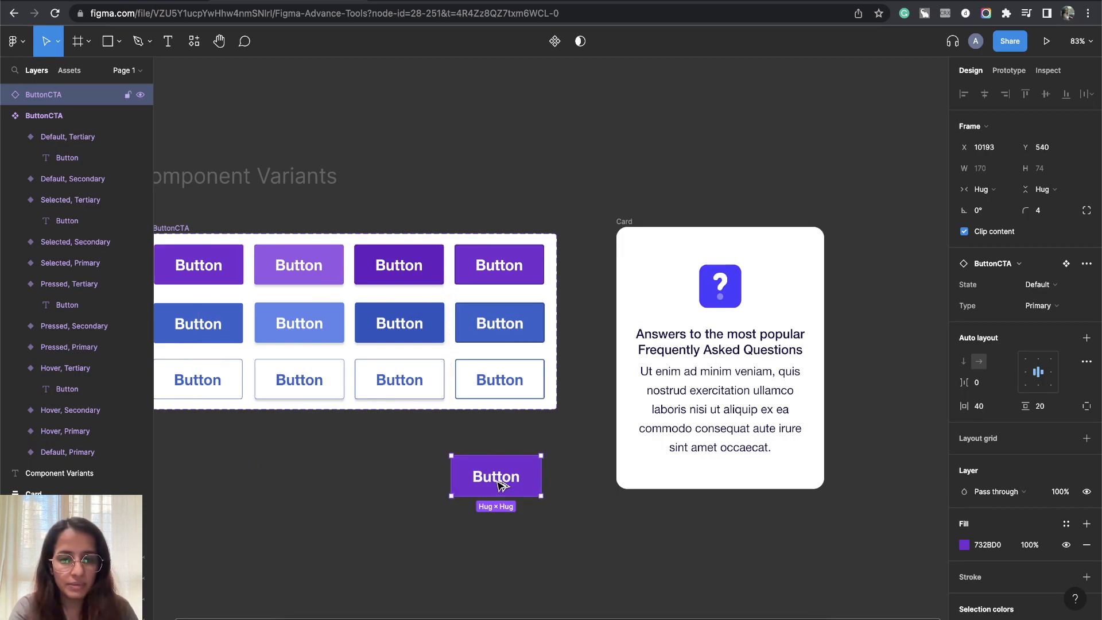
key("ctrl+z")
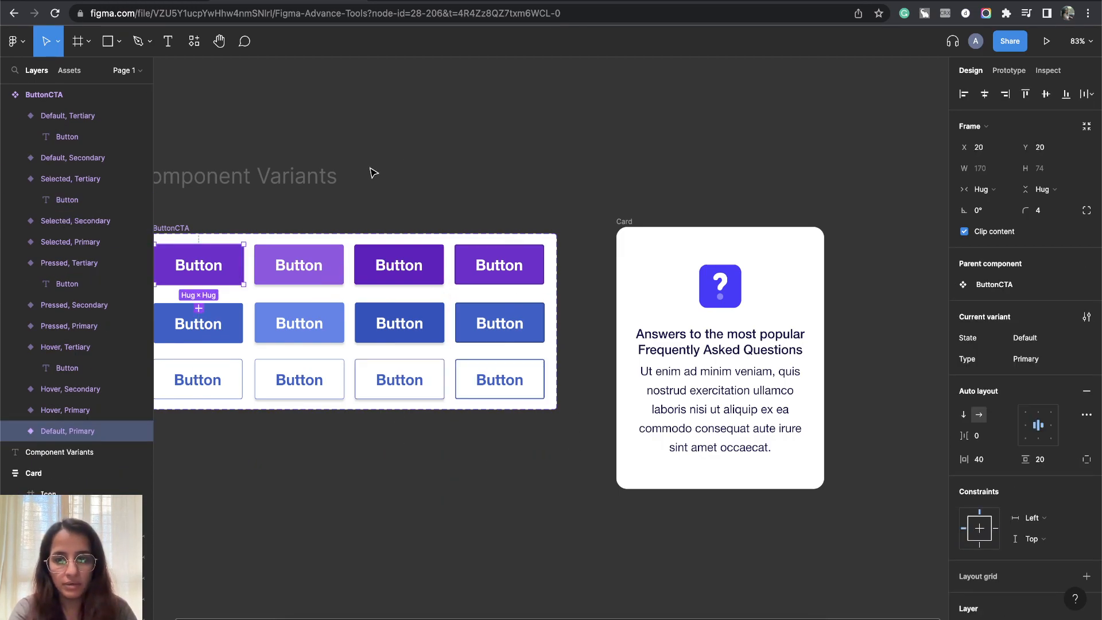
Insert a ButtonCTA instance from the local component assets into the Card, below its paragraph text
scroll(417, 226, "left", 3)
left_click(69, 71)
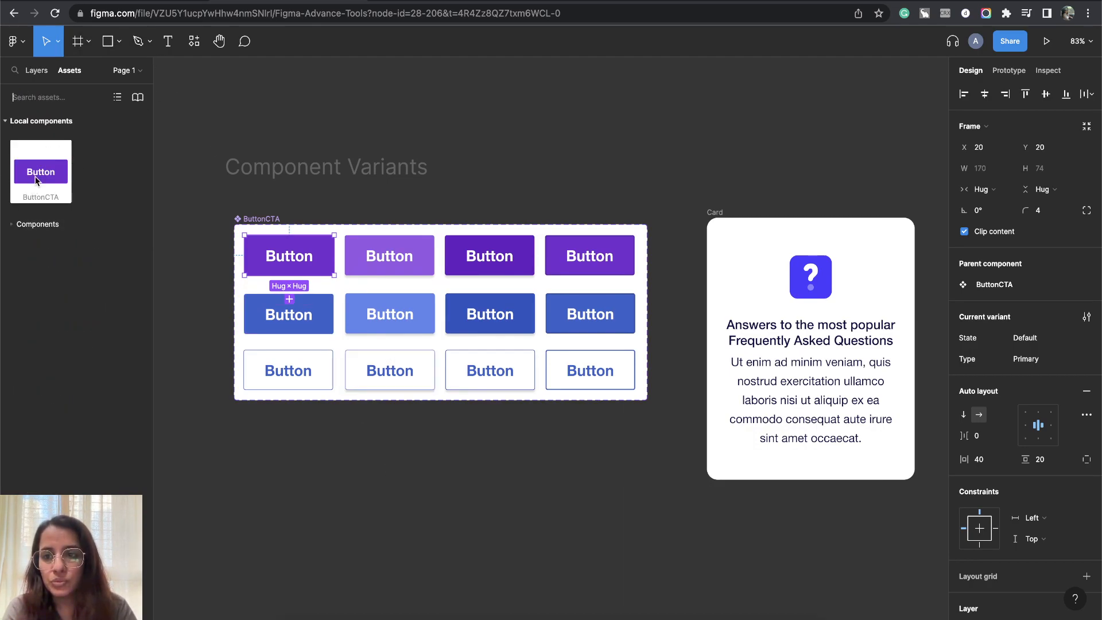
left_click(31, 73)
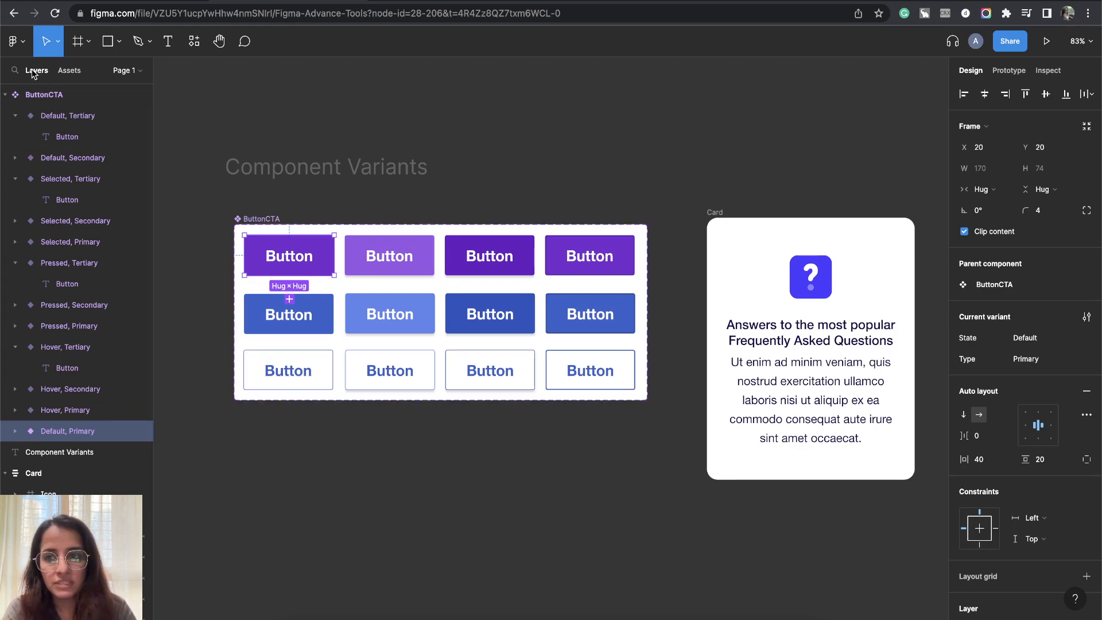
left_click(70, 71)
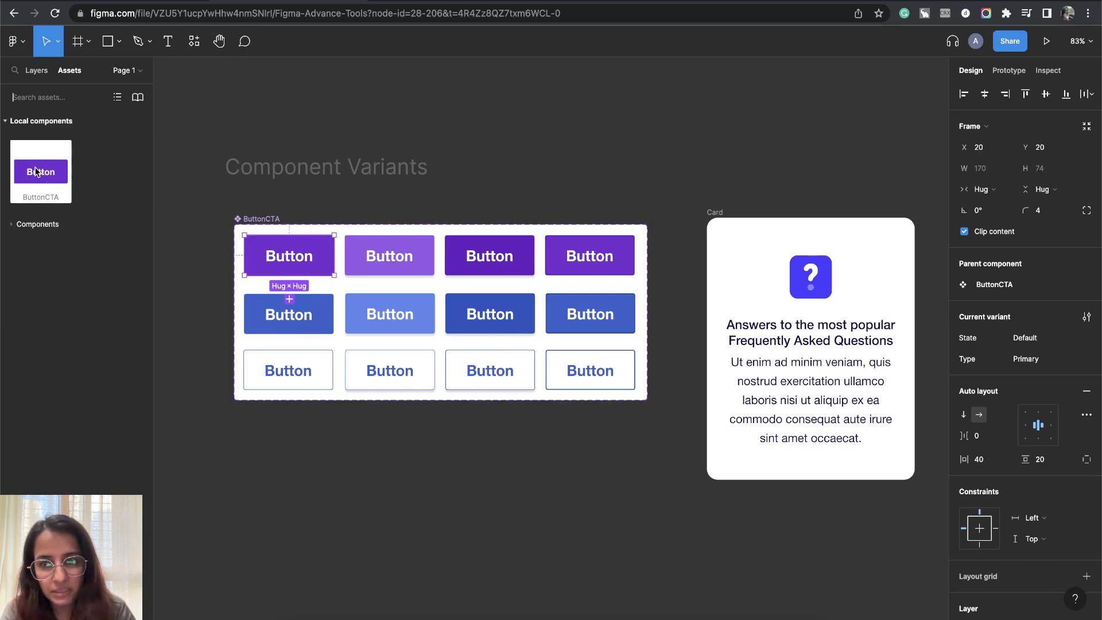
left_click_drag(39, 174, 629, 472)
scroll(517, 401, "right", 5)
scroll(516, 401, "down", 2)
left_click_drag(367, 375, 534, 351)
left_click(583, 371)
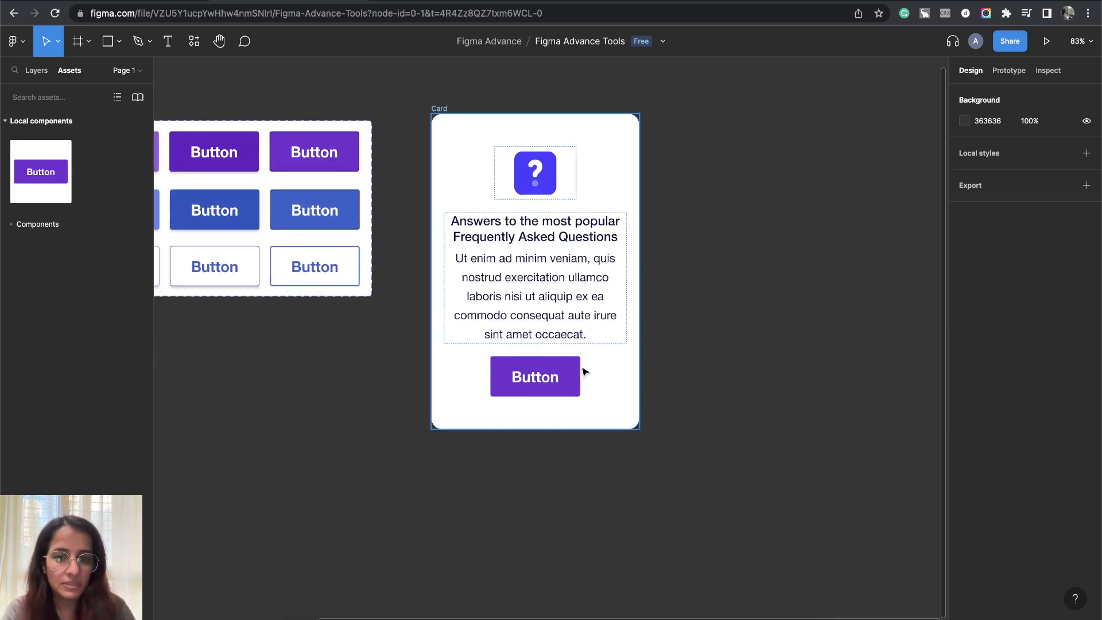
left_click(568, 372)
Return to the layer list and set the Type of the Card's button instance to Secondary
left_click(36, 70)
left_click(652, 411)
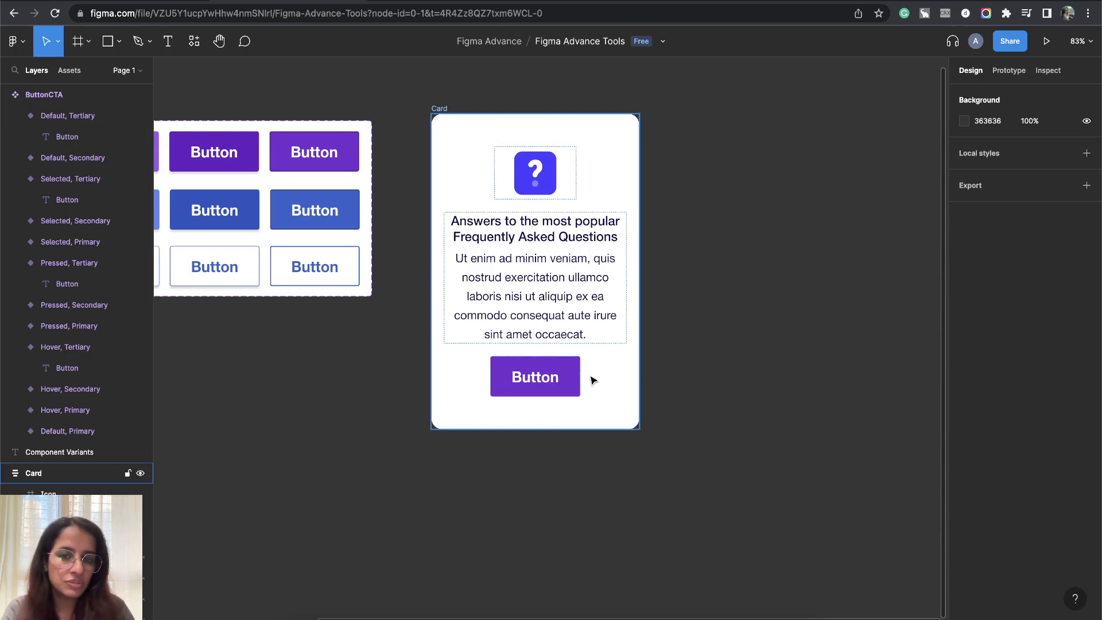
left_click(578, 378)
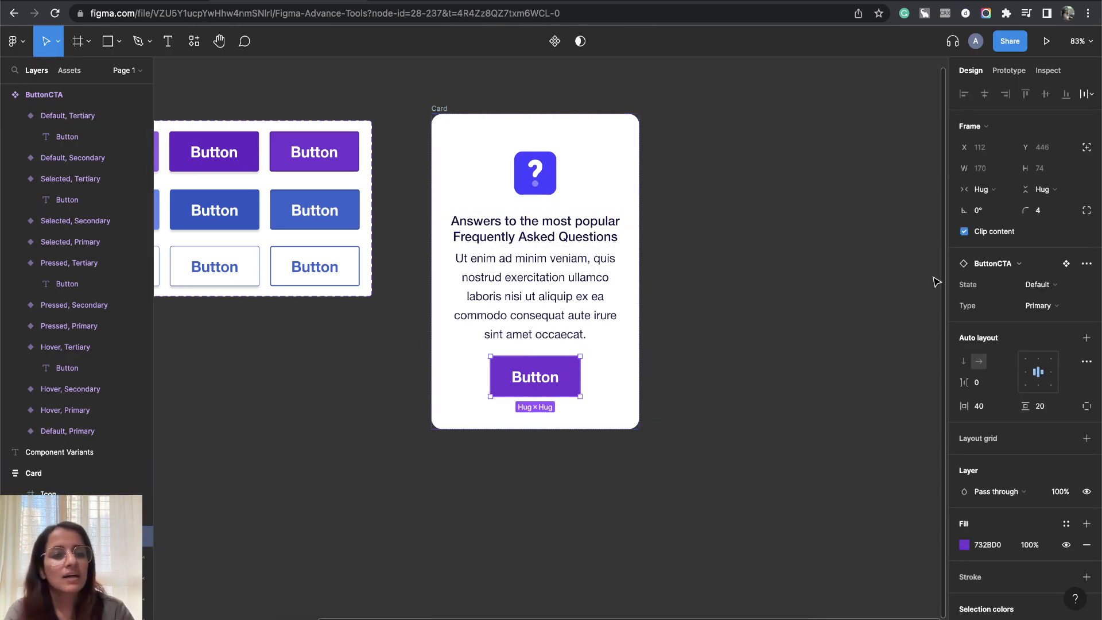
left_click(1051, 307)
left_click(1039, 315)
left_click(693, 475)
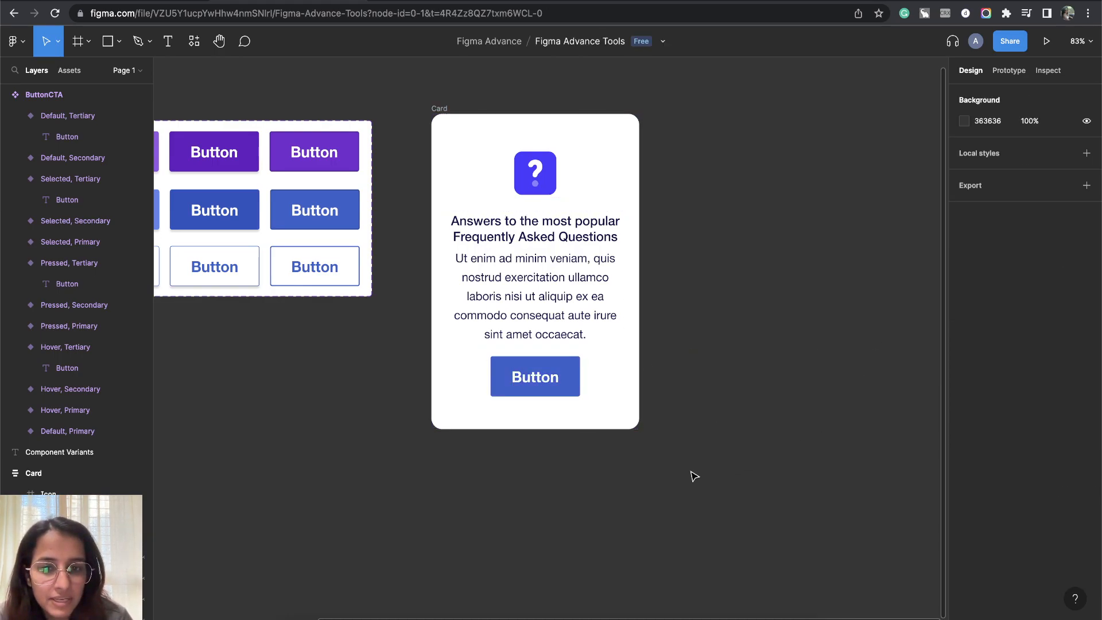
Set the Type of the Card's button instance to Tertiary
left_click(578, 383)
left_click(1056, 296)
left_click(1051, 325)
left_click(669, 485)
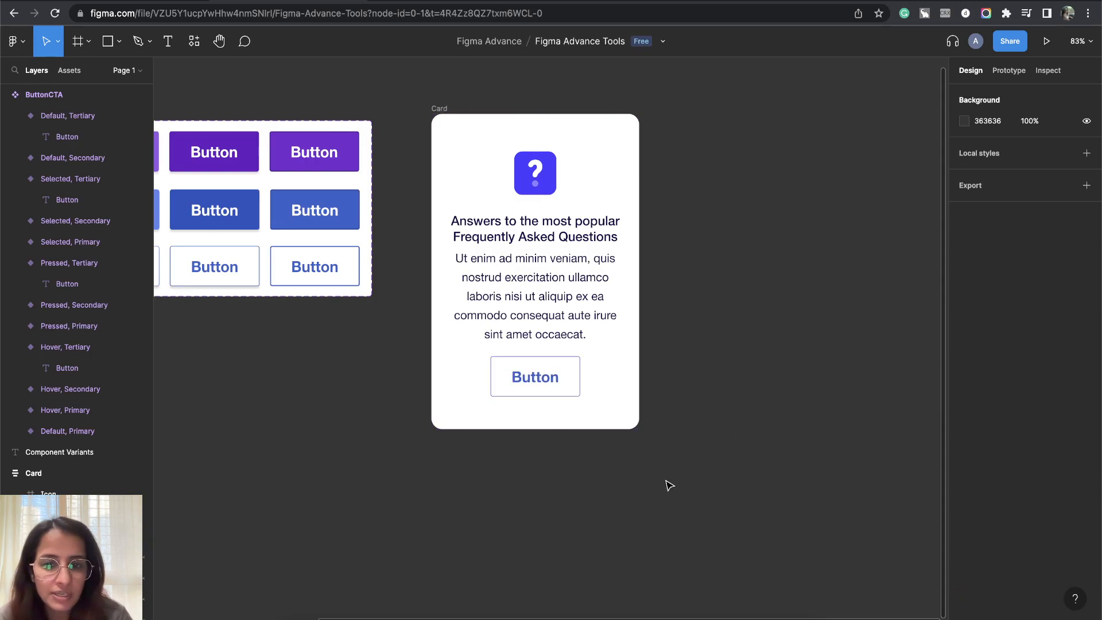
Duplicate the Card twice in a row beside the original, at X 10940 and X 11374, both at Y 119
scroll(597, 479, "down", 5)
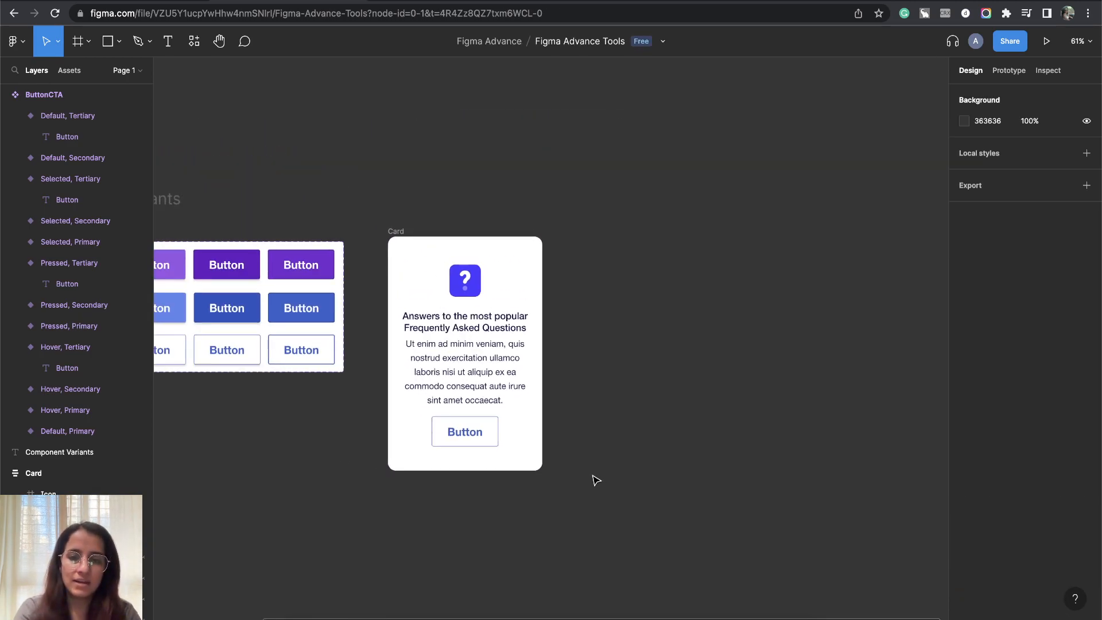
left_click(345, 217)
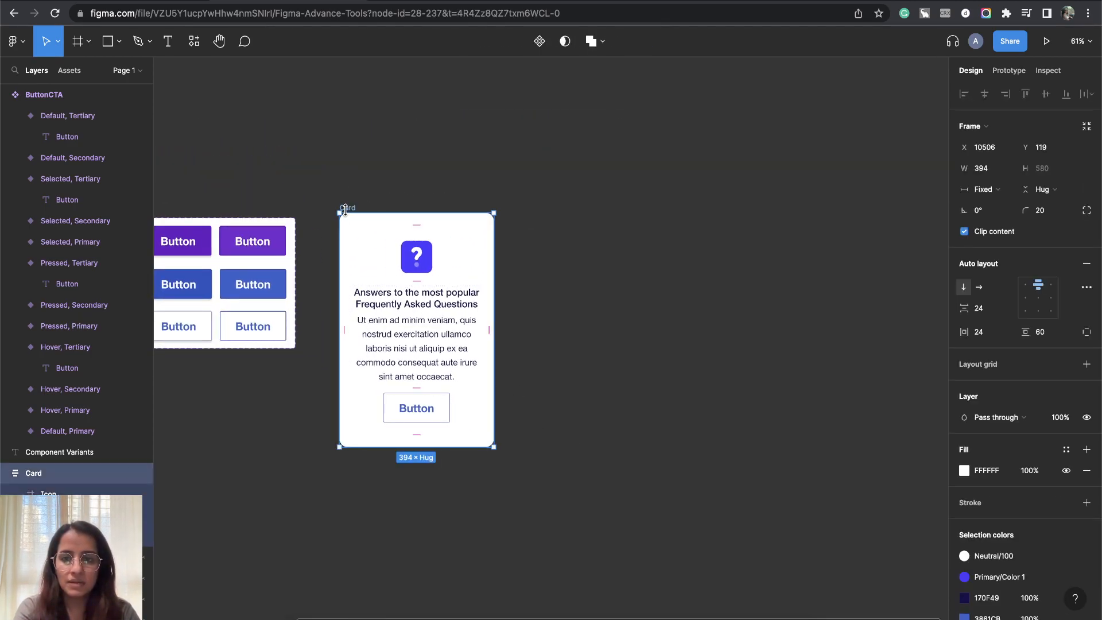
left_click_drag(347, 212, 520, 223)
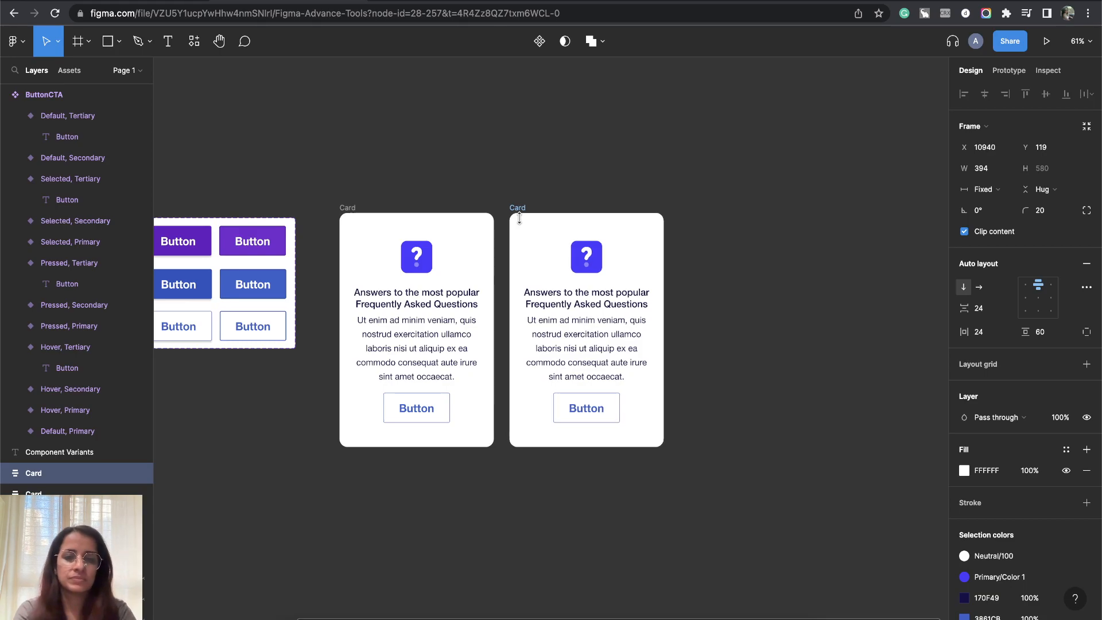
key("ctrl+d")
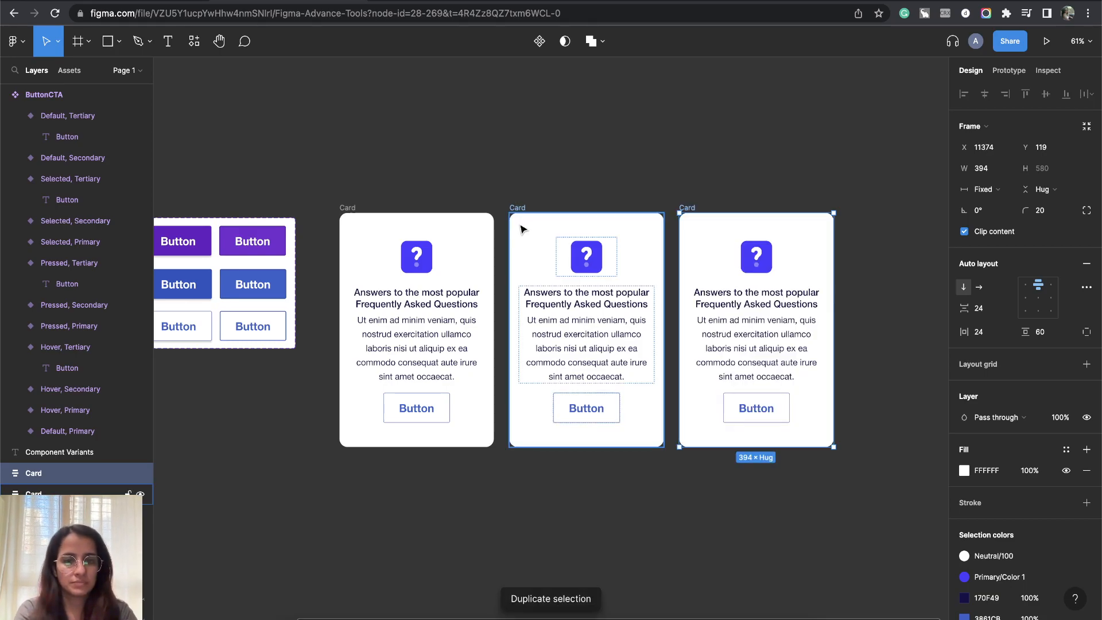
left_click(669, 523)
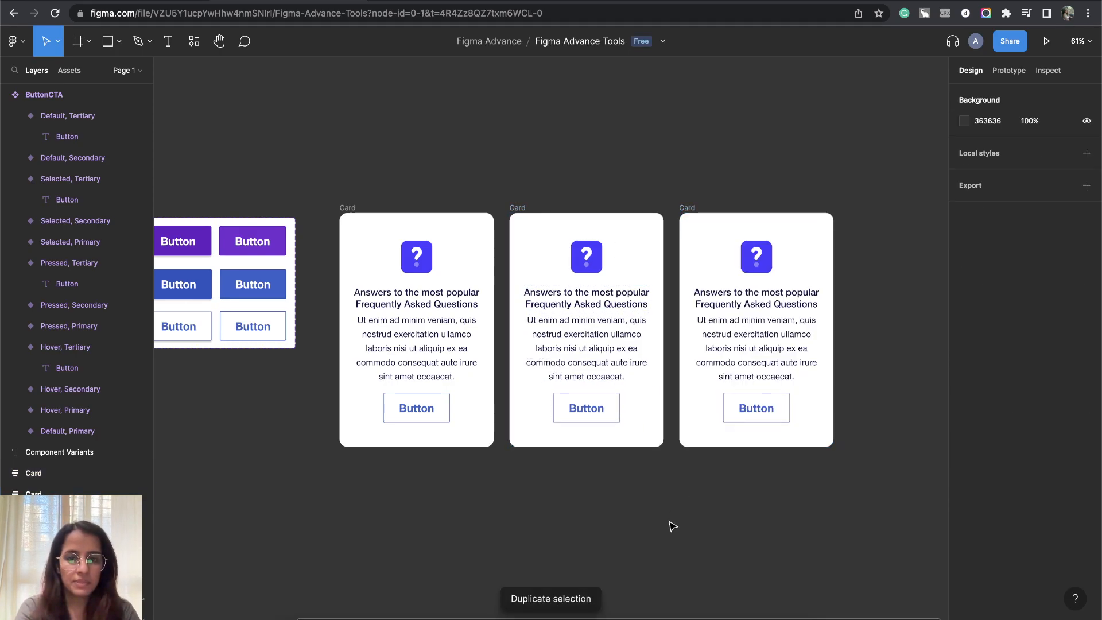
Duplicate the row of three Cards directly below the original row
left_click(361, 207)
left_click(519, 208, "shift")
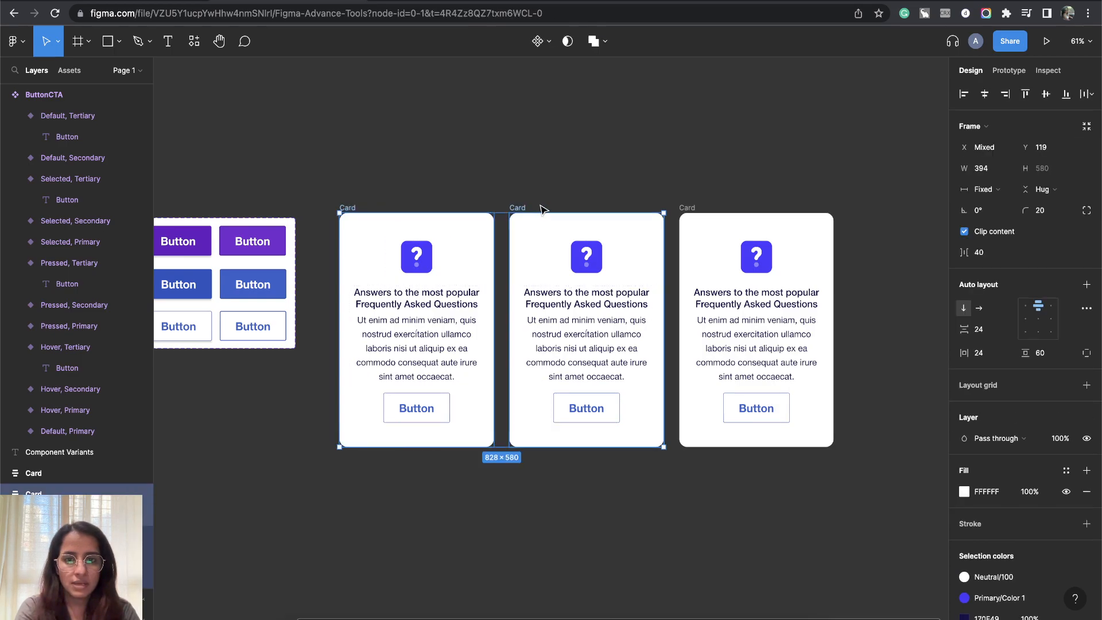
left_click(695, 209, "shift")
scroll(721, 289, "down", 3)
left_click_drag(601, 207, 622, 451)
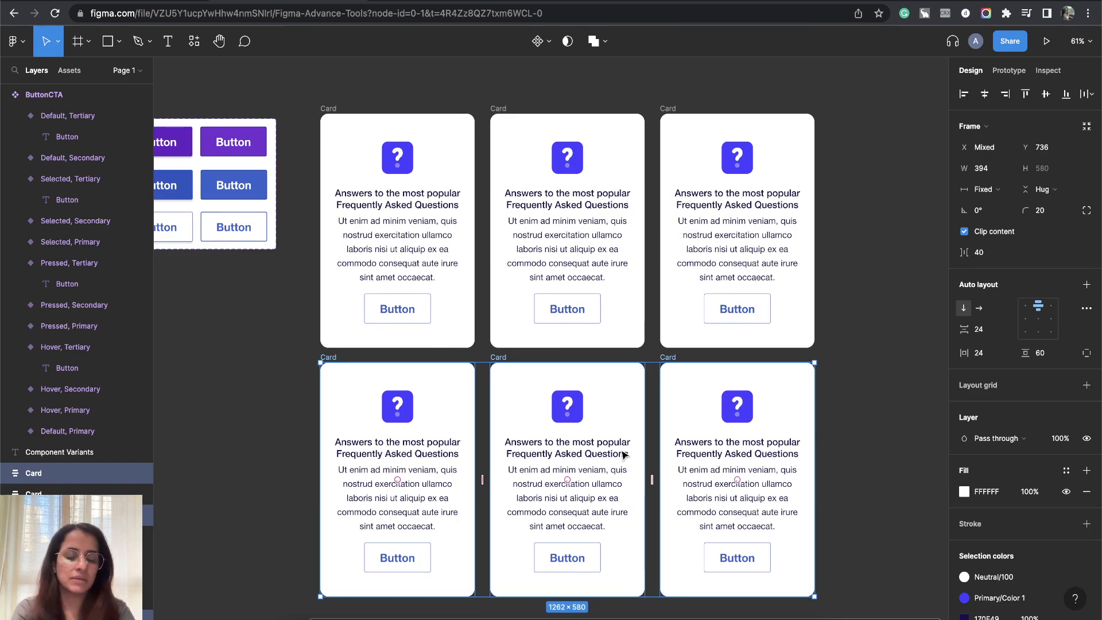
Set the Type of the button instance in the last Card of the lower row to Primary
left_click(745, 559, "super")
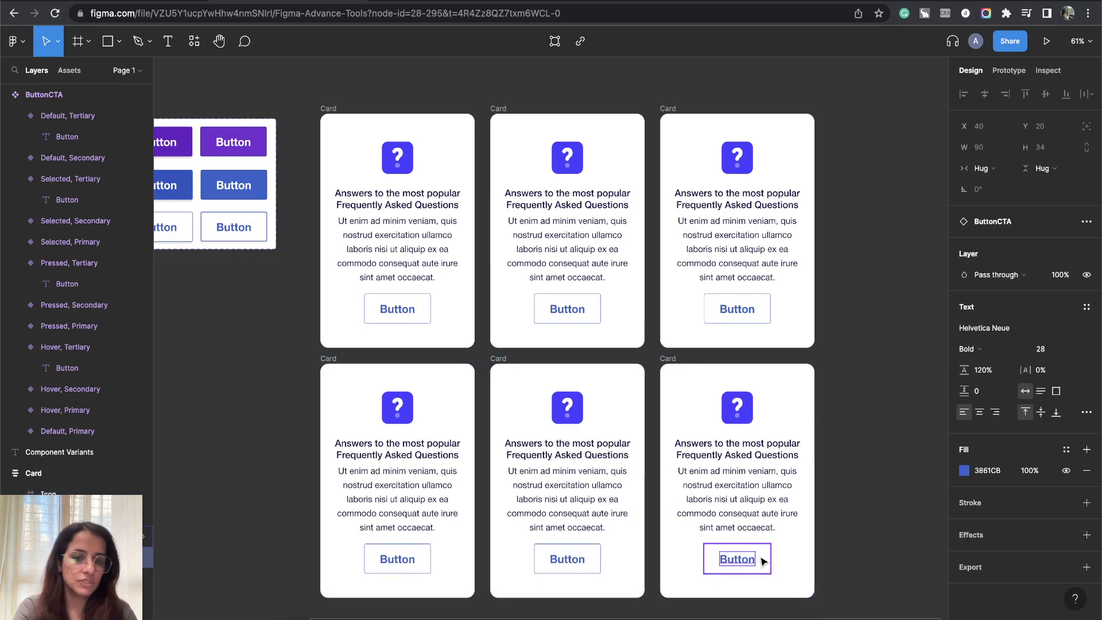
left_click(827, 470)
left_click(755, 556)
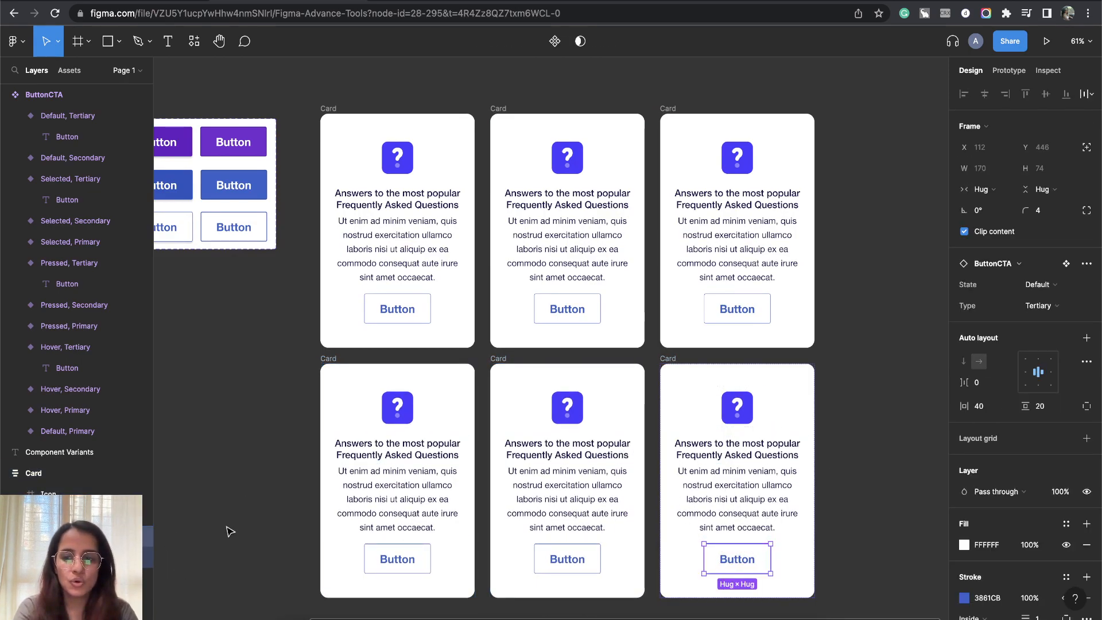
left_click(1039, 306)
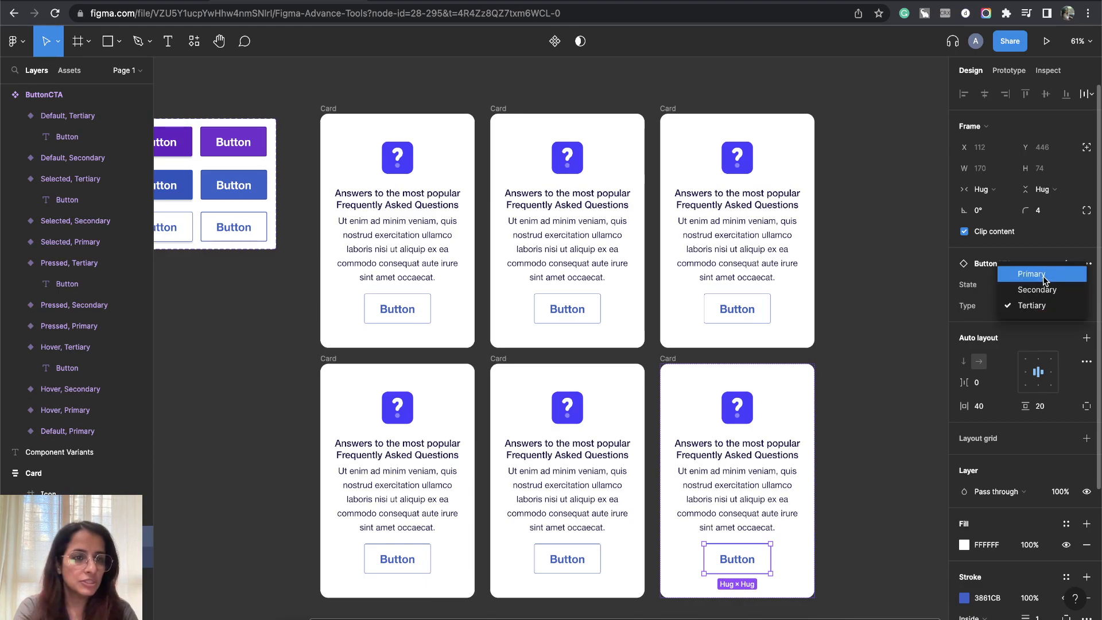
left_click(1043, 275)
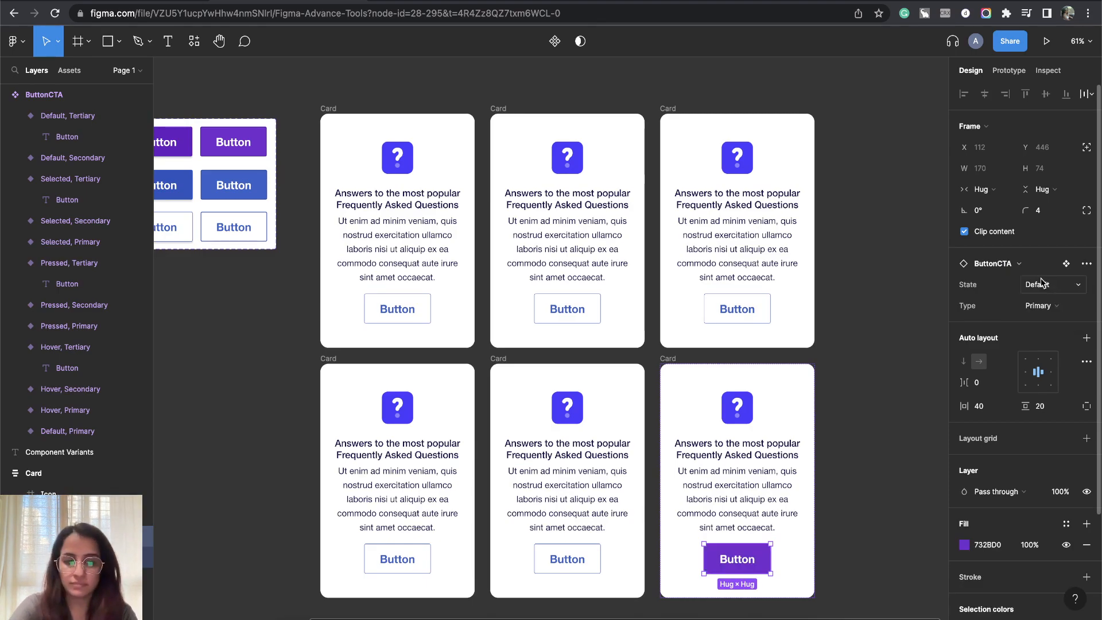
left_click(861, 508)
Compare the ButtonCTA component set's variants with the button instances used in the two rows of Cards
scroll(850, 459, "down", 2)
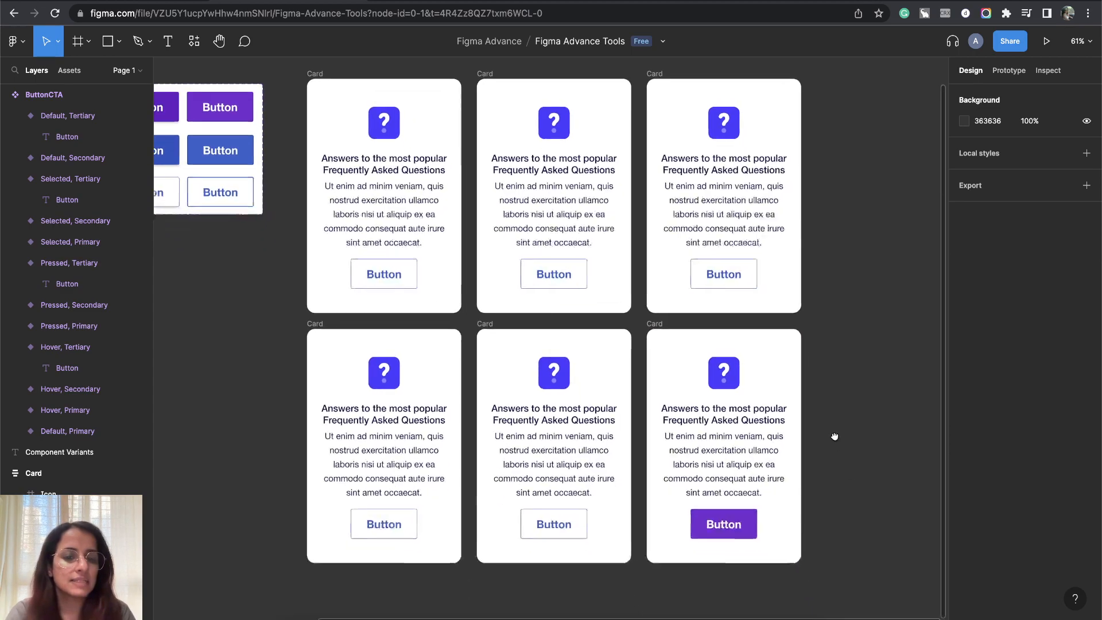
left_click_drag(376, 332, 623, 354)
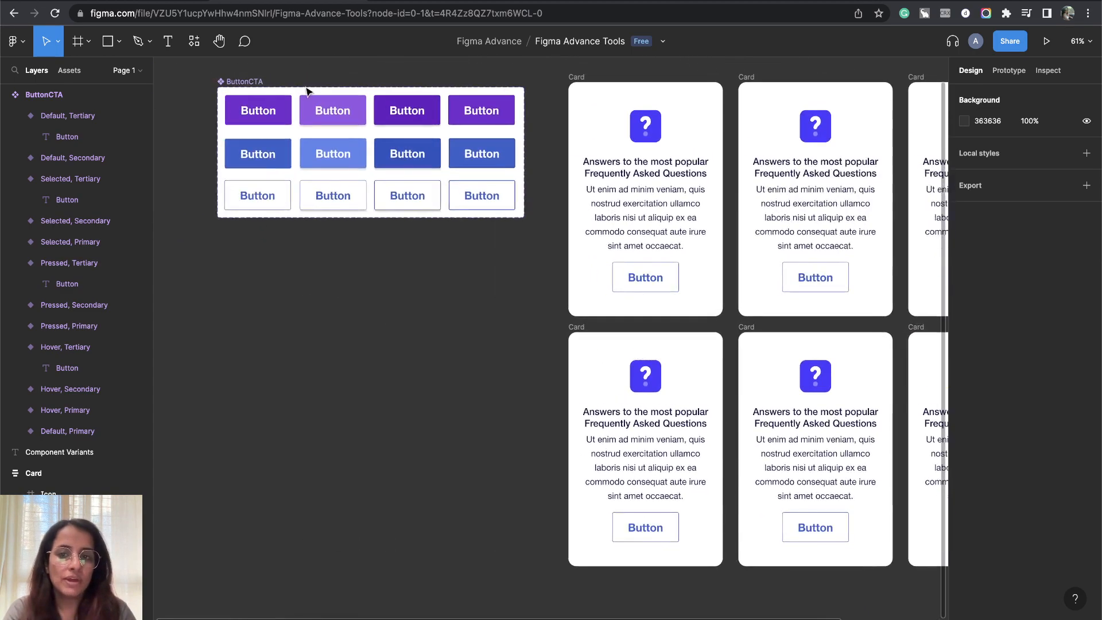
left_click_drag(383, 261, 417, 324)
scroll(417, 324, "up", 1)
left_click(264, 143)
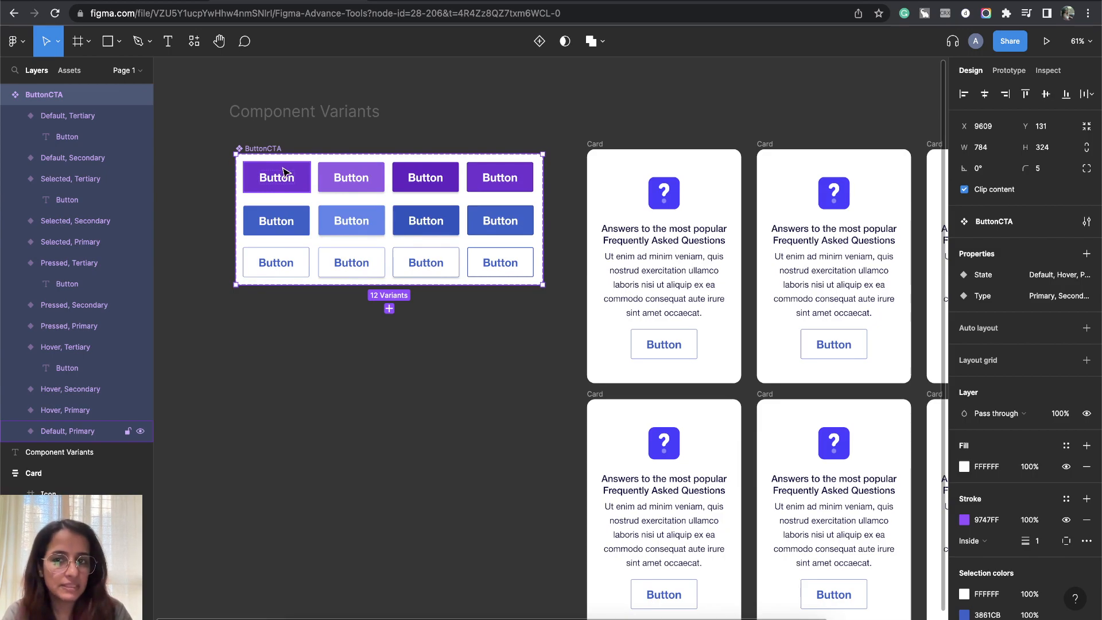
scroll(728, 474, "right", 5)
scroll(727, 474, "down", 1)
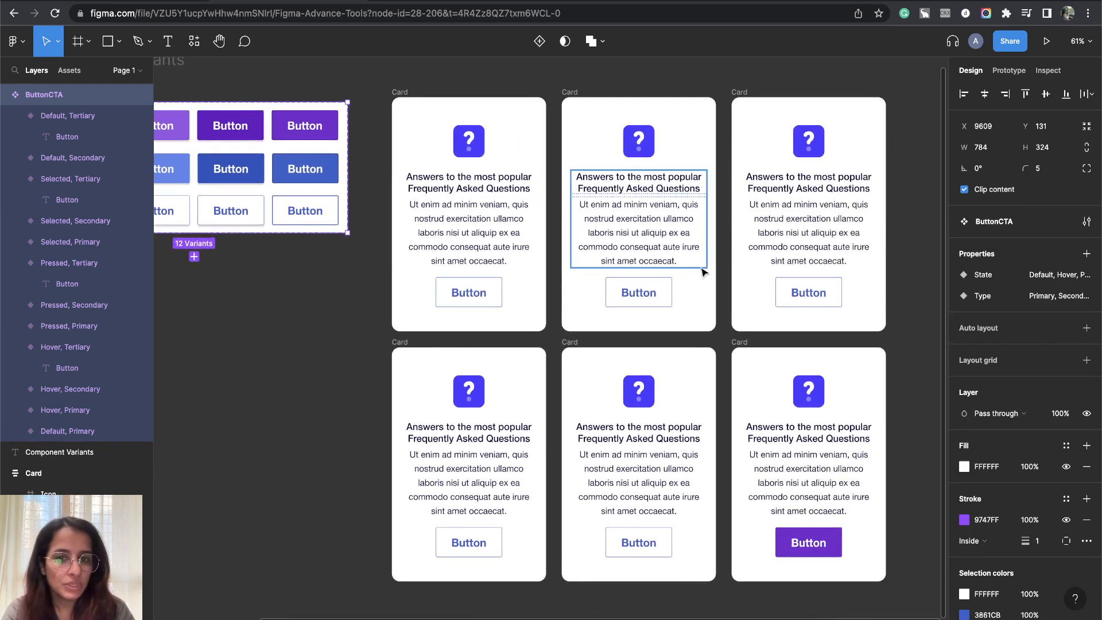
scroll(777, 374, "down", 5)
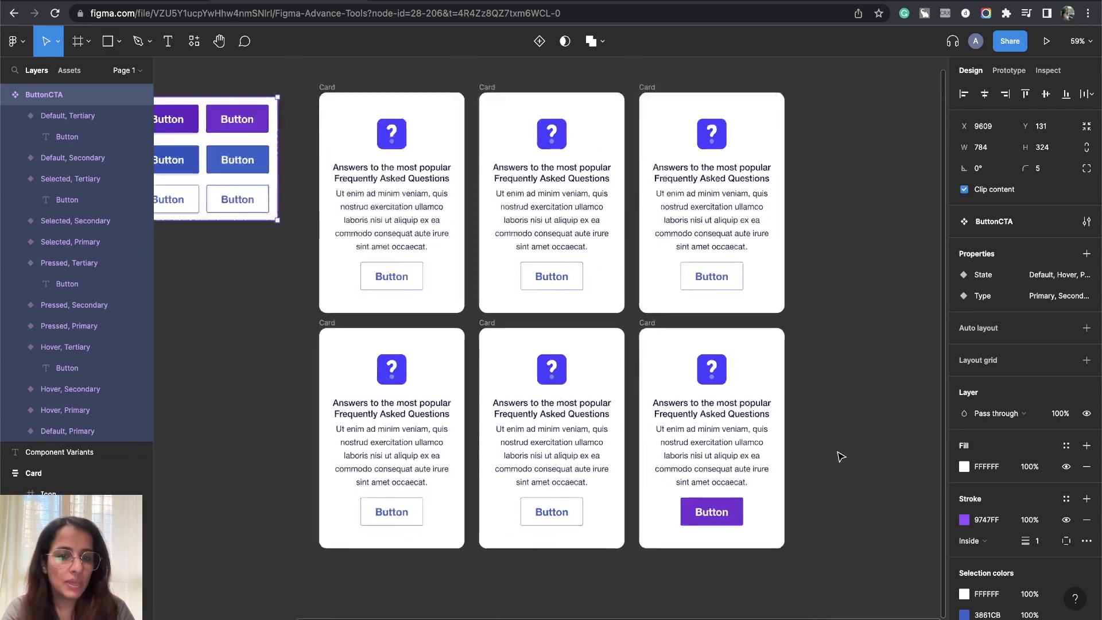
left_click(822, 539)
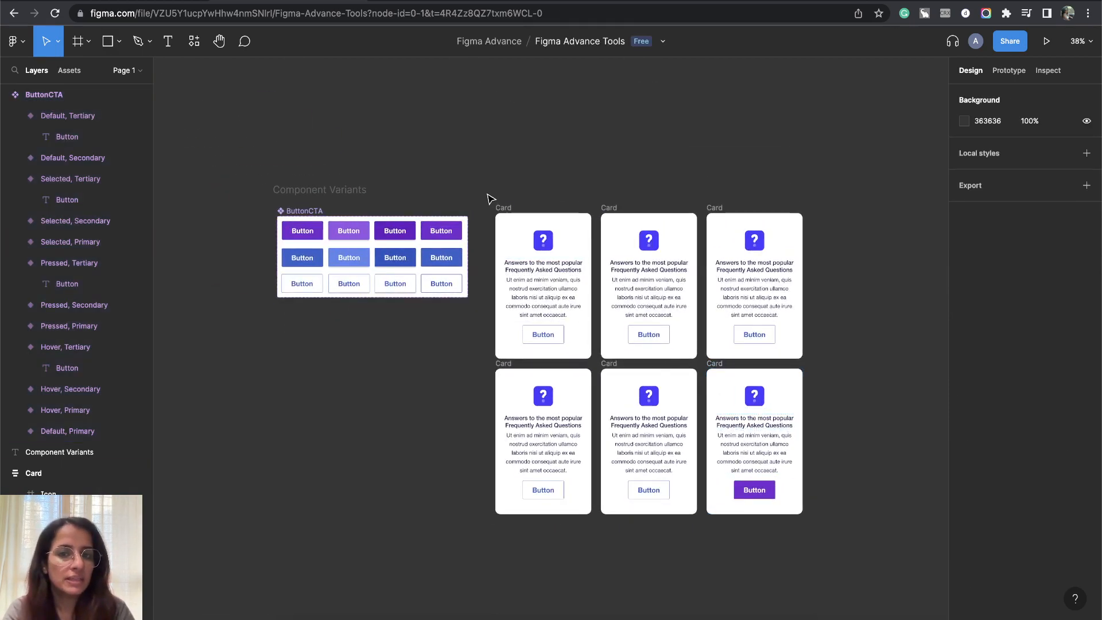
Move all six Cards beneath the ButtonCTA component set, roughly in line with its starting edge
left_click_drag(487, 198, 849, 491)
left_click_drag(755, 306, 535, 413)
left_click(664, 369)
scroll(688, 390, "down", 3)
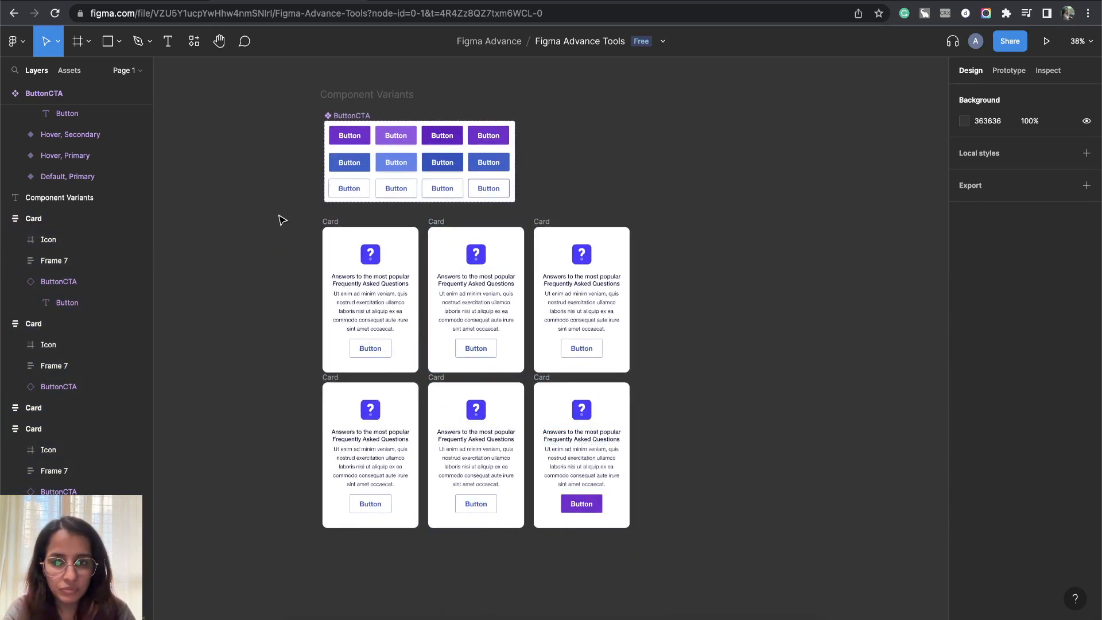
Delete the three Cards of the upper row
left_click_drag(279, 208, 686, 370)
left_click(721, 290)
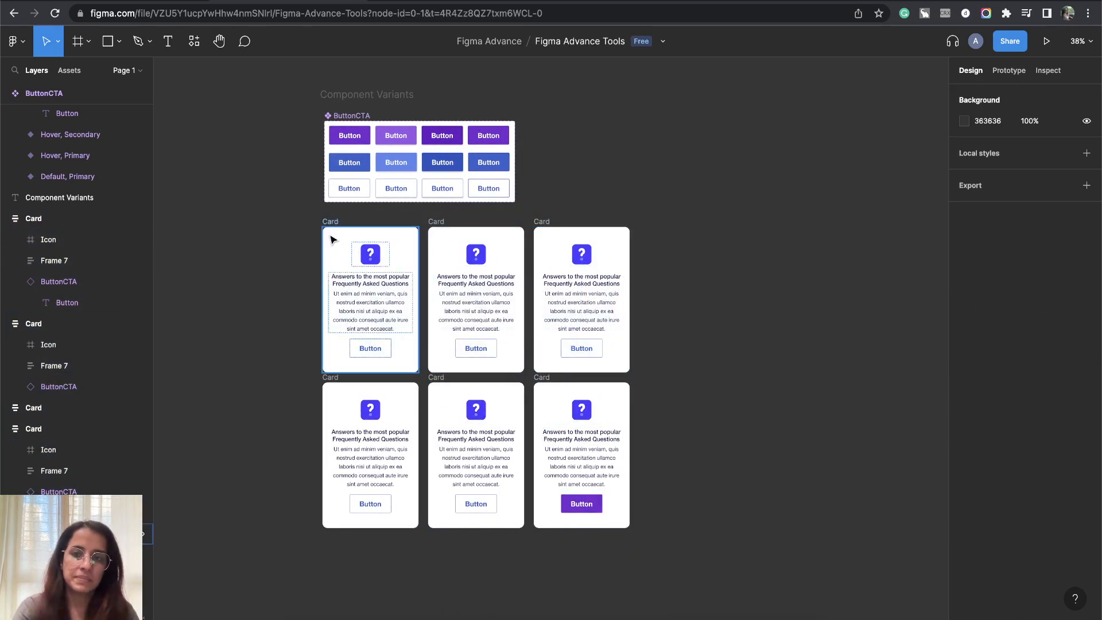
left_click(329, 226)
left_click(437, 222, "shift")
left_click(542, 222, "shift")
key("Delete")
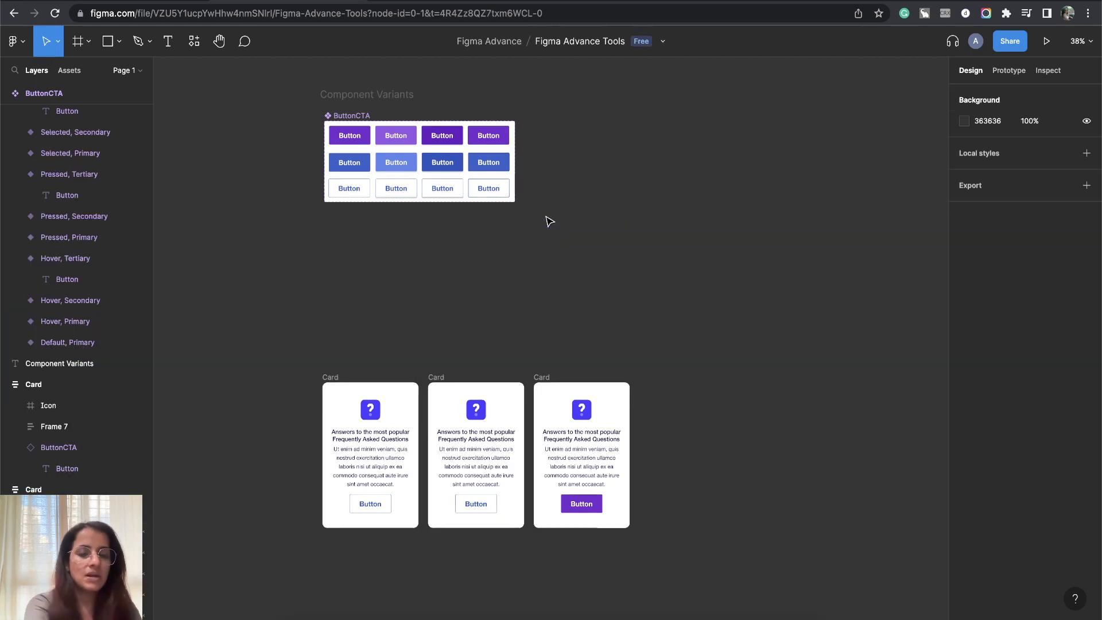
Move the remaining row of three Cards up to Y 543, just beneath the ButtonCTA component set
left_click_drag(660, 562, 315, 344)
left_click_drag(385, 416, 394, 251)
scroll(610, 249, "up", 5)
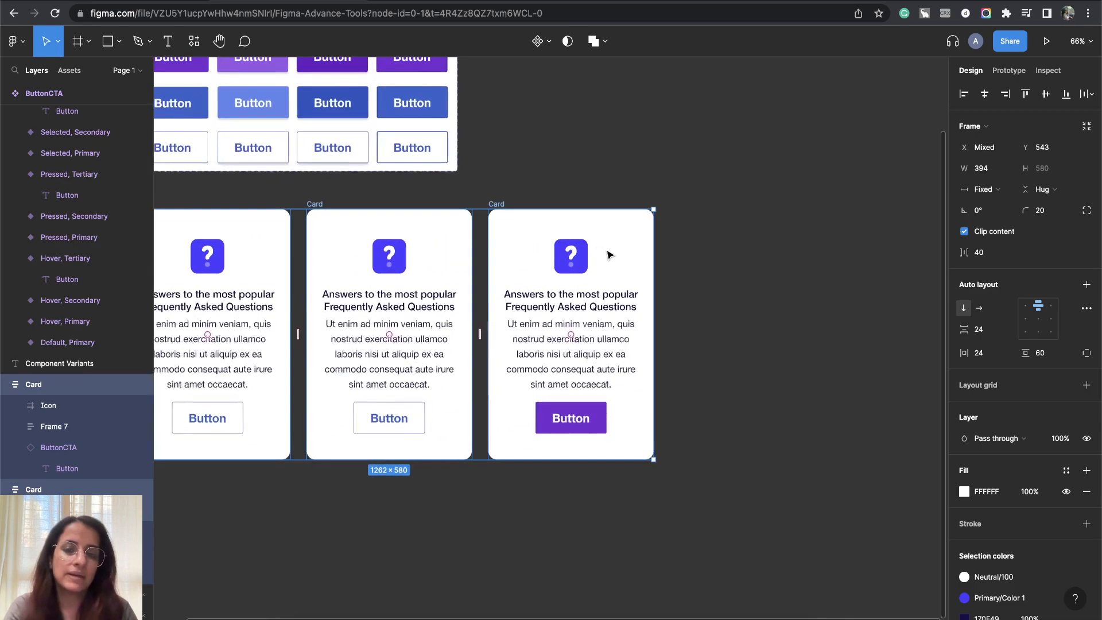
scroll(666, 341, "up", 3)
scroll(666, 341, "left", 3)
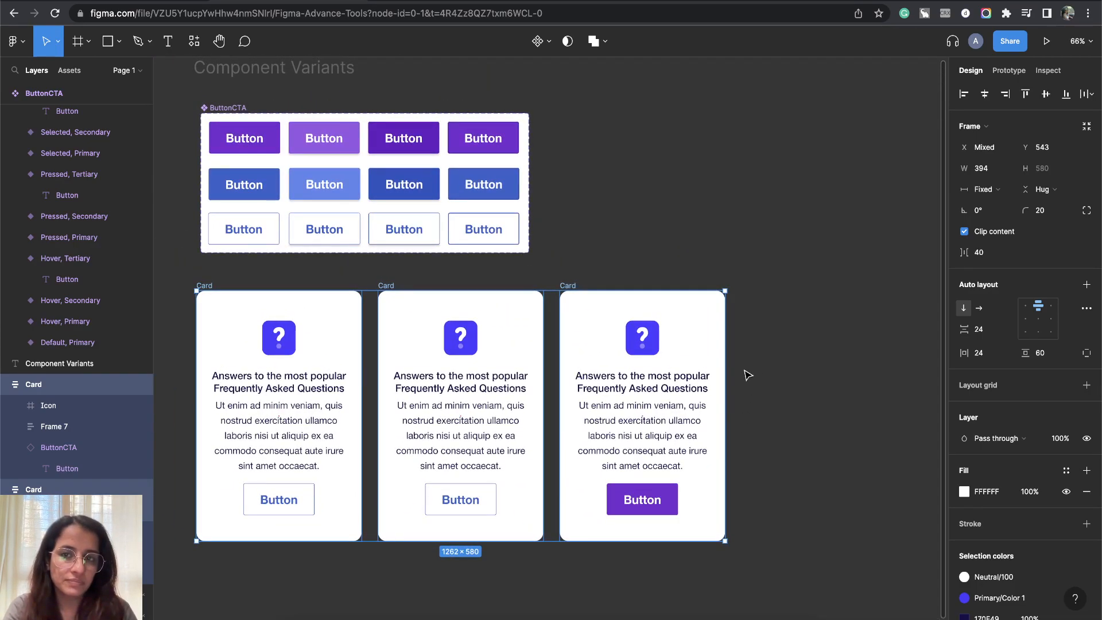
left_click_drag(778, 276, 756, 302)
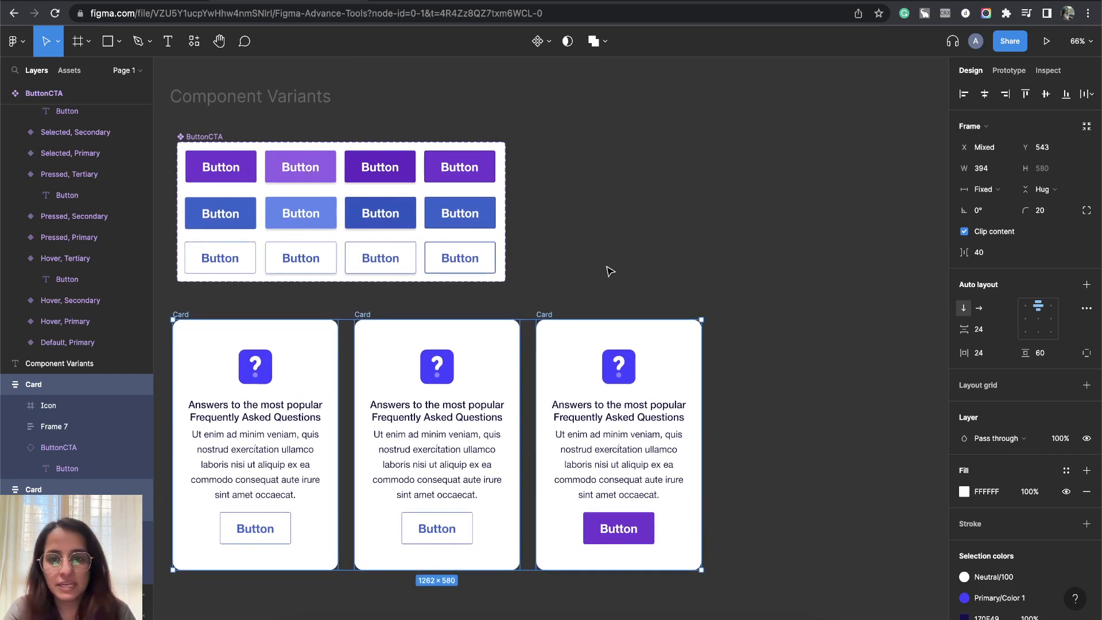
scroll(648, 207, "up", 2)
scroll(648, 206, "right", 1)
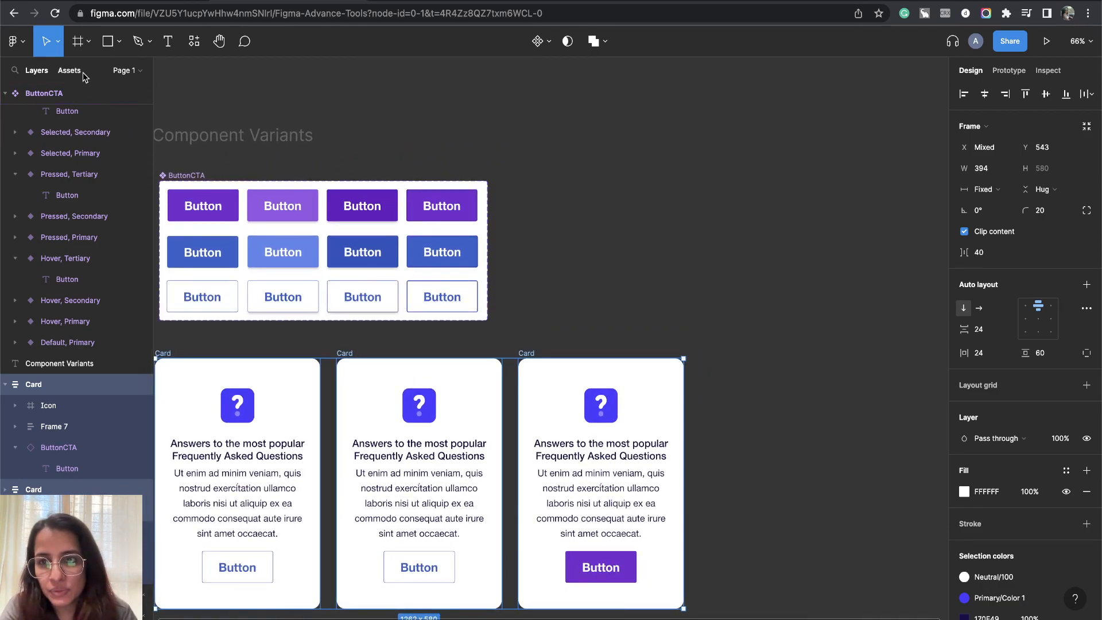
Draw a frame beside the ButtonCTA component set and set its size to 400 × 80
left_click(81, 46)
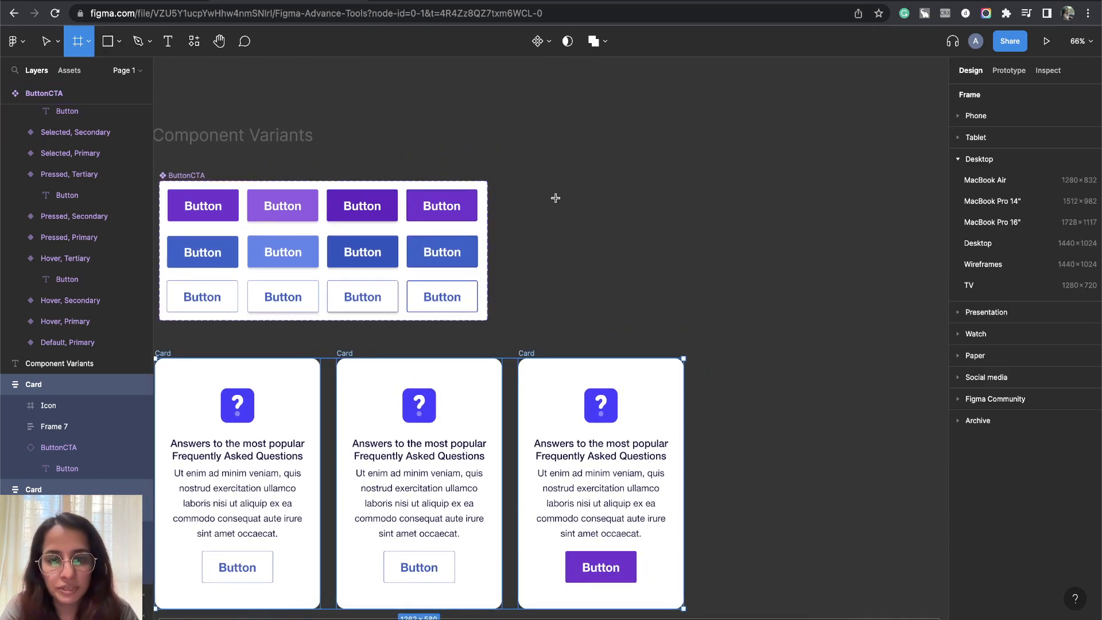
left_click_drag(553, 187, 775, 232)
left_click(988, 173)
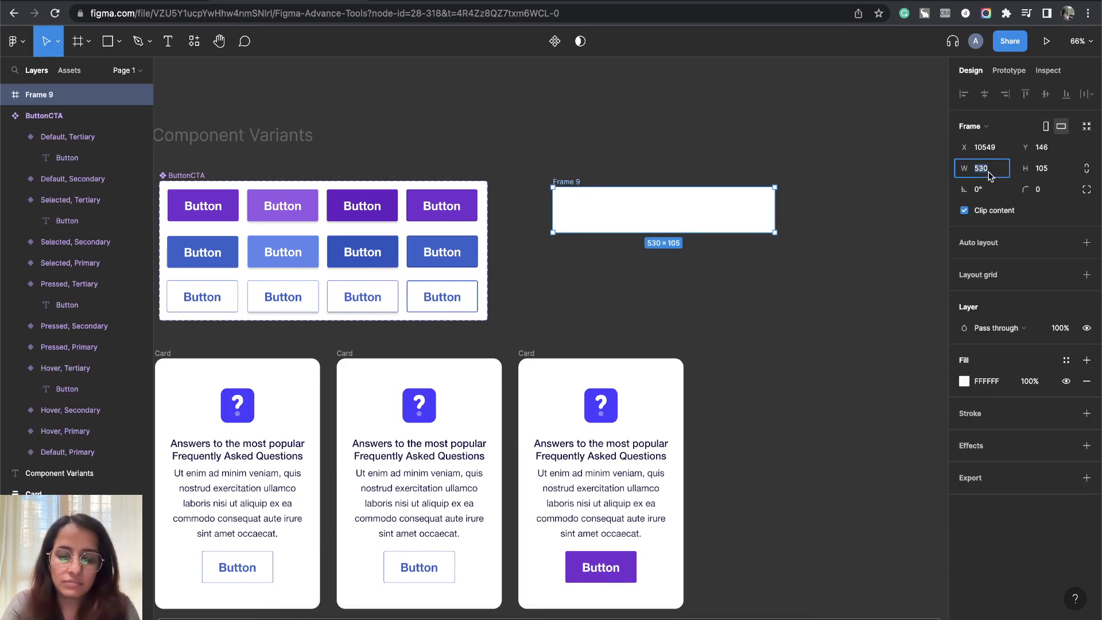
type("400")
key("Tab")
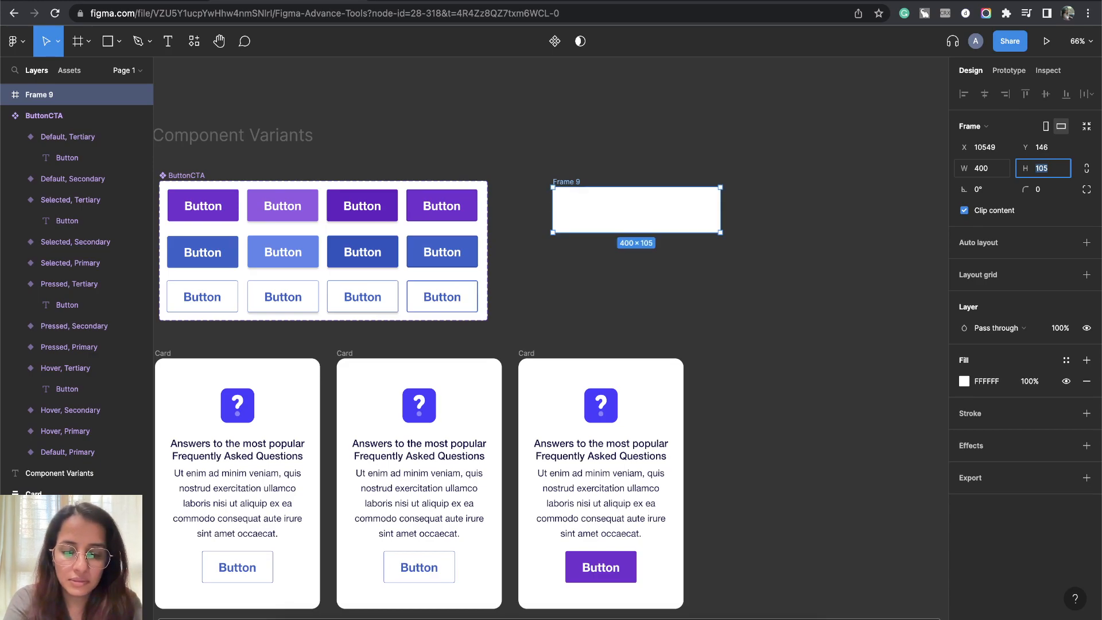
key("Return")
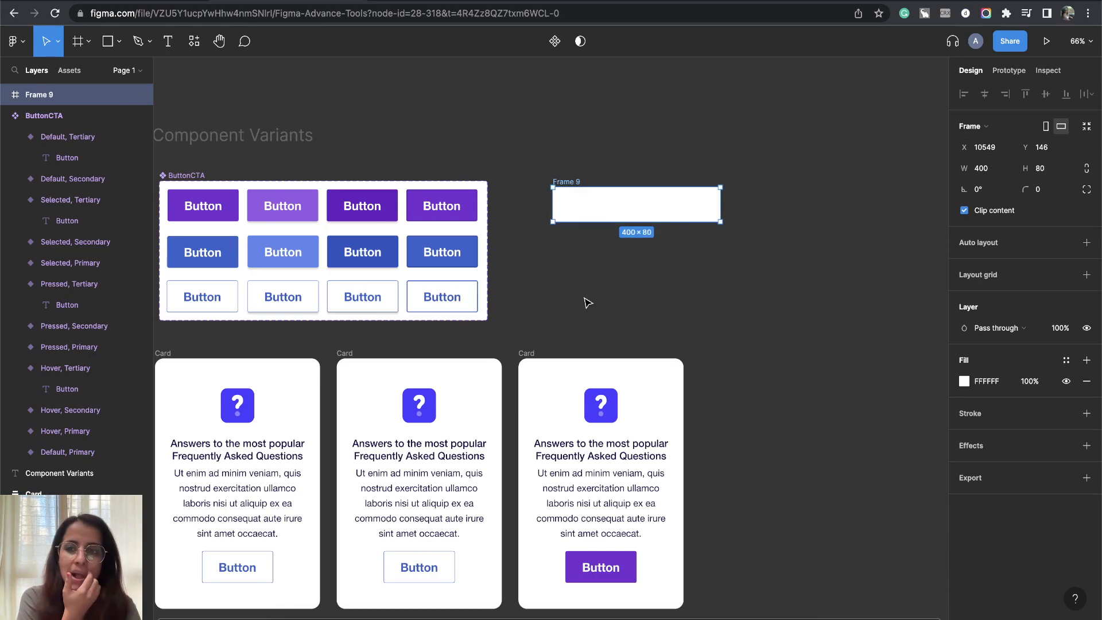
Rename the new 400 × 80 frame as InputField
double_click(47, 96)
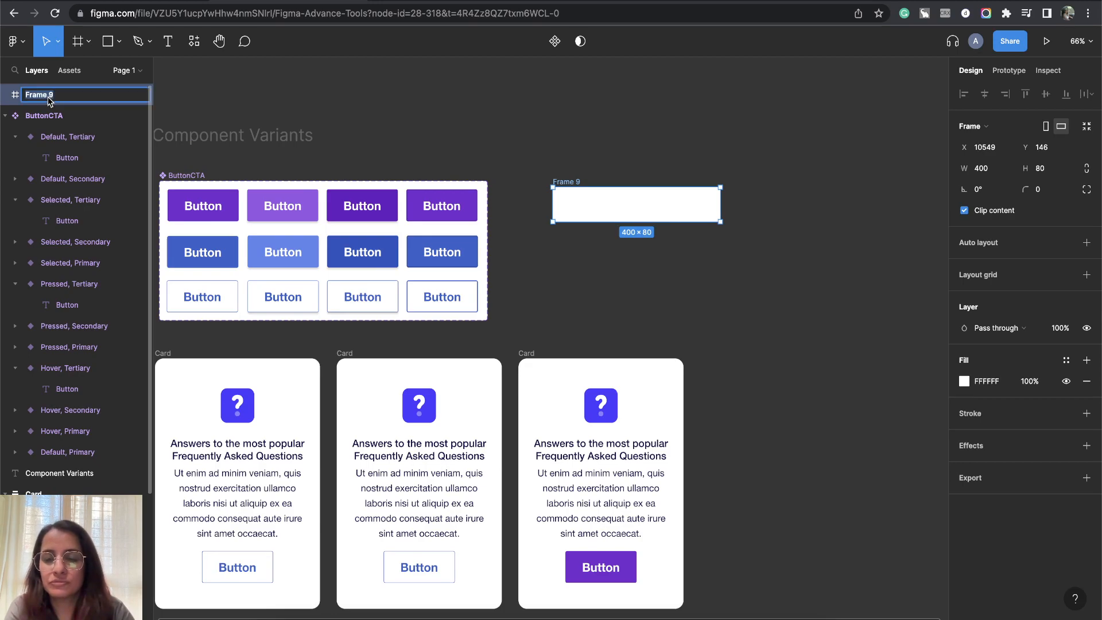
type("i")
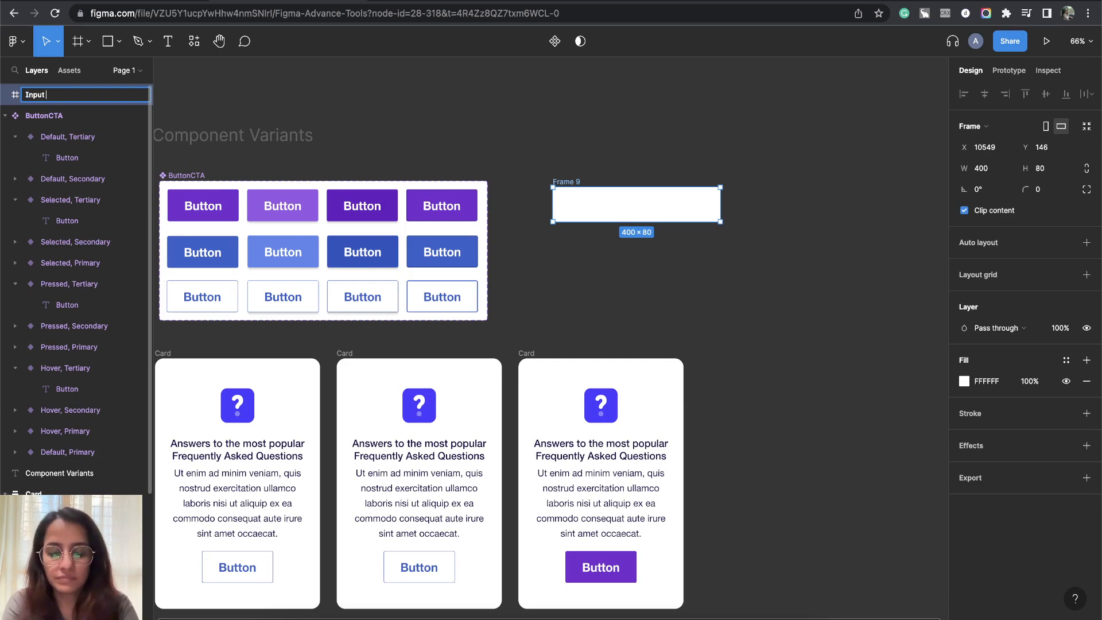
type("nputField")
key("Return")
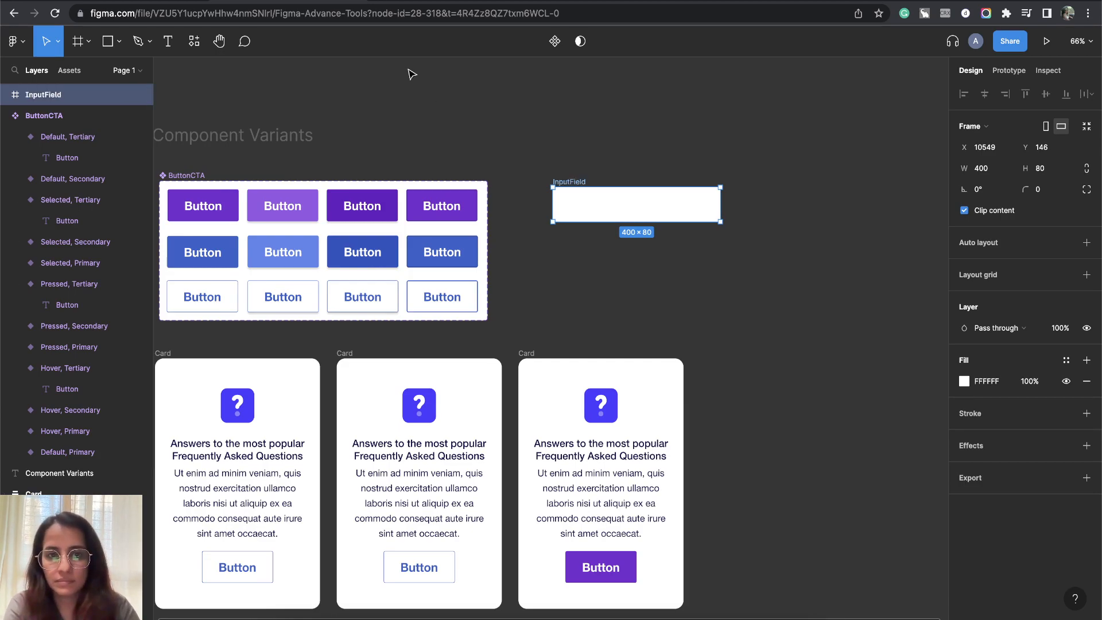
Move the InputField frame to X 11146, Y 164, farther from the ButtonCTA component set
left_click(603, 280)
left_click_drag(639, 265, 428, 259)
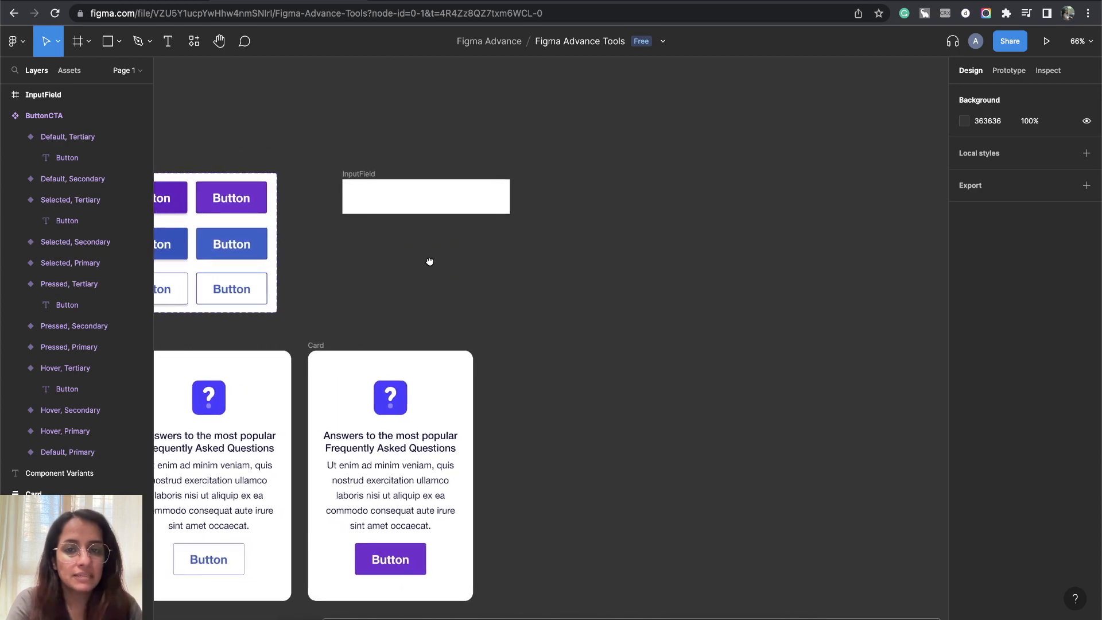
left_click_drag(367, 176, 487, 226)
scroll(486, 222, "up", 5)
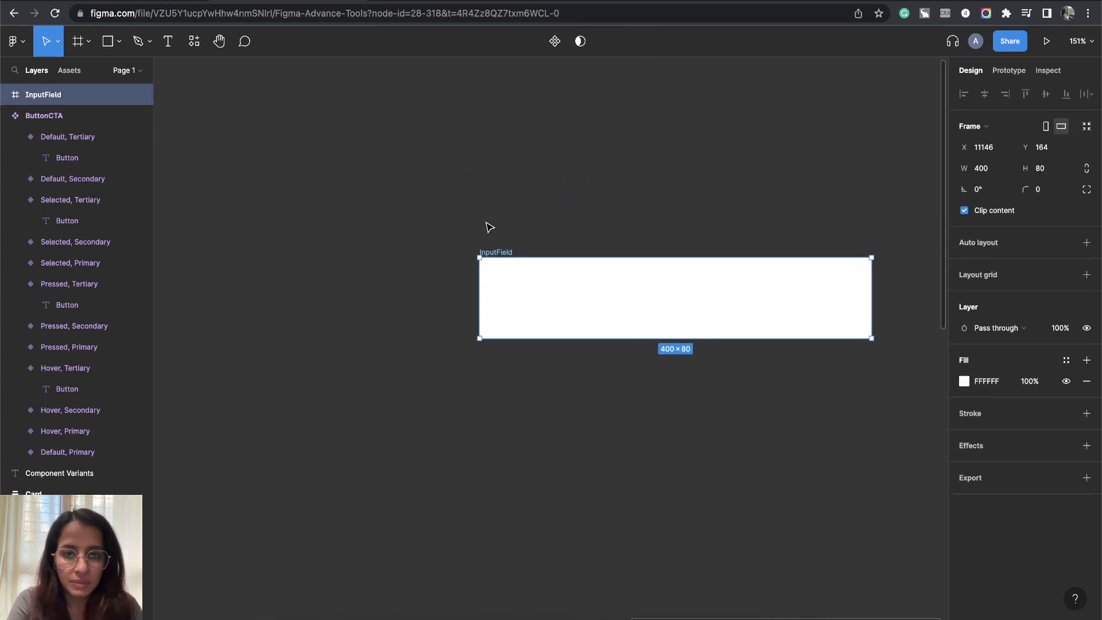
Add a text layer reading "Label text" above the InputField frame, at X 11173, Y 136
left_click_drag(606, 287, 488, 259)
key("t")
left_click(408, 207)
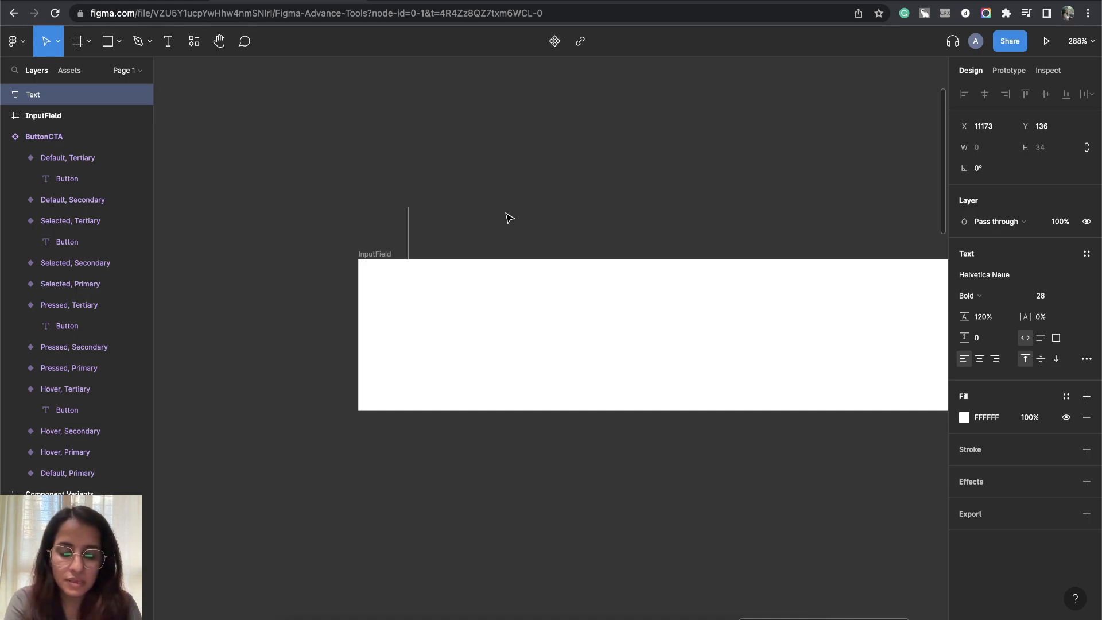
type("Label")
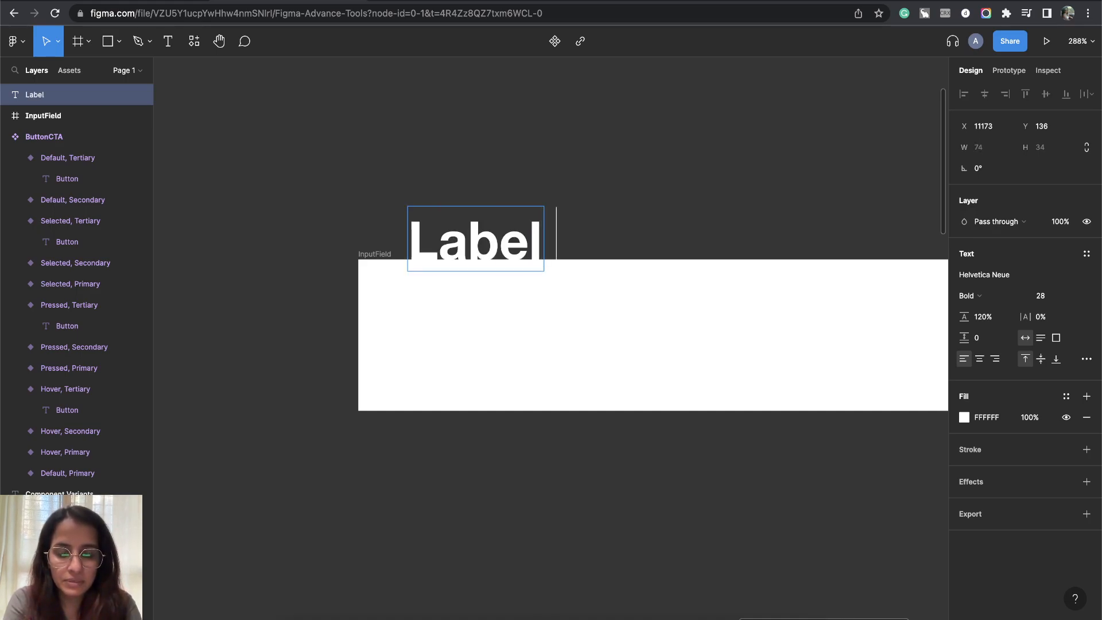
type(" tex")
key("BackSpace")
type("ext")
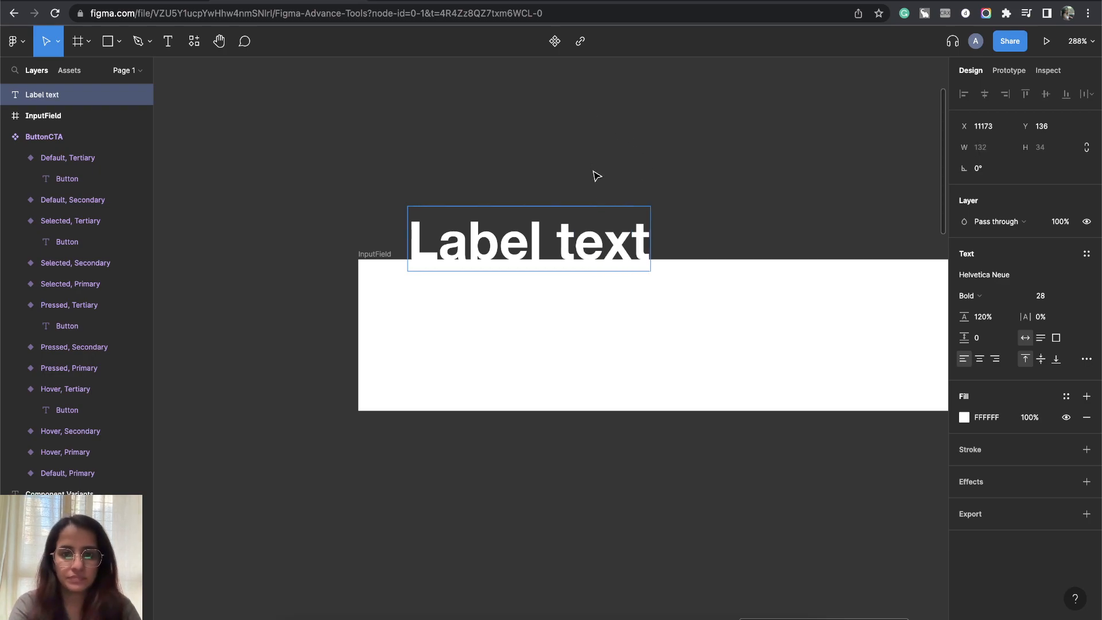
Set the label text's font size to 12
key("Escape")
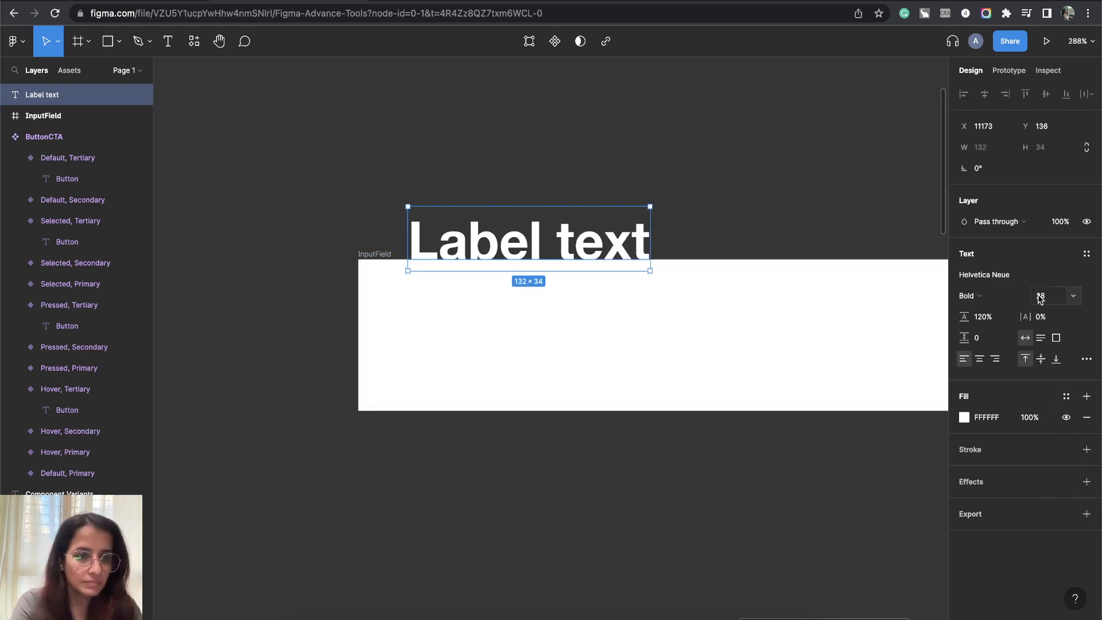
left_click(1062, 297)
key("Return")
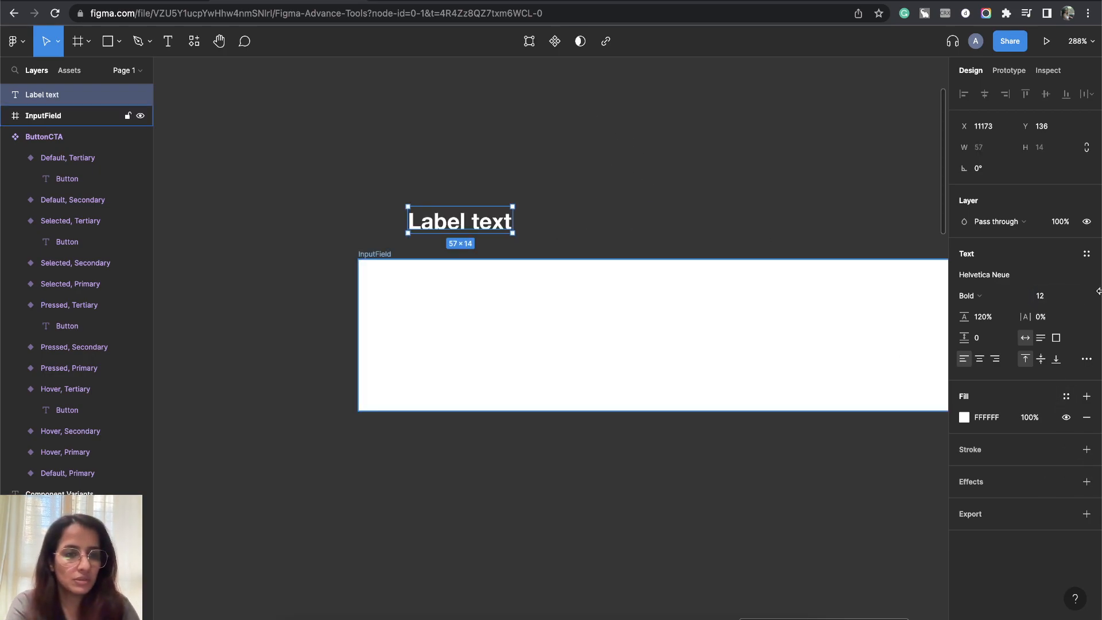
Change the label text's fill colour to light grey B4B4B4
left_click(964, 417)
left_click_drag(829, 381, 783, 343)
left_click(935, 284)
Set the label text's font weight to Regular and its fill to the darker grey 747474
left_click(968, 295)
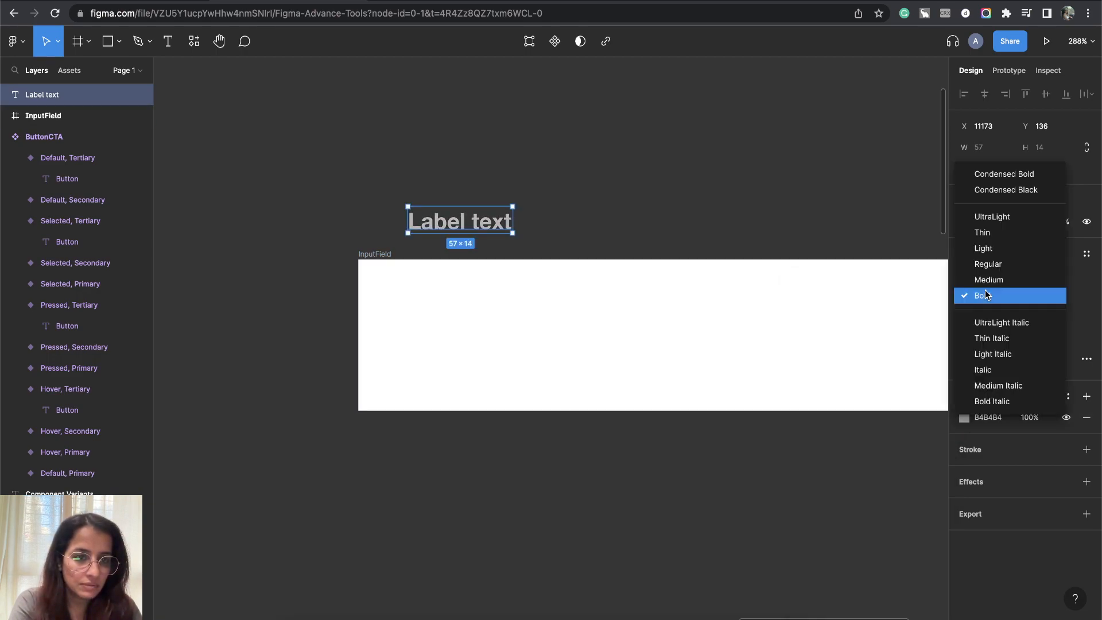
left_click(984, 248)
left_click(983, 295)
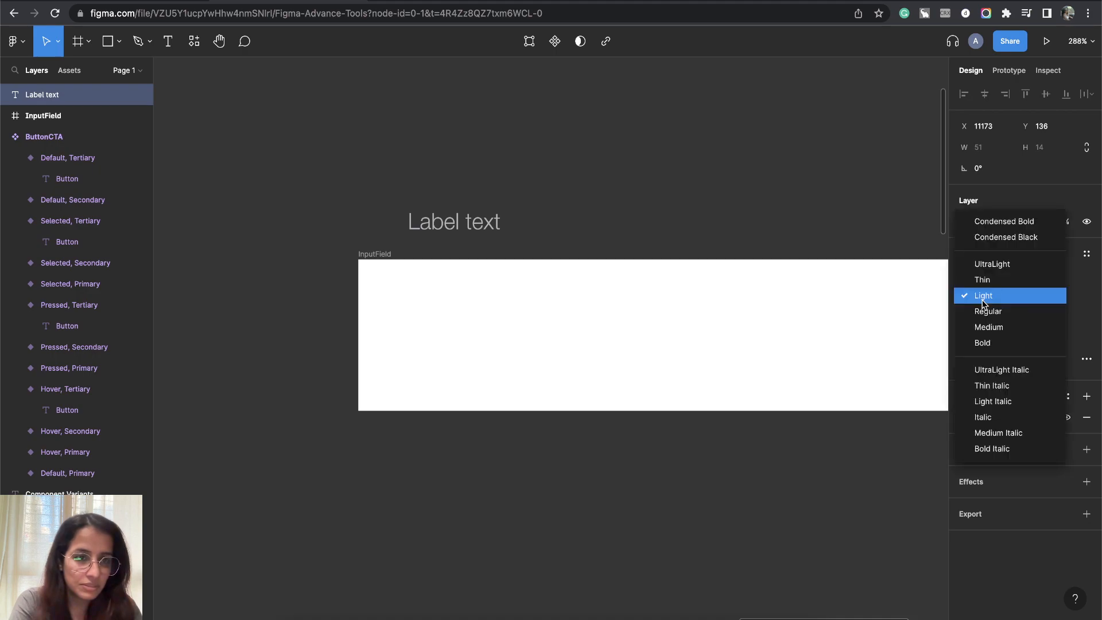
left_click(988, 312)
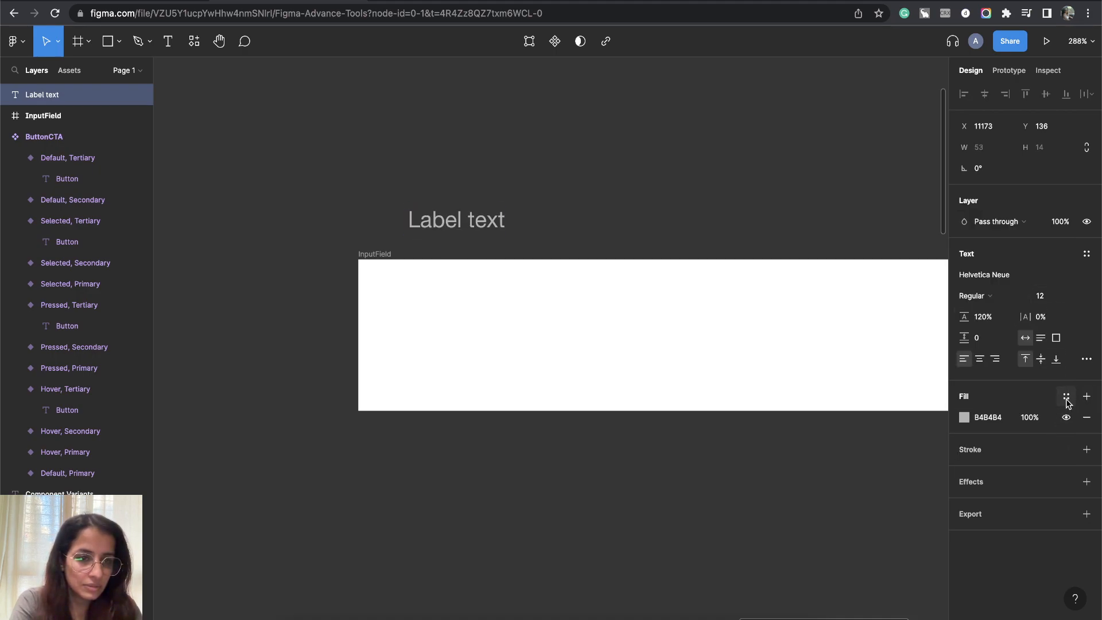
left_click(964, 417)
left_click_drag(791, 369, 771, 392)
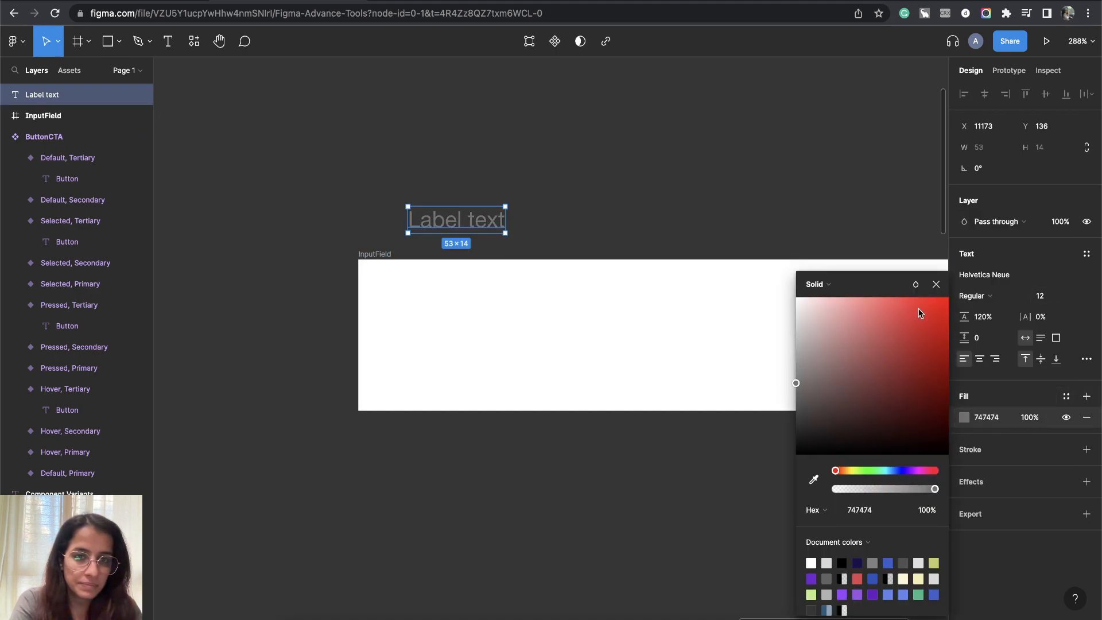
left_click(936, 284)
Move the label text to X 11145, Y 144, just above the InputField frame near its left edge
left_click_drag(464, 222, 418, 236)
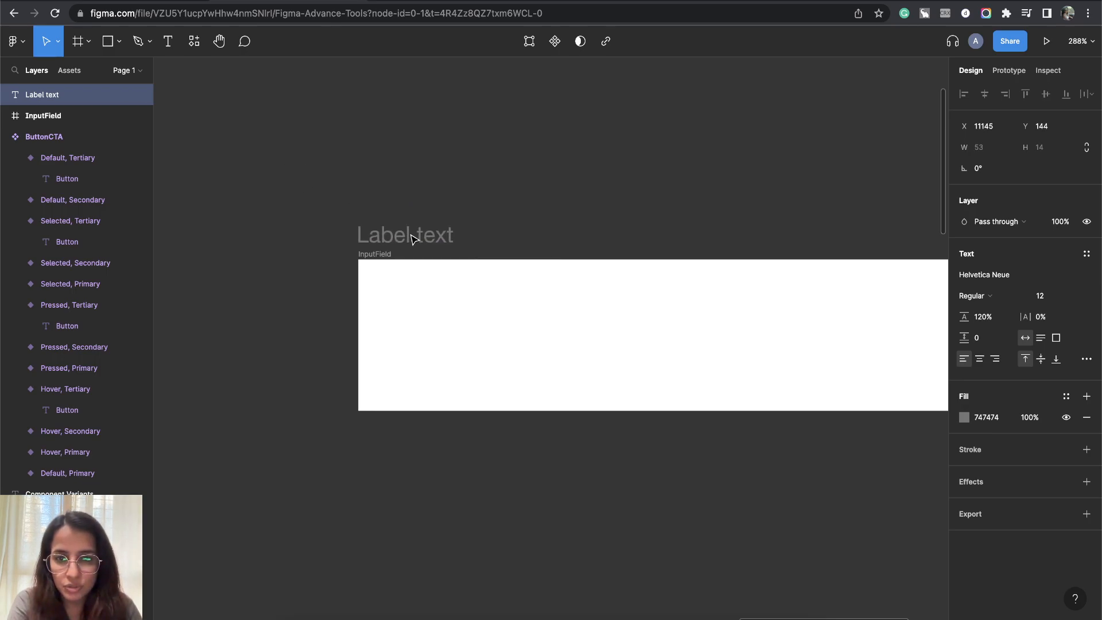
left_click(4, 118)
left_click(425, 235, "shift")
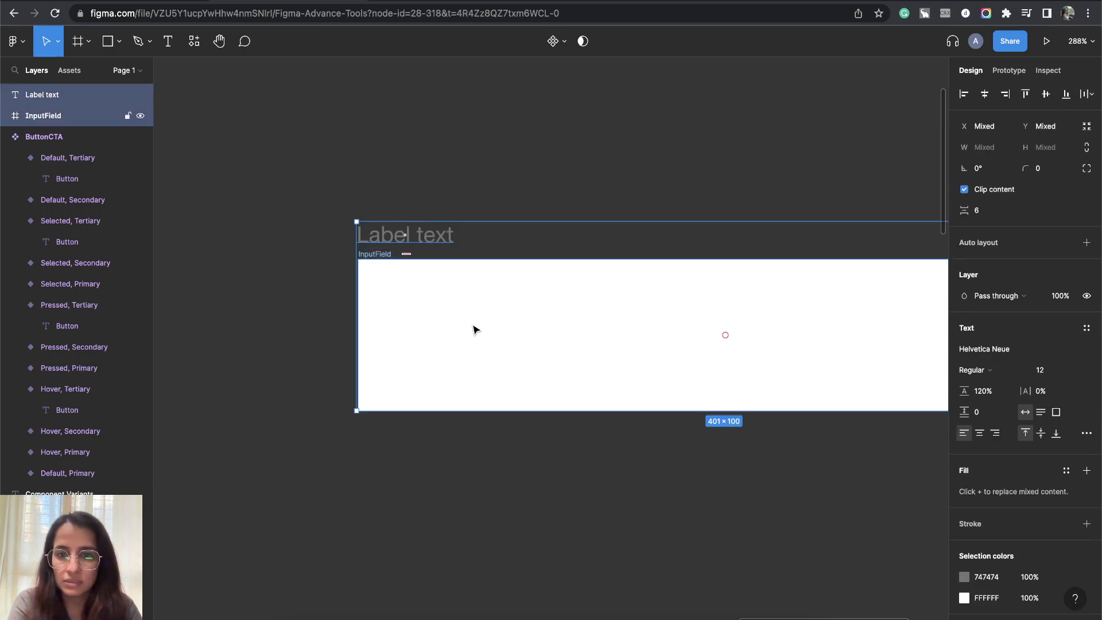
left_click(640, 511)
scroll(324, 214, "right", 4)
scroll(324, 214, "down", 2)
Duplicate the label text into the InputField frame and change the copy's wording to "Placeholder Text"
left_click(304, 193)
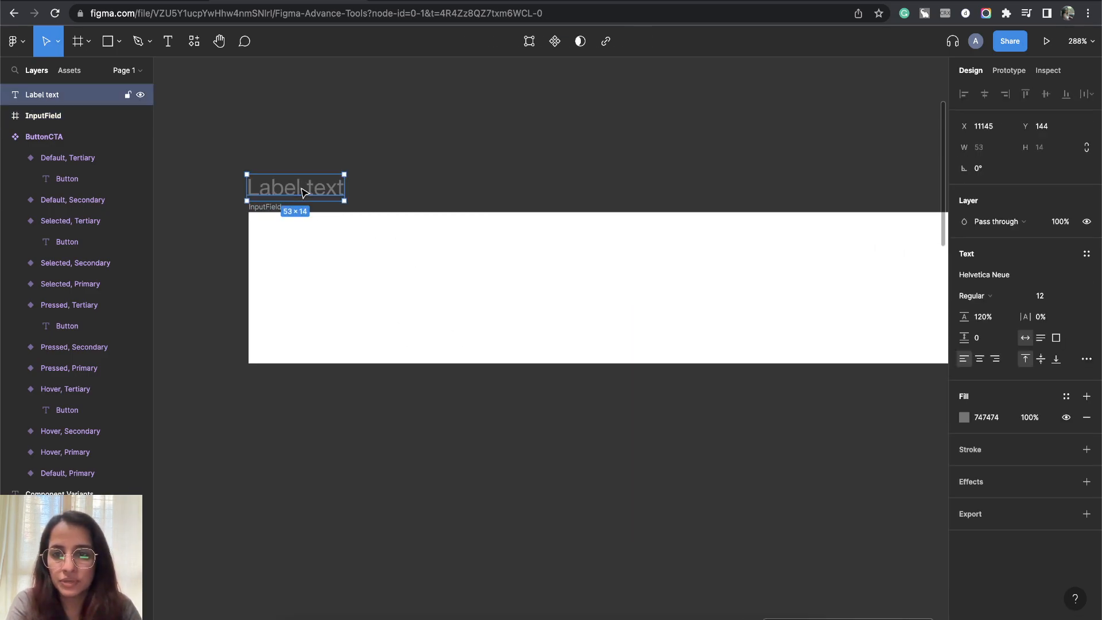
left_click_drag(322, 192, 362, 293)
double_click(324, 287)
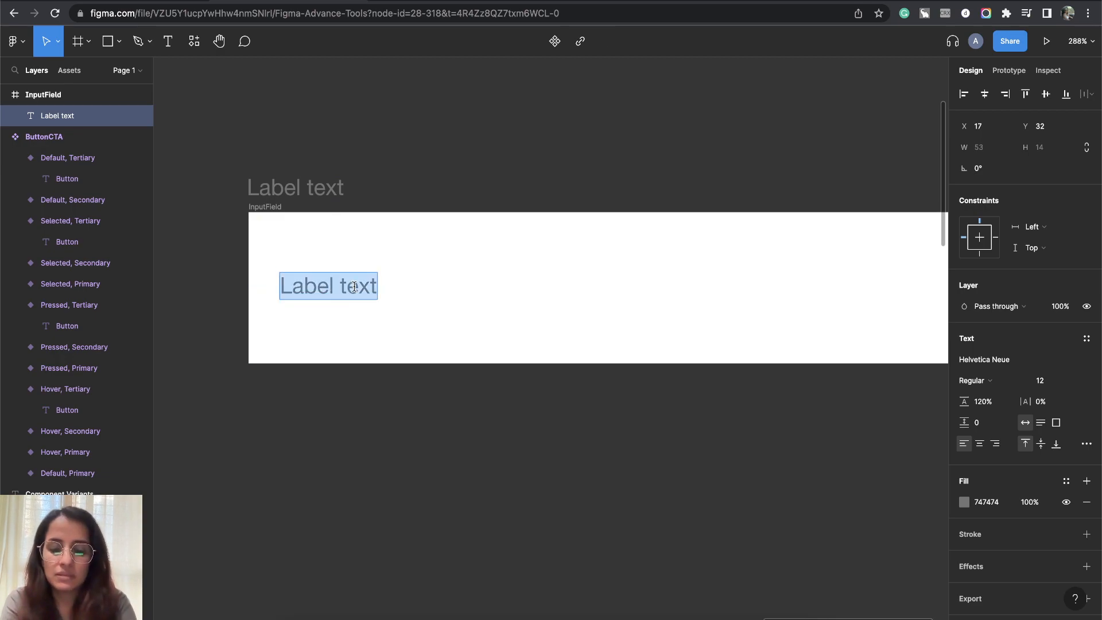
type("Place ")
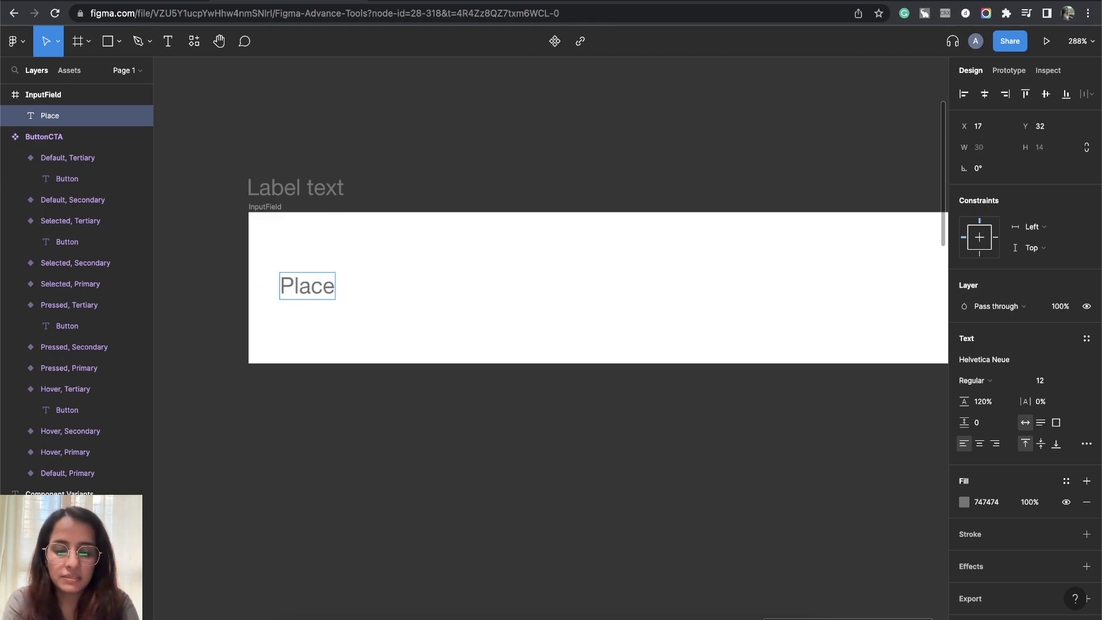
type("holder")
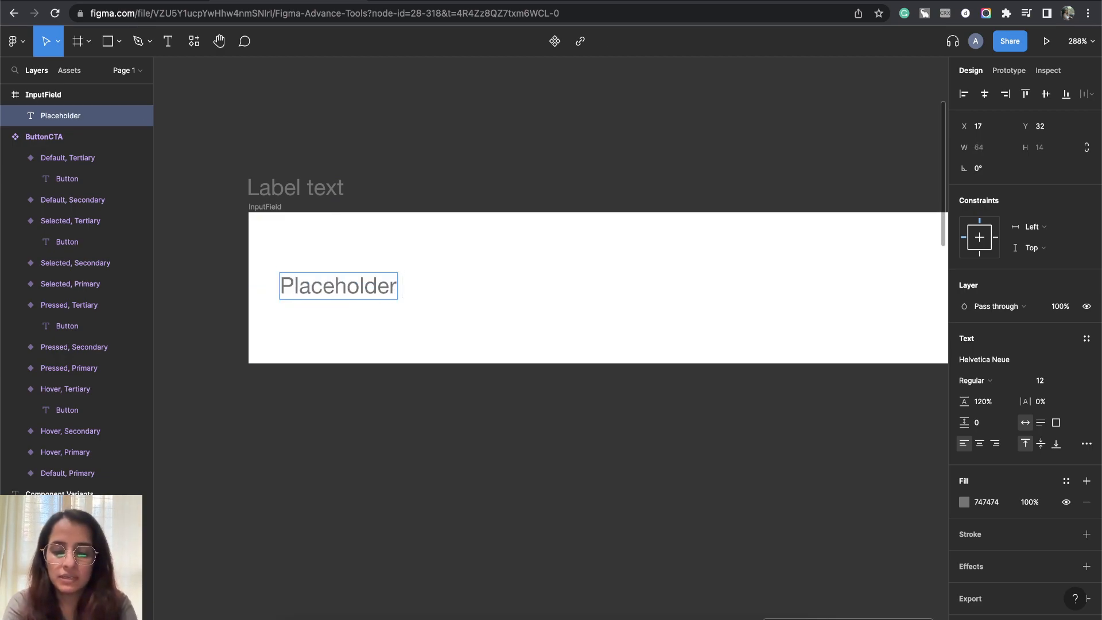
type(" Text")
key("Escape")
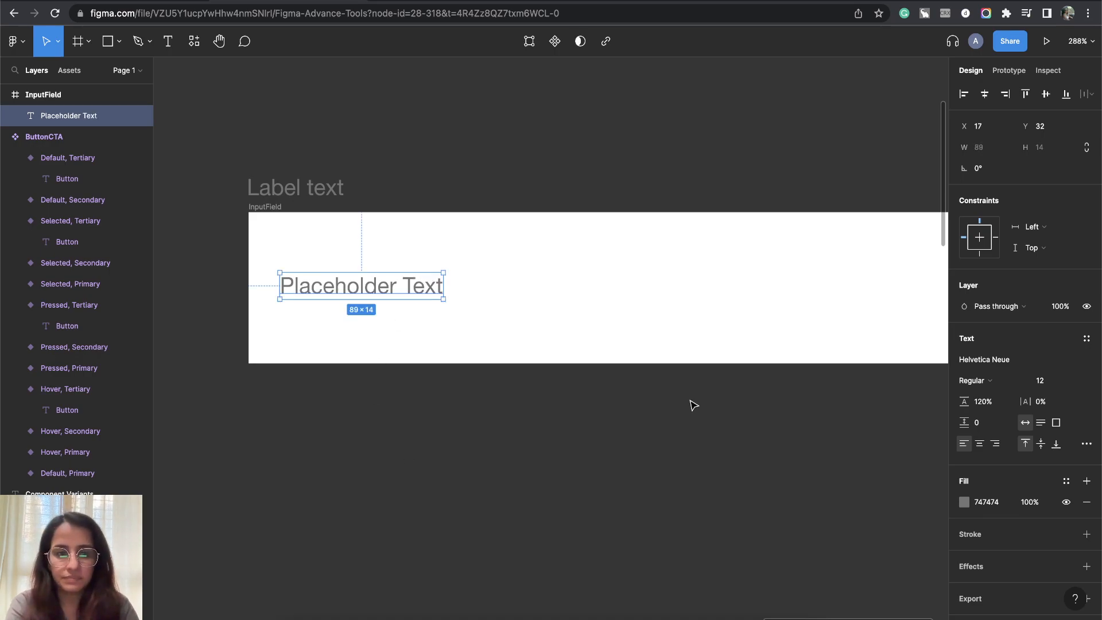
Set the placeholder text's font size to 24
left_click(1047, 381)
type("24")
key("Return")
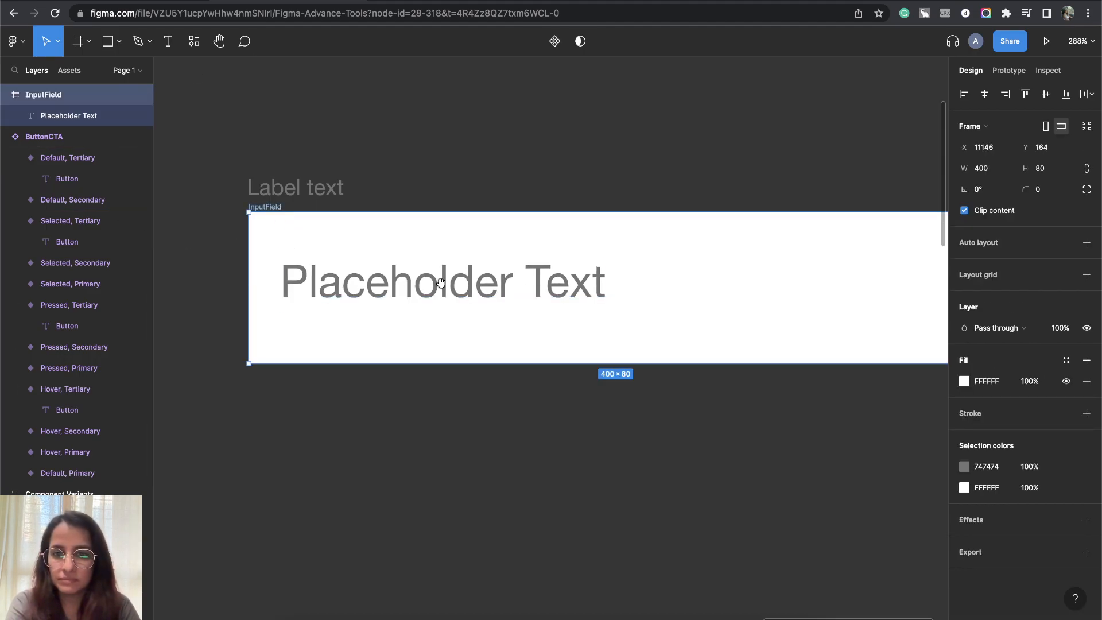
Move the label text above the InputField frame to Y 142 and increase its font size to 16
scroll(438, 280, "up", 2)
left_click(334, 248)
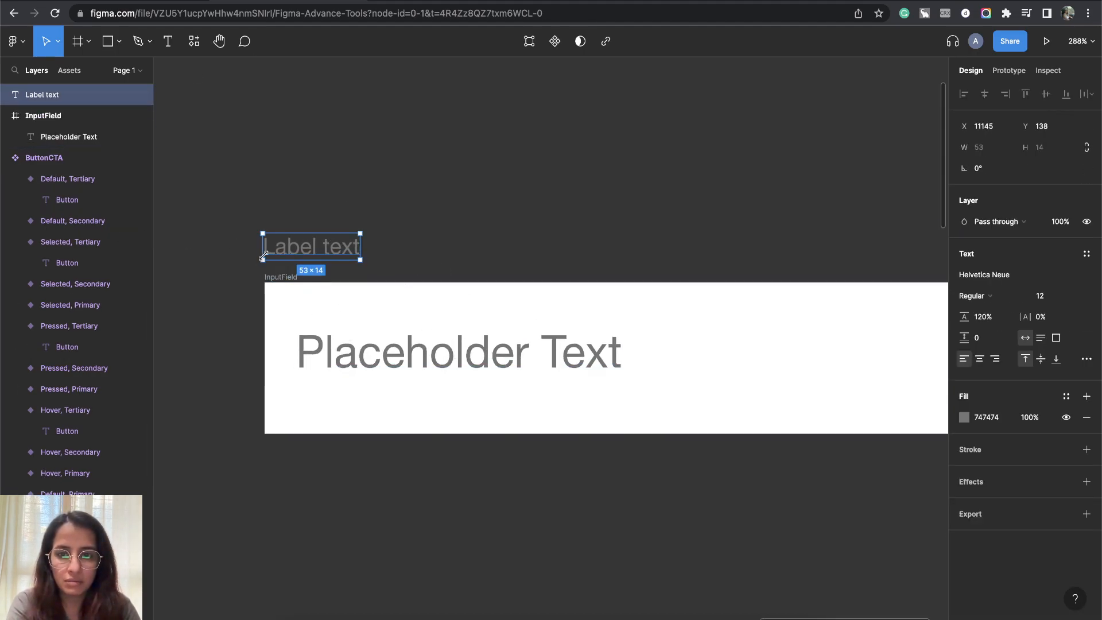
left_click_drag(307, 254, 310, 263)
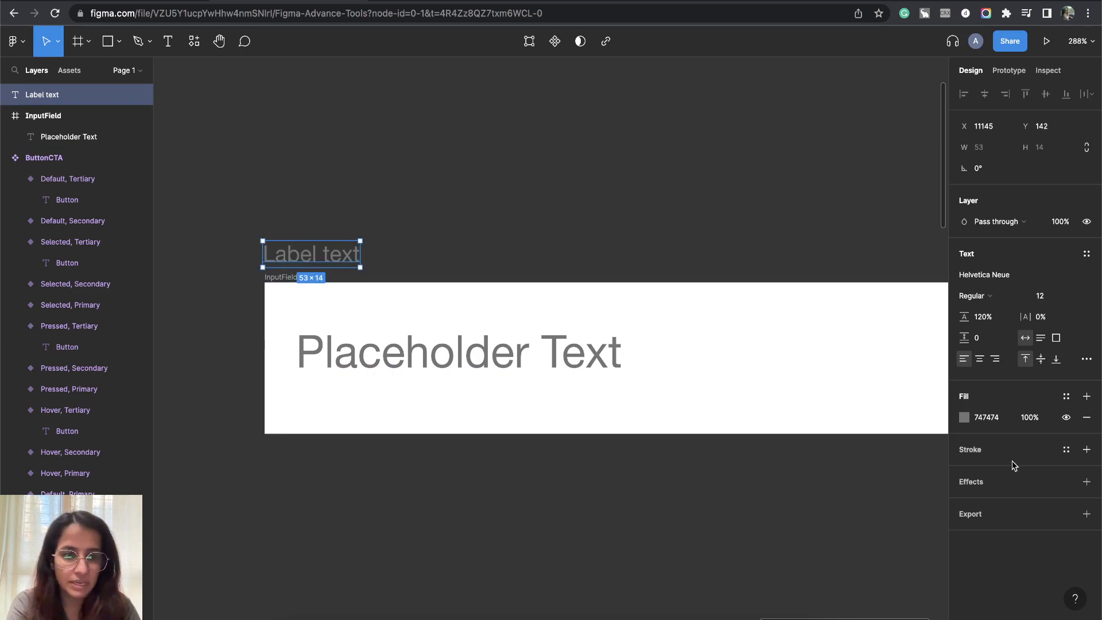
left_click(1043, 295)
key("Up")
key("Up")
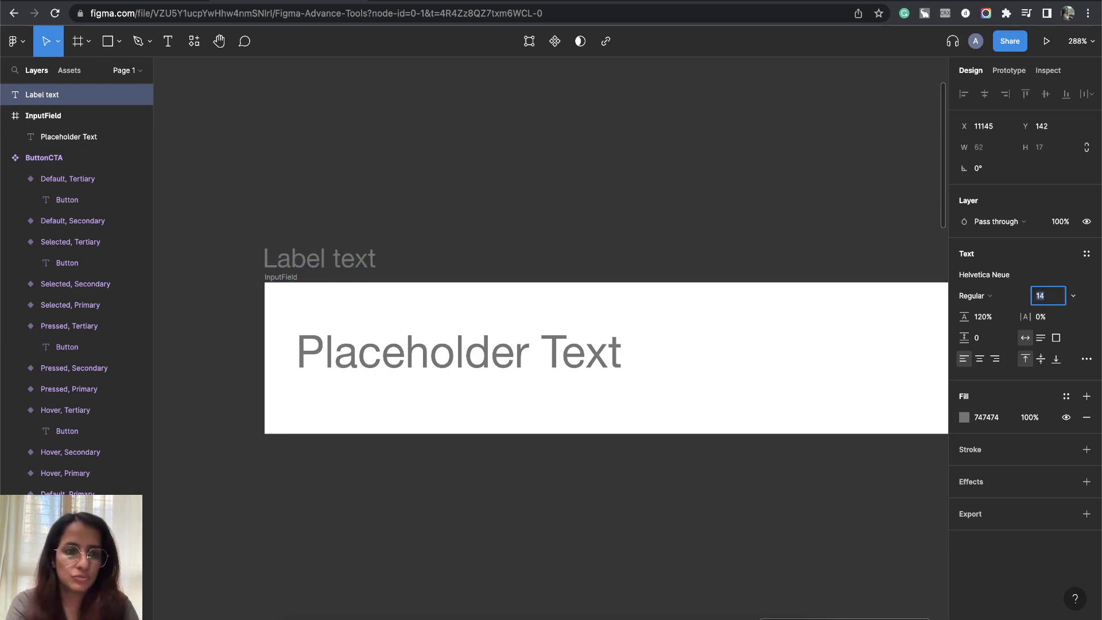
key("Up")
key("Up")
left_click(378, 145)
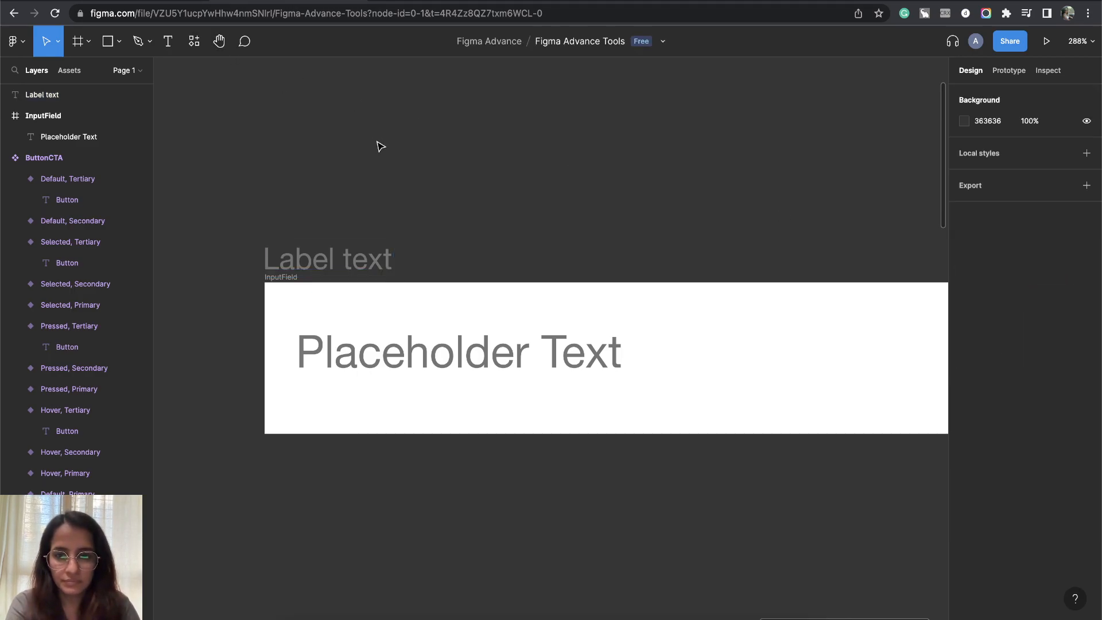
Nudge the label text up 10 px and shift the placeholder text down to Y 27 in its frame
left_click(365, 248)
key("shift+Up")
left_click(454, 357)
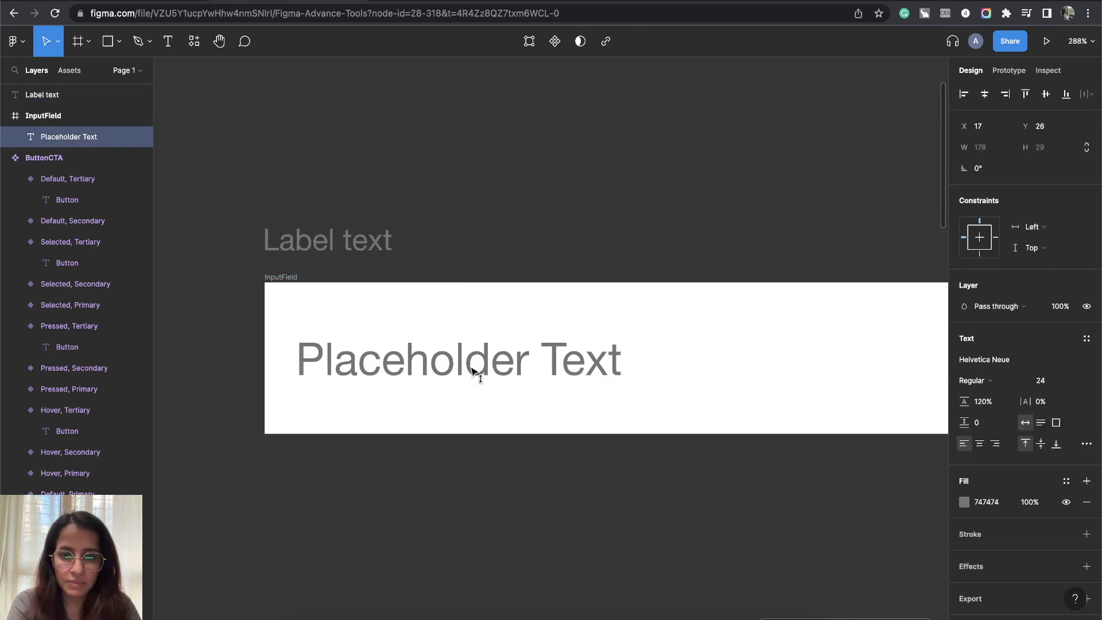
key("alt")
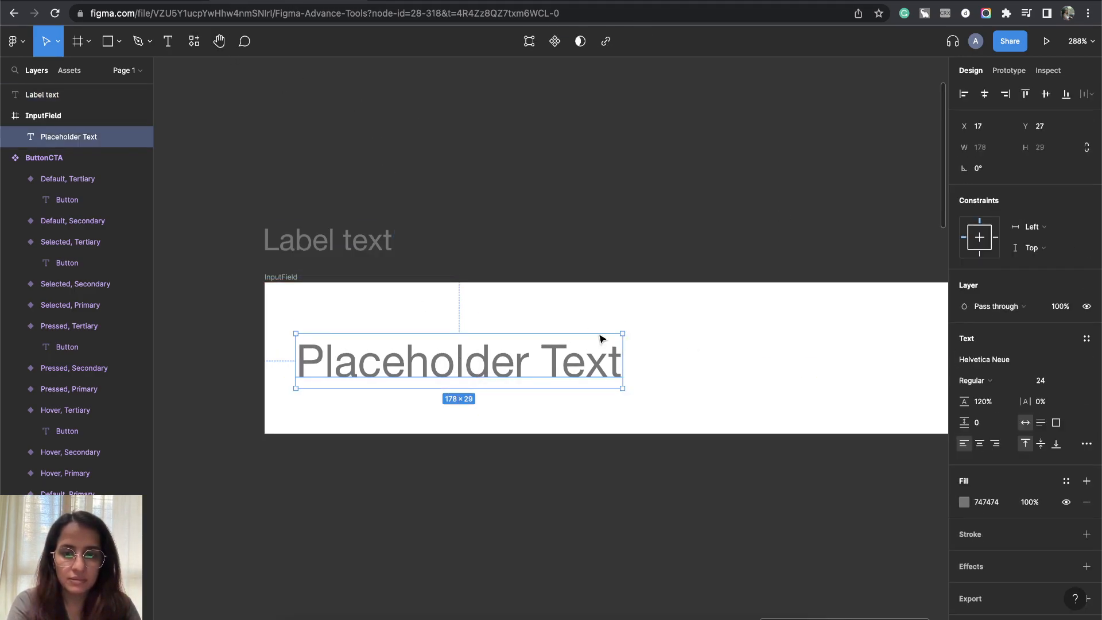
Add auto layout to the InputField frame and give it a fixed width of 400
left_click(287, 284)
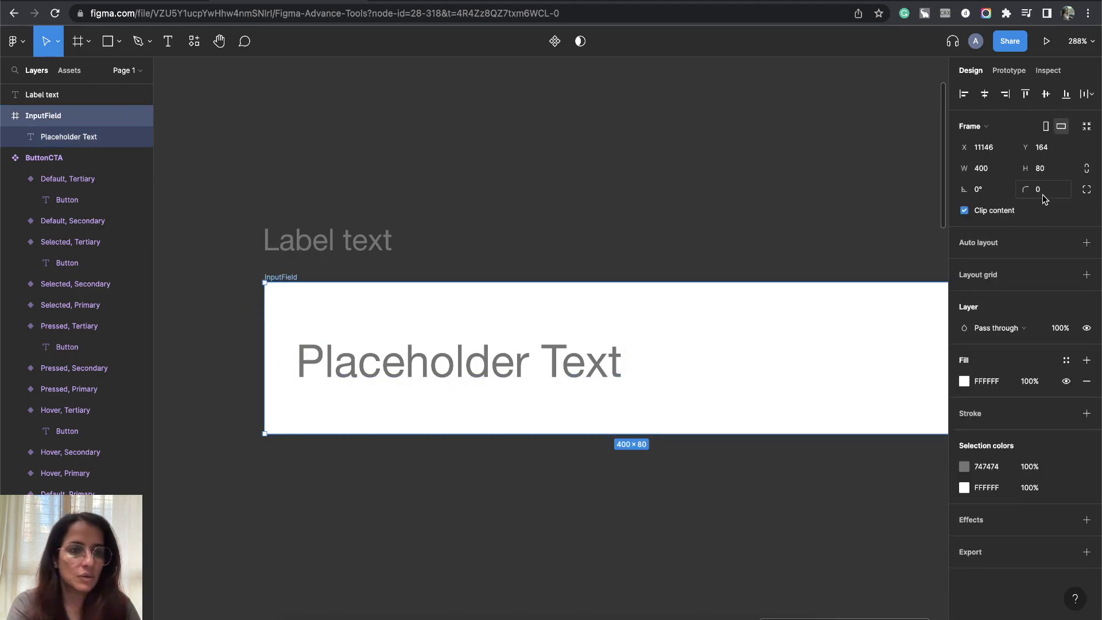
left_click(1086, 243)
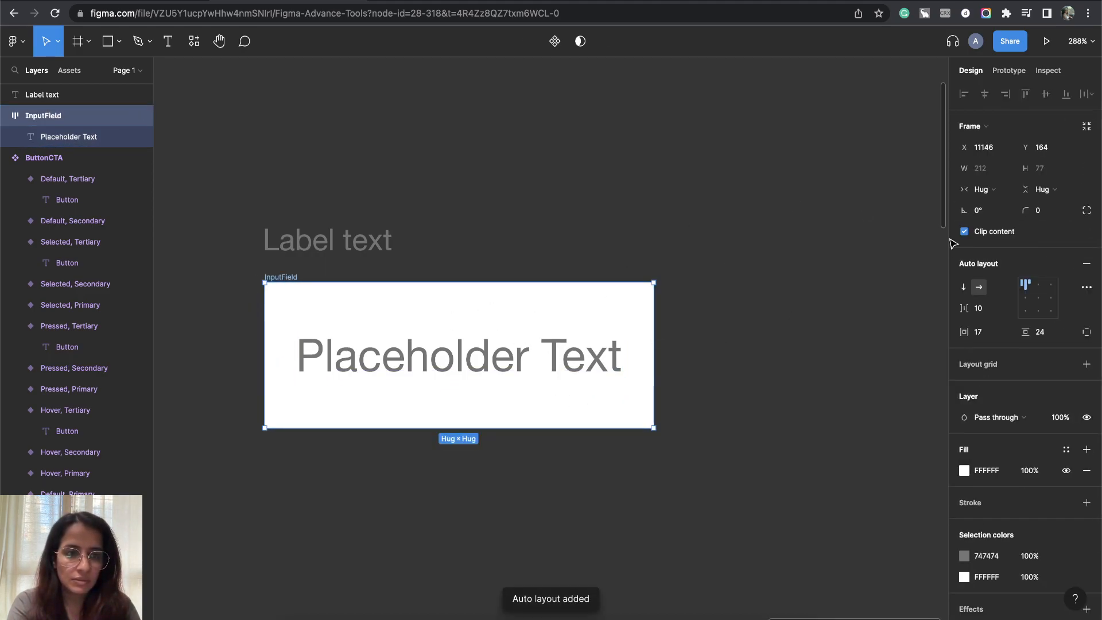
left_click(982, 189)
left_click(995, 174)
left_click(993, 170)
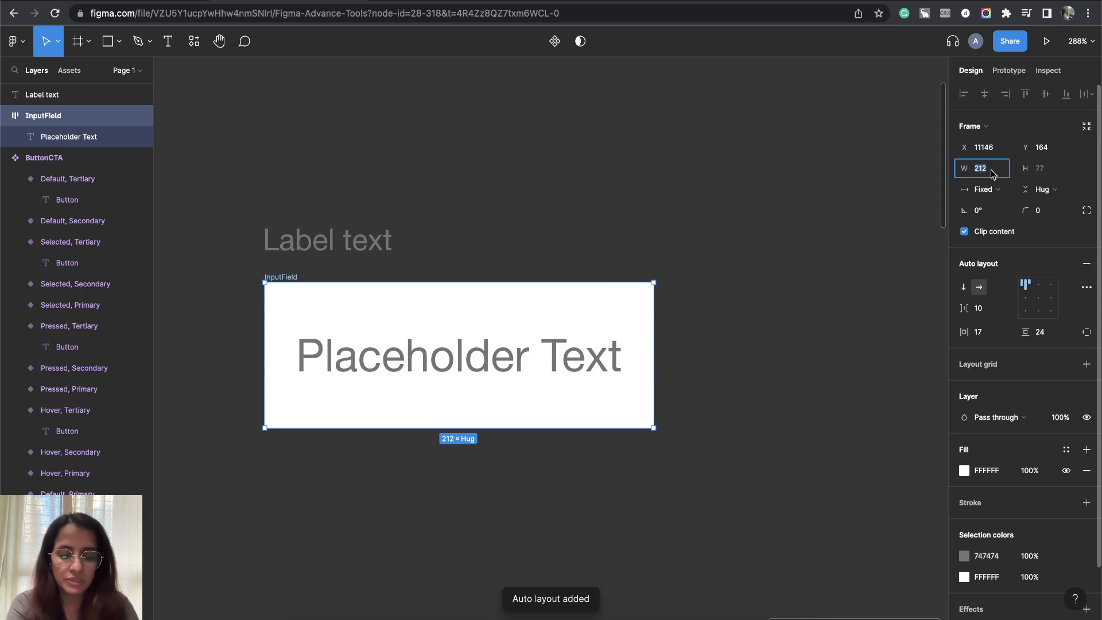
type("400")
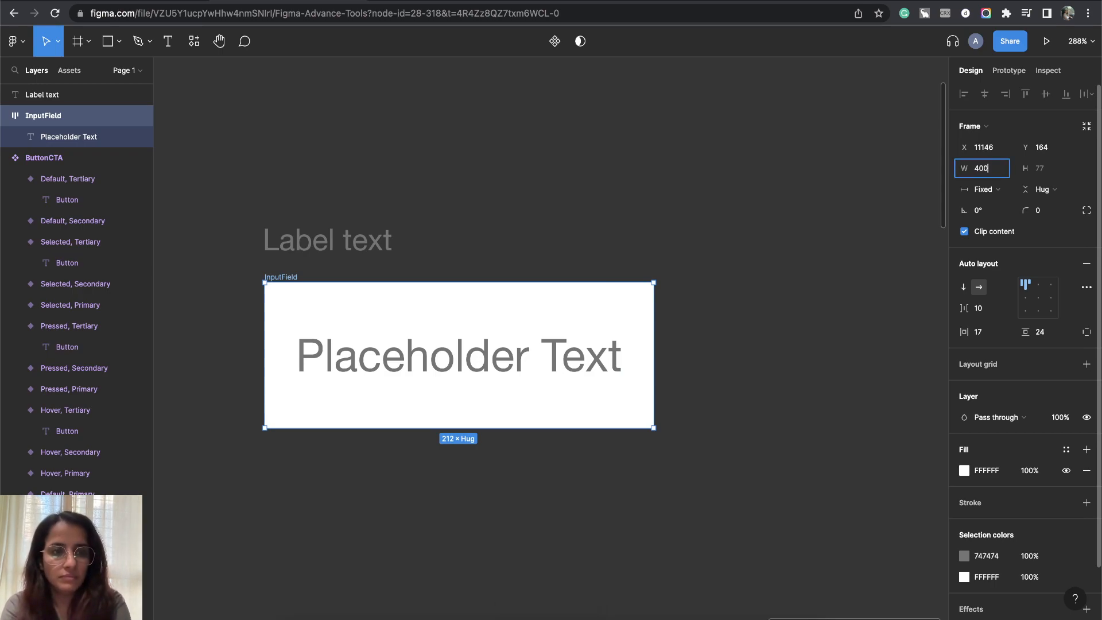
key("Return")
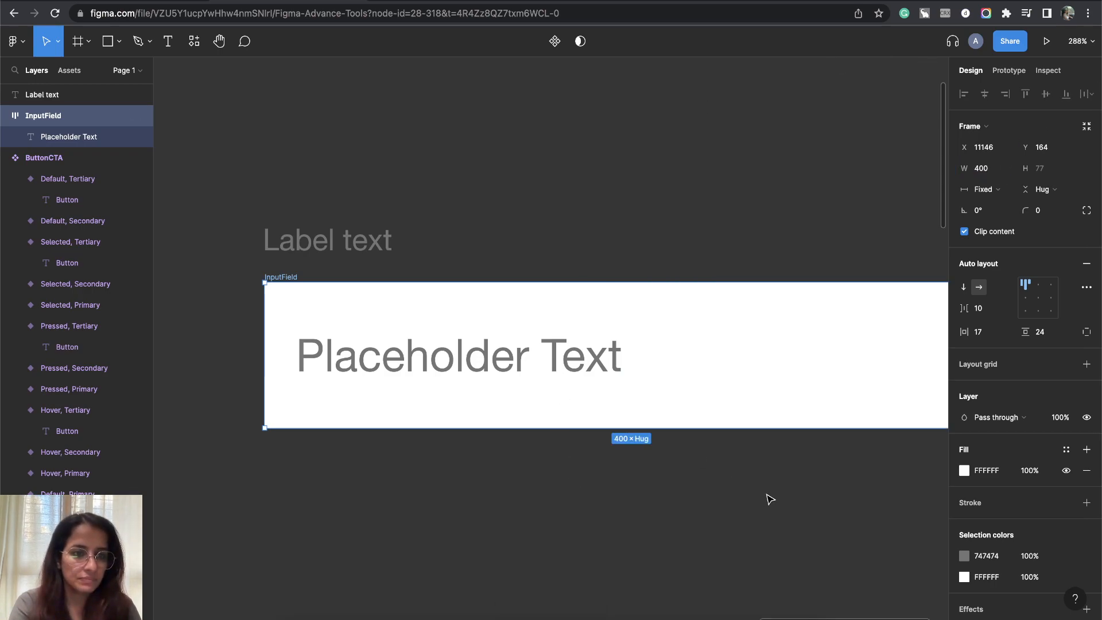
Set the InputField frame's horizontal auto layout padding to 12
scroll(677, 428, "down", 3)
left_click(501, 348)
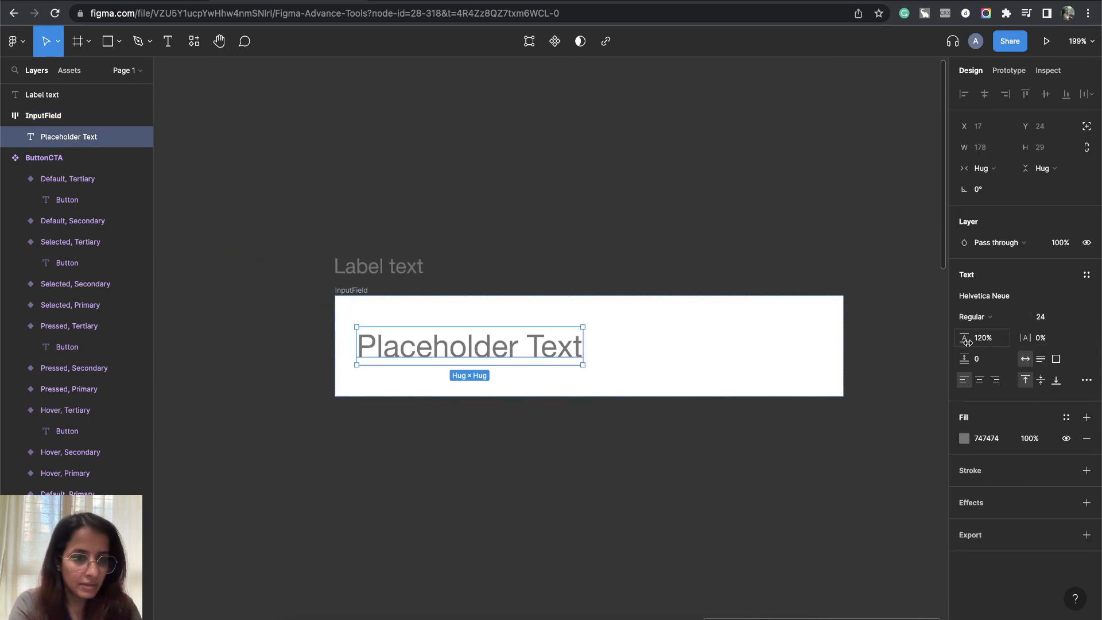
left_click(615, 456)
left_click(365, 291)
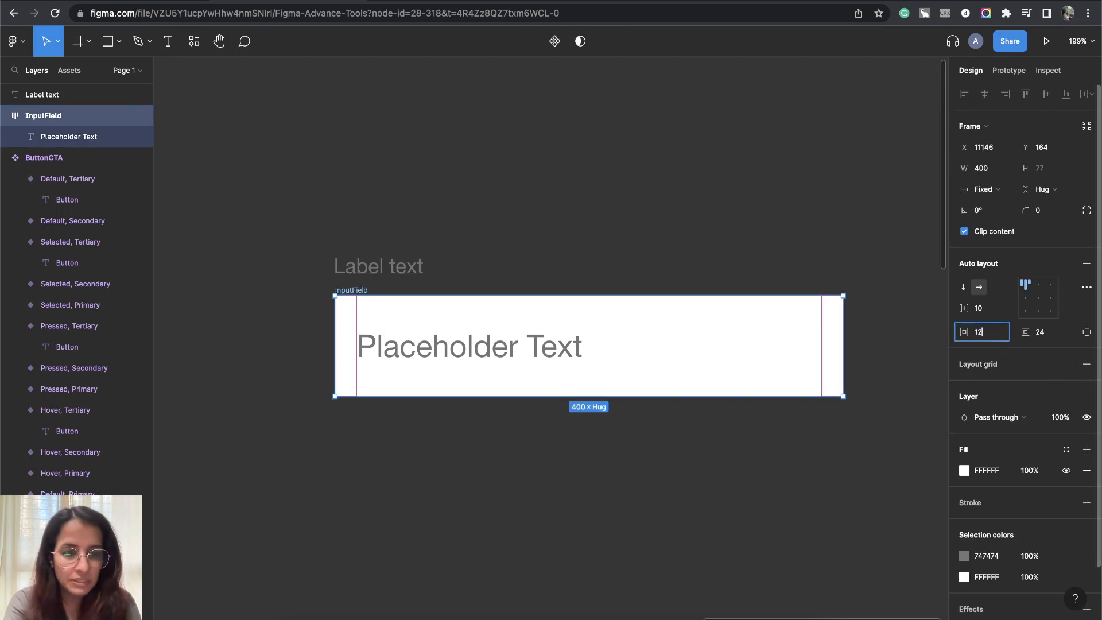
key("Tab")
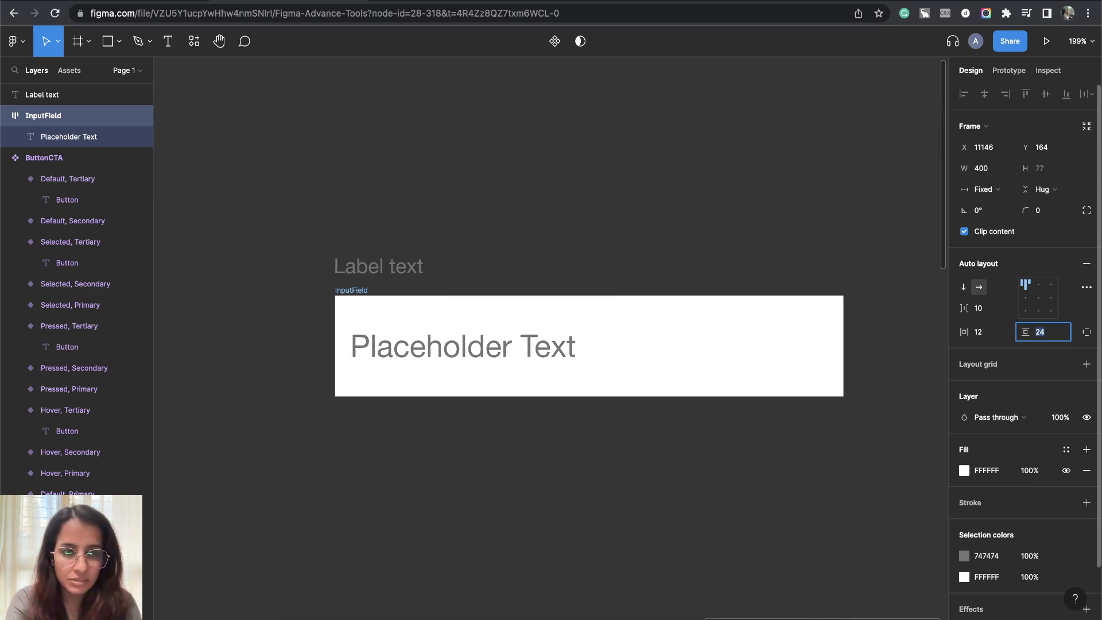
key("Return")
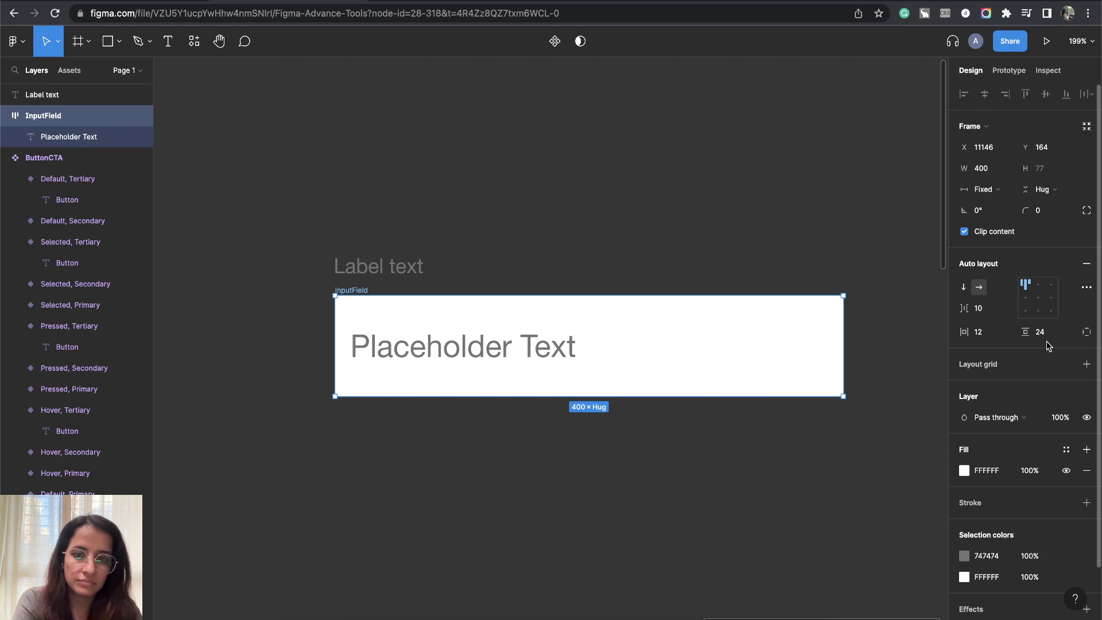
Change the InputField frame's vertical padding to 12 and its horizontal padding to 24
left_click(1030, 332)
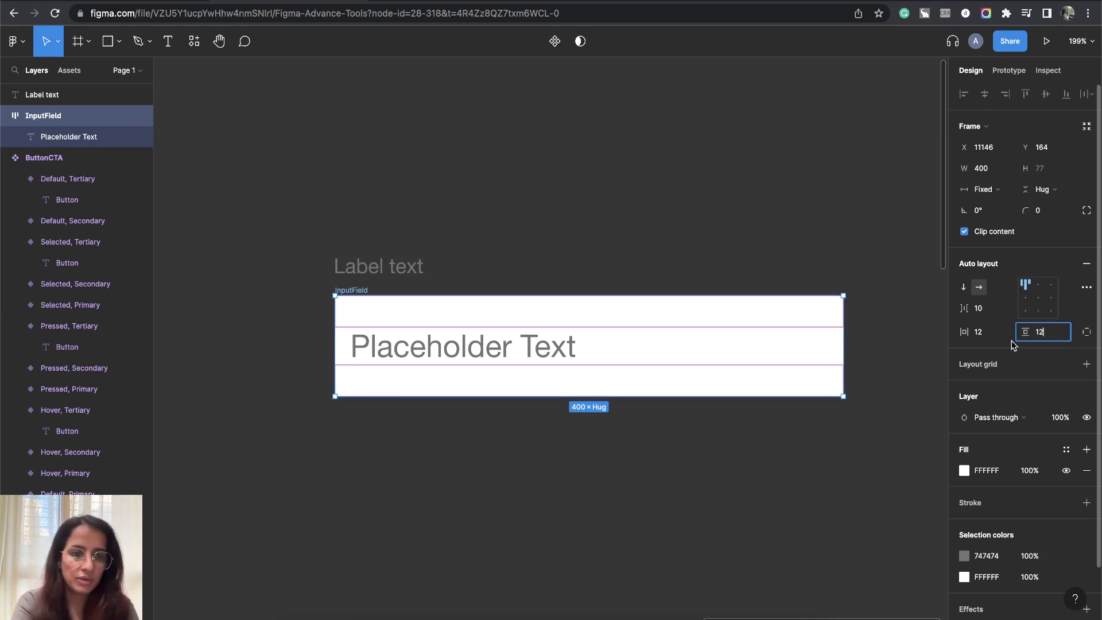
type("12")
left_click(992, 336)
type("1")
key("BackSpace")
type("24")
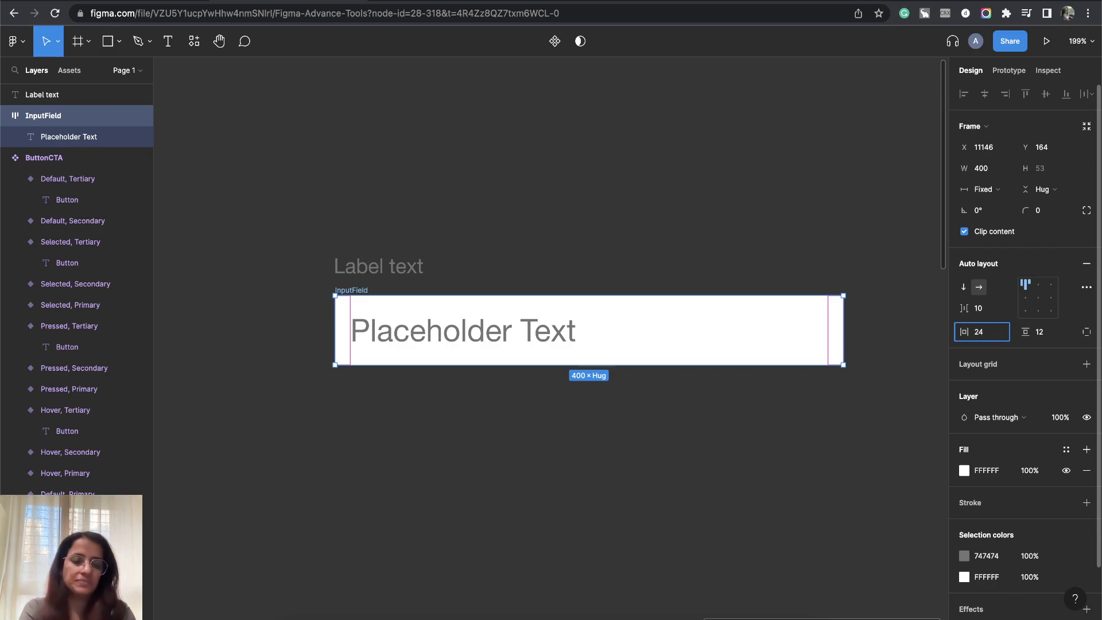
key("Return")
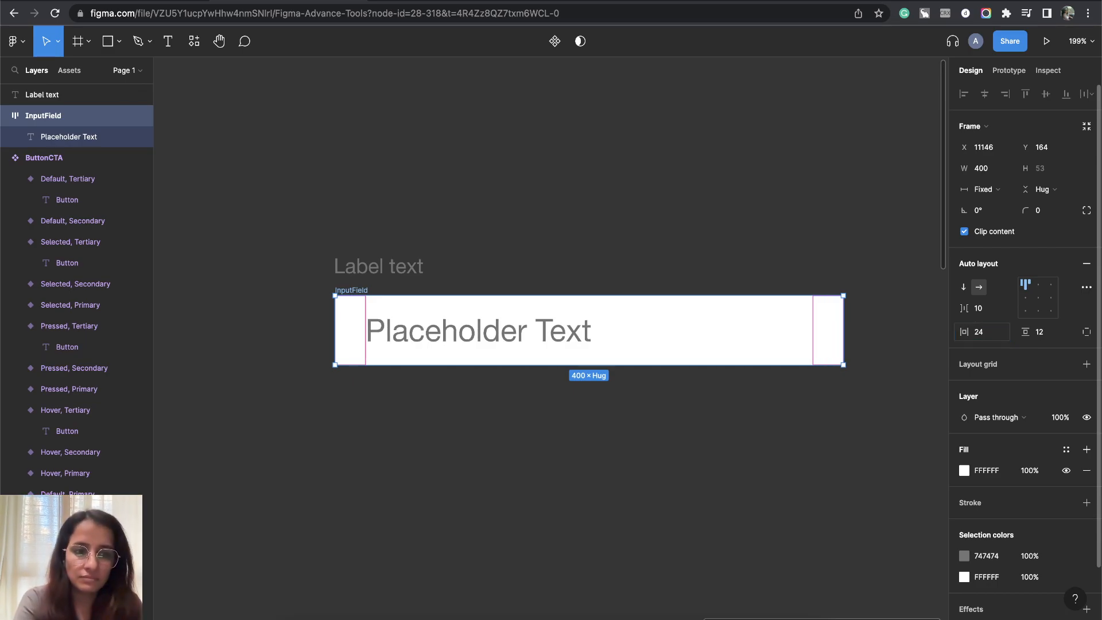
Undo the padding changes made to the InputField frame
left_click(791, 428)
key("super+z")
key("super+z")
key("super+z")
key("super+z")
key("super+z")
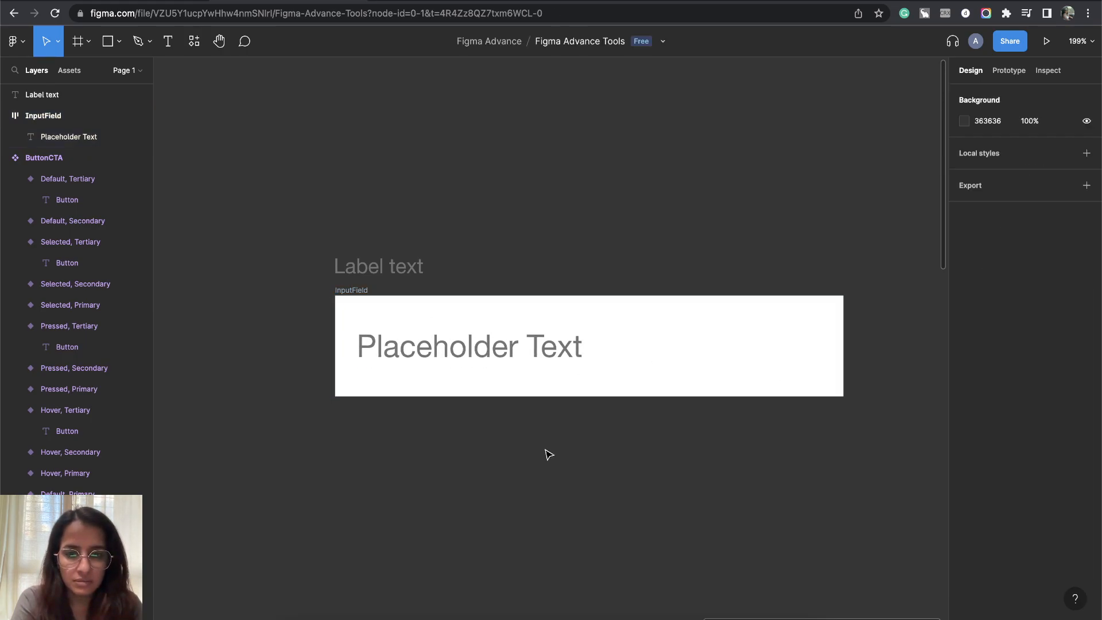
Set both the horizontal and vertical auto layout padding of the InputField frame to 12
left_click(583, 324)
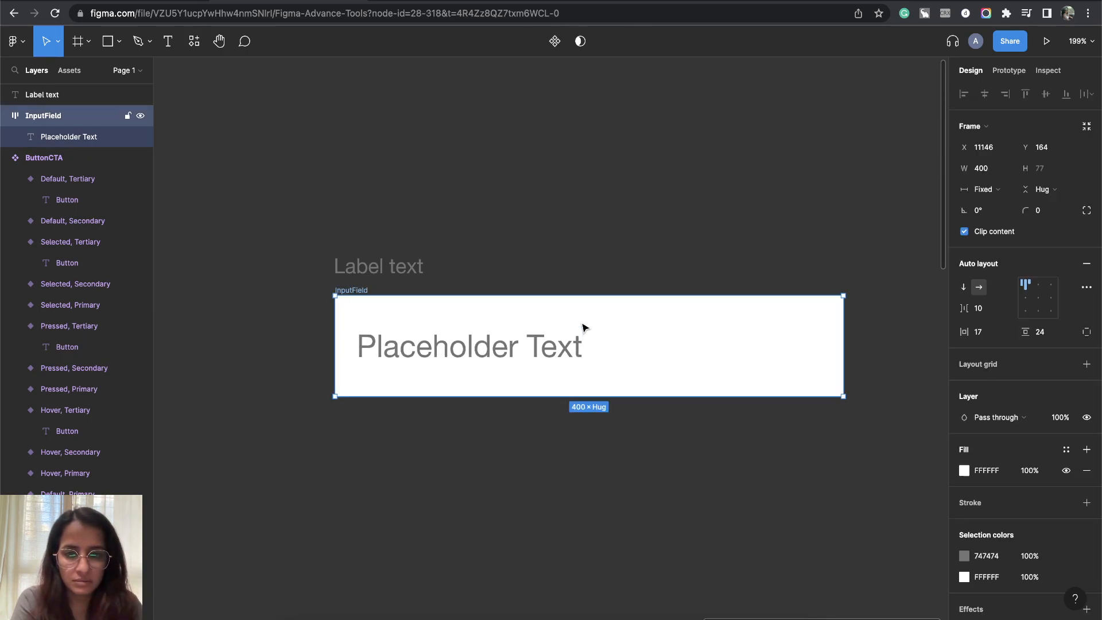
left_click(978, 332)
type("12")
key("Tab")
type("12")
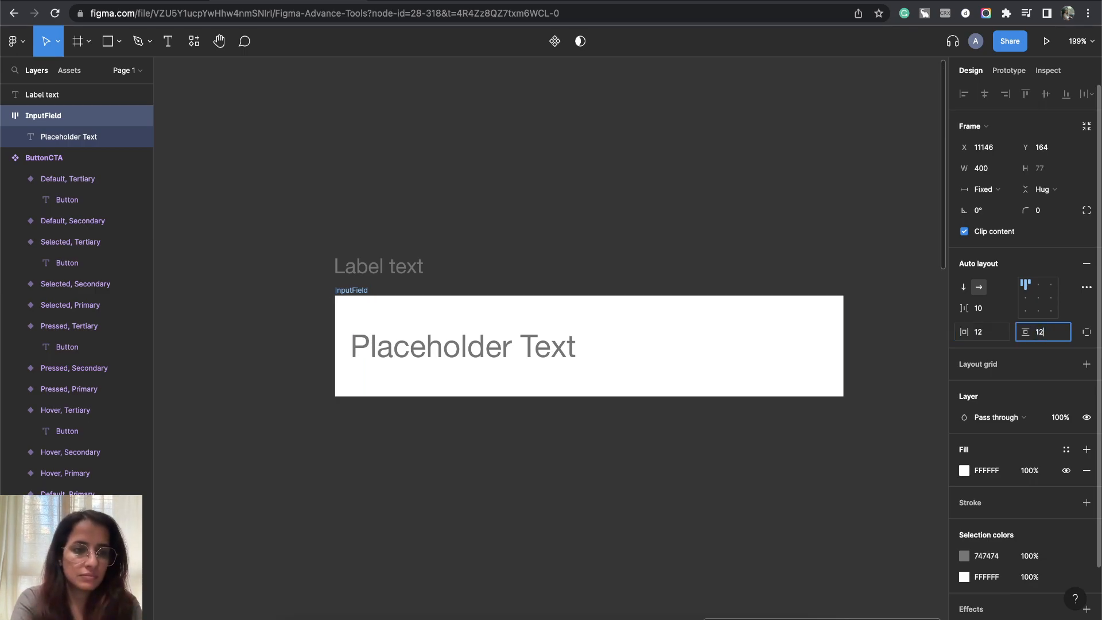
key("Return")
left_click(627, 460)
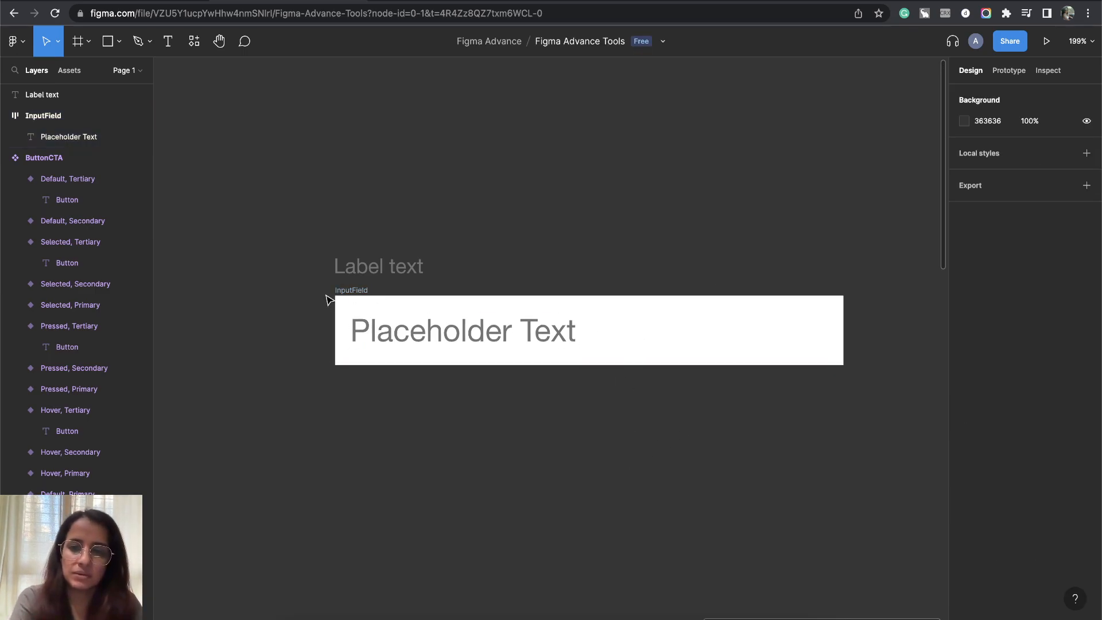
Wrap the label text and the InputField frame together in a vertical auto layout frame with top-left alignment
left_click(351, 290)
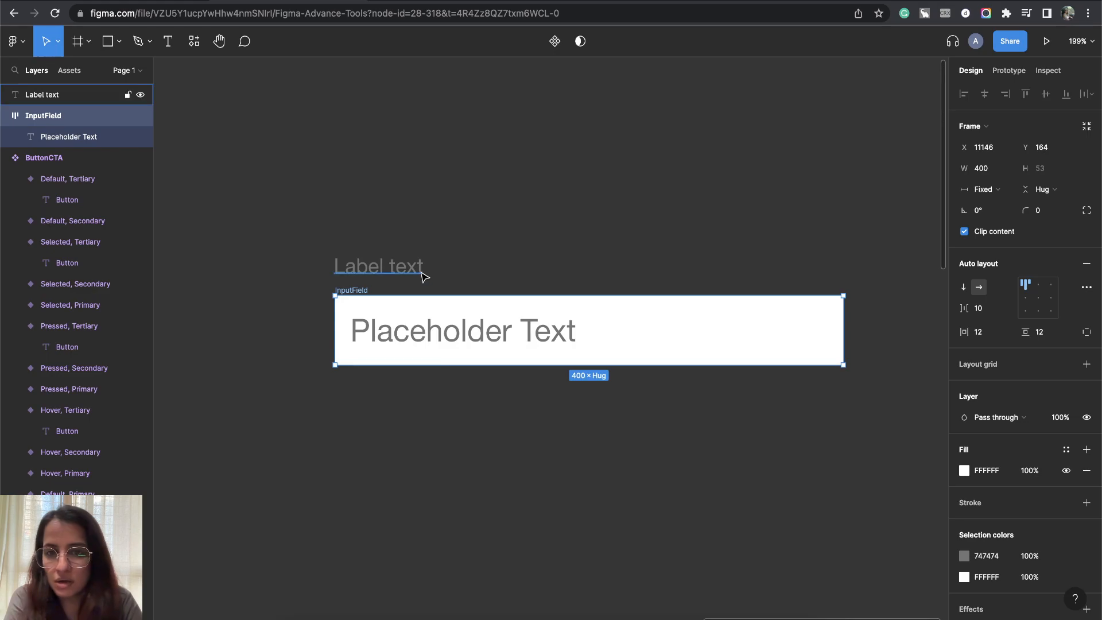
left_click(337, 243)
left_click_drag(261, 217, 918, 469)
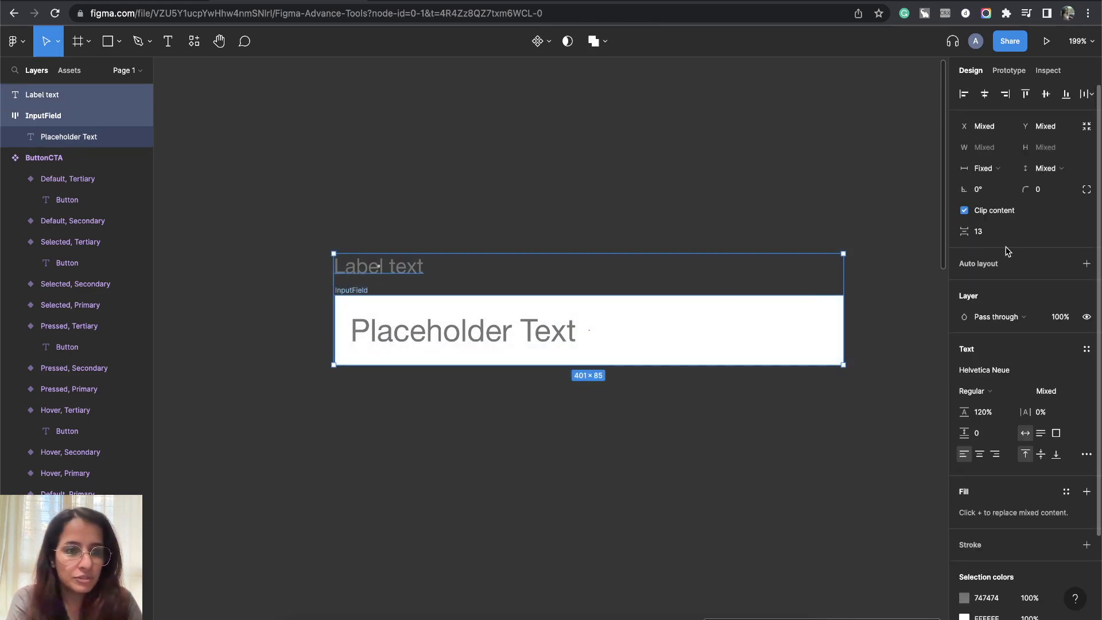
left_click(1086, 265)
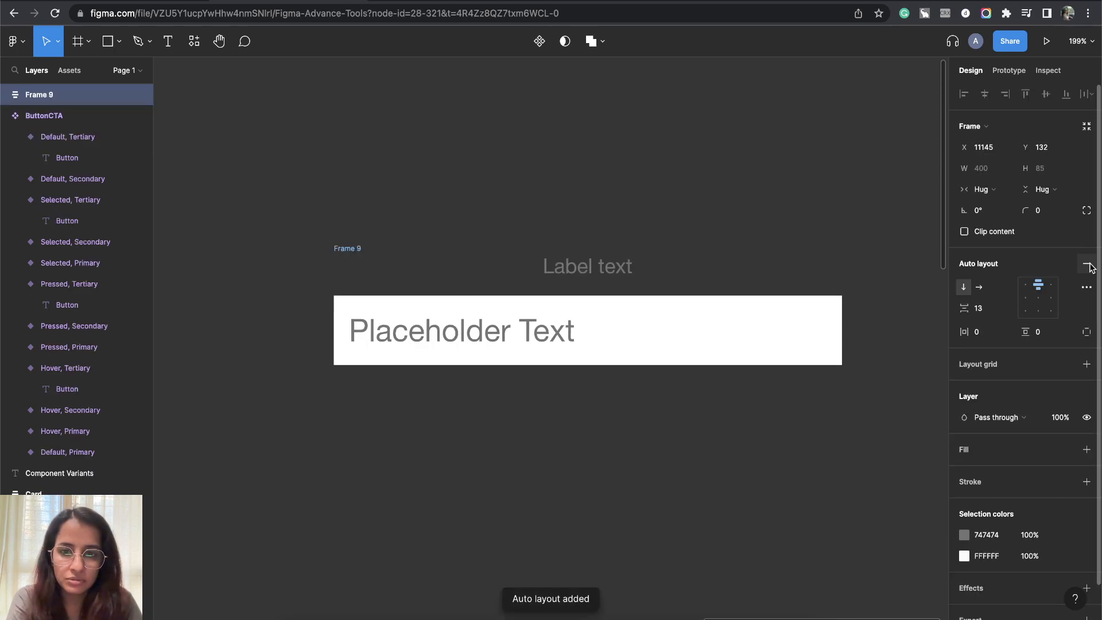
left_click(1025, 284)
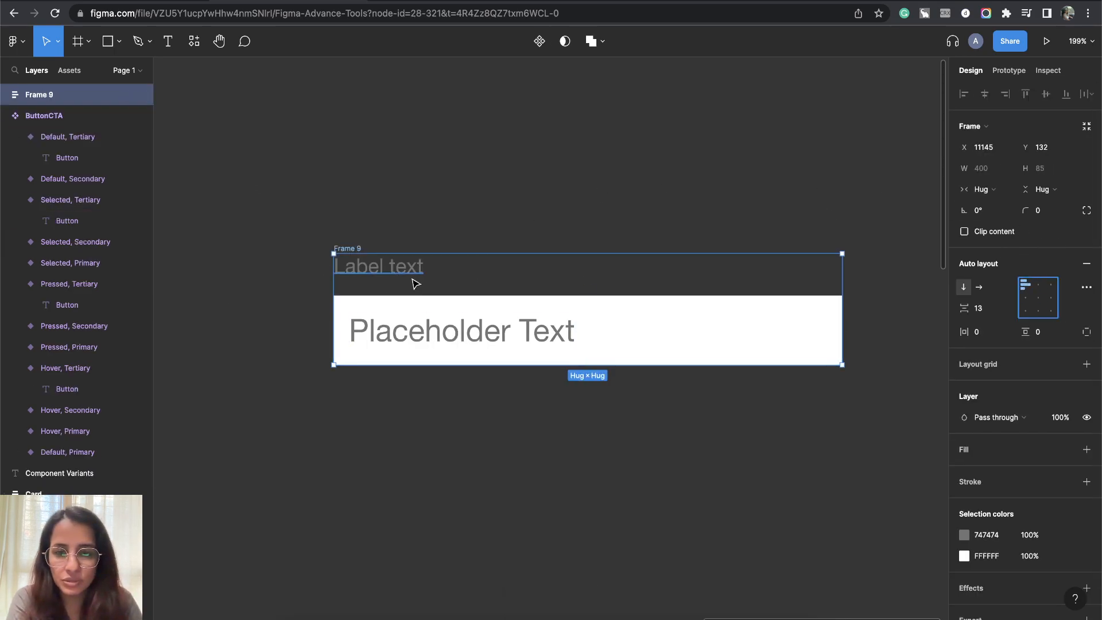
Set the vertical spacing between the label text and the input box to 4 in the outer frame
left_click(955, 309)
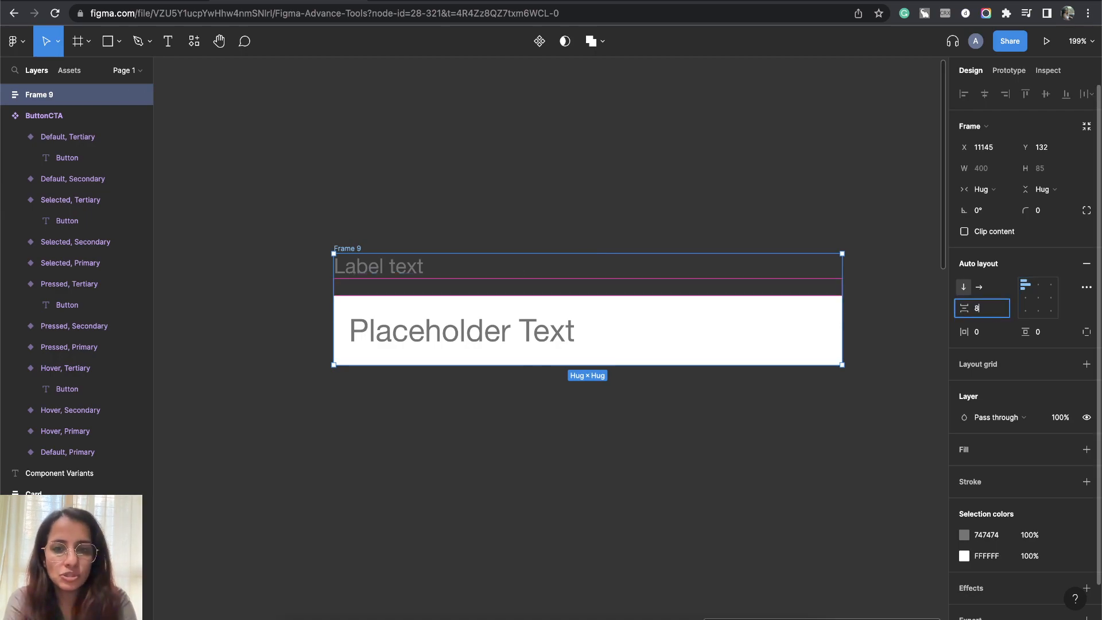
type("8")
key("Return")
left_click(989, 312)
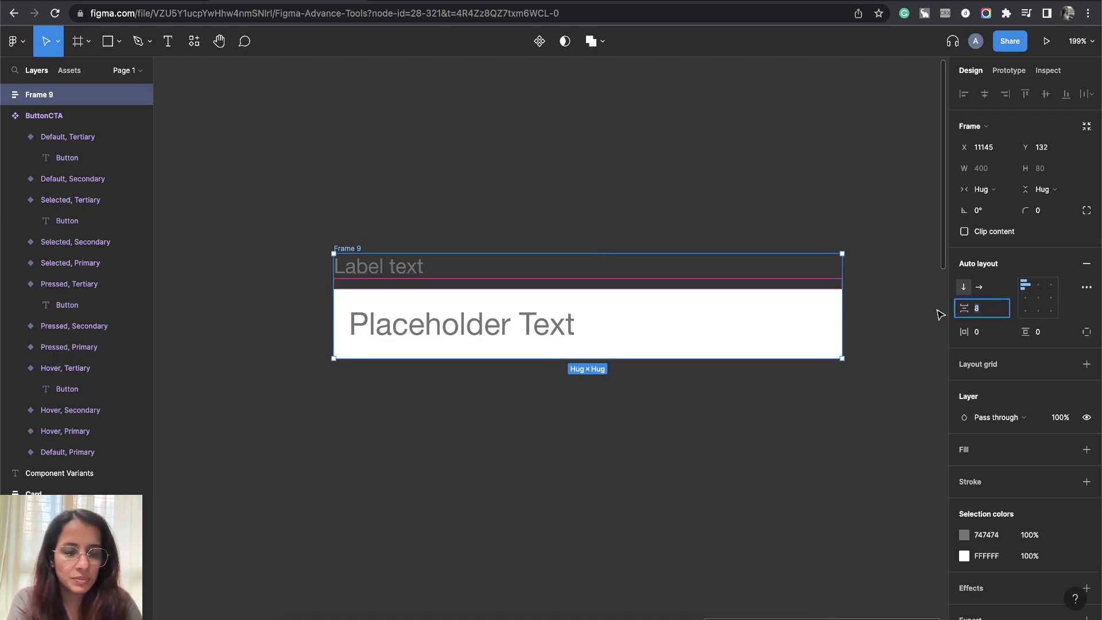
key("Down")
key("Down")
key("Down")
key("Down")
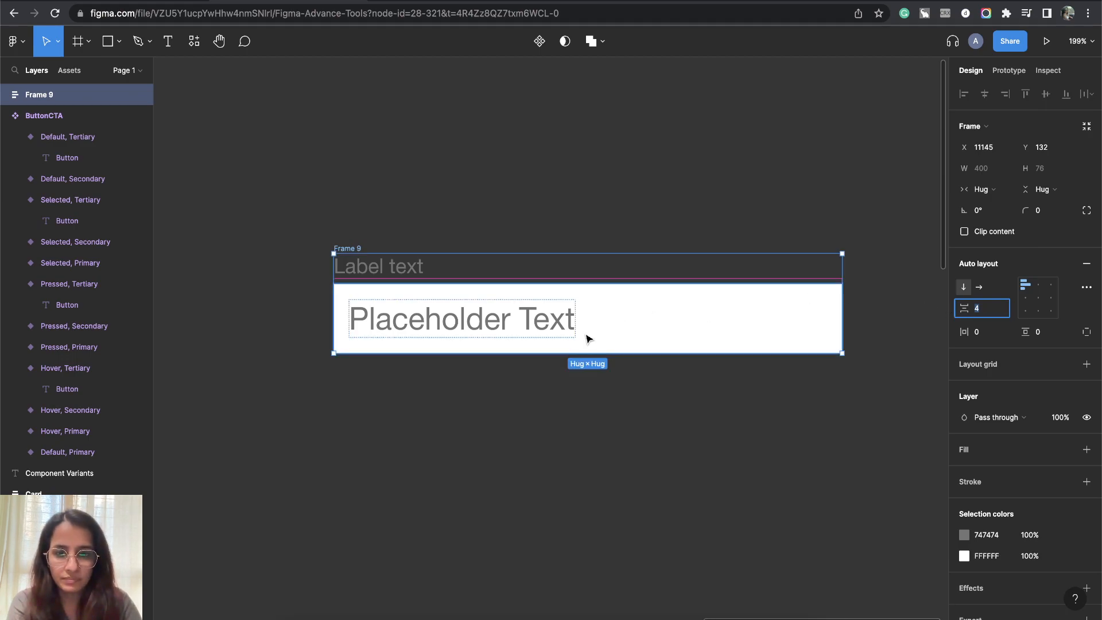
left_click(453, 223)
Rename the outer frame as InputField, copying the name from the nested frame
left_click(91, 101)
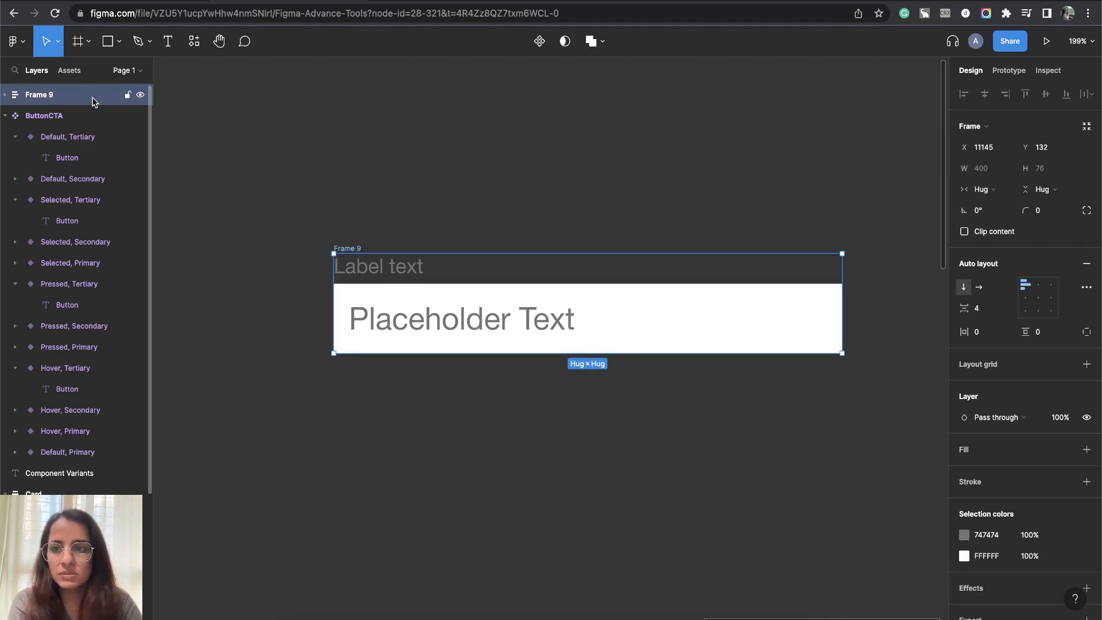
left_click(7, 94)
left_click(57, 133)
double_click(56, 133)
key("ctrl+c")
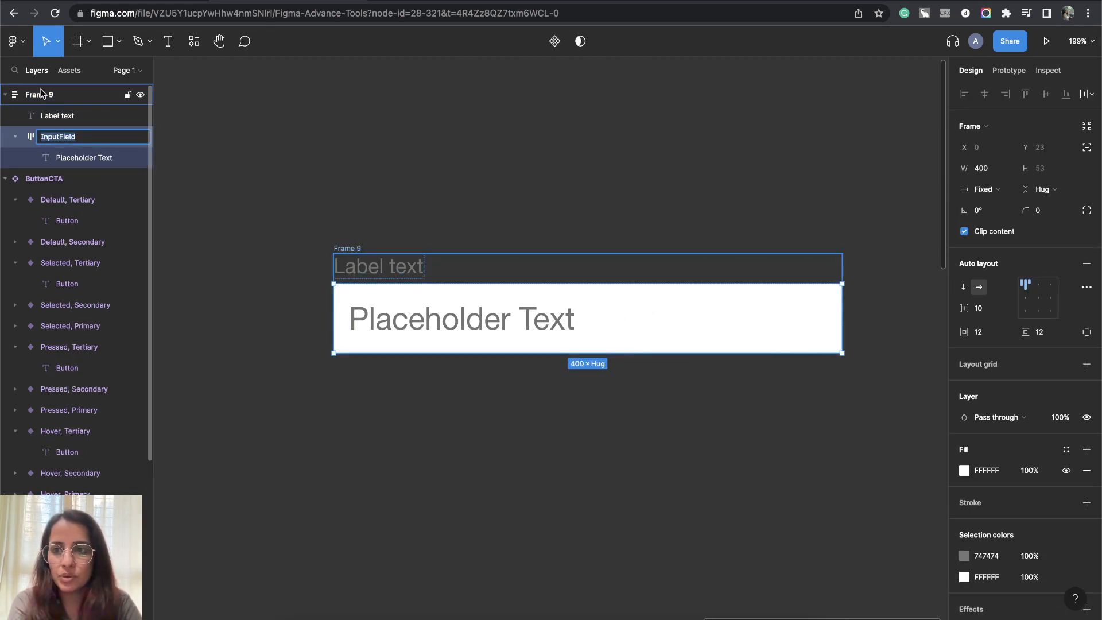
left_click(41, 93)
double_click(42, 93)
key("ctrl+v")
key("Return")
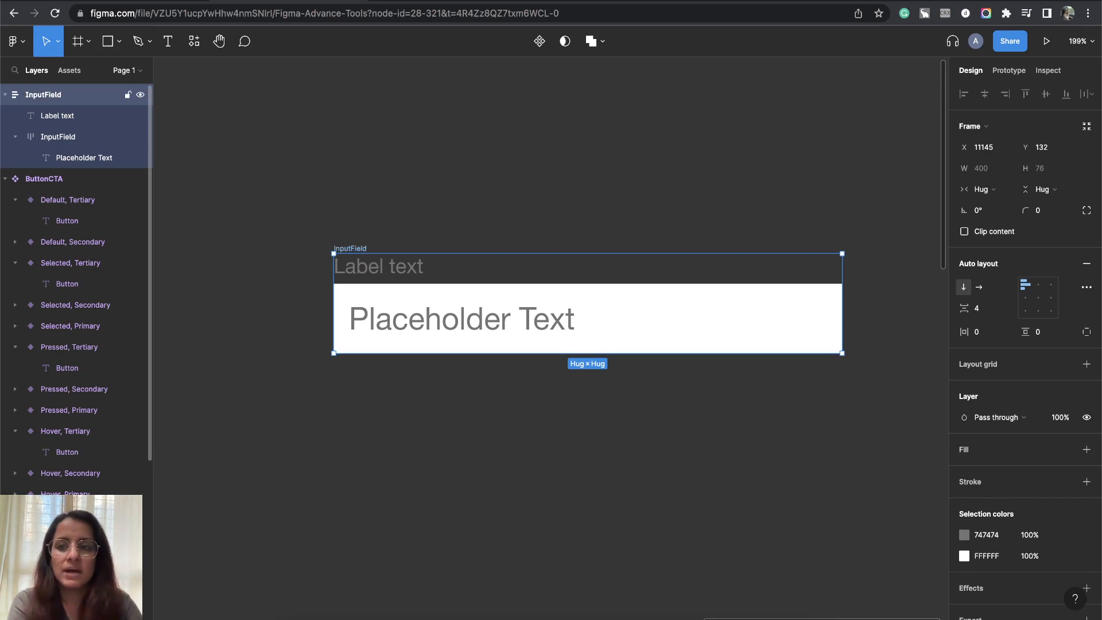
left_click(455, 430)
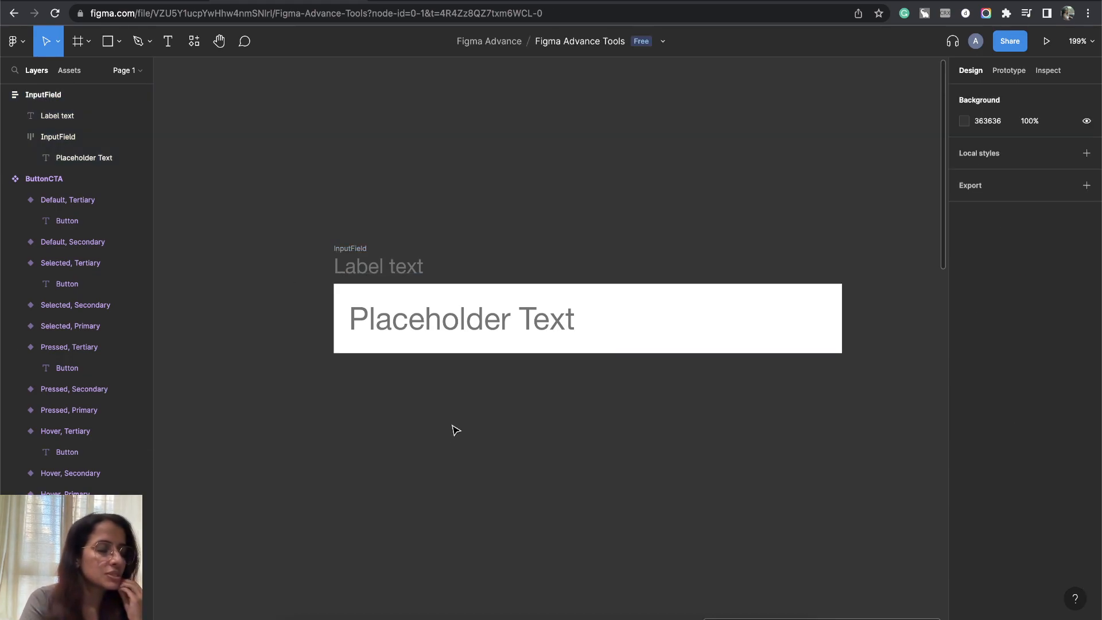
Duplicate the label text and move the copy below the input box inside the outer frame
left_click(370, 271)
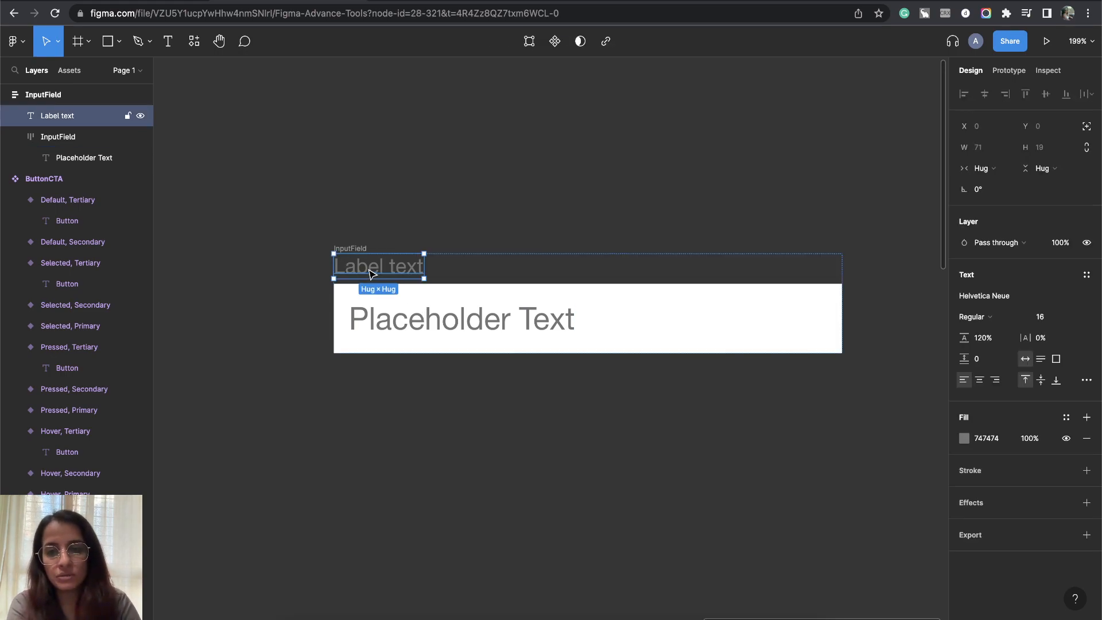
key("ctrl+d")
key("Down")
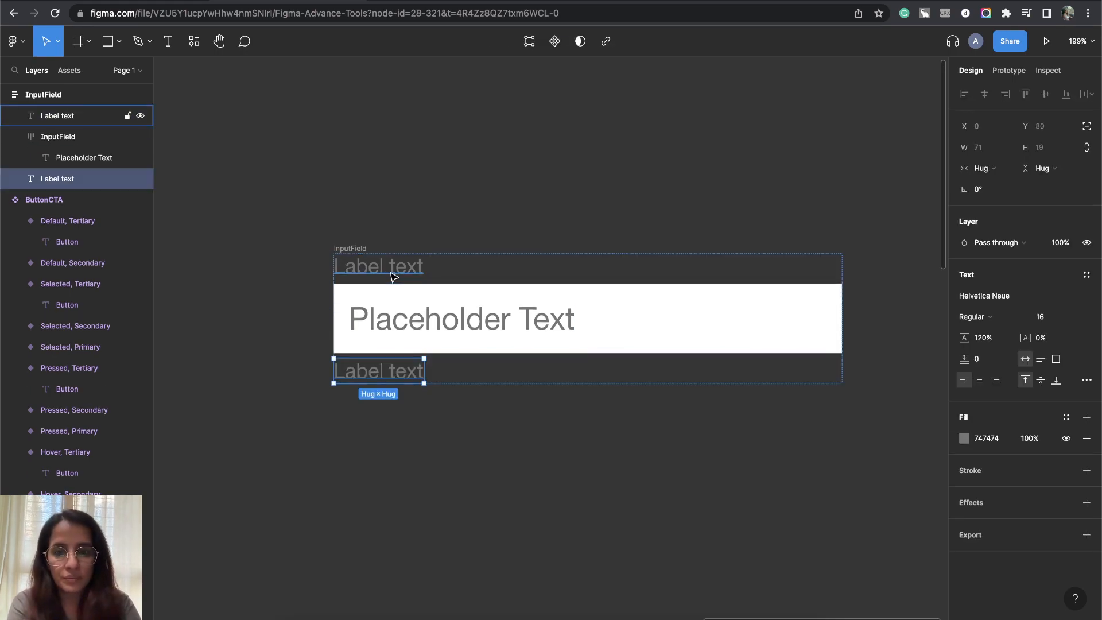
Change the text of the duplicated label below the input box to "Error Message"
double_click(372, 371)
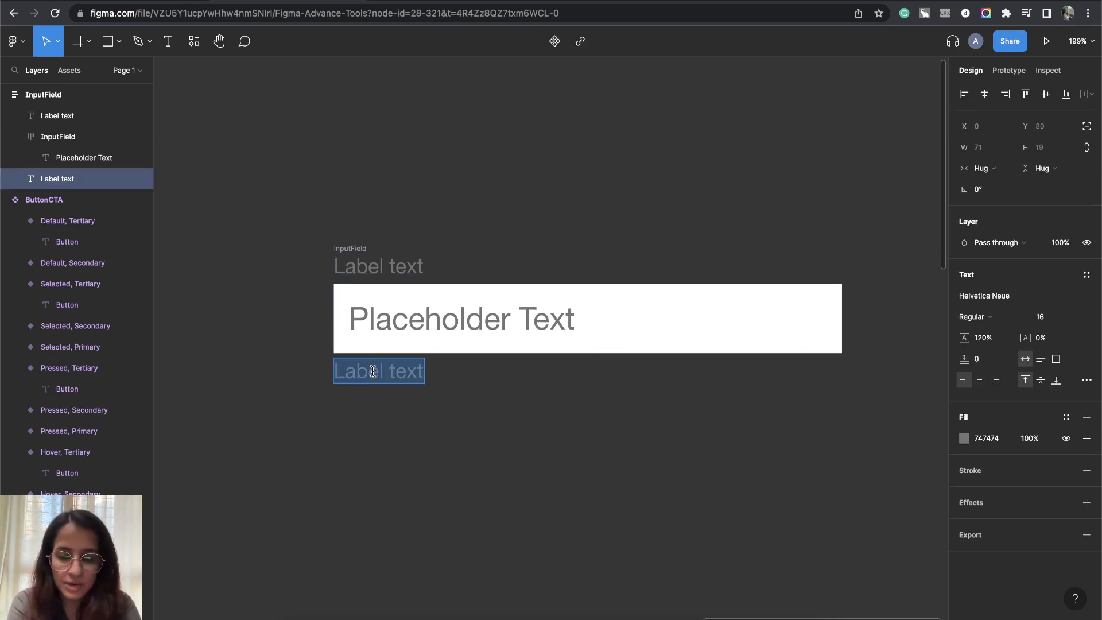
type("Error Message")
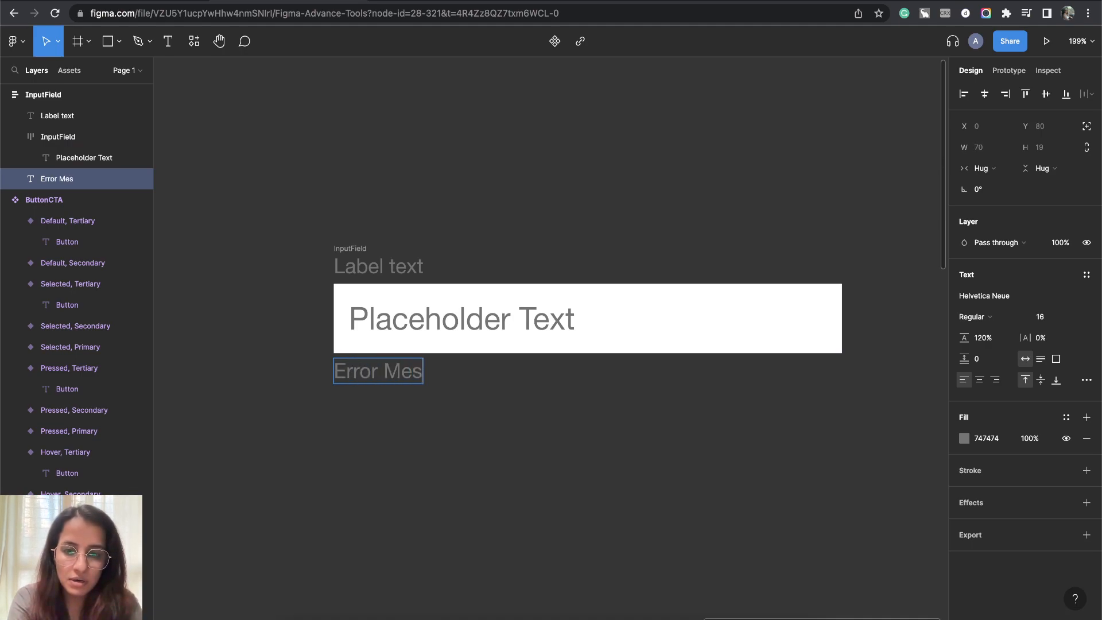
key("Return")
key("BackSpace")
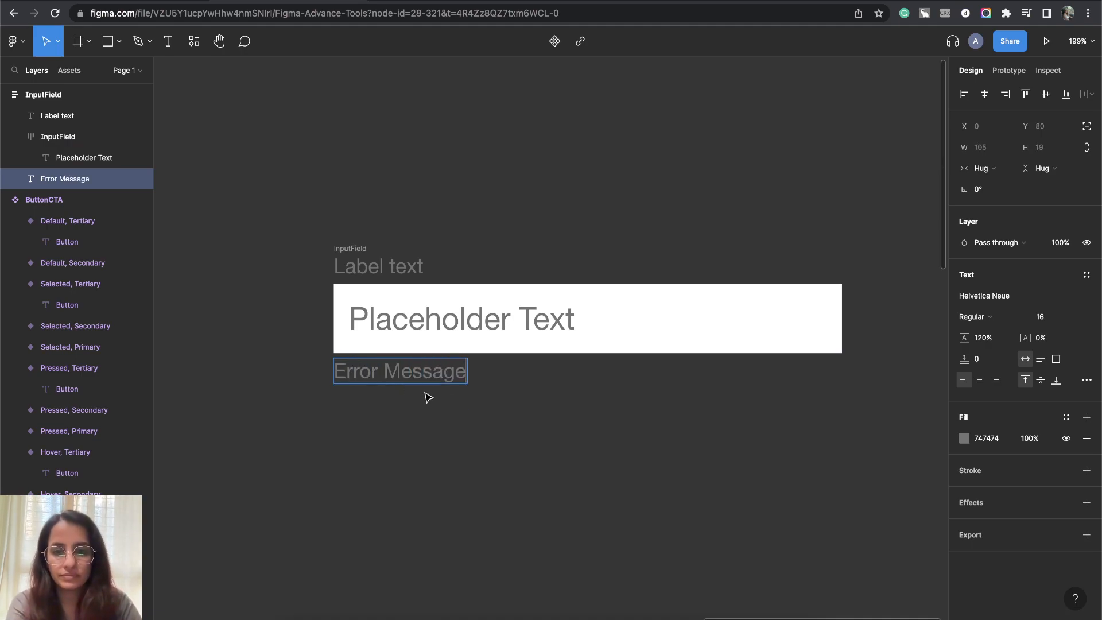
Replace the text below the input box with "Supporting Message"
triple_click(439, 379)
type("S")
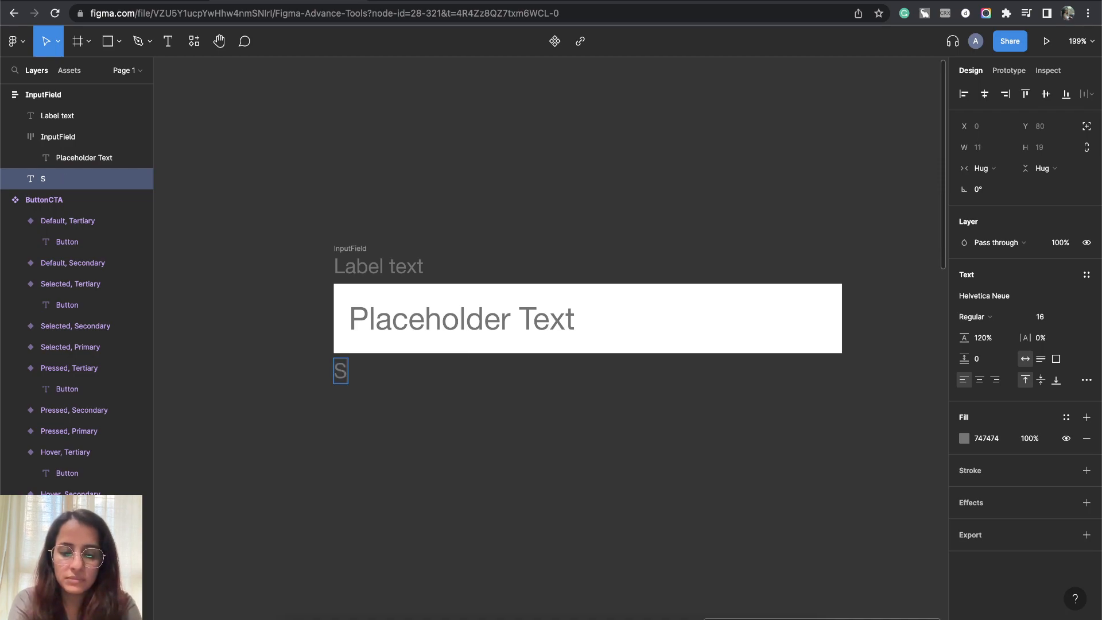
type("upporting Message")
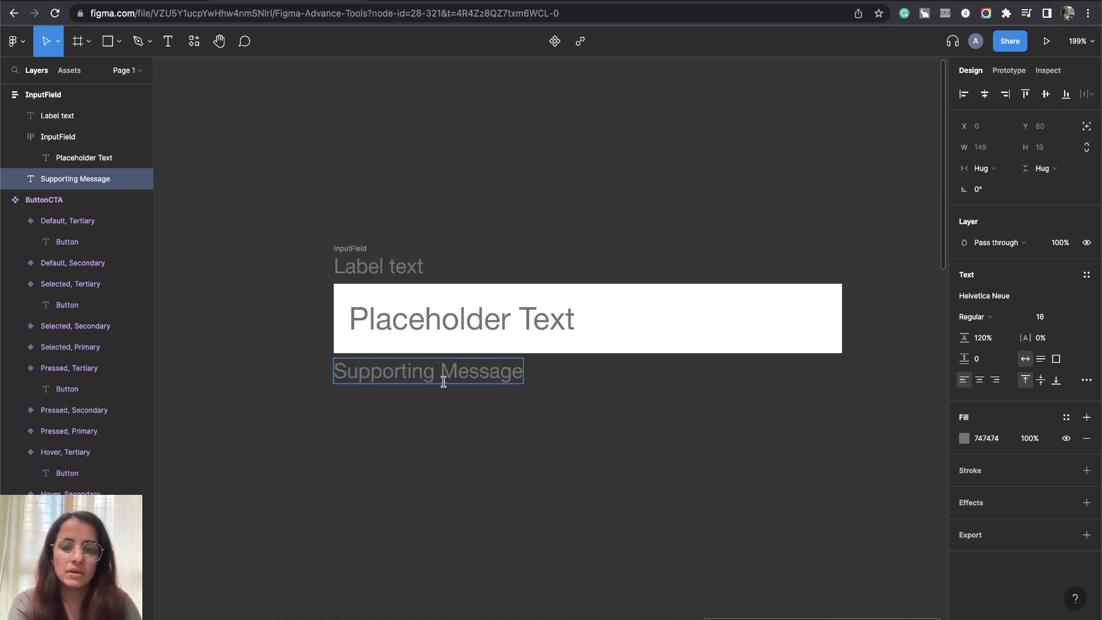
key("Escape")
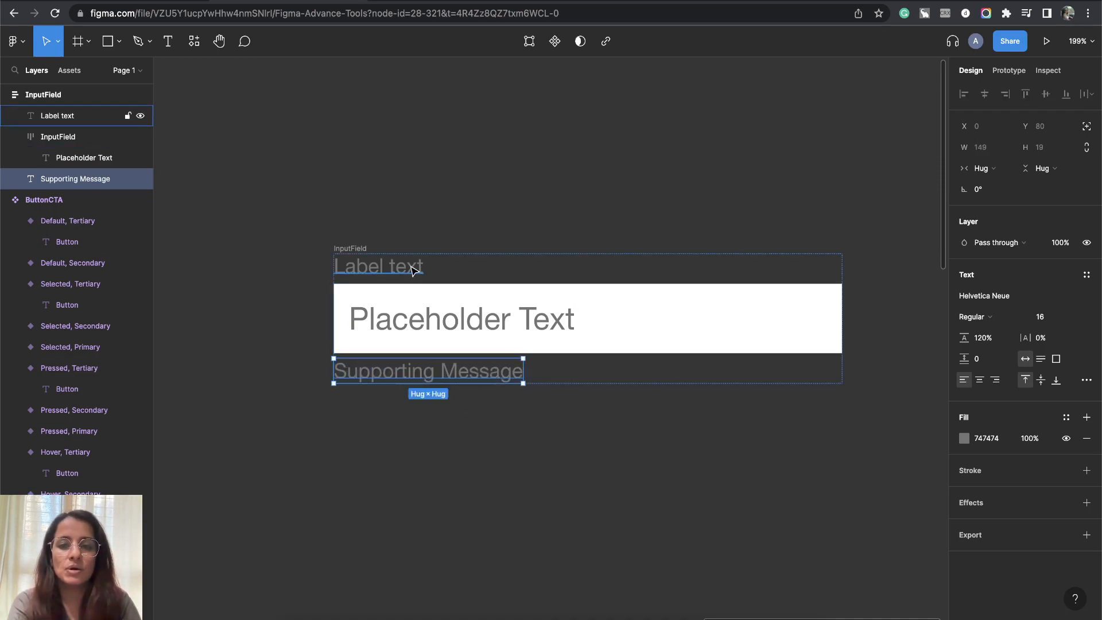
Reduce the font size of the Supporting Message text so it is smaller than the label
left_click(1043, 317)
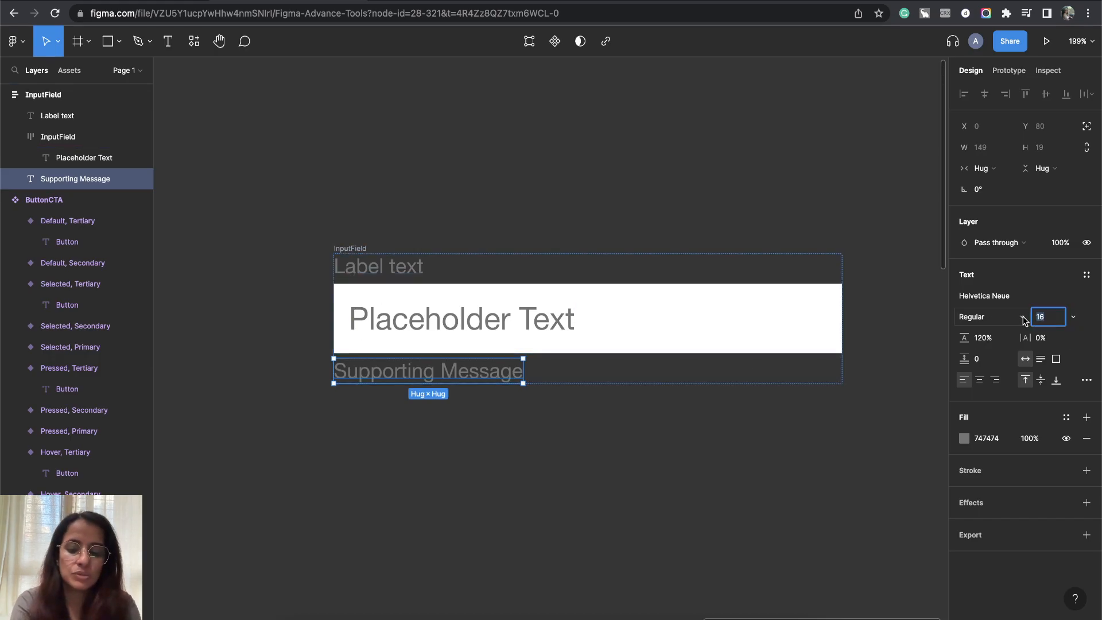
key("Return")
left_click(635, 459)
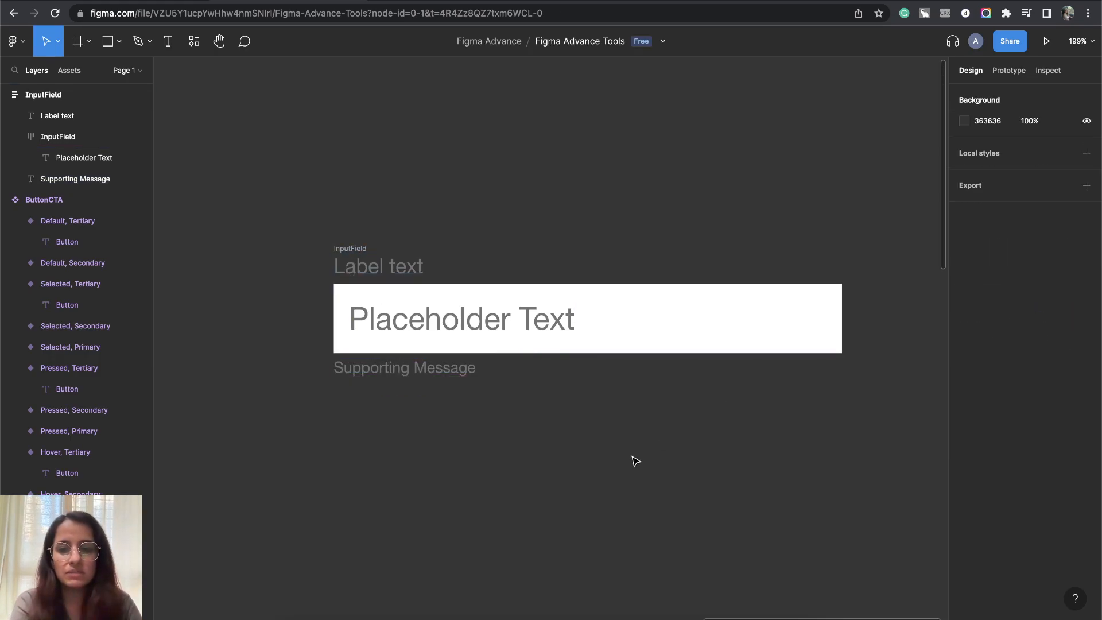
Turn the outer InputField frame into a component and collapse its layers
left_click(357, 248)
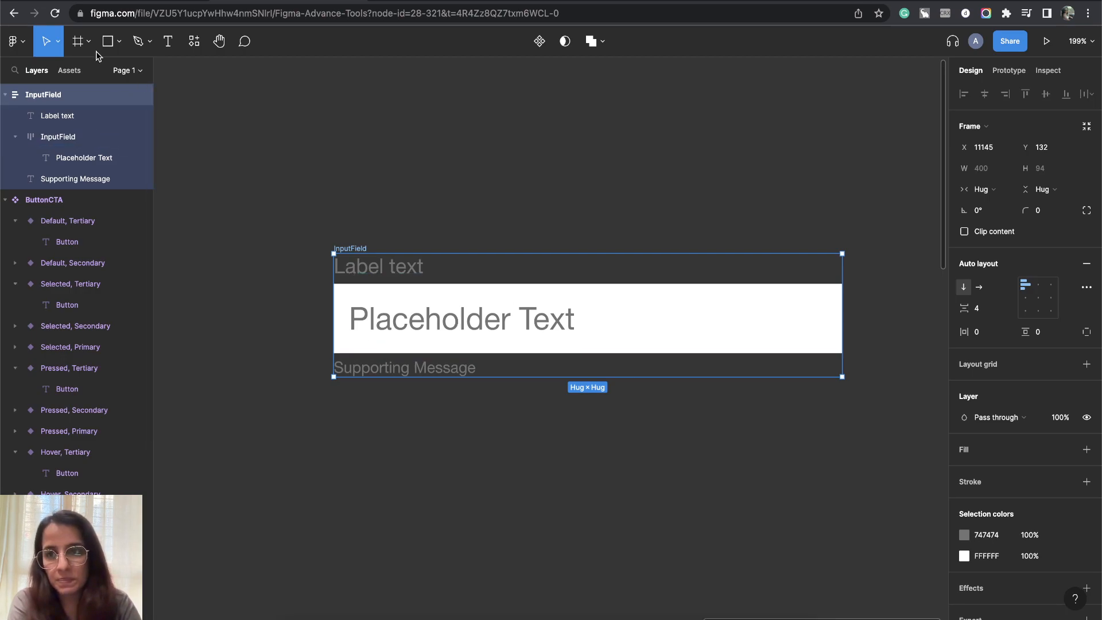
left_click(6, 94)
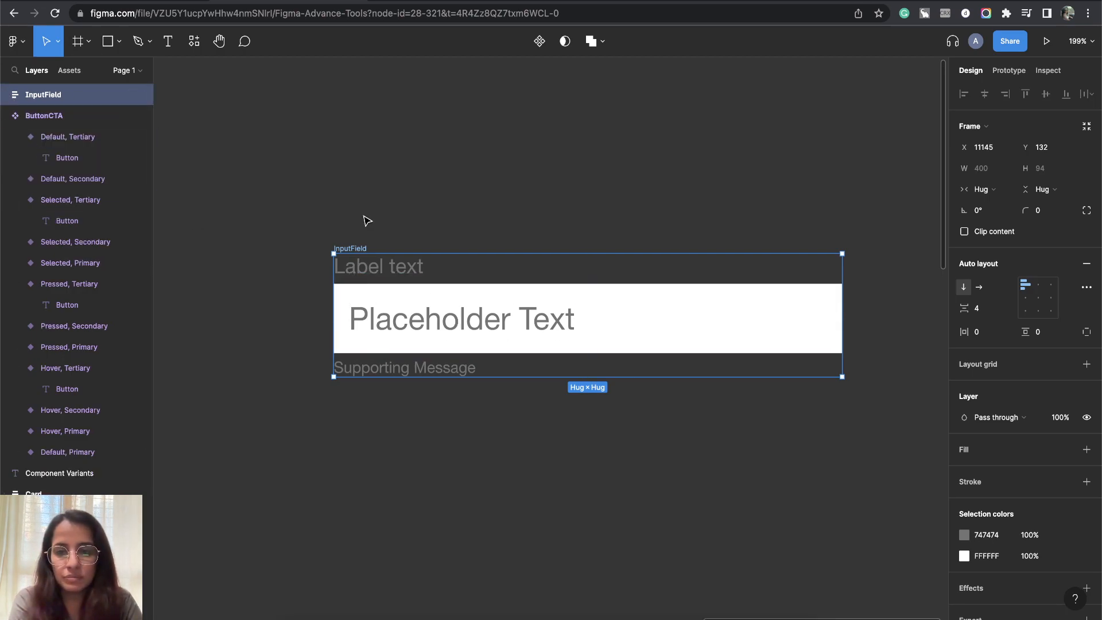
left_click(540, 41)
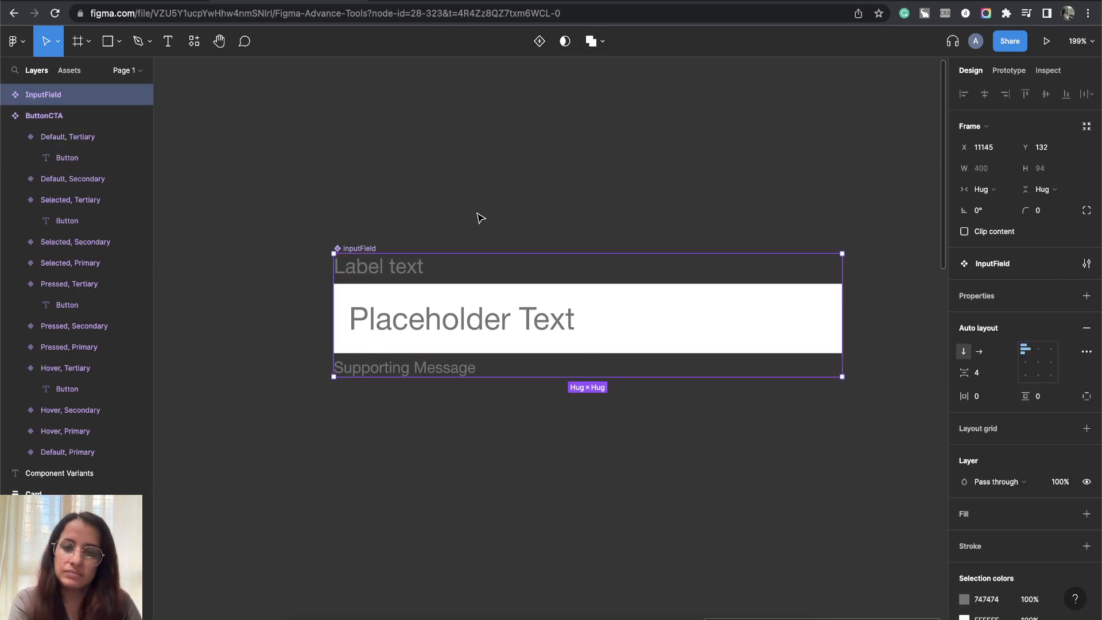
Set the corner radius of the white input box inside the component to 2
scroll(481, 218, "down", 5, "ctrl")
scroll(476, 274, "down", 2)
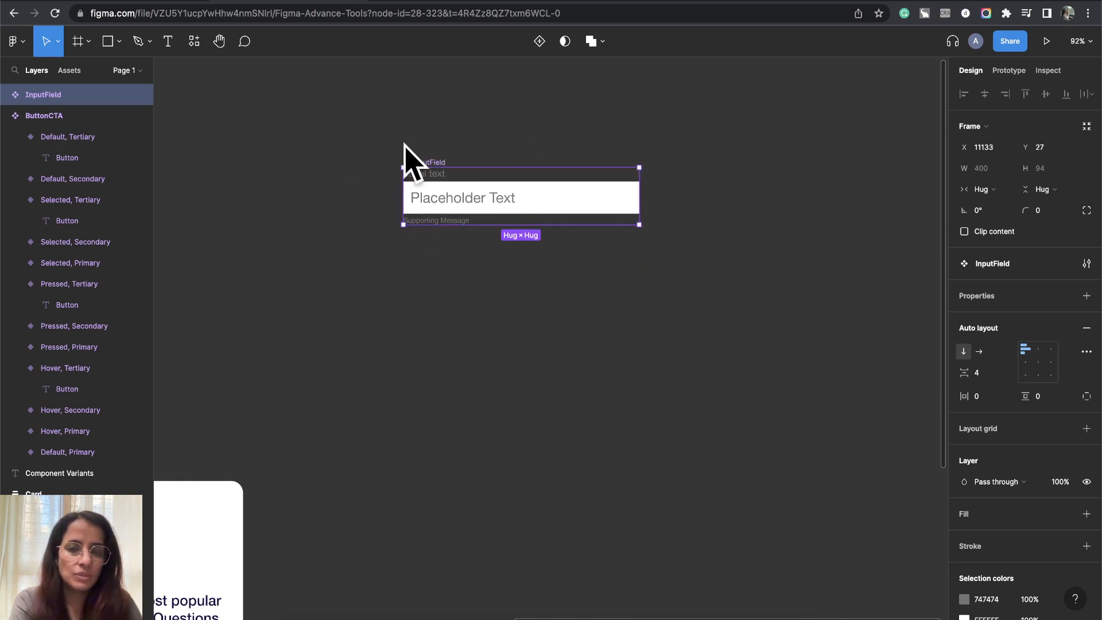
scroll(462, 189, "up", 5)
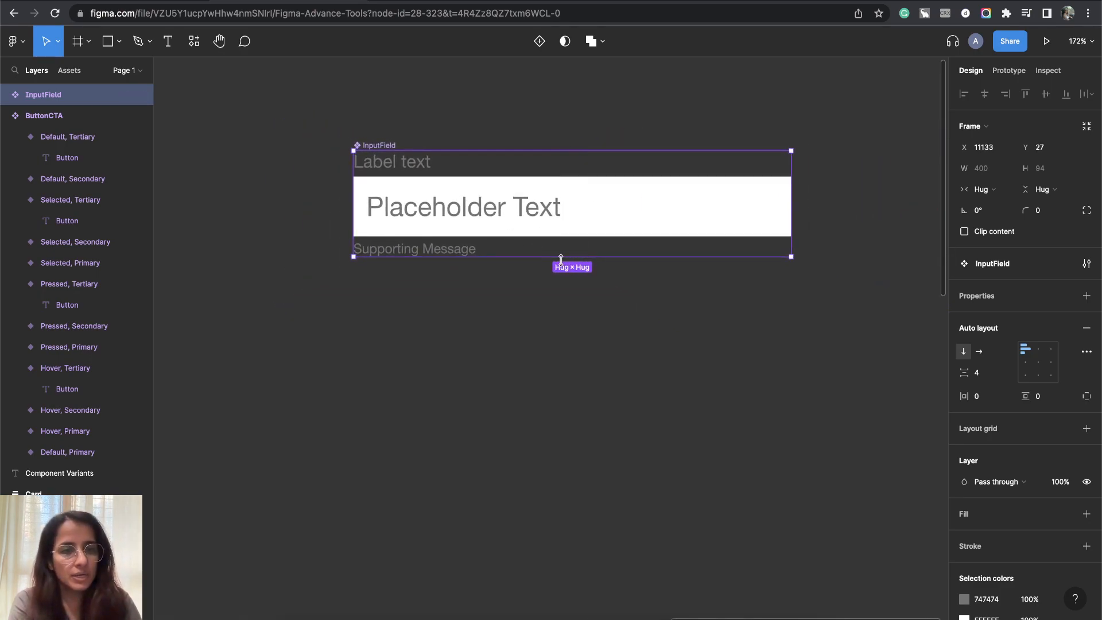
left_click(714, 221)
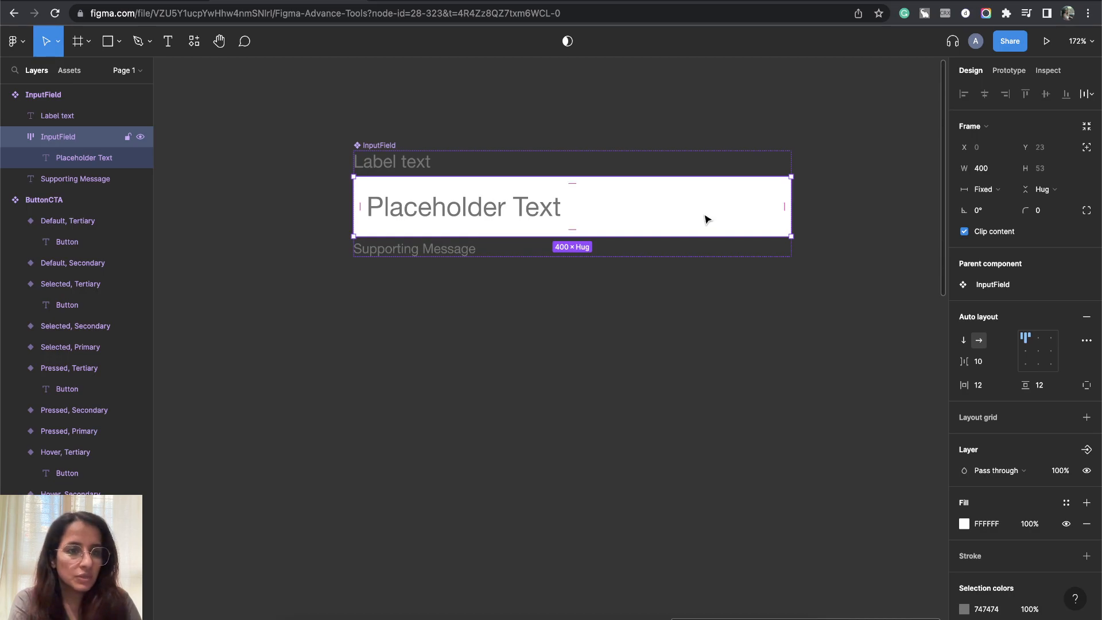
left_click(1025, 211)
key("Return")
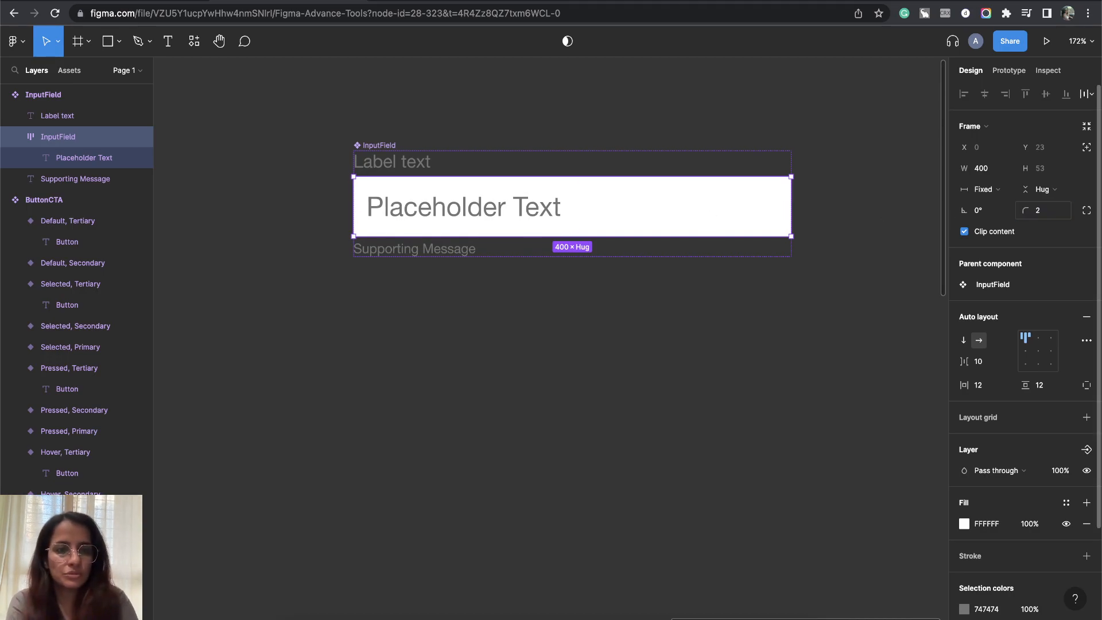
left_click(765, 388)
Add a black (000000) inside stroke of width 1 to the outer InputField component
left_click(396, 144)
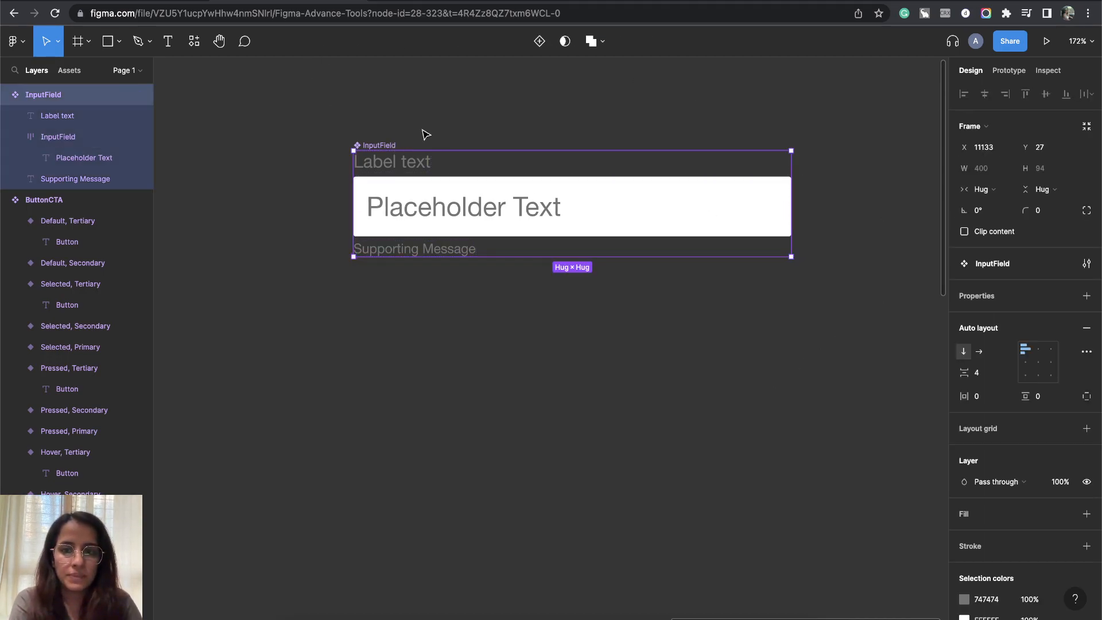
left_click(702, 205)
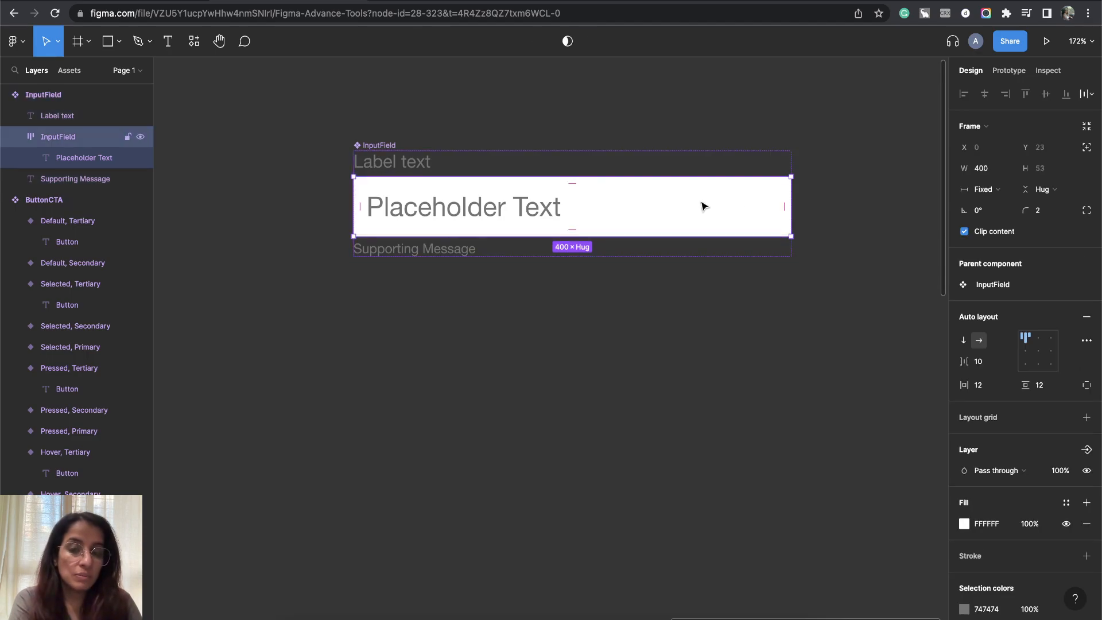
left_click(598, 310)
left_click(366, 144)
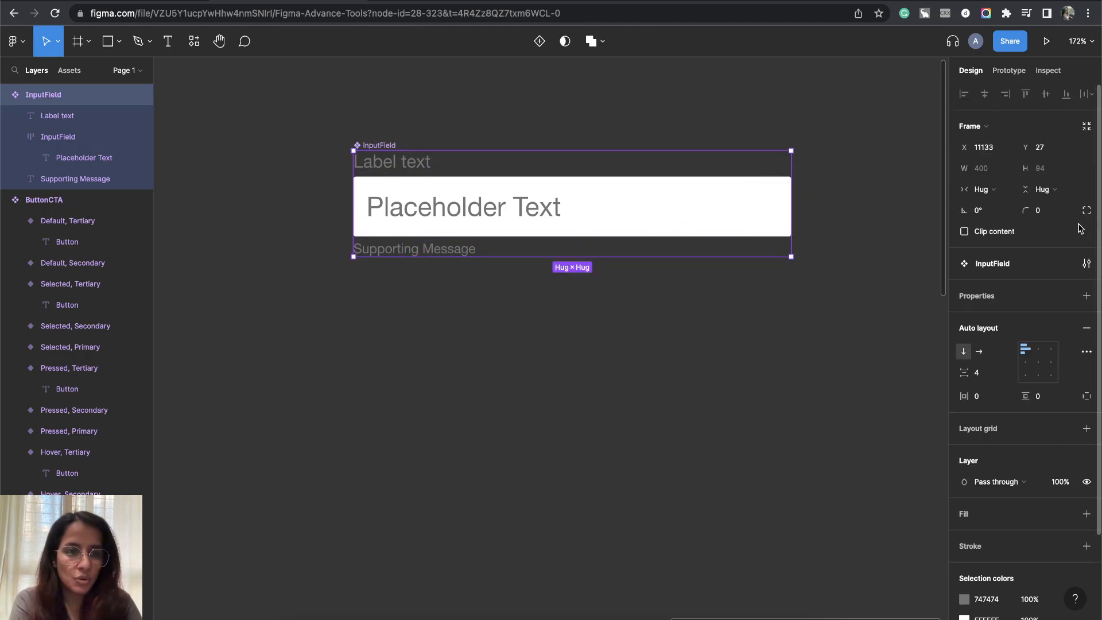
scroll(1067, 402, "down", 3)
left_click(1085, 440)
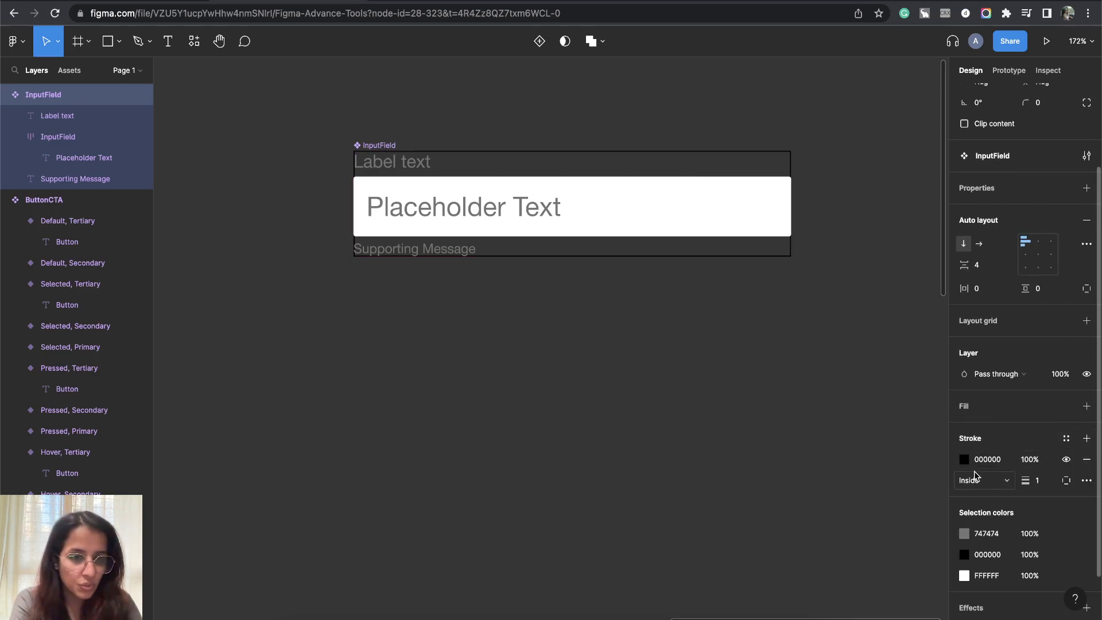
Undo the black stroke added to the outer InputField component
left_click(965, 461)
key("super+z")
left_click(741, 347)
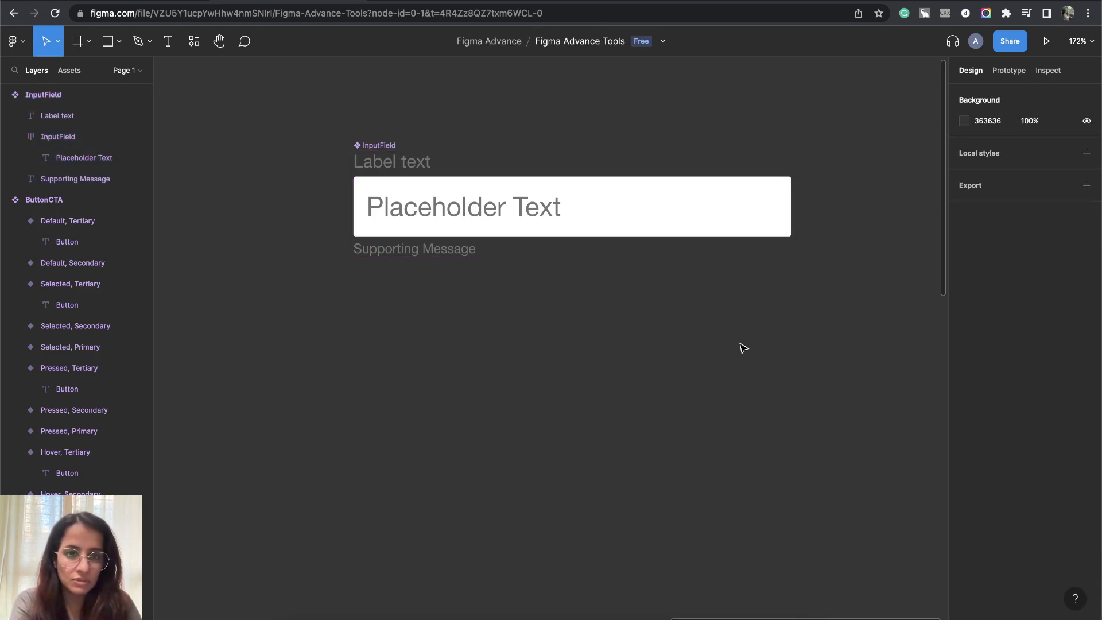
Add a light grey (DADADA) inside stroke of width 1 to the white input box inside the component
double_click(768, 219)
scroll(975, 402, "down", 3)
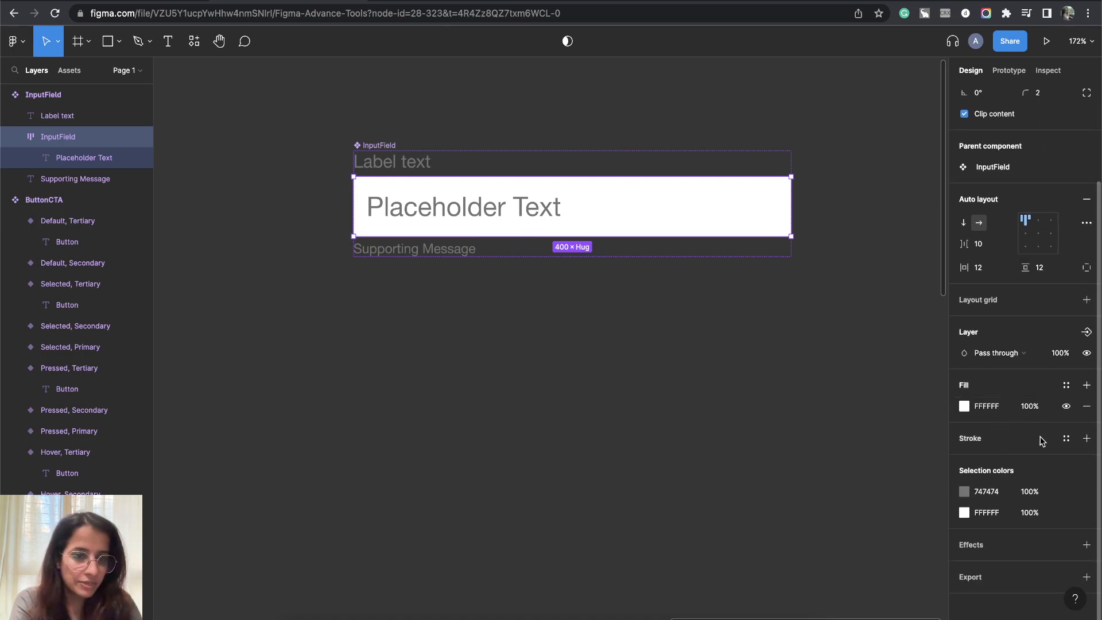
left_click(1084, 438)
left_click(965, 460)
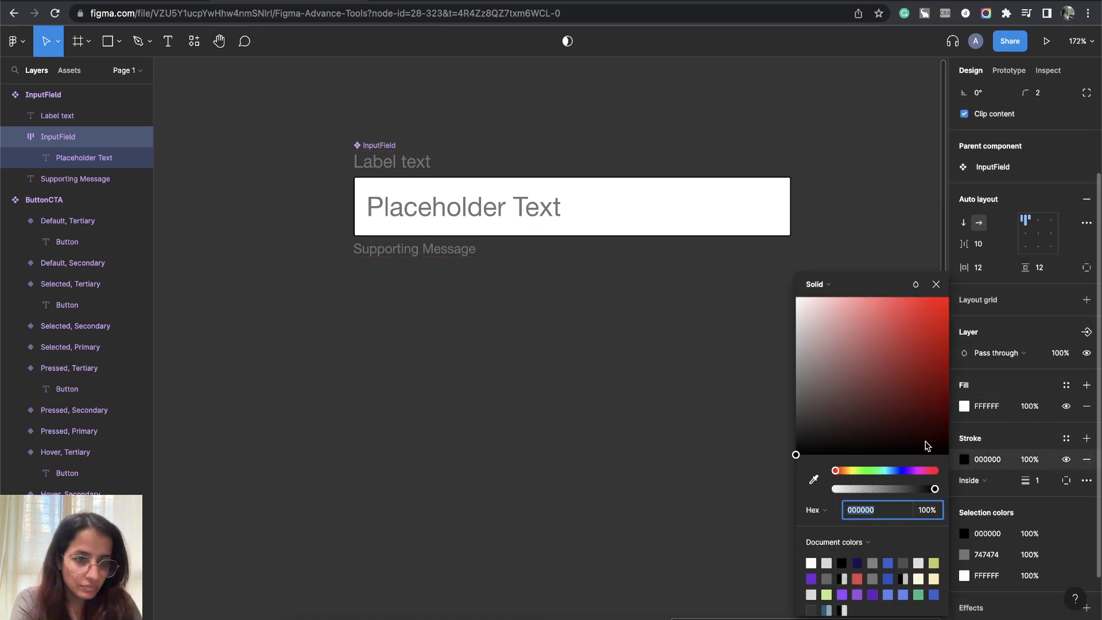
left_click_drag(926, 443, 772, 325)
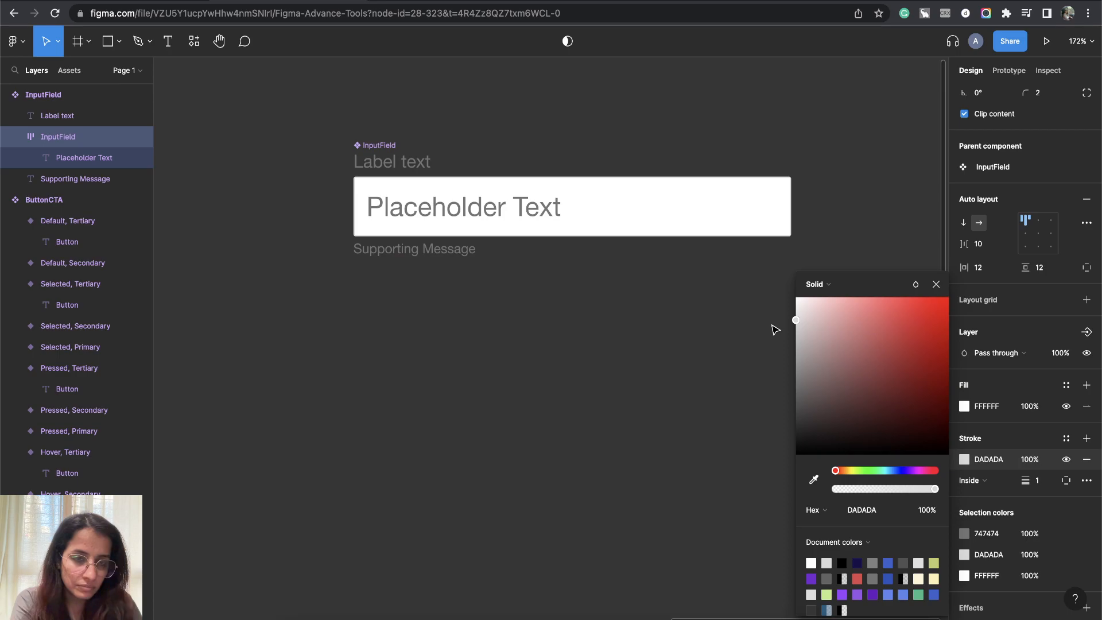
scroll(795, 218, "up", 10)
scroll(795, 217, "down", 8)
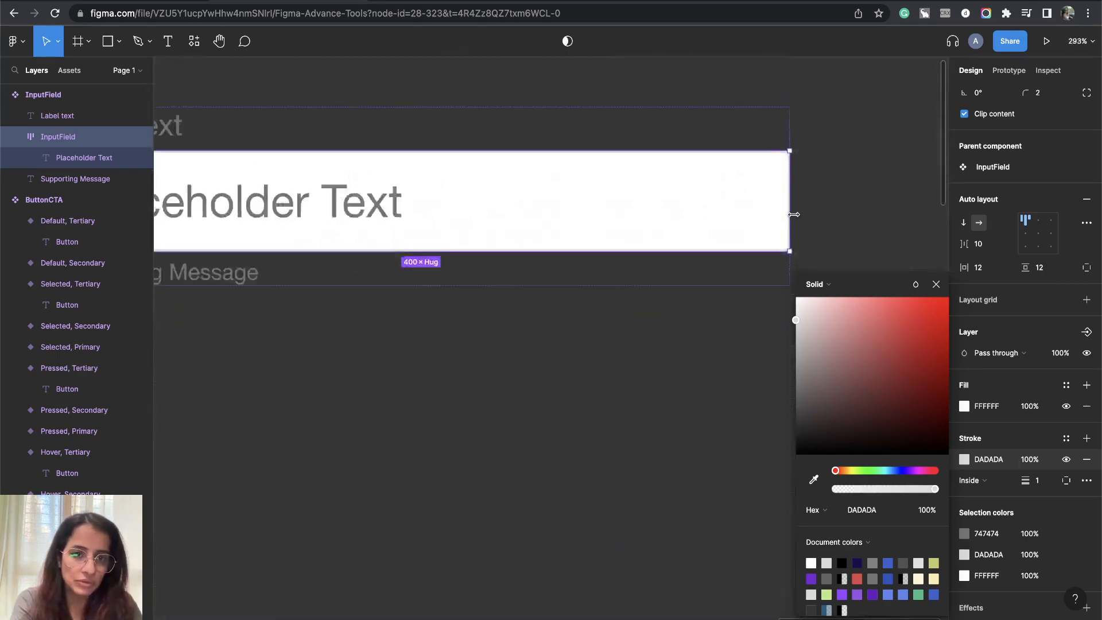
scroll(793, 214, "down", 4)
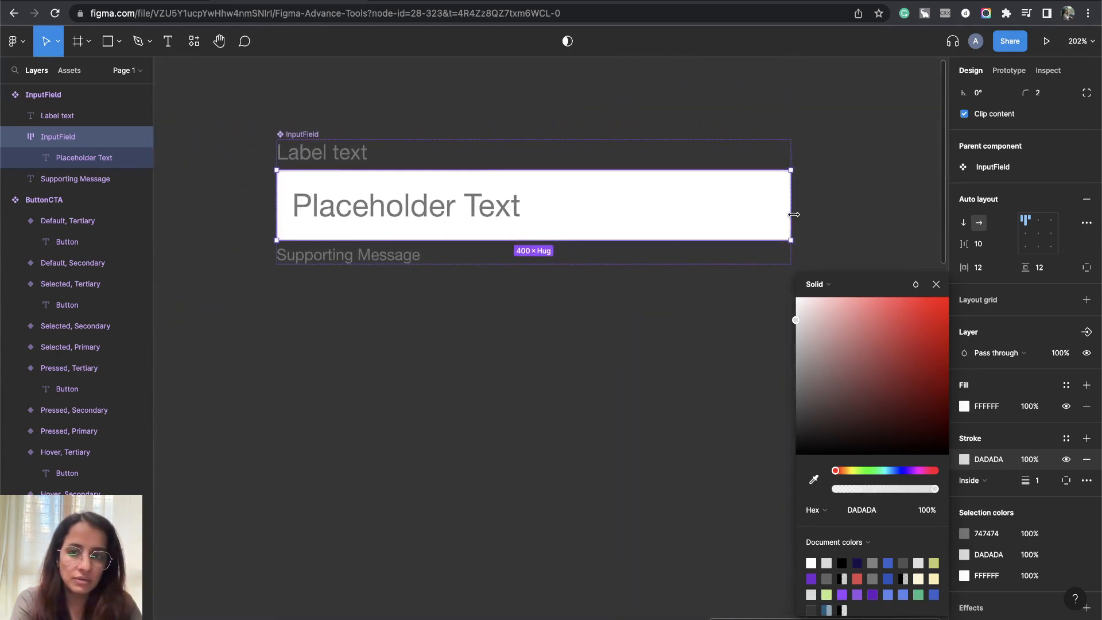
left_click(934, 287)
left_click(646, 350)
Add a variant property to the InputField component and create a second variant below the first
left_click(297, 134)
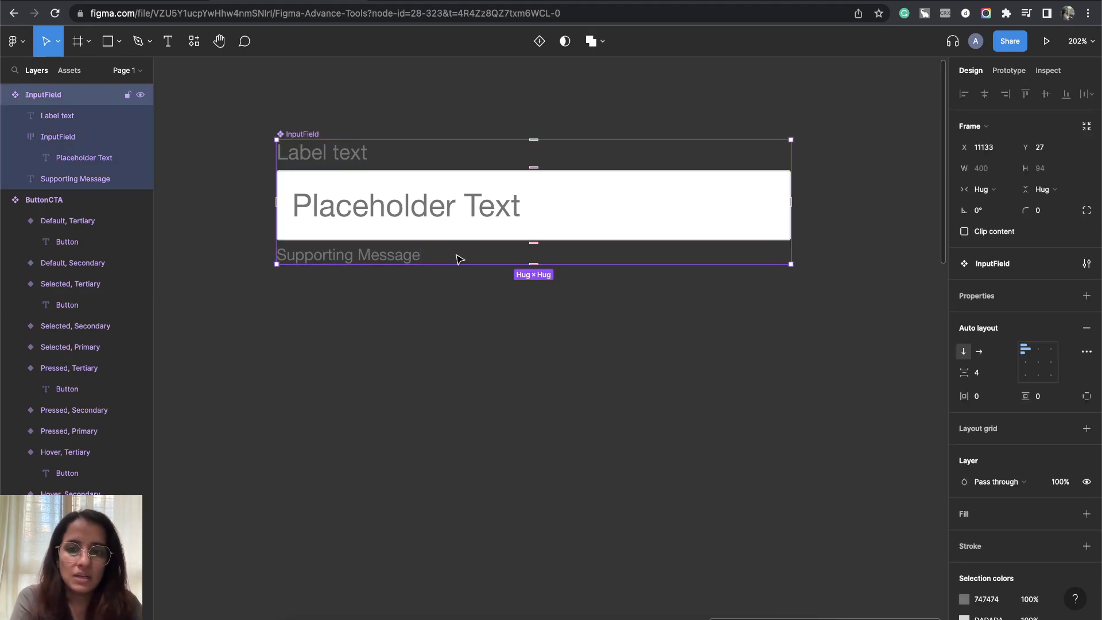
left_click(606, 340)
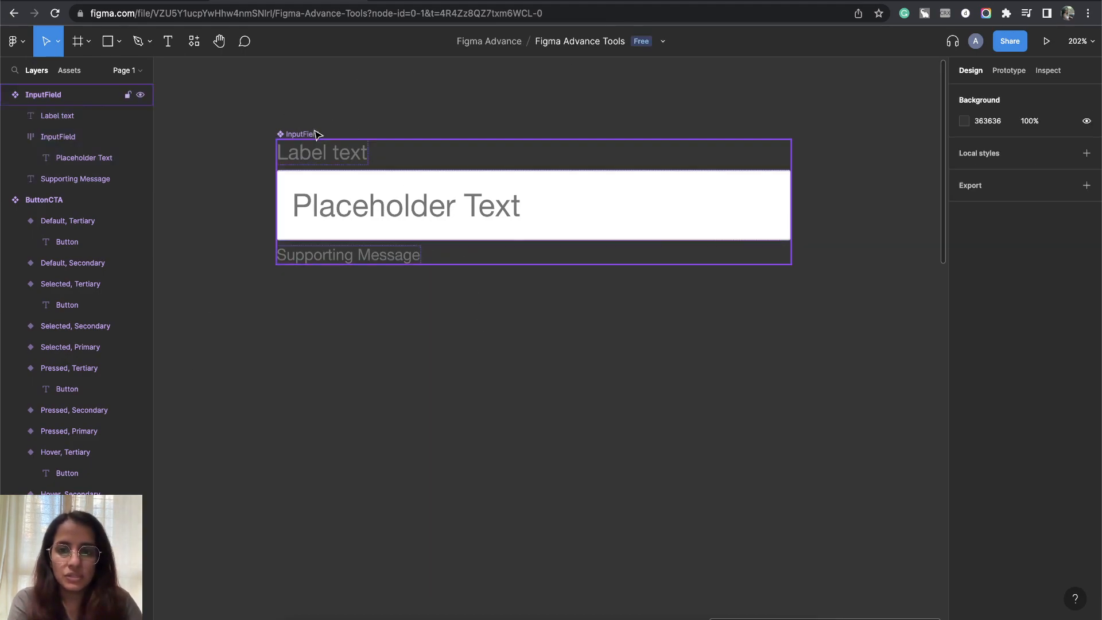
left_click(302, 134)
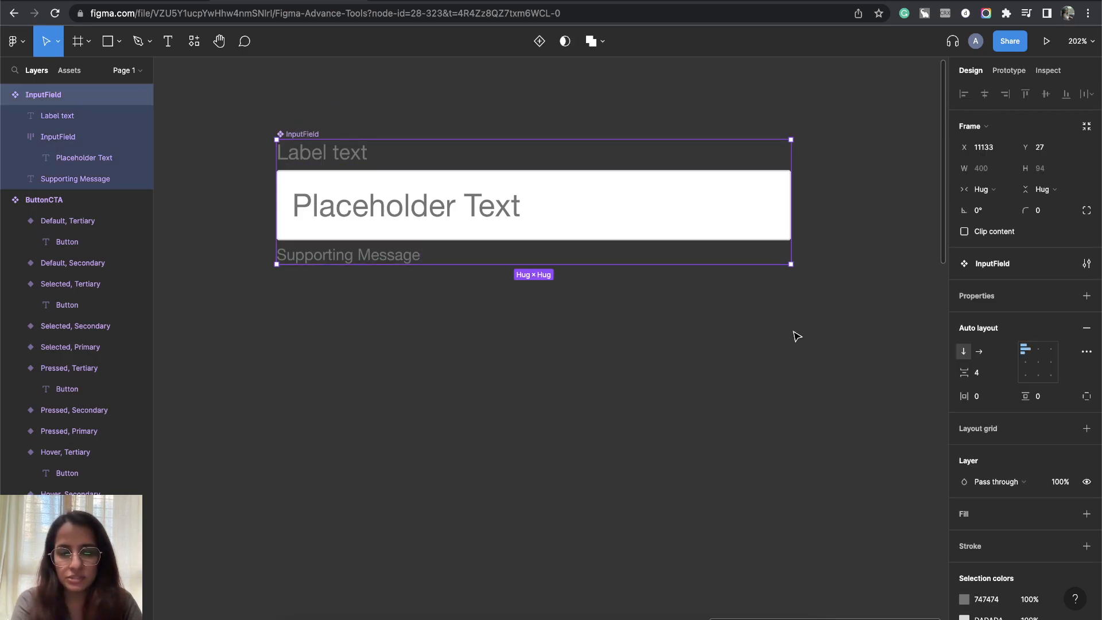
left_click(8, 95)
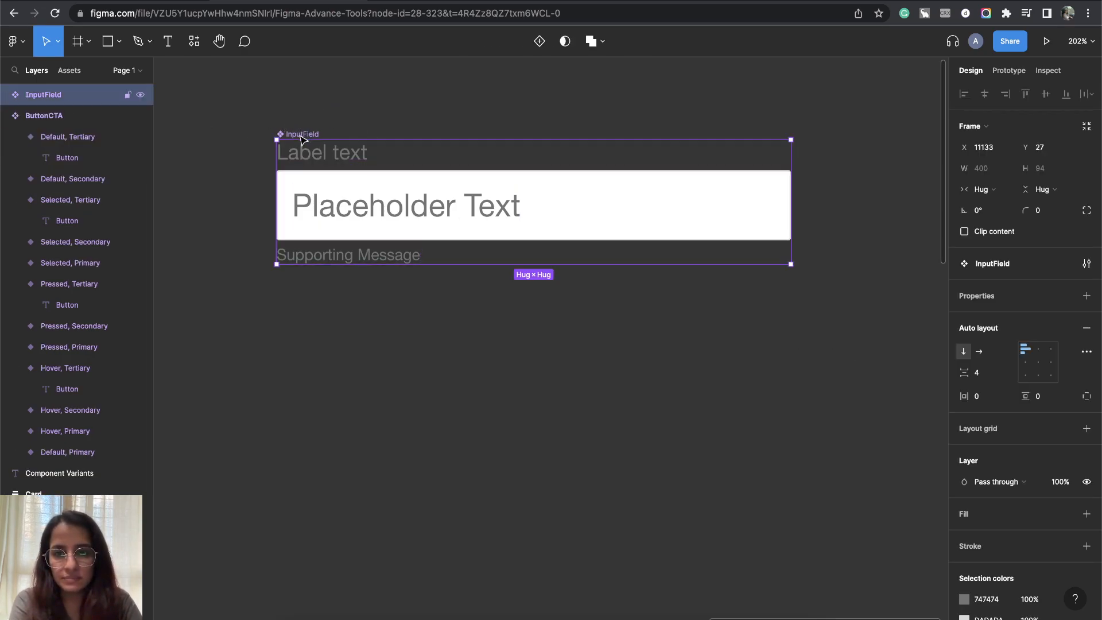
left_click(1086, 297)
left_click(1017, 339)
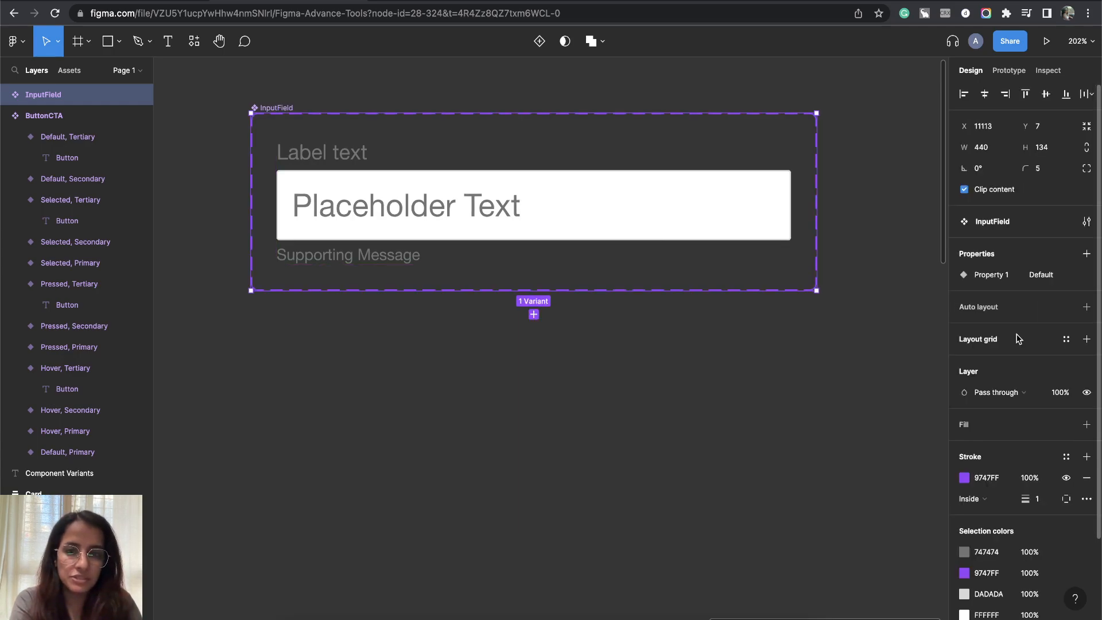
left_click(533, 314)
Rename the InputField component's variant property to State
left_click(352, 189)
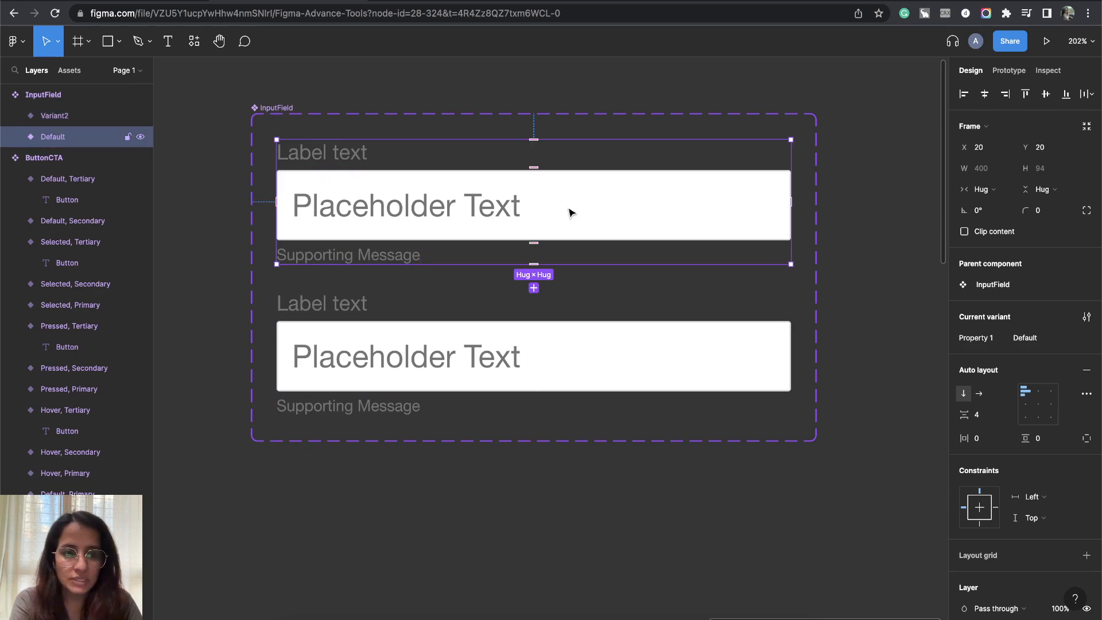
double_click(983, 340)
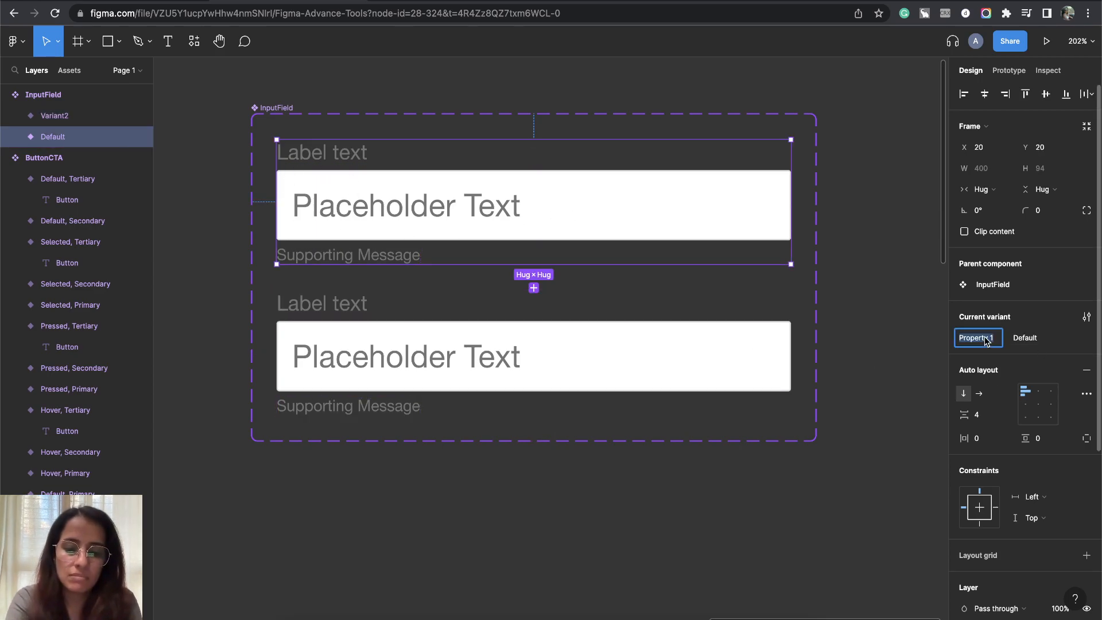
type("State")
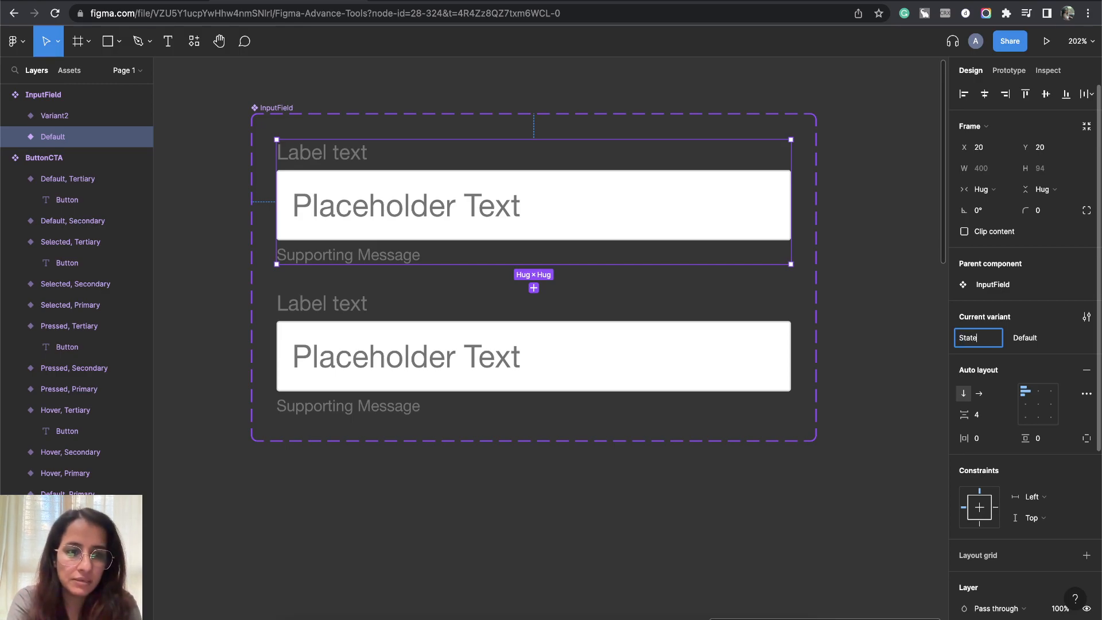
key("Return")
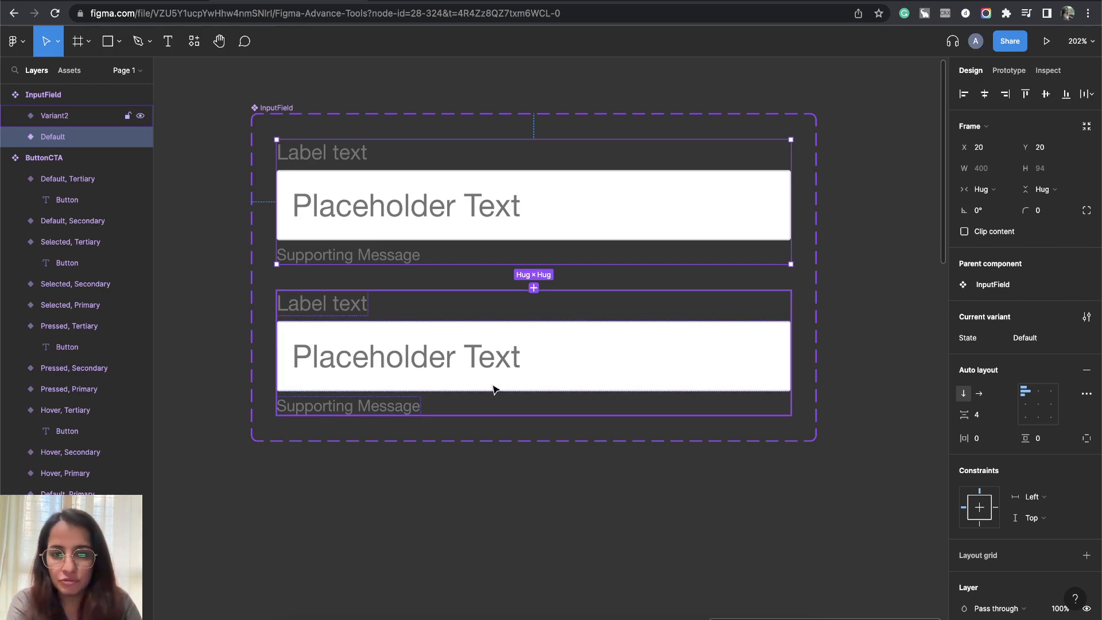
Set the State value of the second InputField variant to Filled
left_click(525, 360)
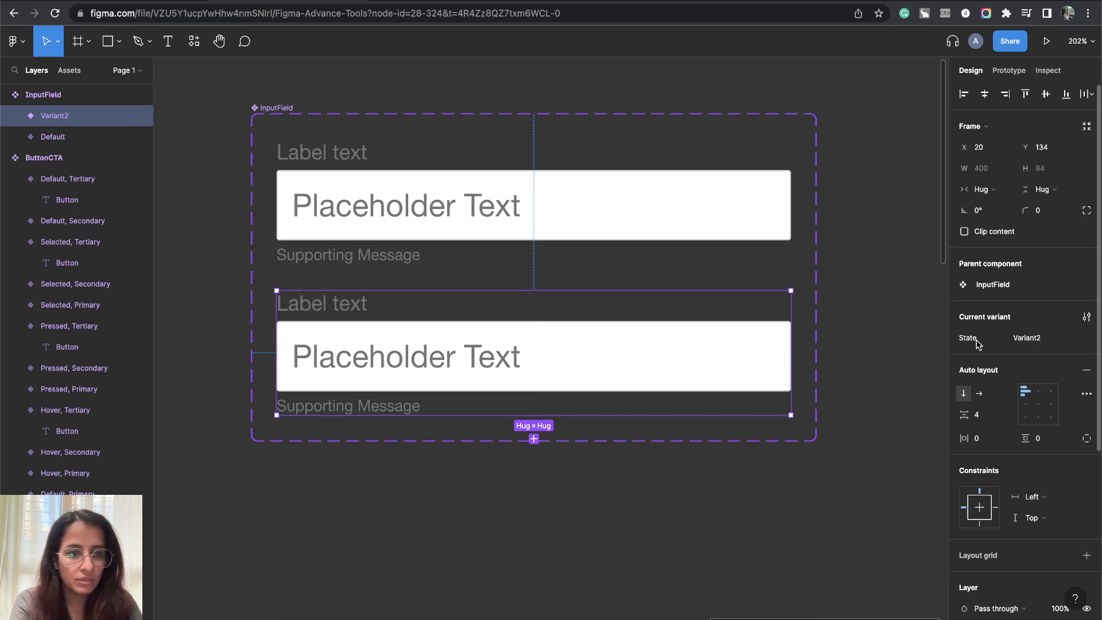
left_click(1036, 341)
type("Suc")
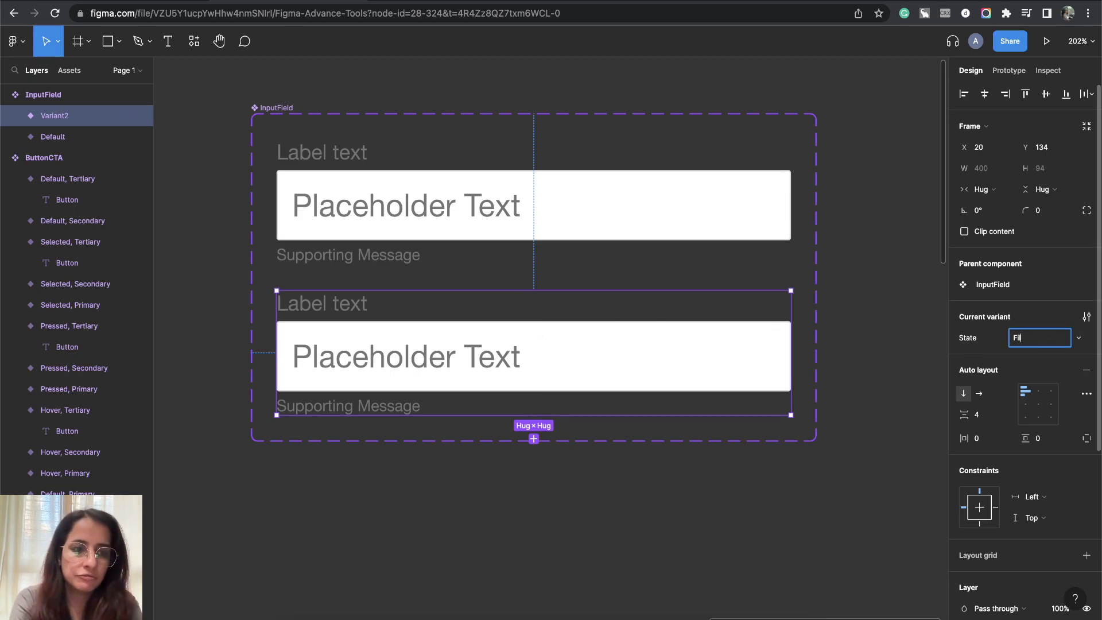
type("Filled")
key("Return")
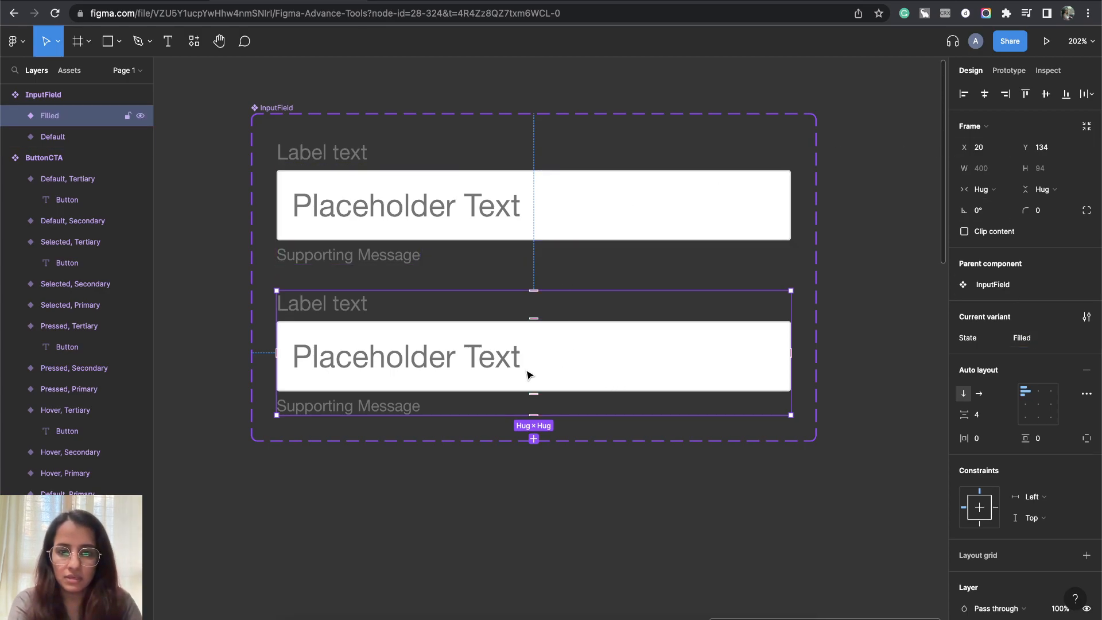
Hide the Supporting Message text layer in the Filled variant
double_click(354, 407)
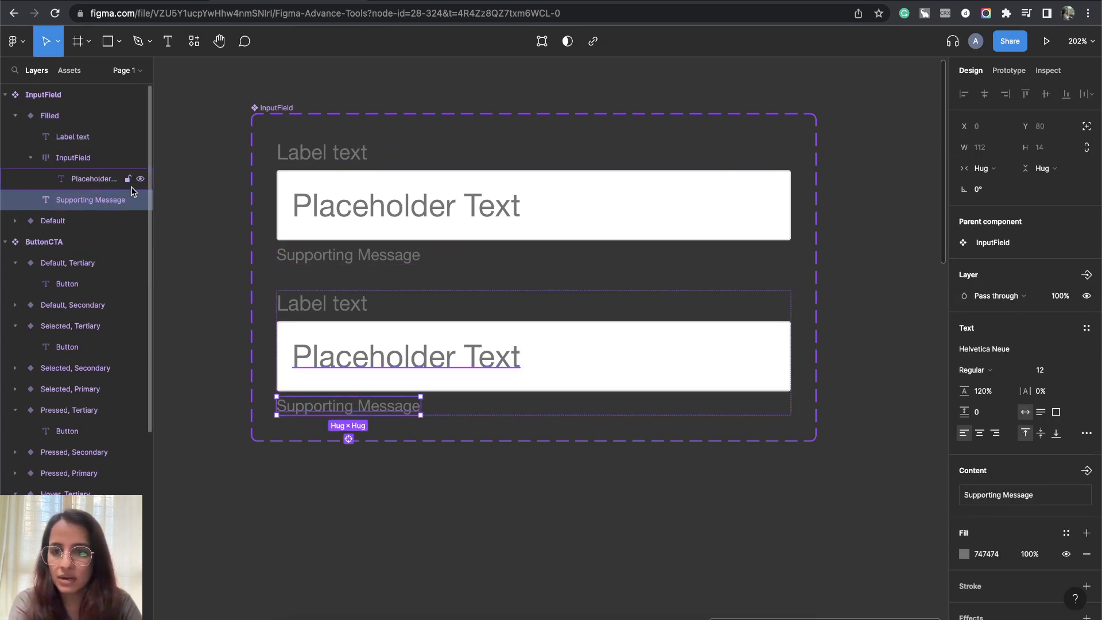
left_click(141, 201)
left_click(504, 531)
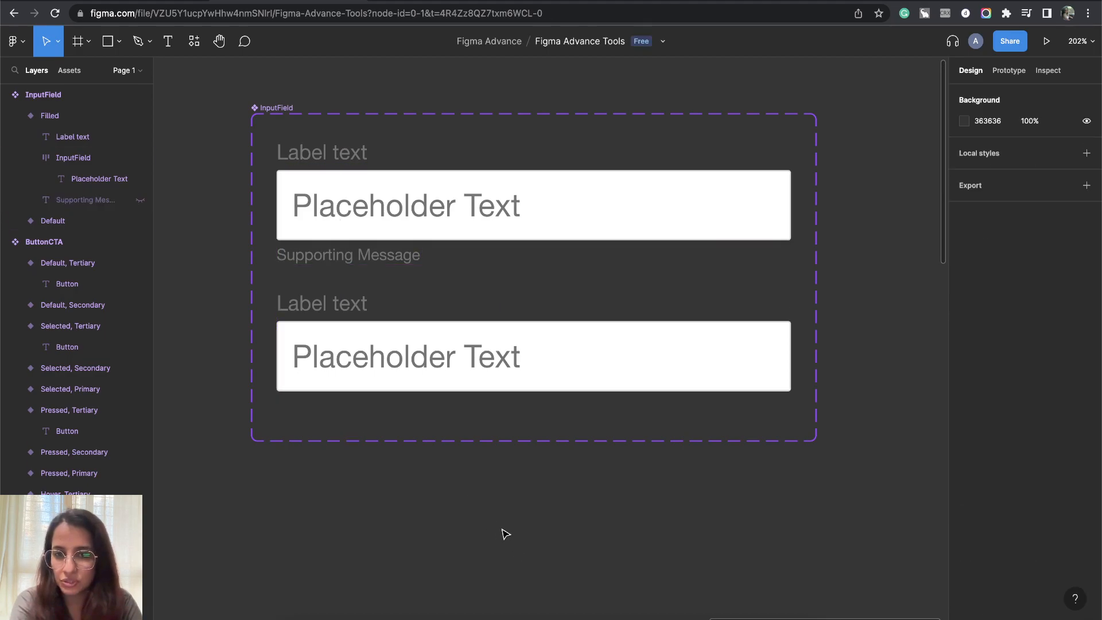
Darken the Placeholder Text fill in the Filled variant to 484848
left_click(390, 363)
double_click(371, 361)
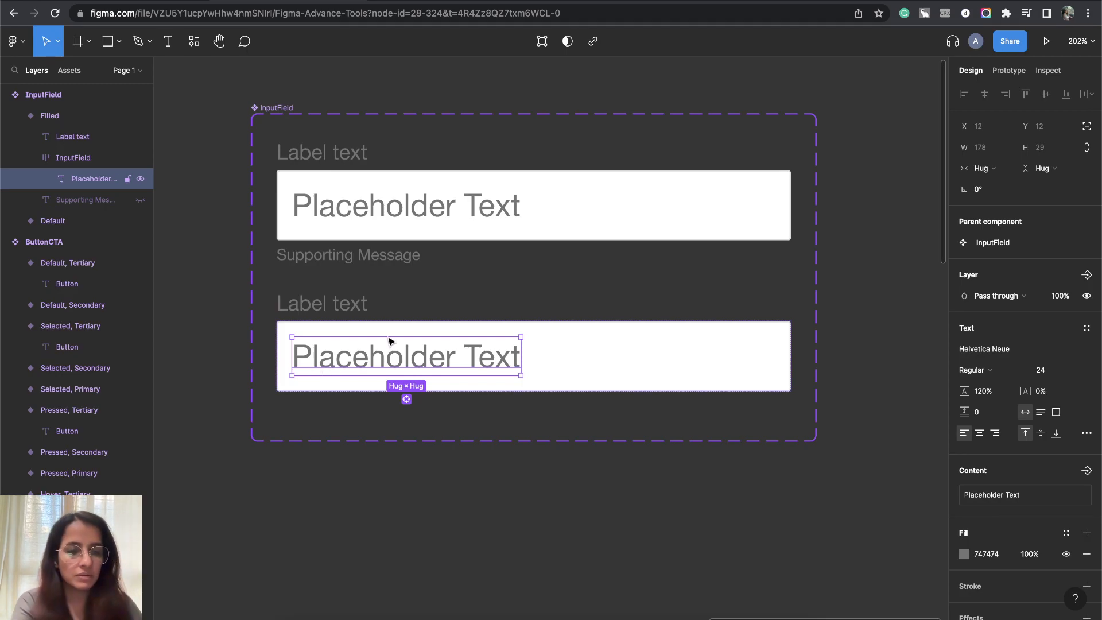
scroll(389, 342, "down", 1)
left_click(963, 553)
left_click_drag(863, 422, 781, 410)
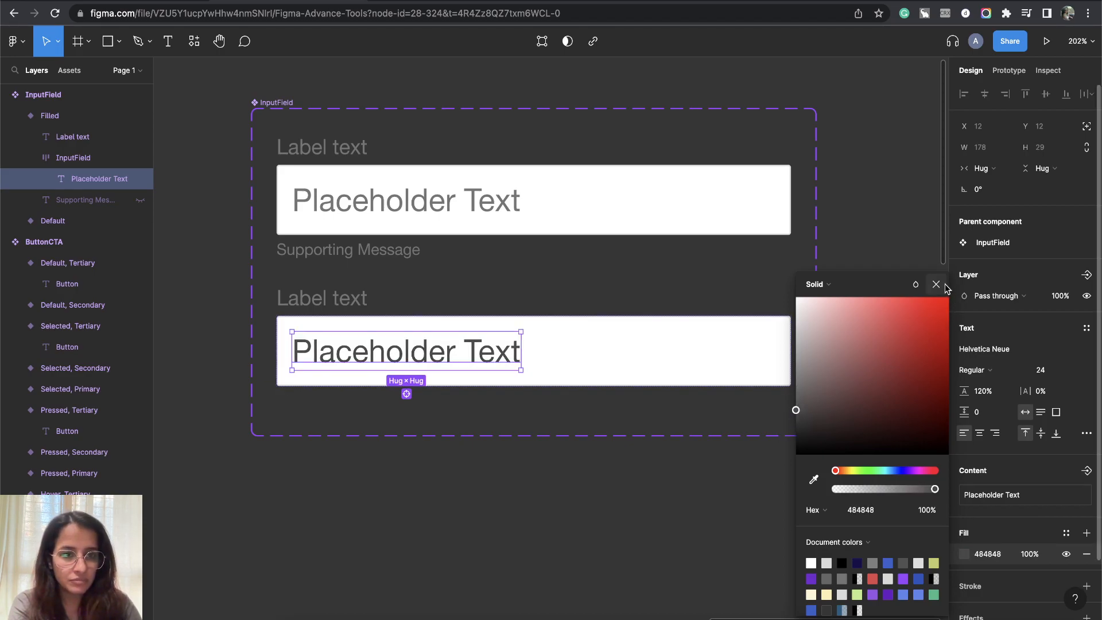
left_click(936, 284)
left_click(413, 514)
Change the Placeholder Text fill in the Default variant to a lighter grey
left_click(472, 196)
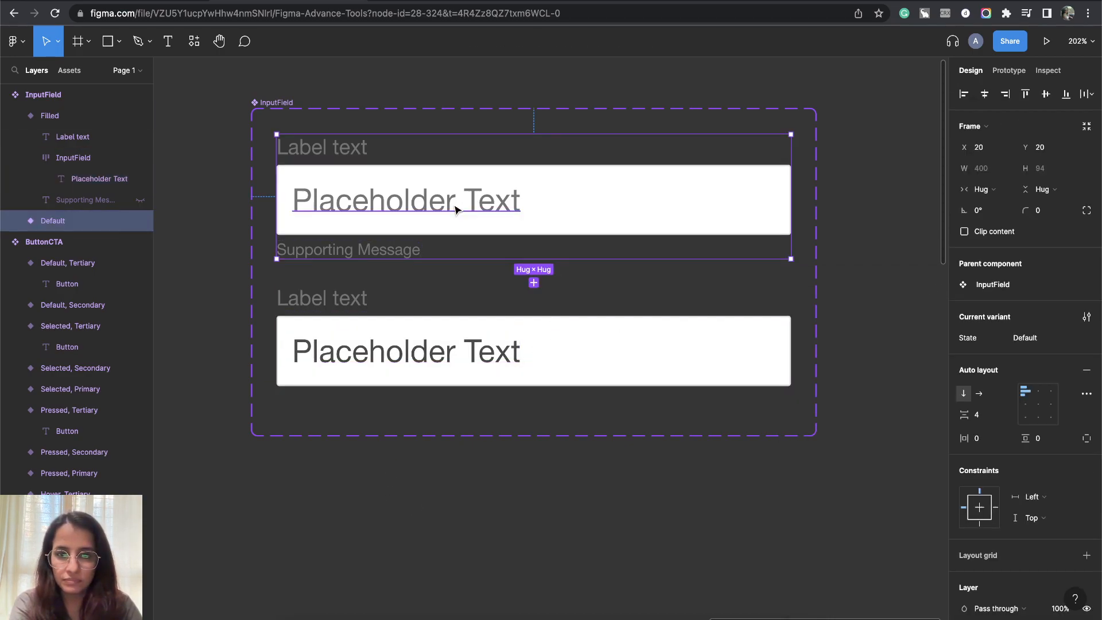
double_click(460, 198)
scroll(994, 528, "down", 2)
left_click(967, 486)
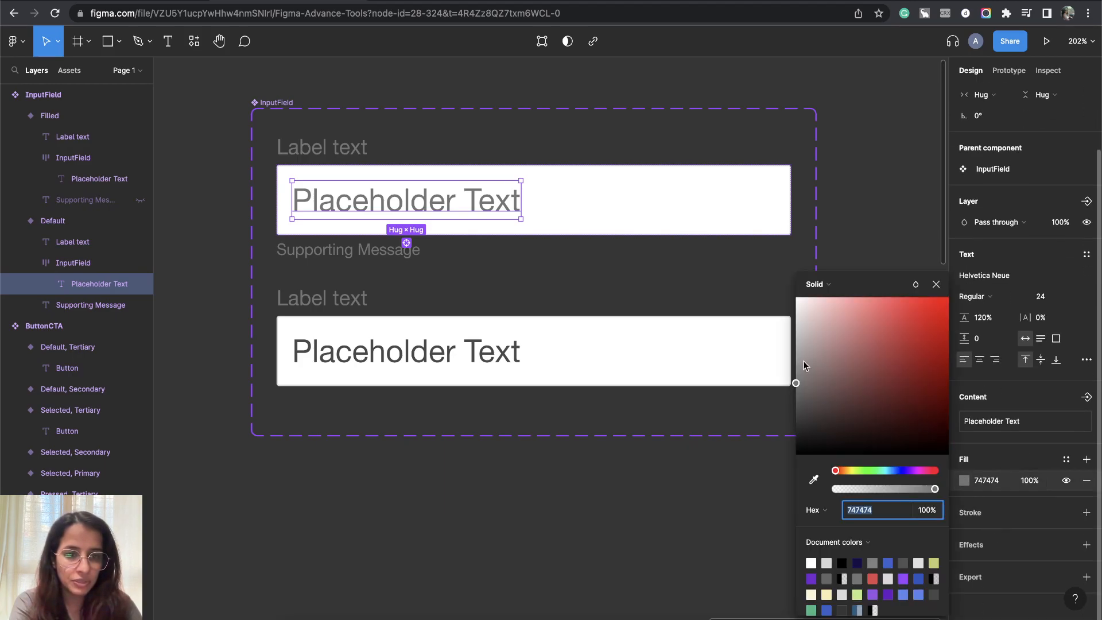
left_click_drag(799, 369, 792, 359)
left_click(936, 284)
left_click(559, 453)
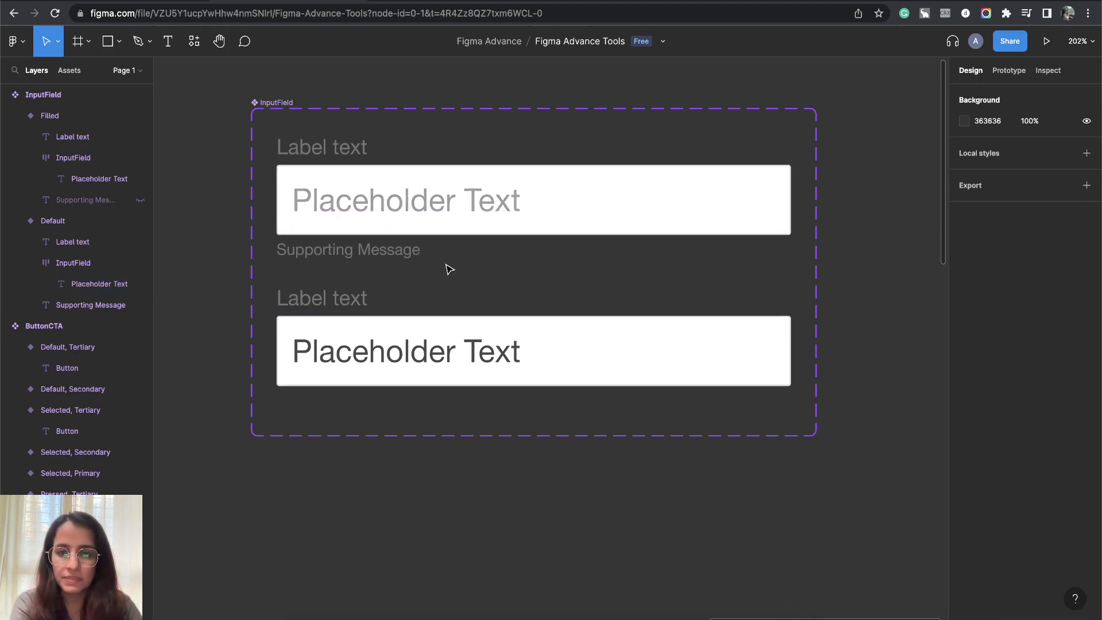
Create a third variant from the Filled one and set its State value to Success
left_click(529, 342)
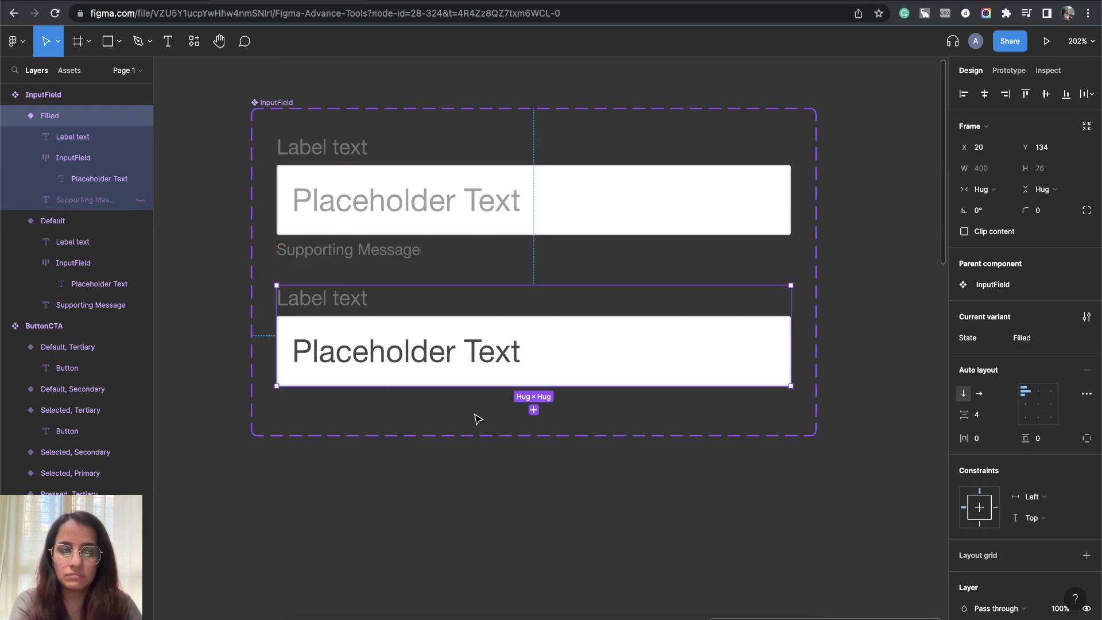
left_click(534, 409)
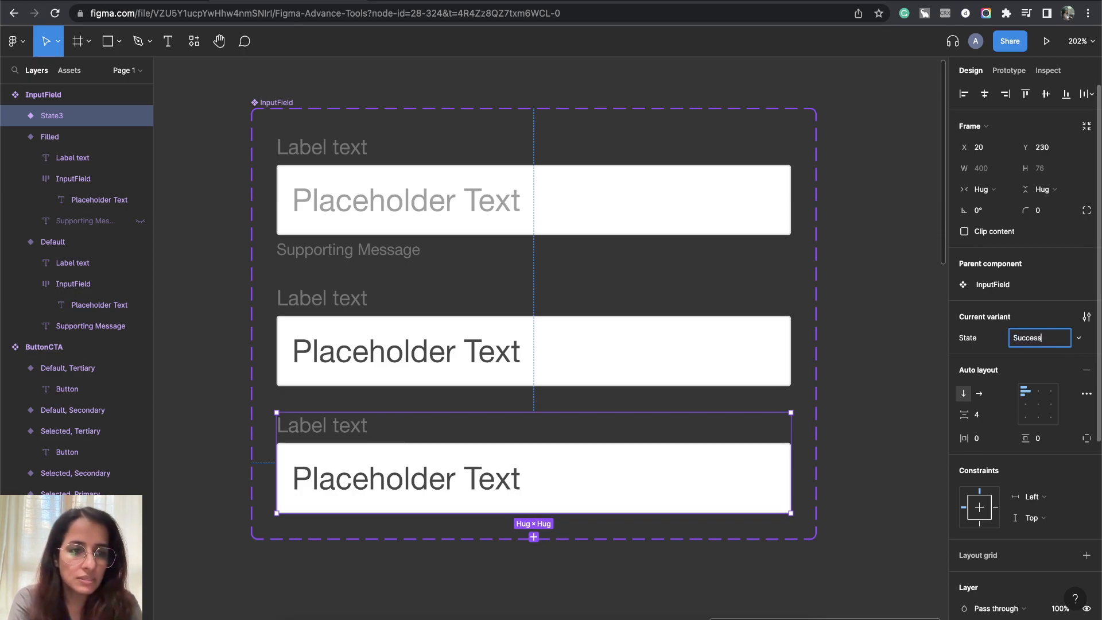
type("Success")
key("Return")
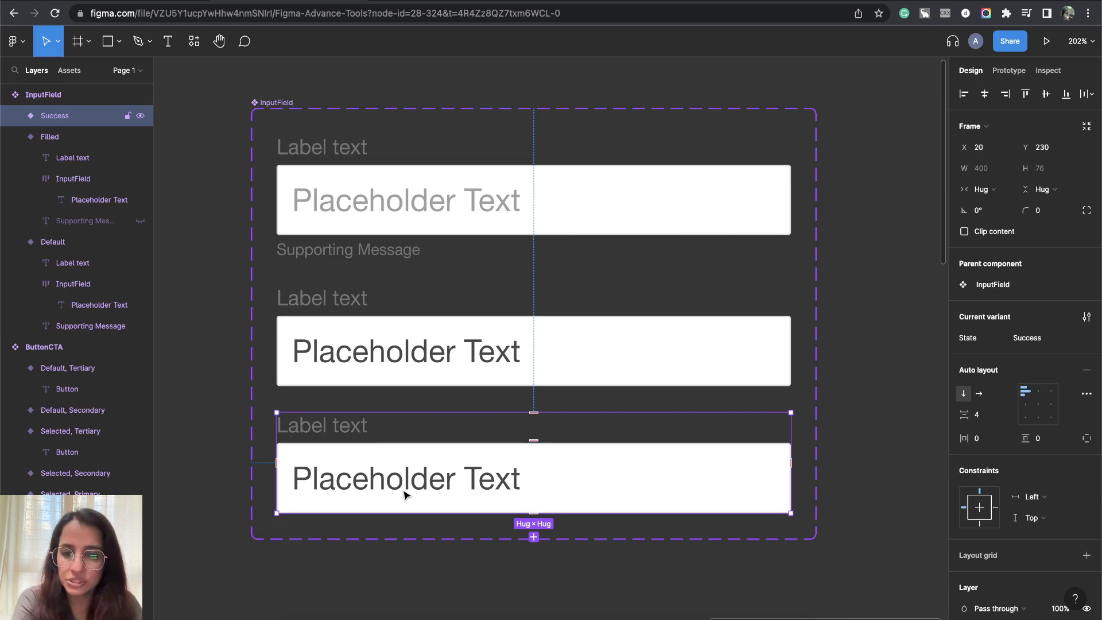
Change the stroke colour of the input box in the Success variant to light green (92CC84)
scroll(404, 495, "down", 3)
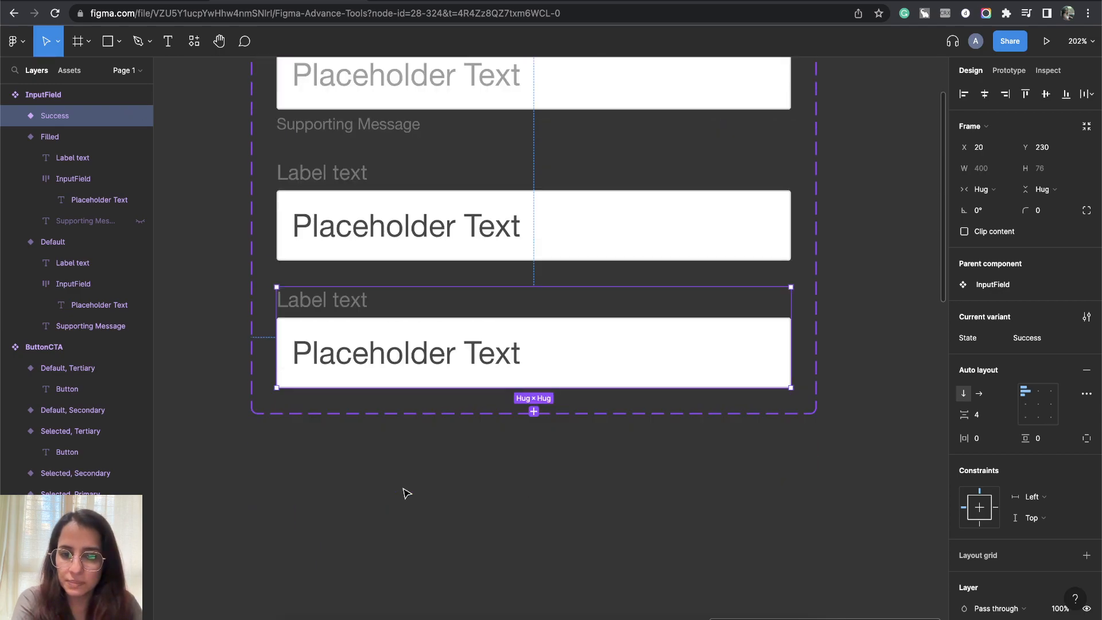
left_click(396, 355, "super")
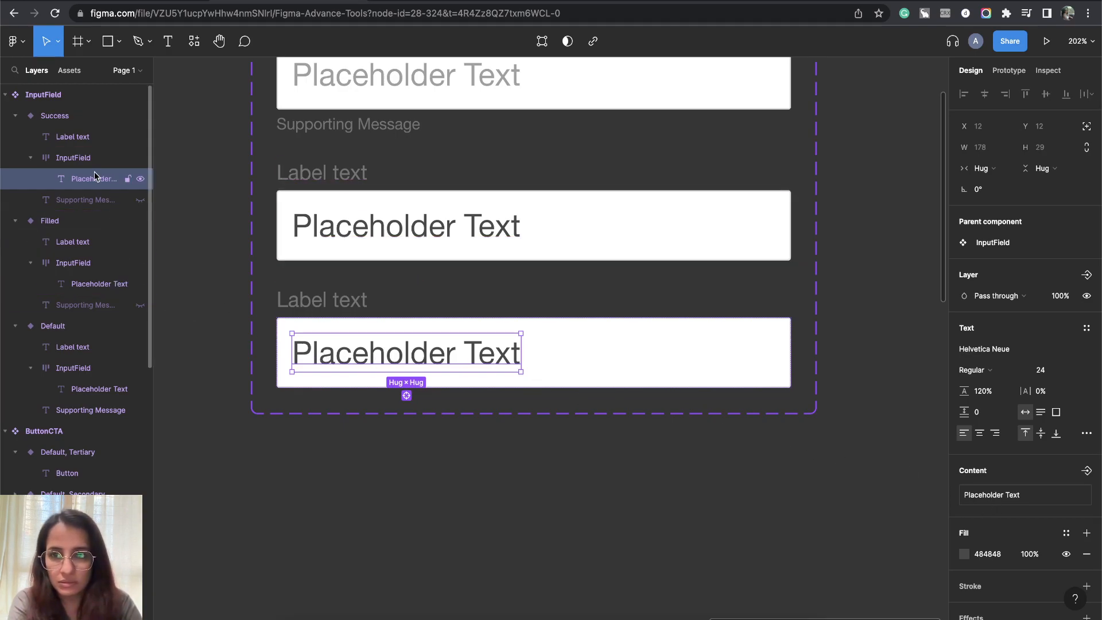
left_click(769, 374)
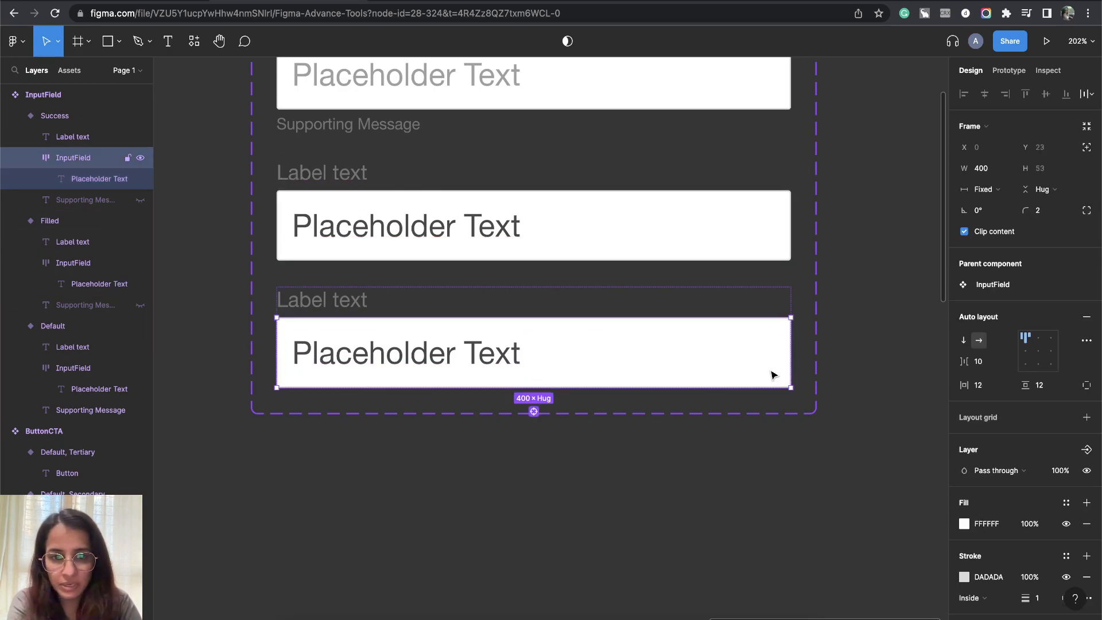
scroll(1027, 489, "down", 5)
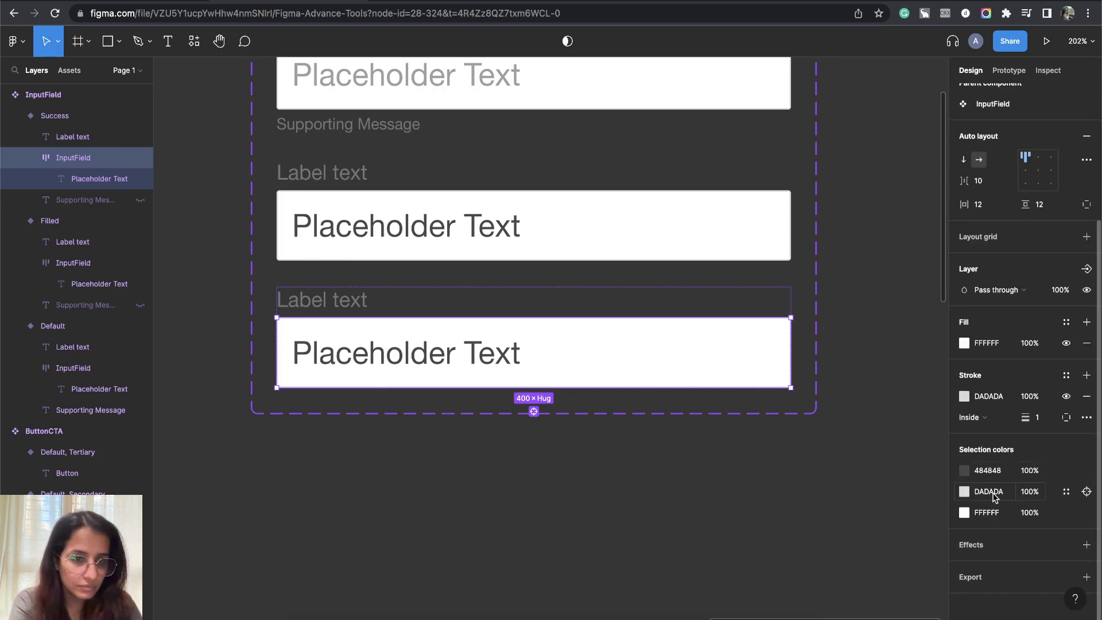
left_click(968, 403)
left_click(867, 472)
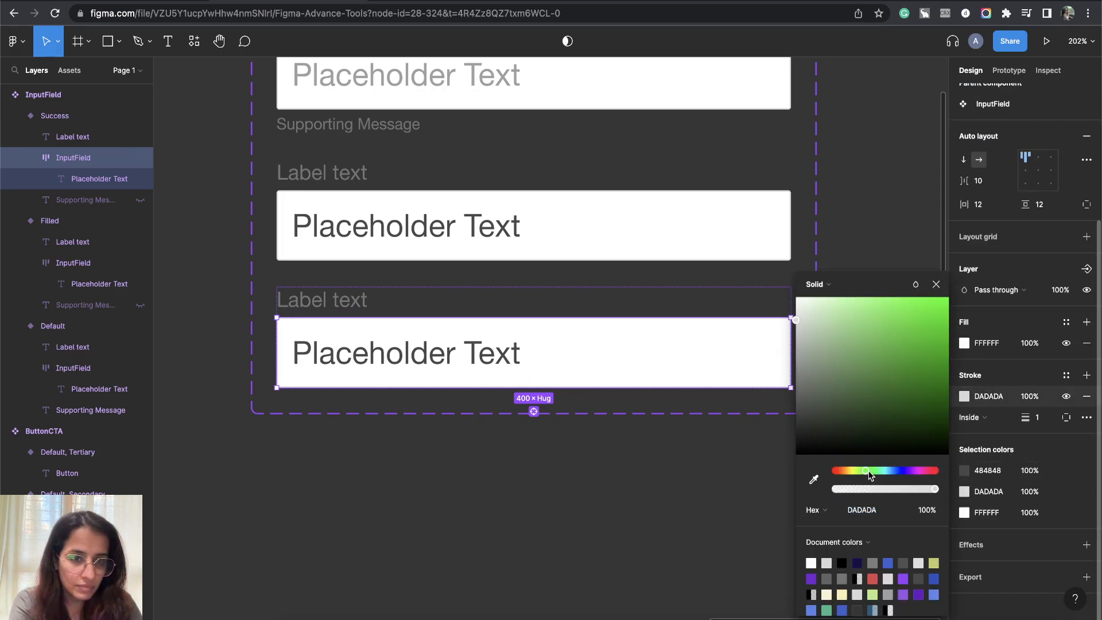
left_click(893, 346)
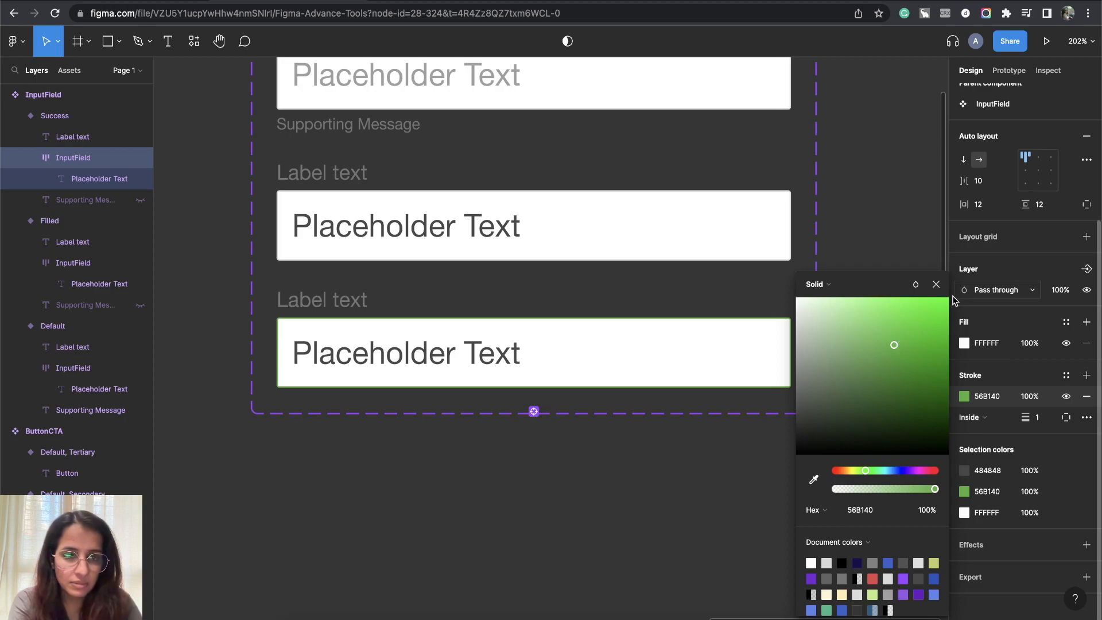
mouse_move(876, 335)
left_mouse_down()
mouse_move(863, 355)
mouse_move(849, 328)
left_mouse_up()
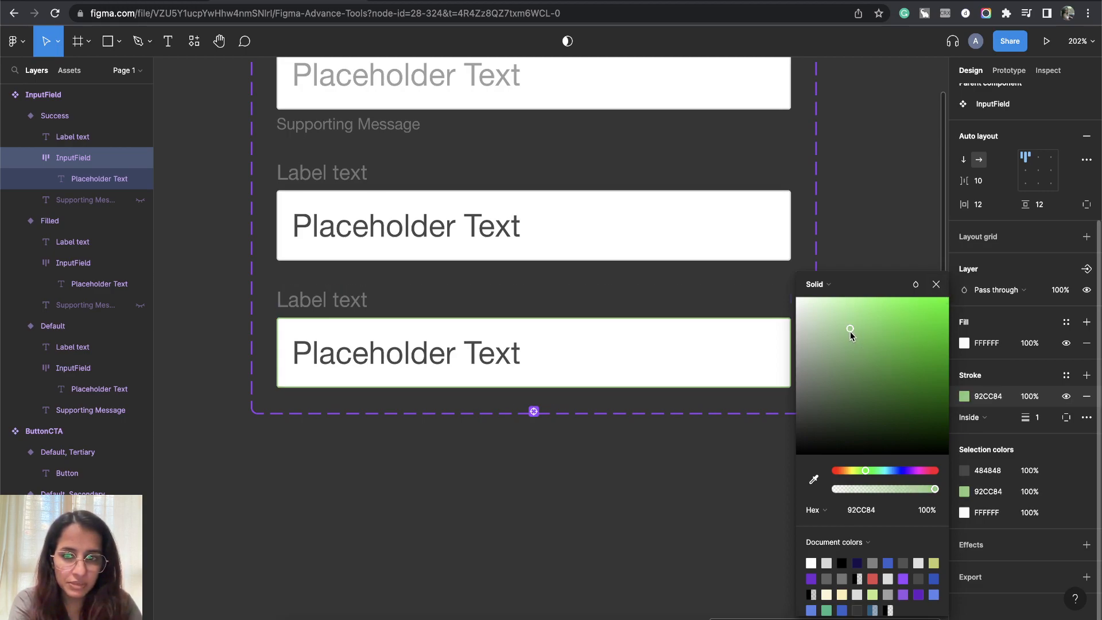
Create a fourth variant from the Success one and set its State value to Error
left_click(935, 284)
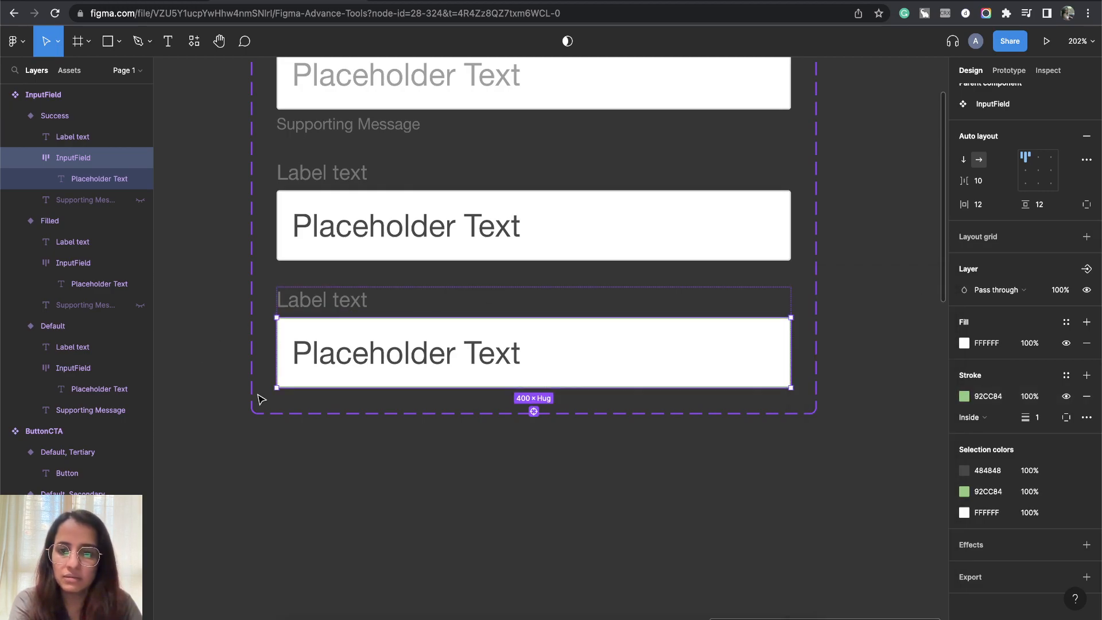
left_click(32, 157)
left_click(438, 204)
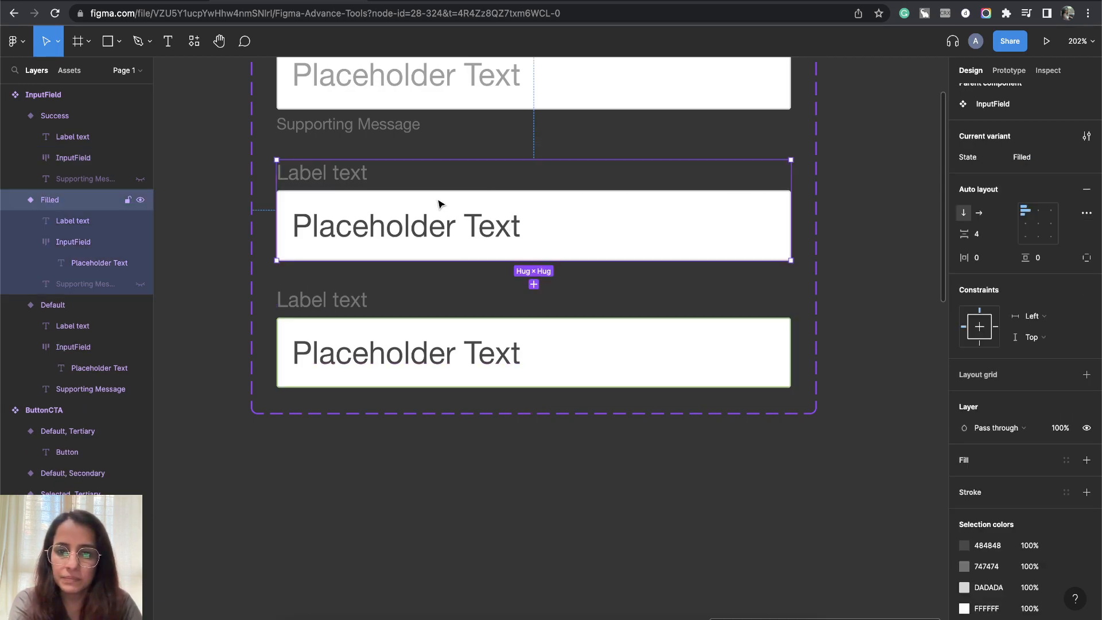
left_click(571, 352)
left_click(533, 412)
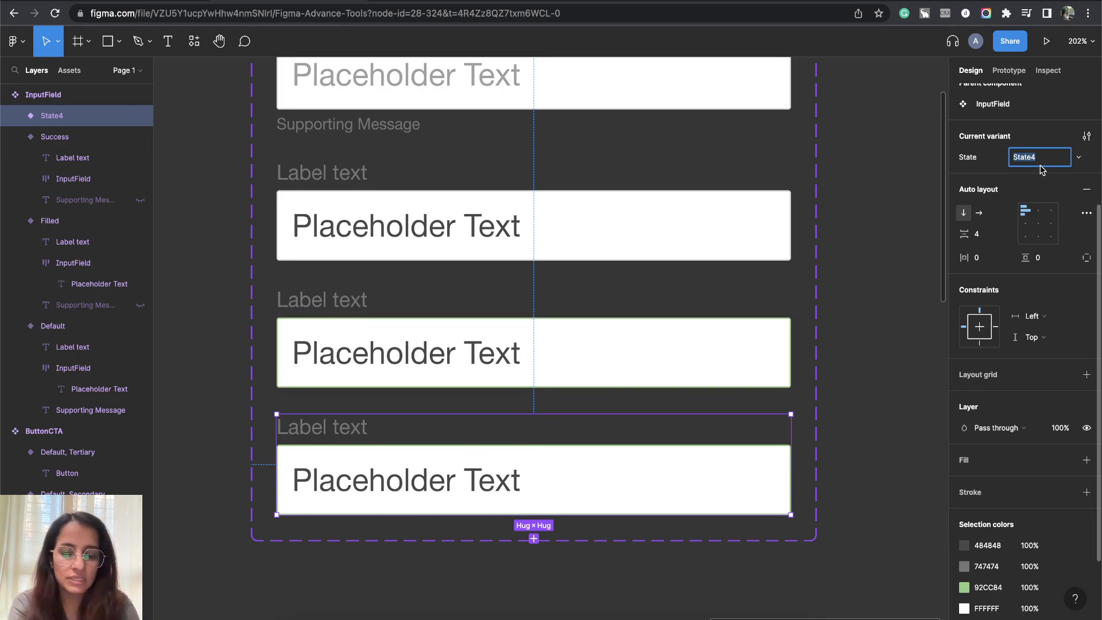
key("Return")
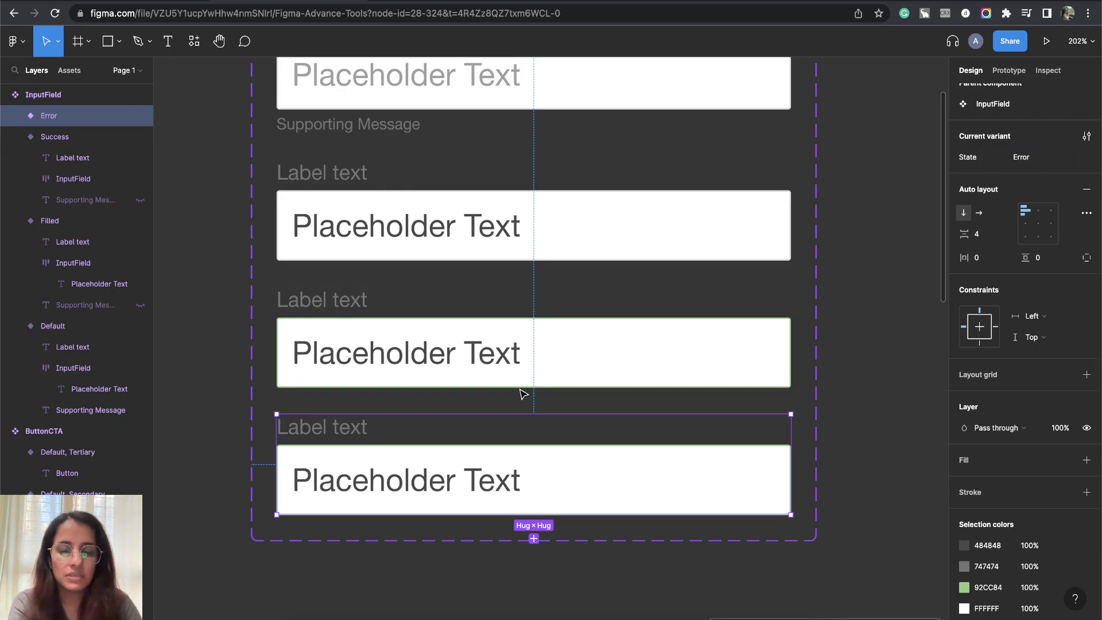
Show the hidden Supporting Message in the Error variant and collapse the layers of the other input field variants
left_click(140, 200)
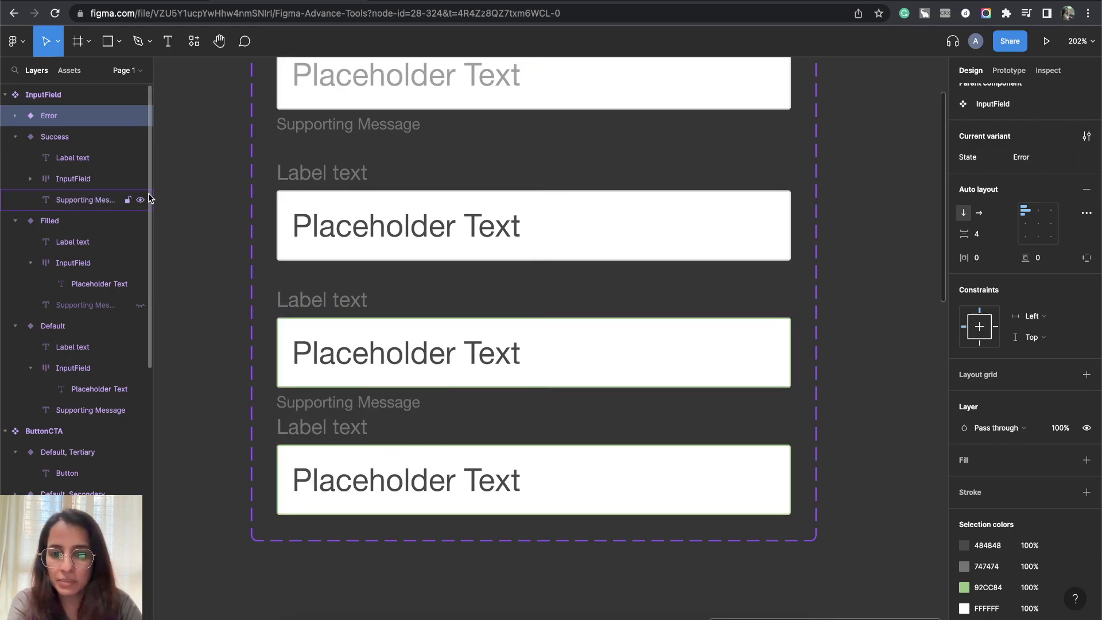
left_click(140, 200)
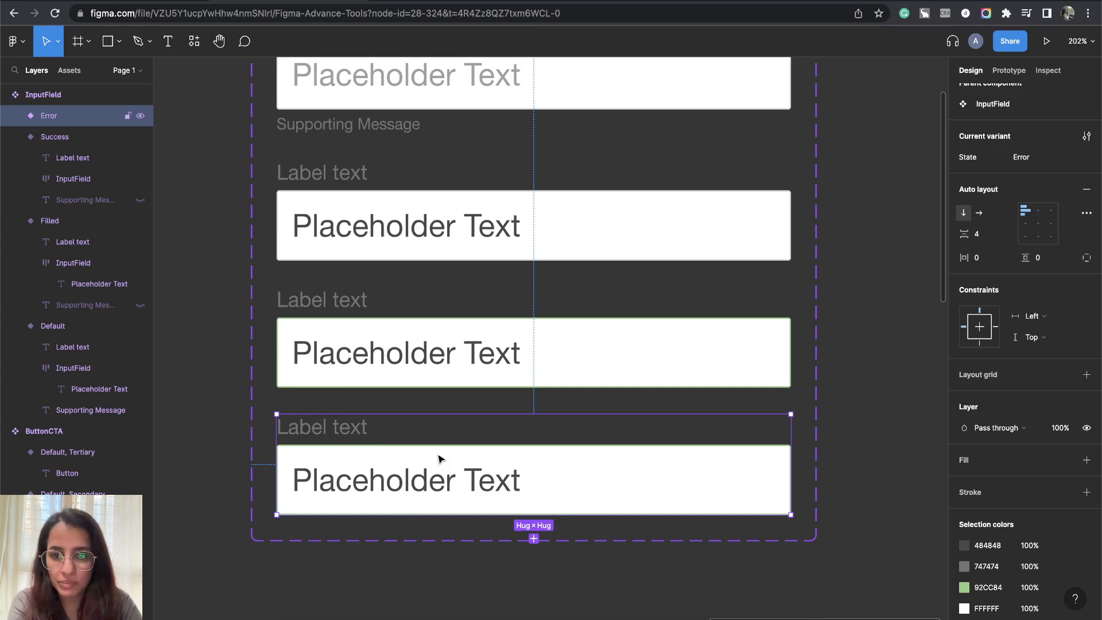
left_click(445, 573)
left_click(445, 502)
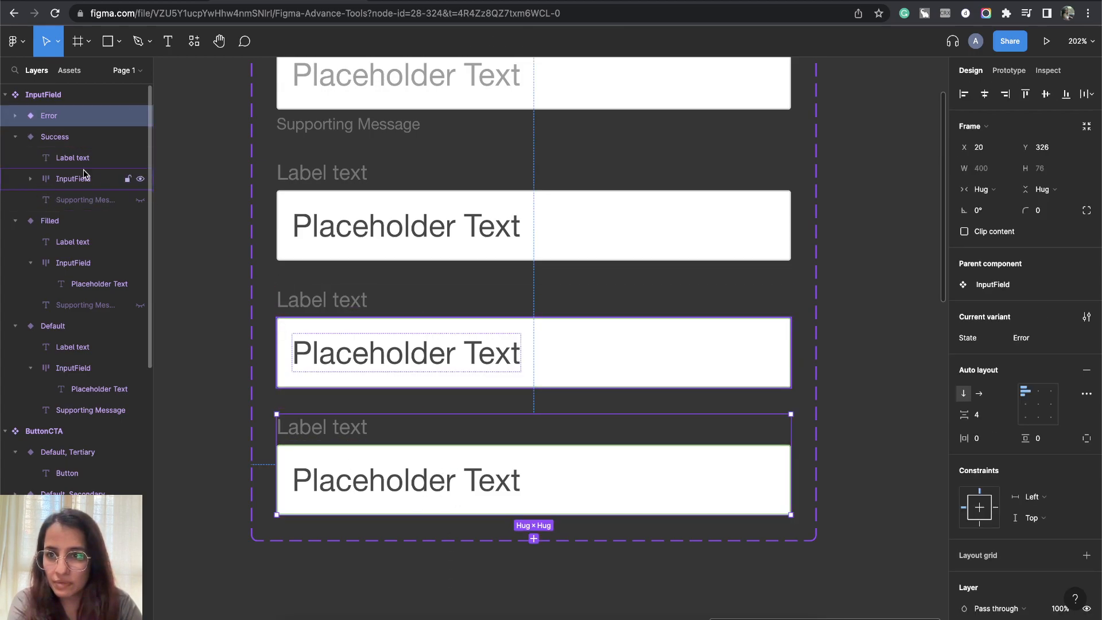
left_click(15, 136)
left_click(15, 115)
left_click(140, 178)
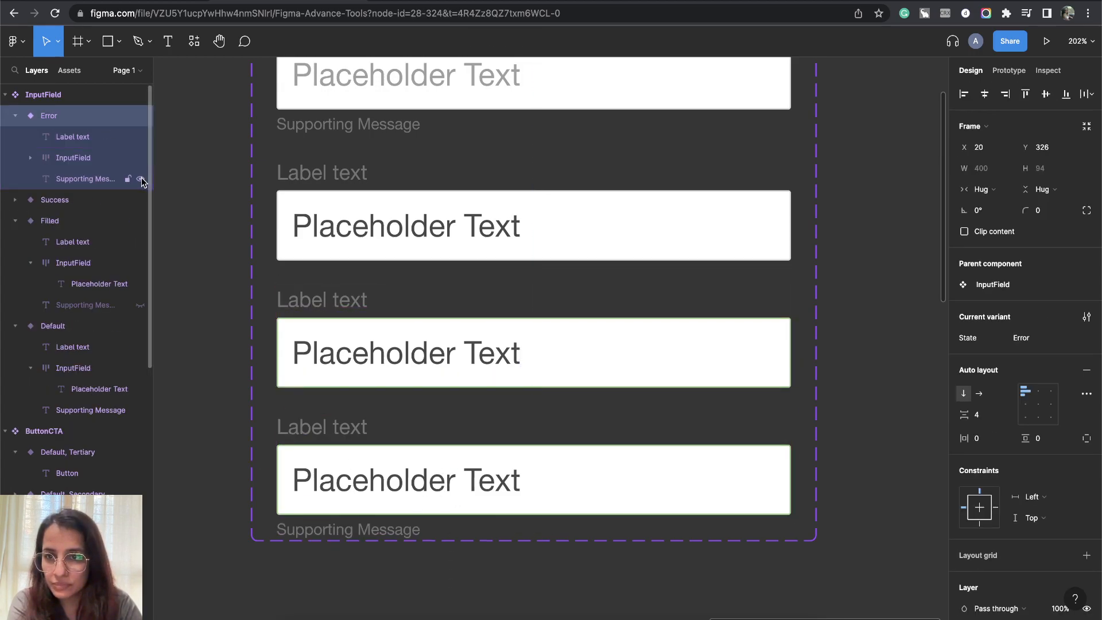
left_click(15, 221)
left_click(15, 242)
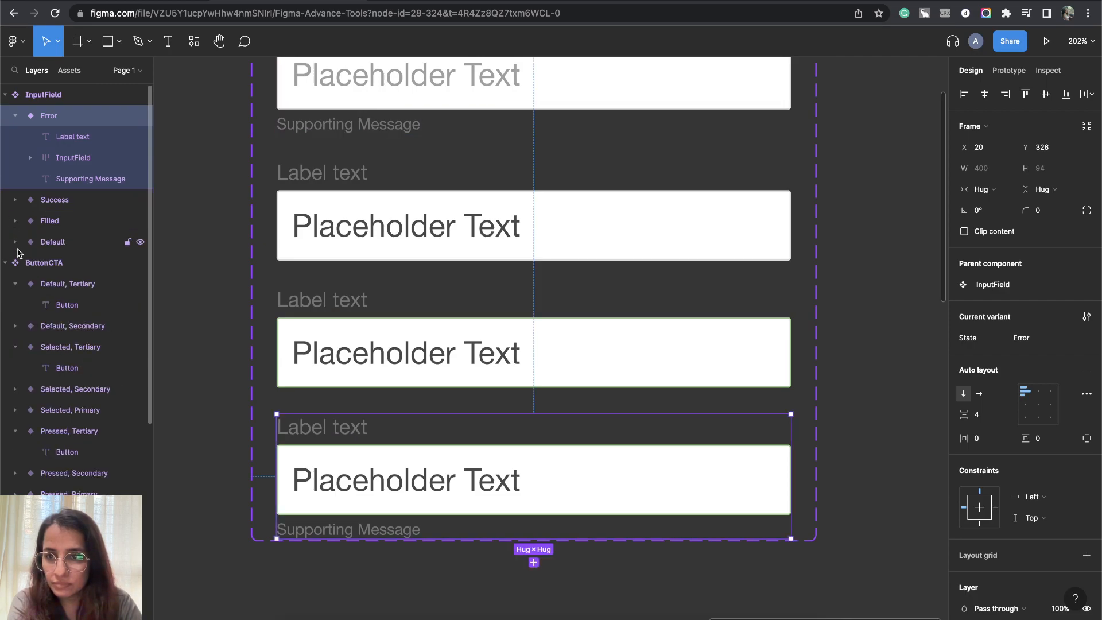
left_click(540, 603)
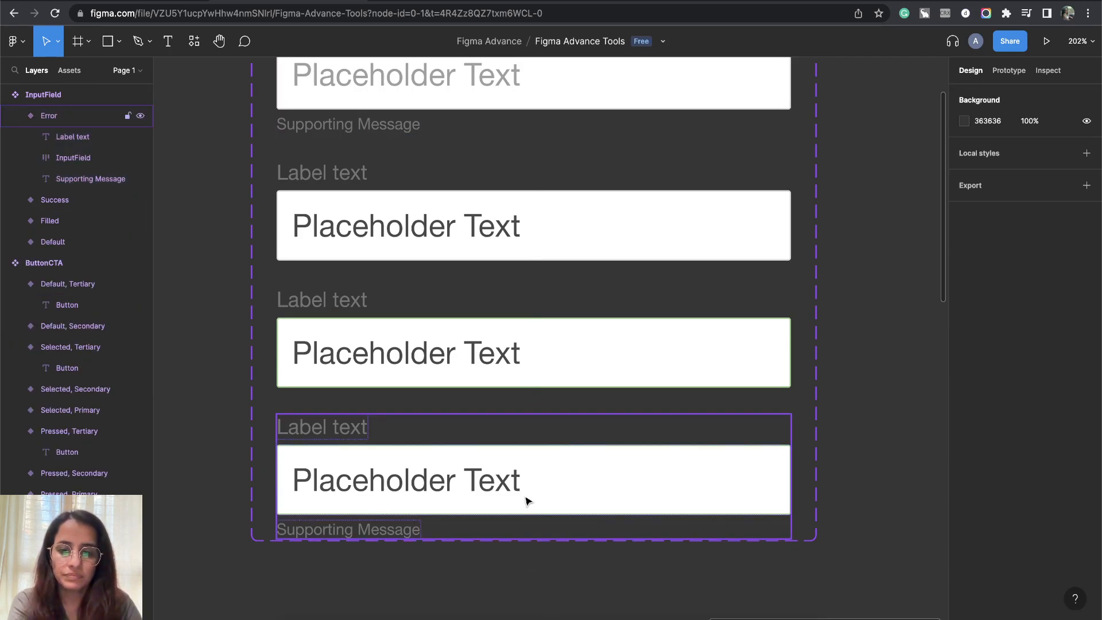
Replace the supporting message in the Error variant with "This field has an error"
scroll(524, 500, "down", 5)
left_click(376, 160)
left_click_drag(566, 526, 573, 561)
scroll(404, 521, "up", 10)
left_click(426, 512, "super")
double_click(426, 508)
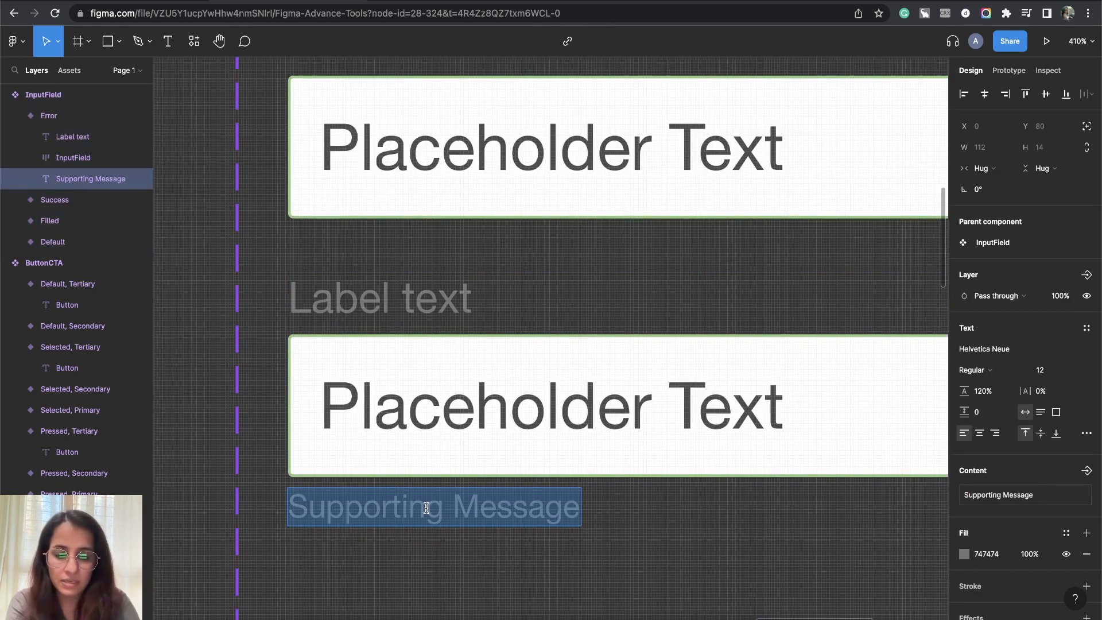
type("This")
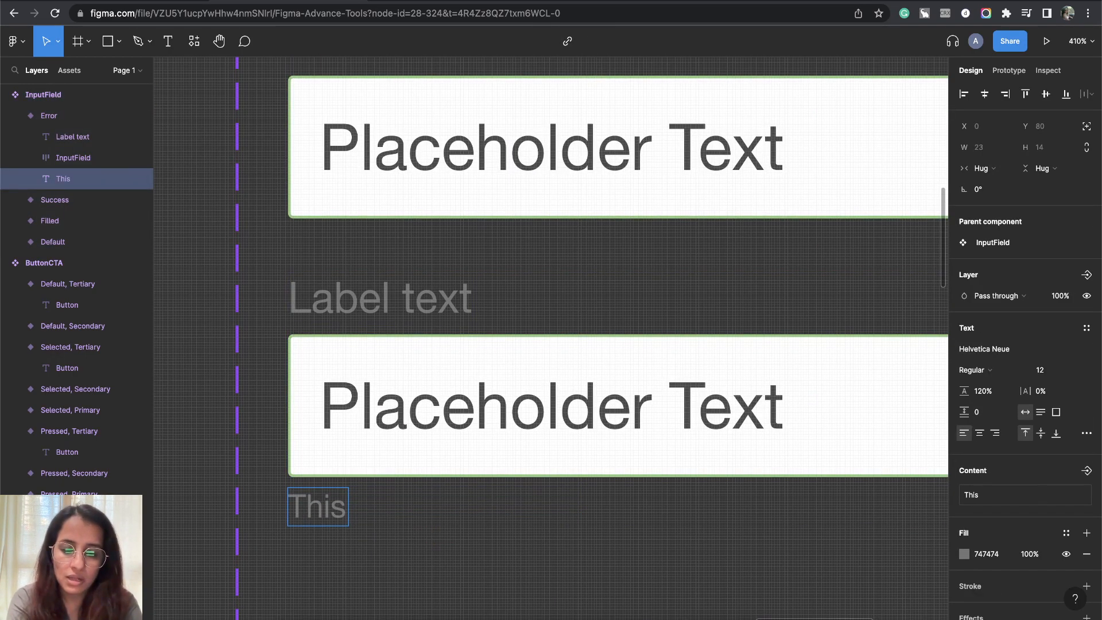
type(" field ha")
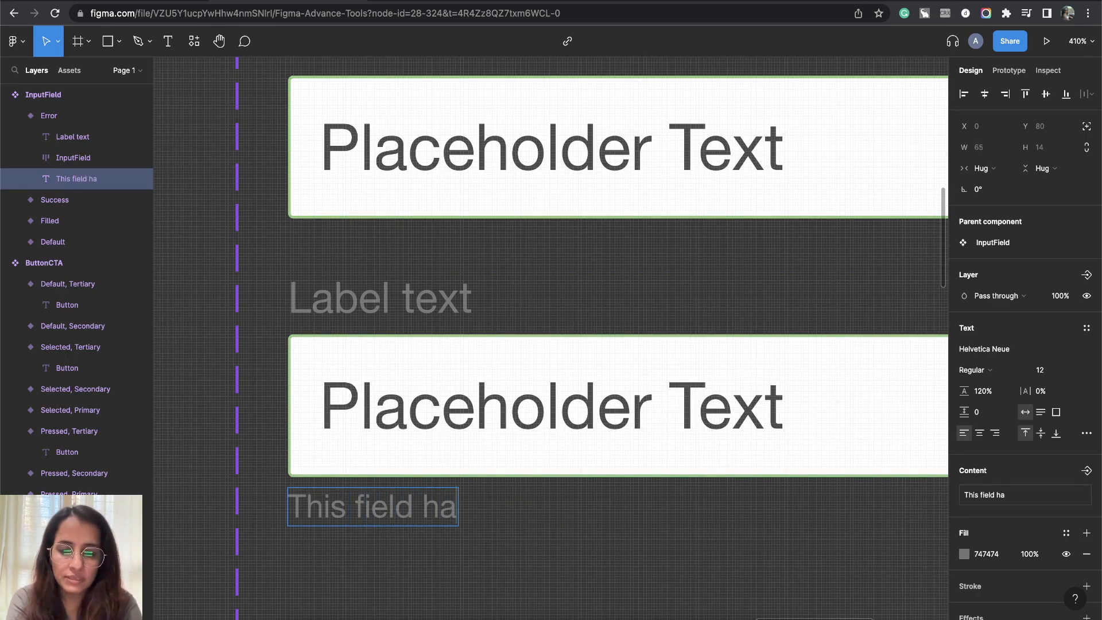
type("s an error")
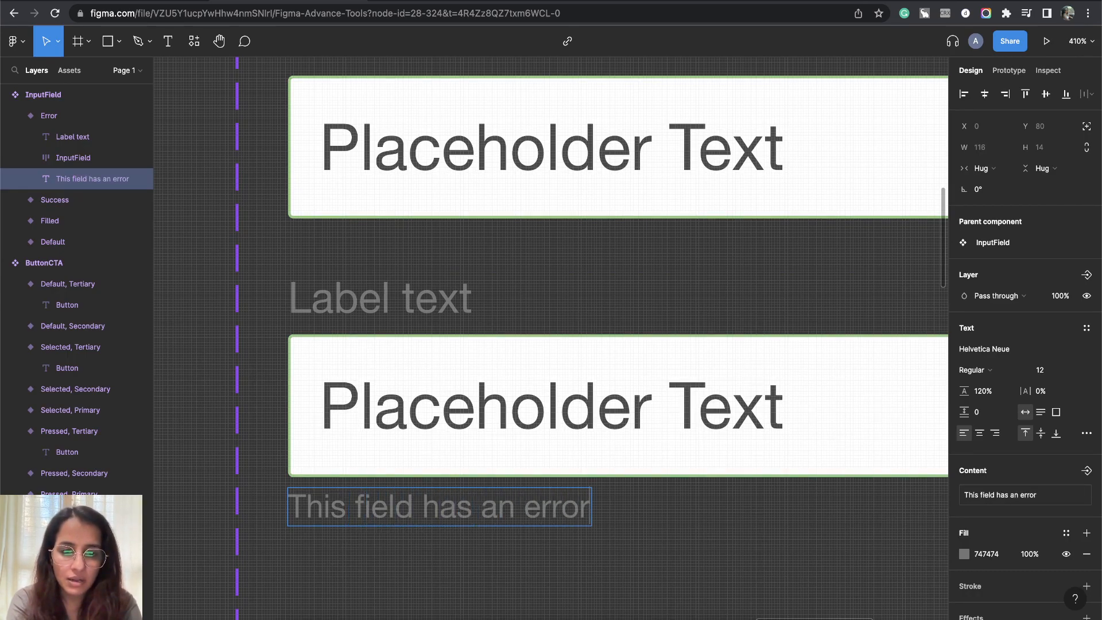
key("Escape")
Change the stroke colour of the input box in the Error variant to light red (D97575)
left_click(535, 383)
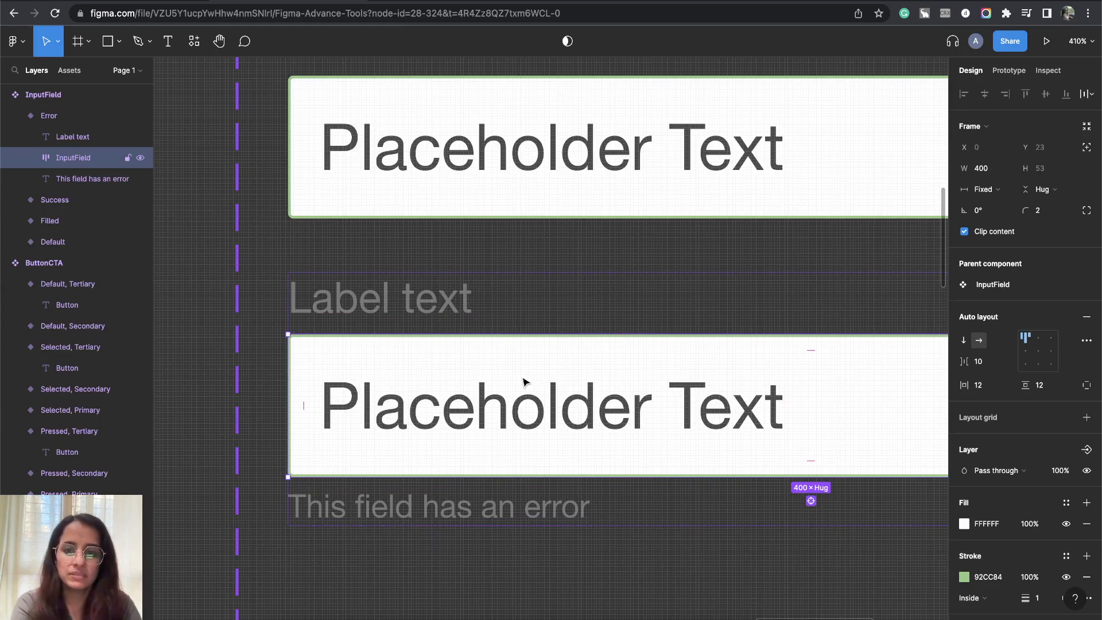
scroll(1035, 483, "down", 3)
left_click(965, 459)
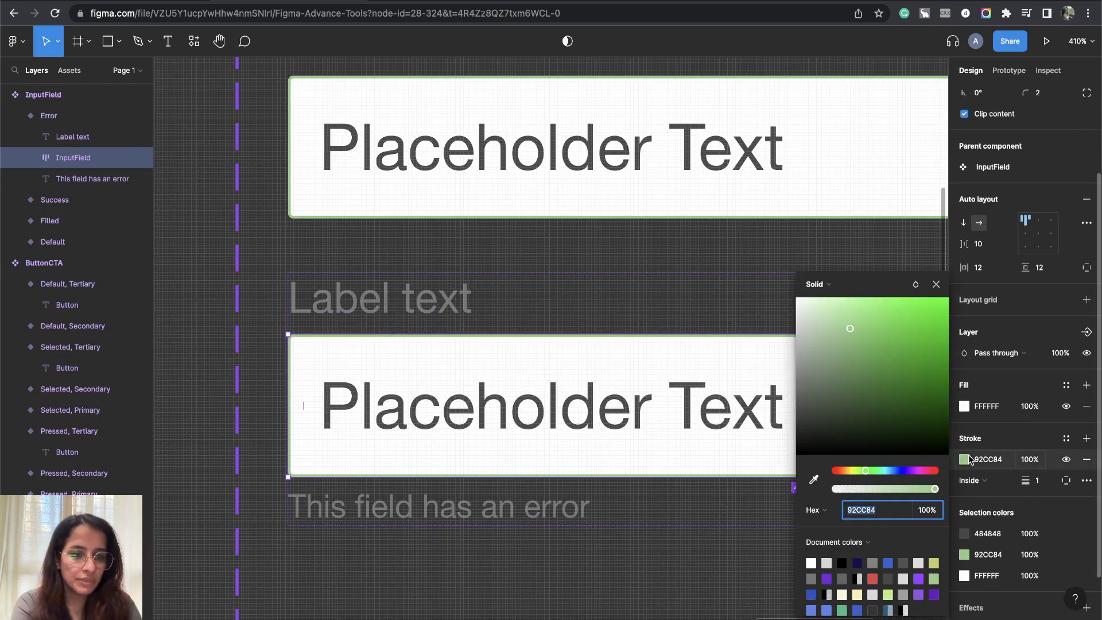
left_click_drag(844, 475, 836, 475)
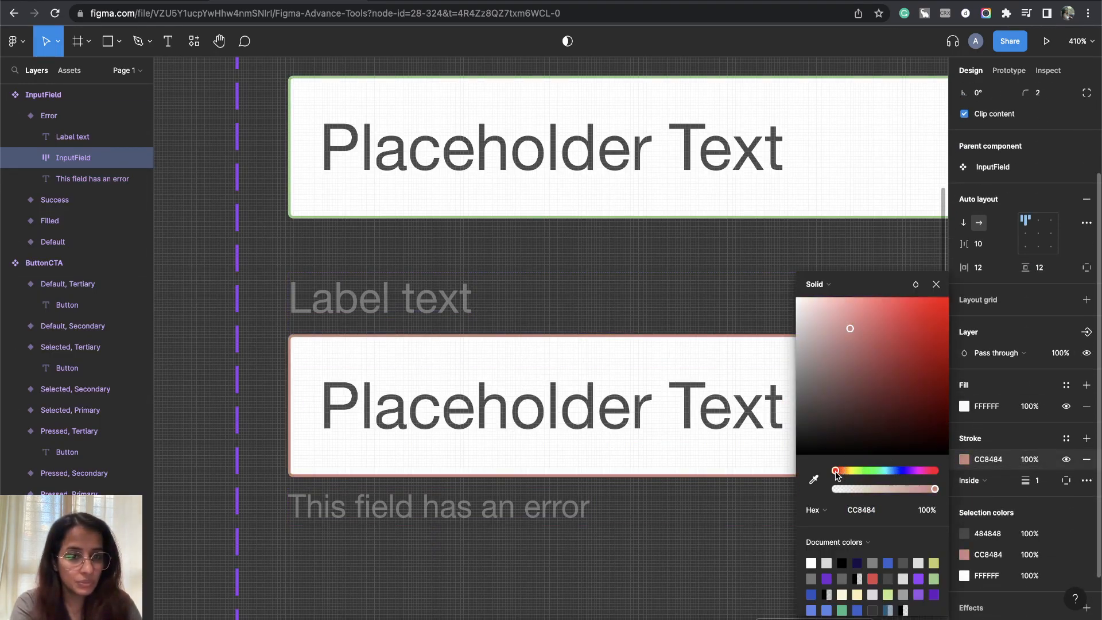
left_click_drag(903, 349, 864, 320)
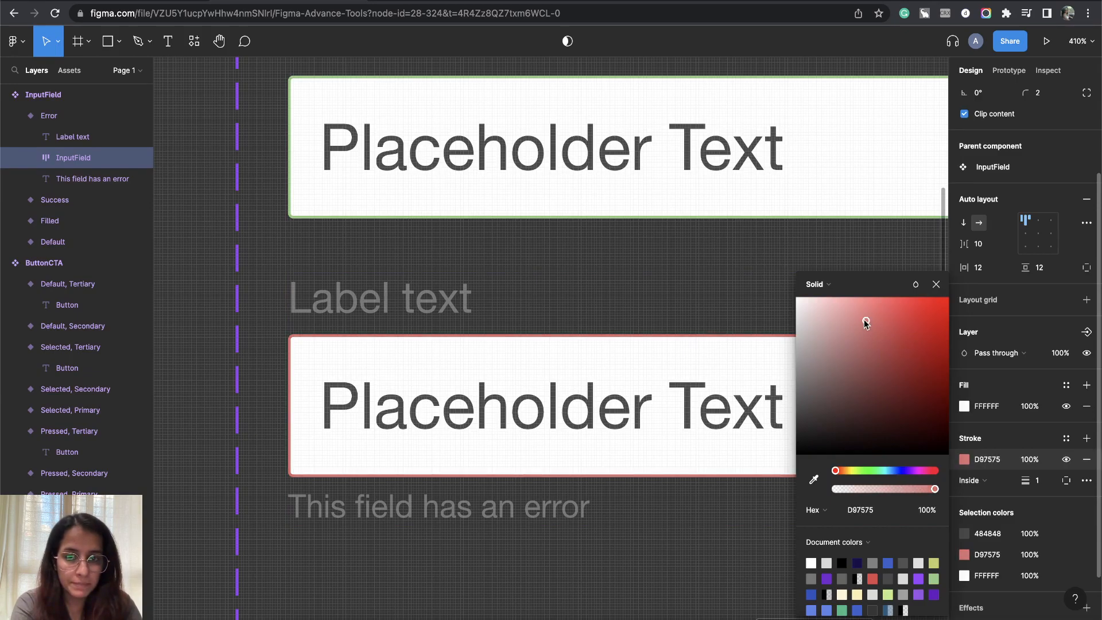
left_click(937, 284)
Set the error message's fill to D97575 by sampling the Error variant's red stroke with the eyedropper
left_click(513, 516)
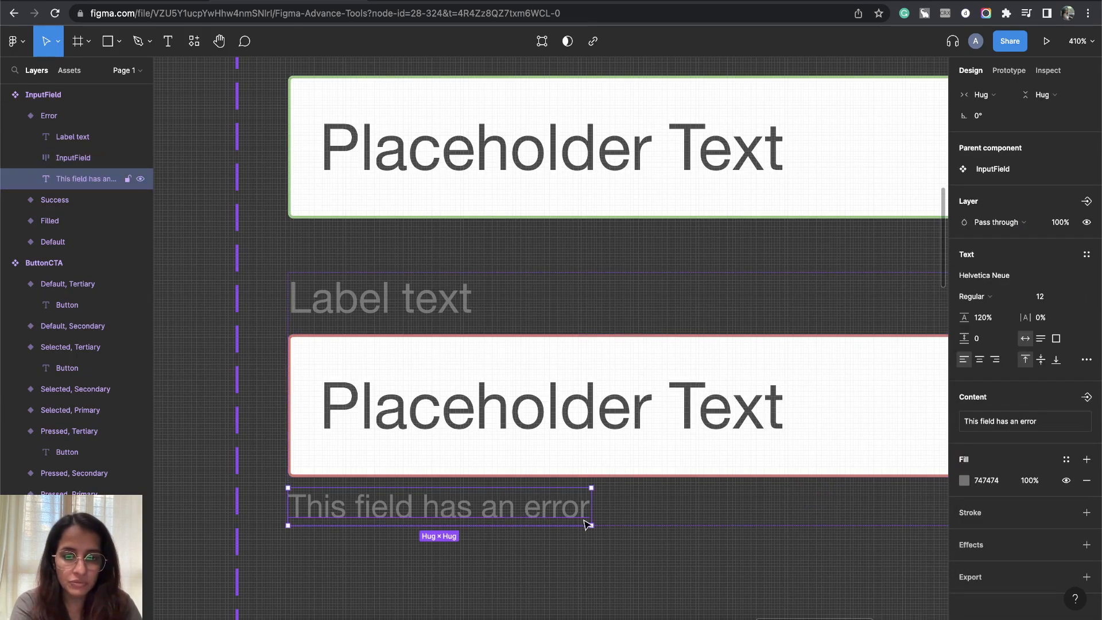
left_click(965, 481)
left_click(811, 482)
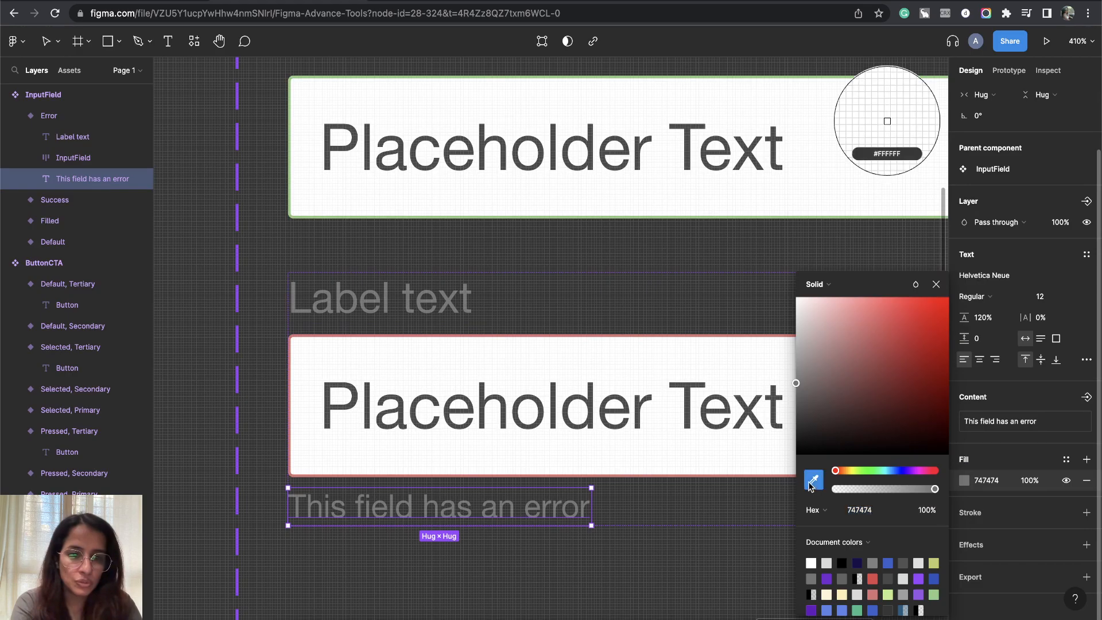
left_click(877, 342)
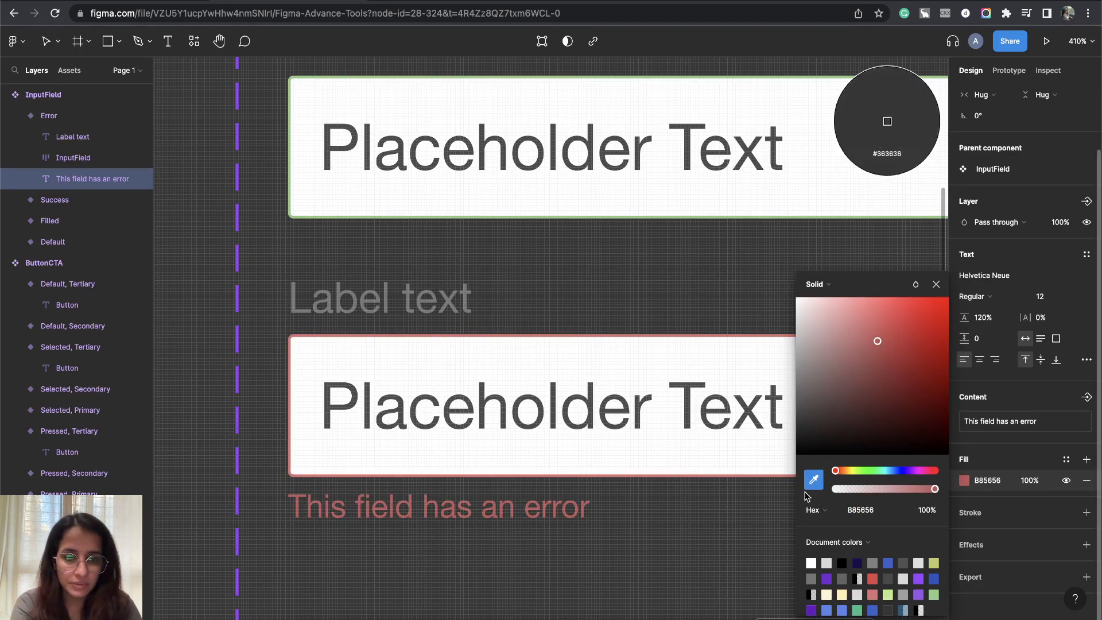
left_click(701, 469)
key("i")
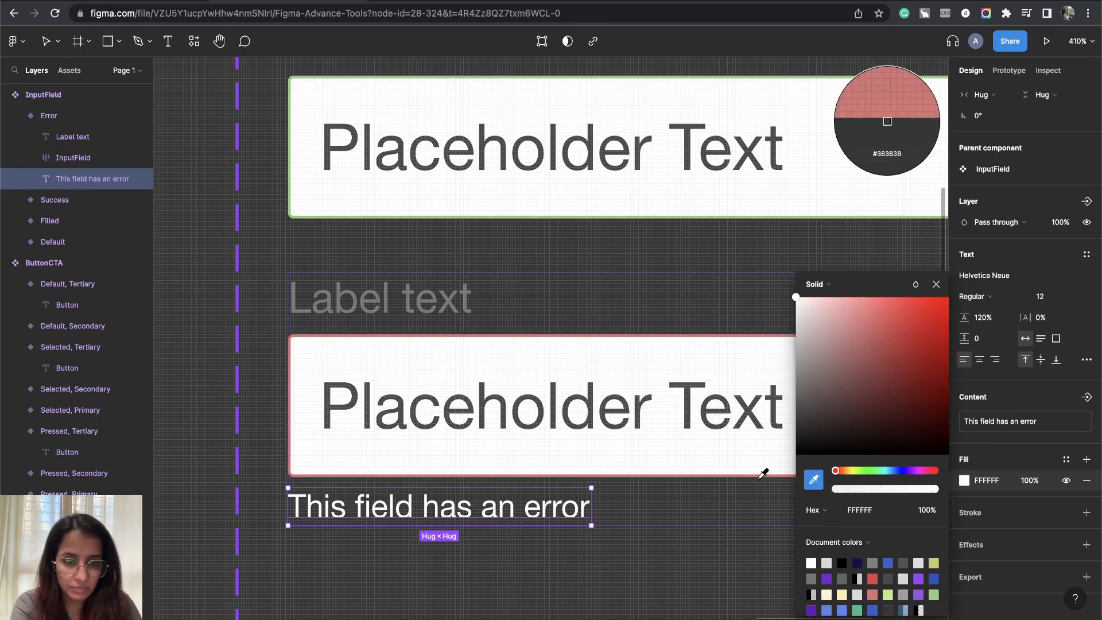
left_click(729, 474)
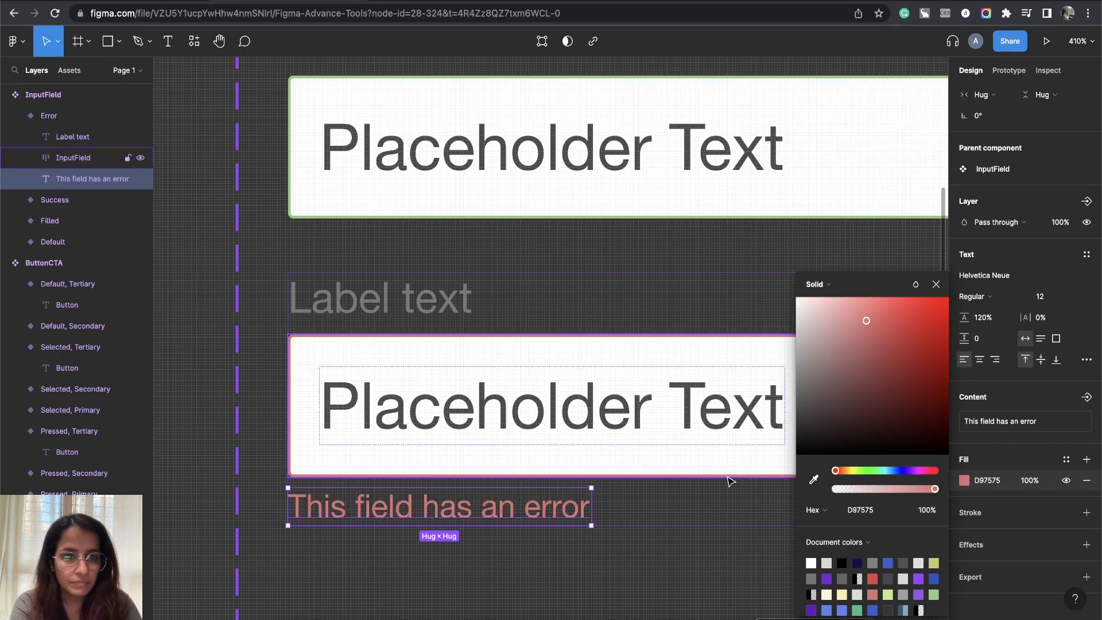
left_click(936, 285)
Shorten the InputField component set to a height of 433 so it ends just below the Error variant
scroll(601, 435, "down", 6)
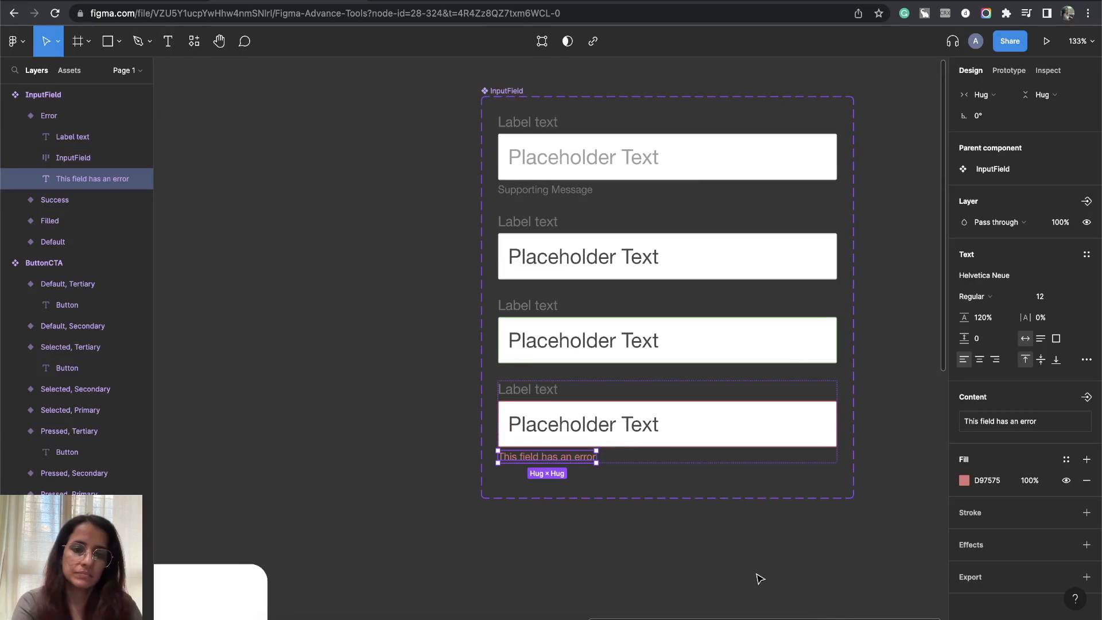
left_click(756, 575)
scroll(624, 508, "right", 3)
scroll(487, 276, "up", 2)
scroll(487, 276, "right", 1)
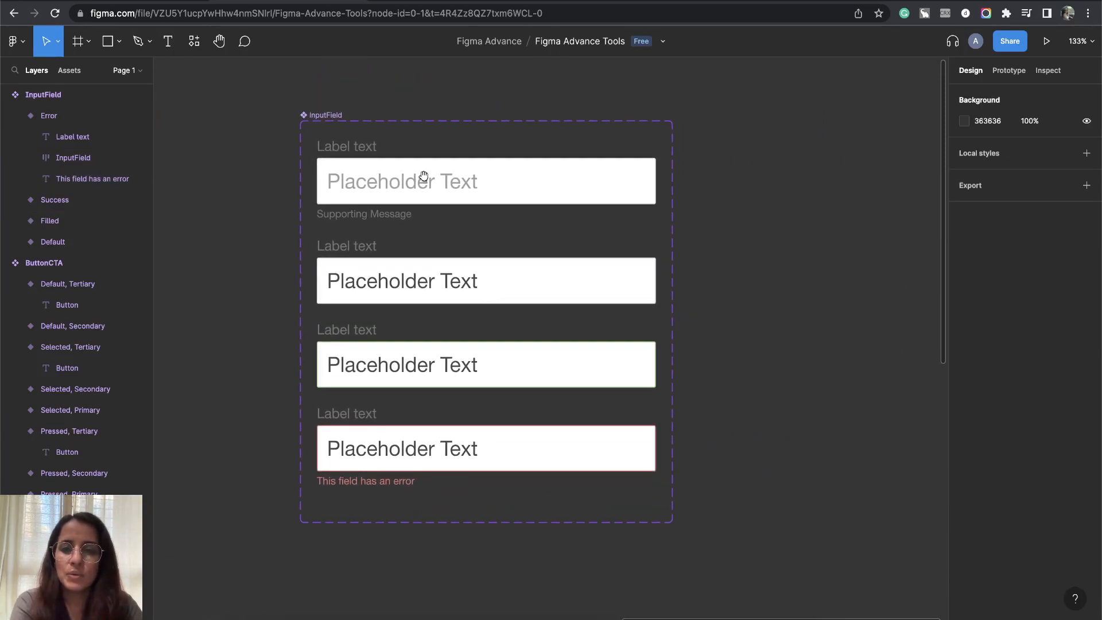
left_click(423, 176)
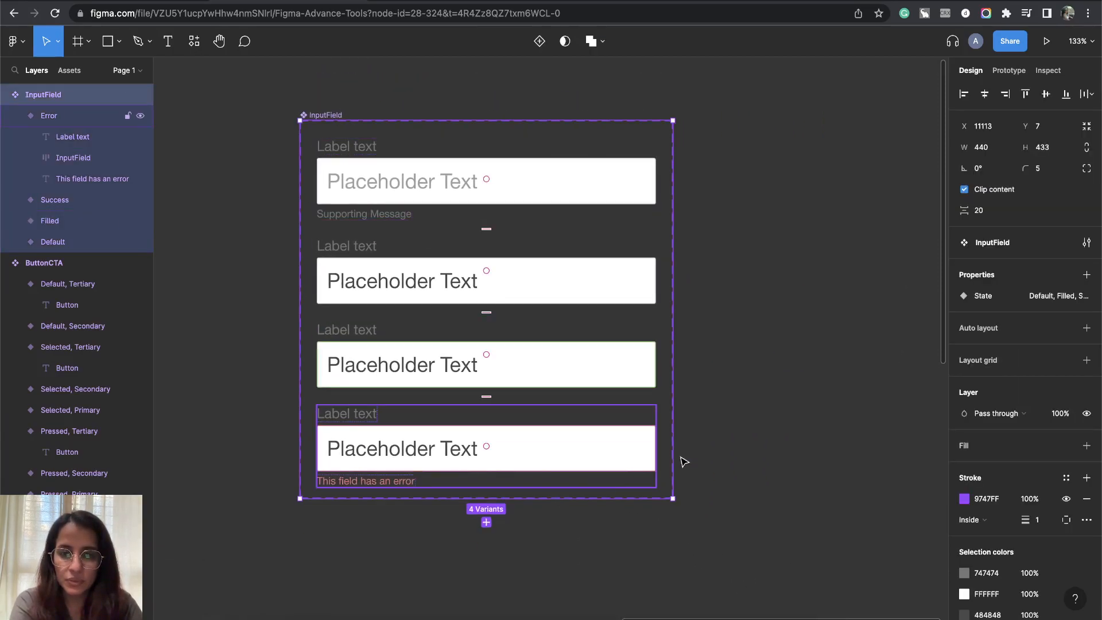
left_click(718, 468)
scroll(742, 514, "down", 3)
scroll(691, 423, "down", 2)
scroll(690, 423, "right", 3)
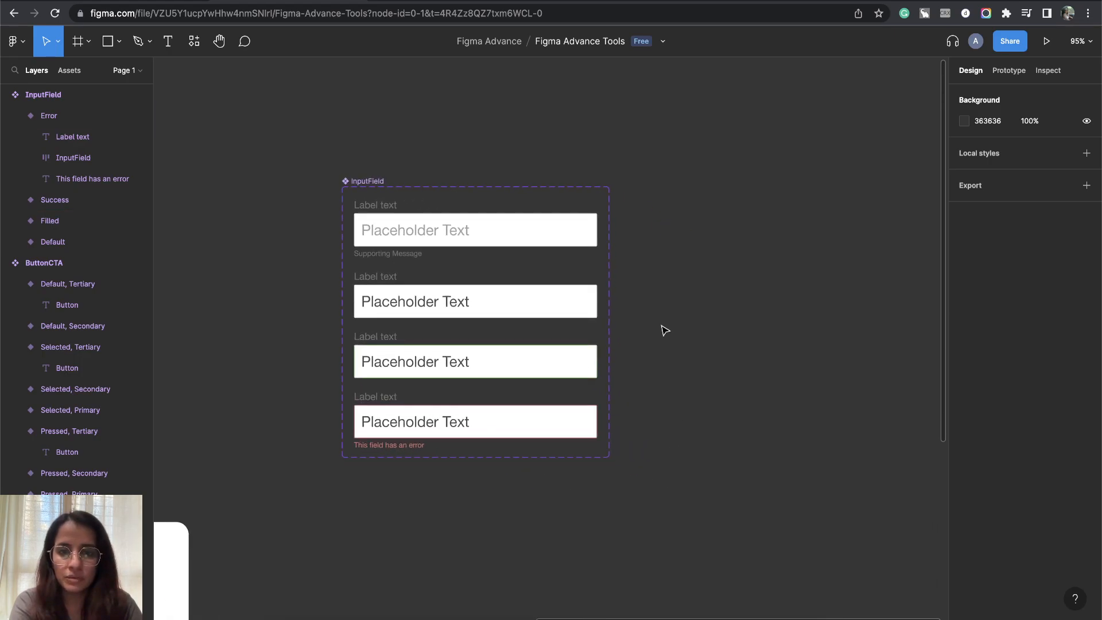
Hide the Supporting Message layer in the Default variant
left_click(402, 234)
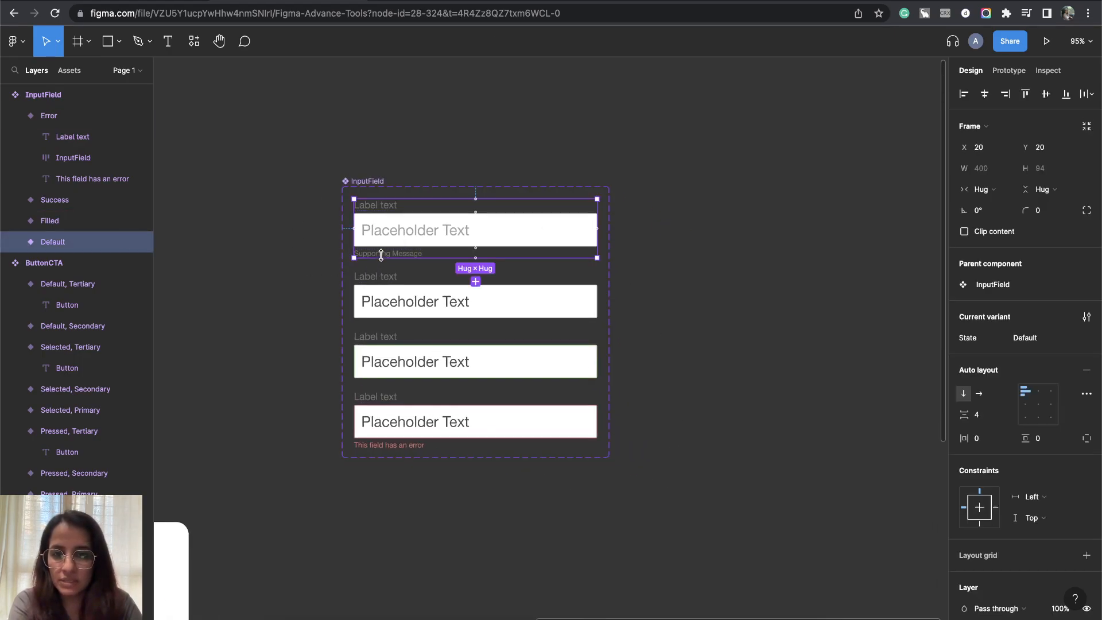
double_click(384, 255)
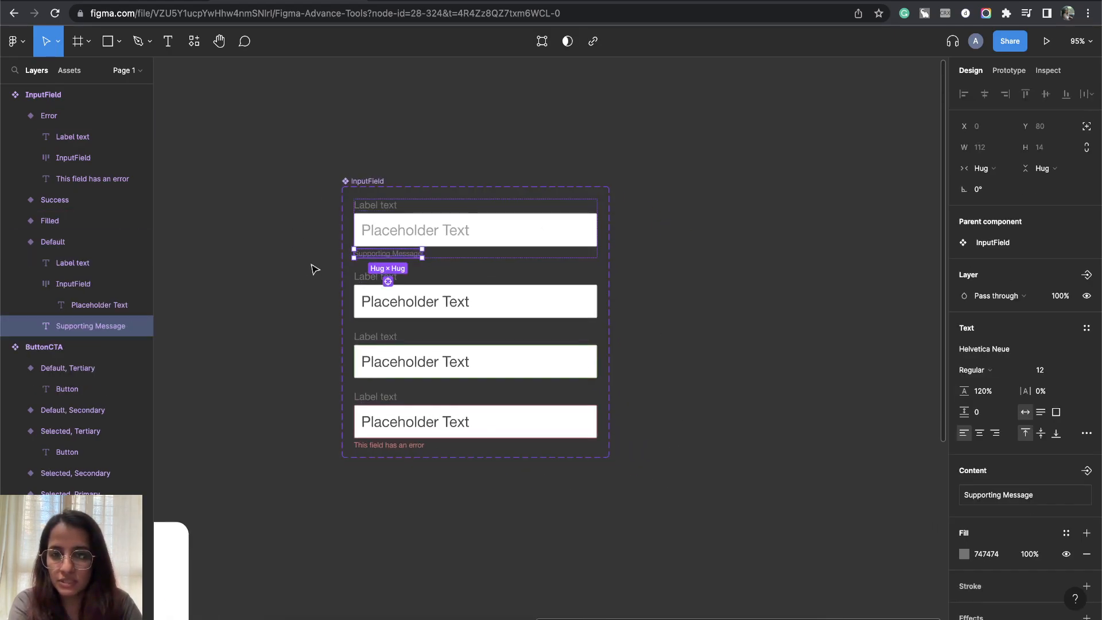
left_click(139, 326)
left_click(294, 283)
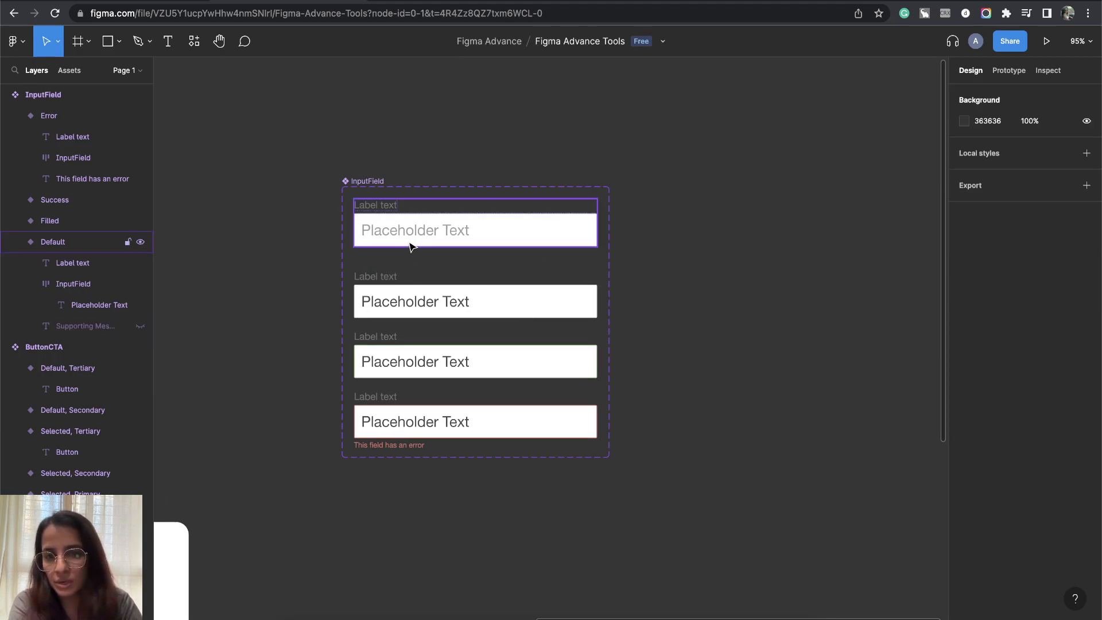
Move the Filled variant up to Y 125 to even out the spacing between variants
left_click(468, 225)
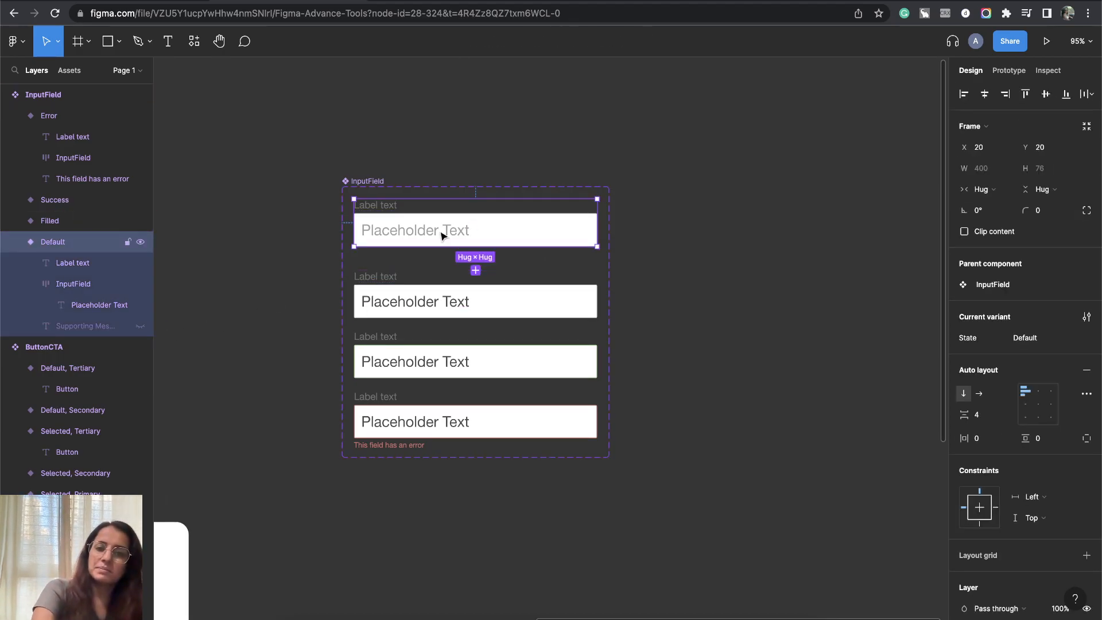
left_click(413, 304)
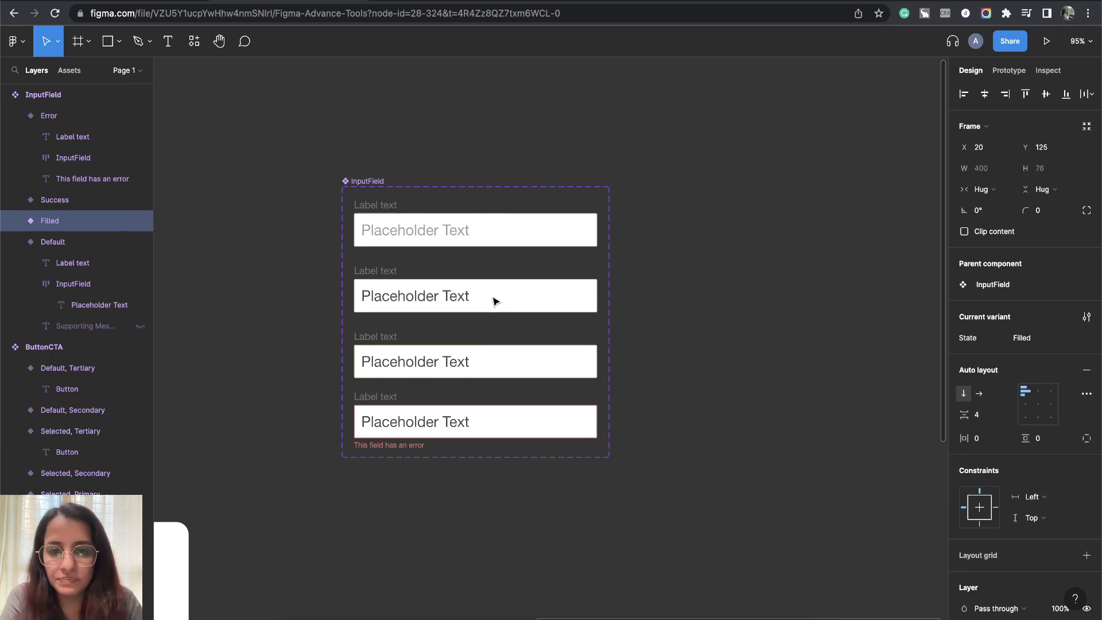
left_click(748, 282)
Duplicate the Frequently Asked Questions card and place the copy beside the InputField component set at X 11597, Y 5
left_click(364, 191)
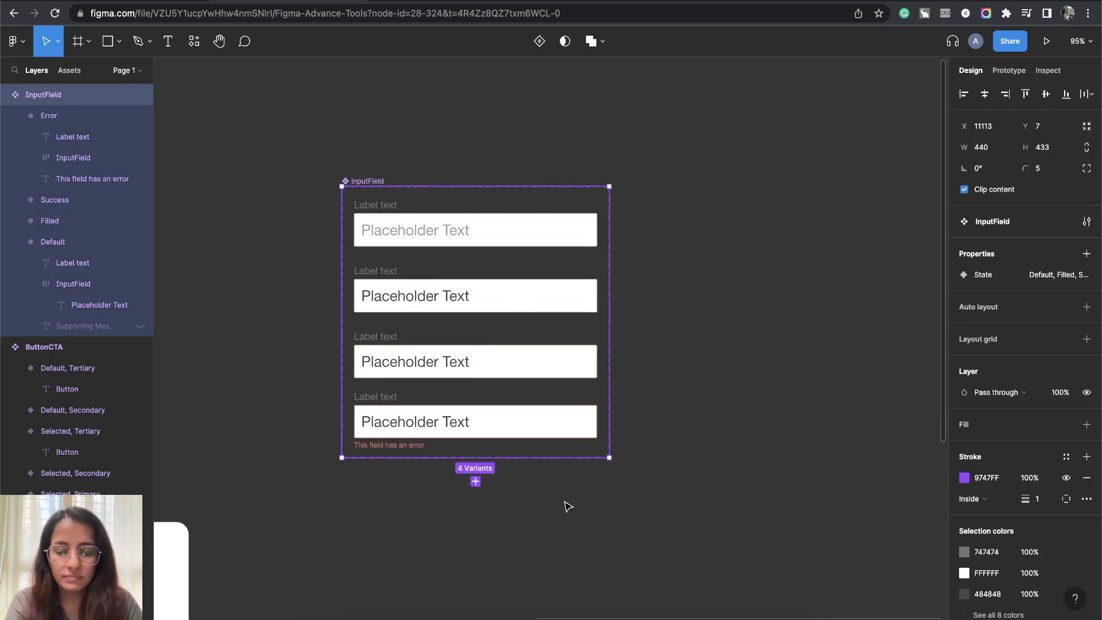
scroll(565, 503, "down", 4)
left_click_drag(629, 453, 475, 337)
left_click_drag(524, 458, 568, 441)
scroll(568, 442, "left", 5)
scroll(568, 441, "down", 3)
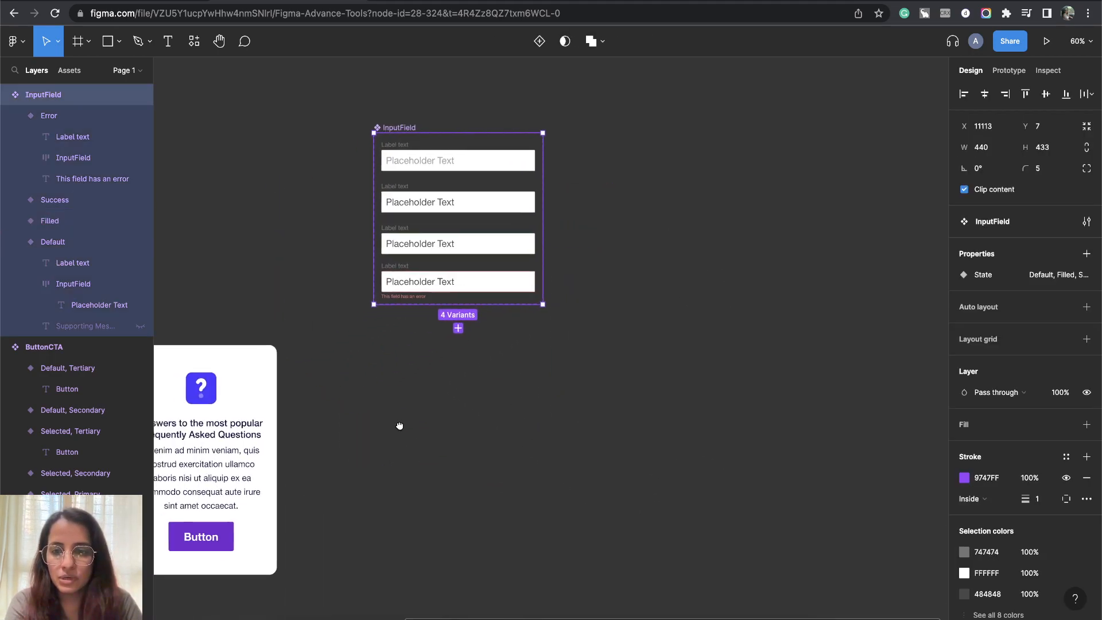
left_click(207, 289)
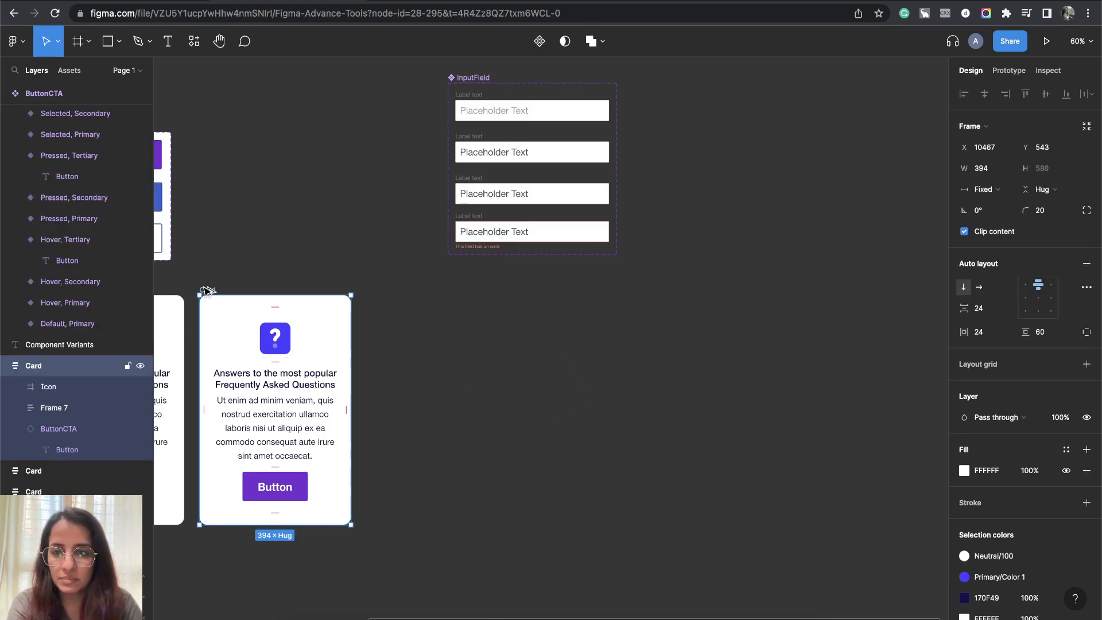
mouse_move(441, 466)
left_mouse_down()
mouse_move(575, 439)
mouse_move(423, 470)
left_mouse_up()
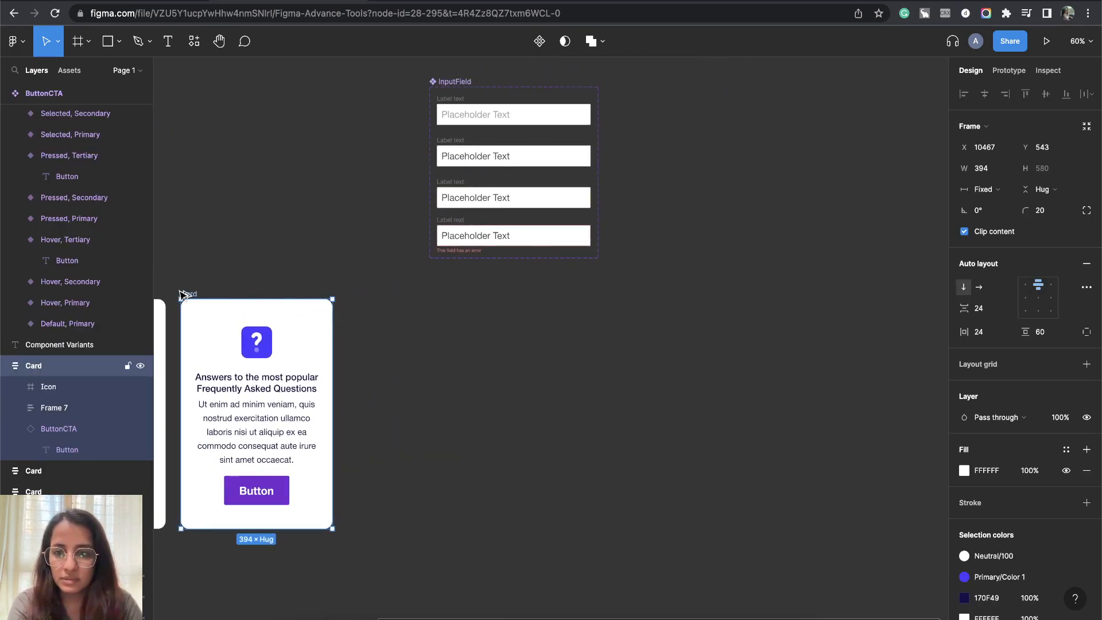
left_click_drag(186, 295, 621, 83)
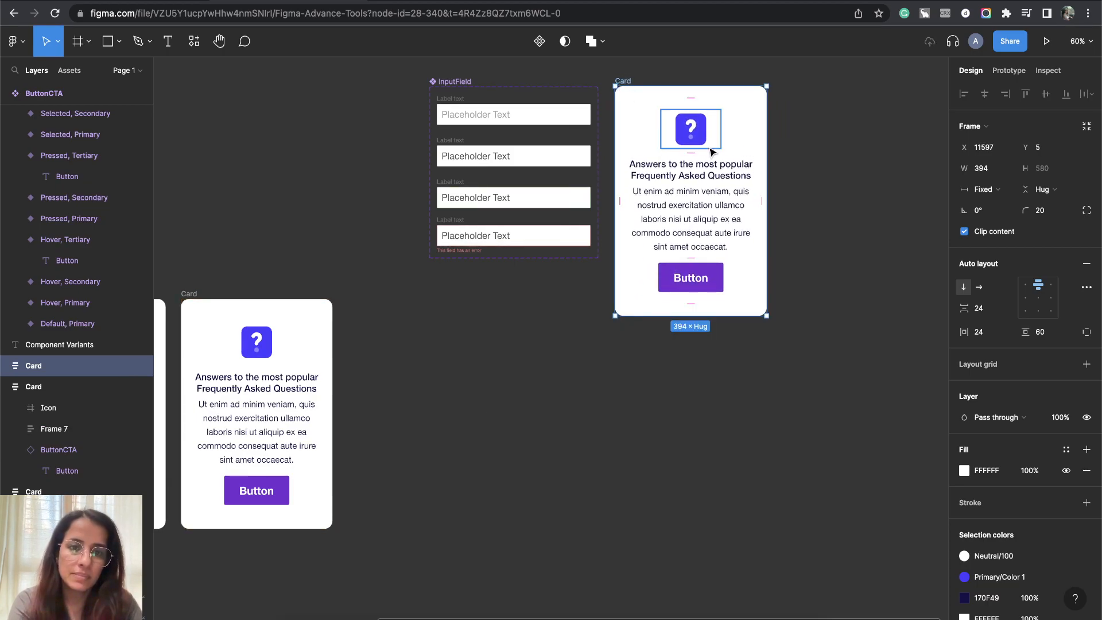
Change the duplicated card's heading to "Share your Email ID"
scroll(708, 147, "up", 5)
scroll(740, 209, "right", 3)
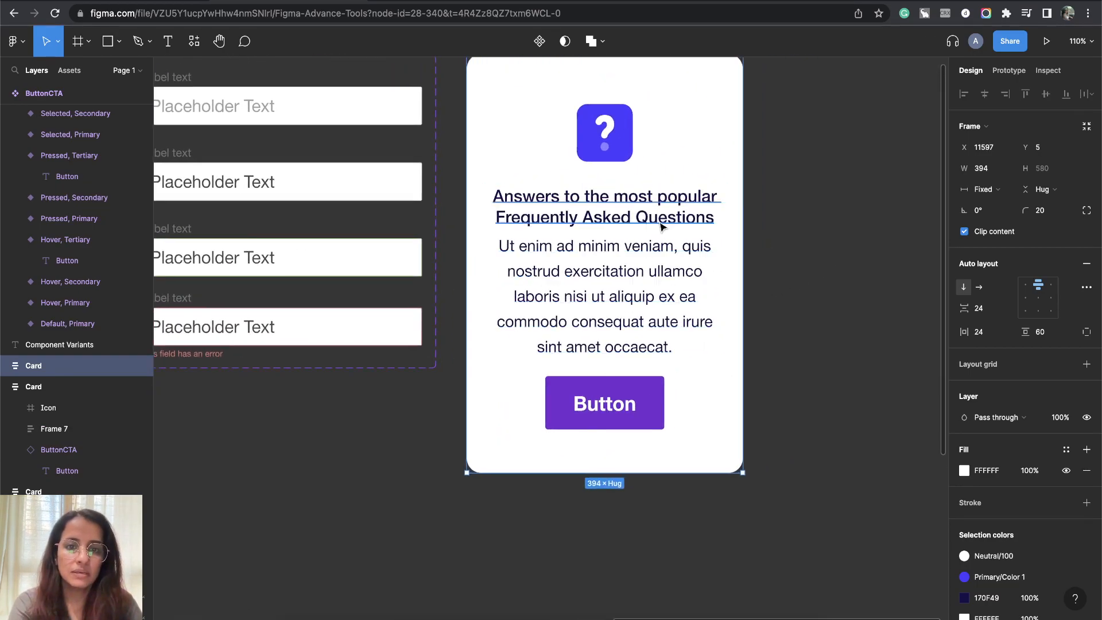
double_click(658, 221, "super")
type("AhRE")
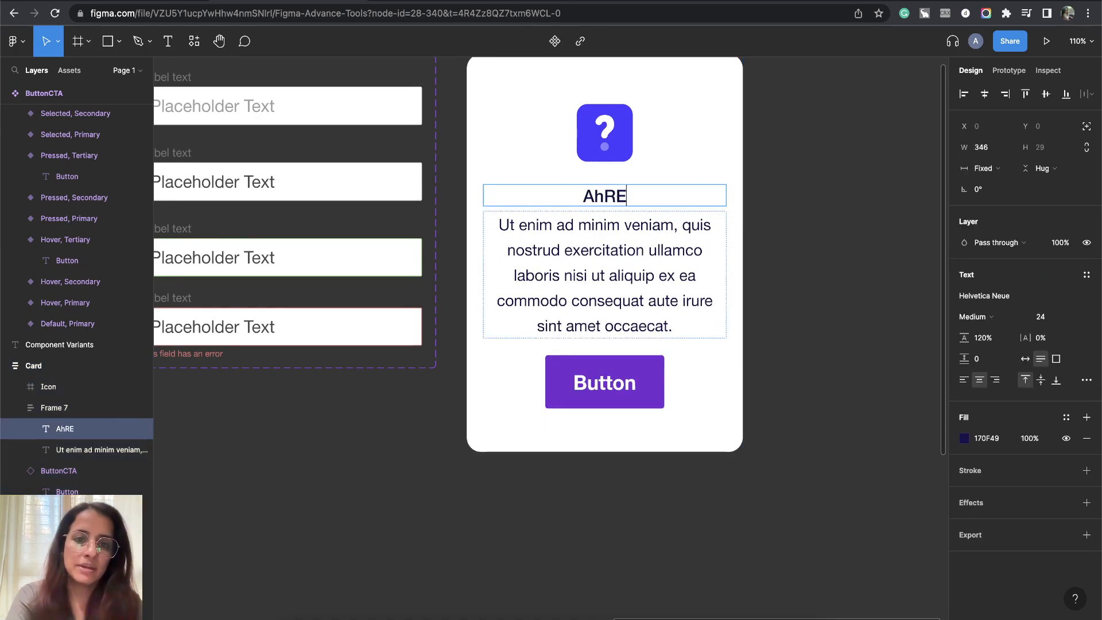
key("super+a")
type("sha")
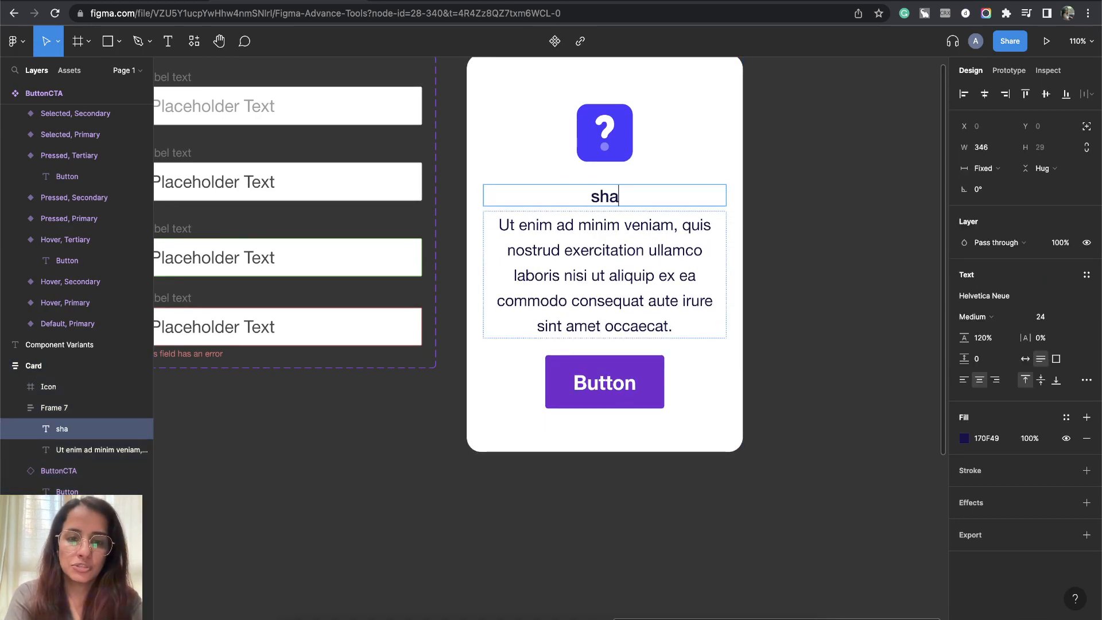
key("super+a")
type("Sh")
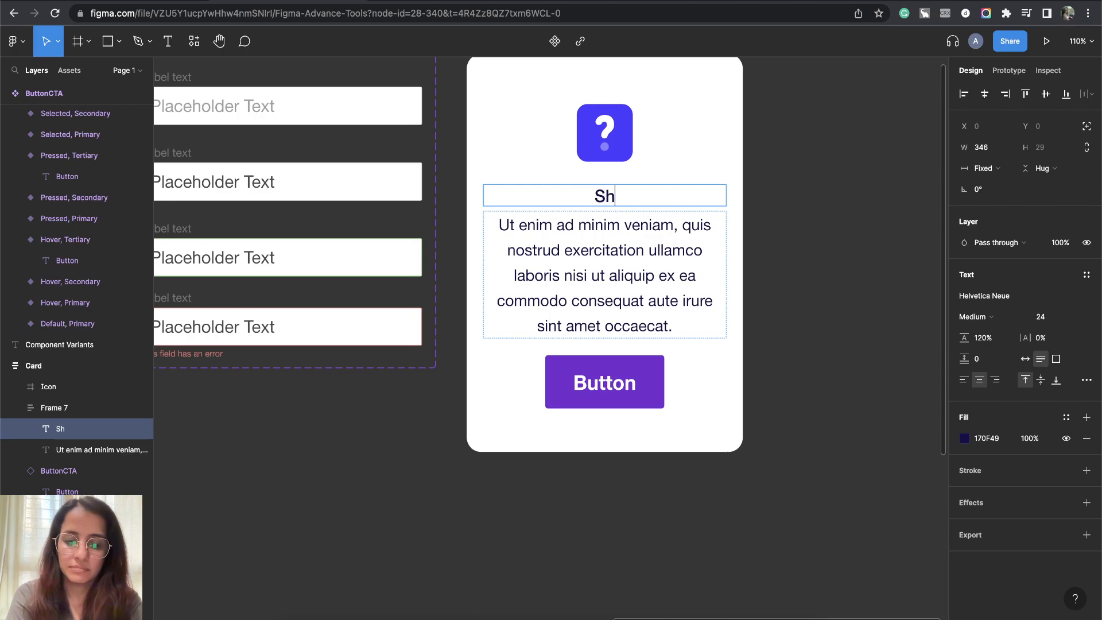
type("are your C")
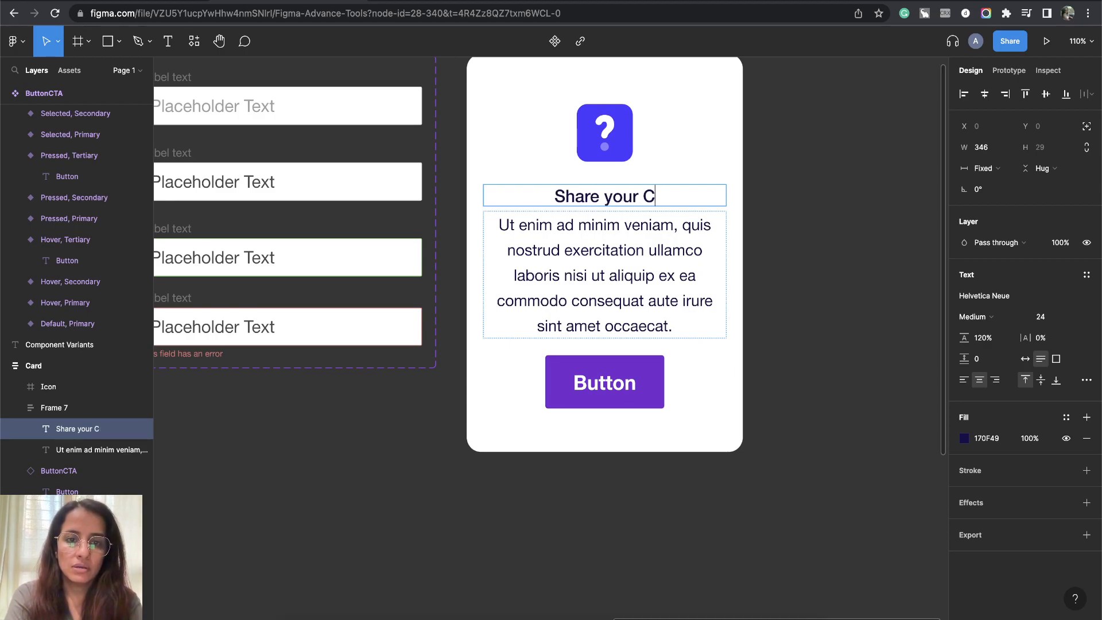
key("BackSpace")
type("Email If")
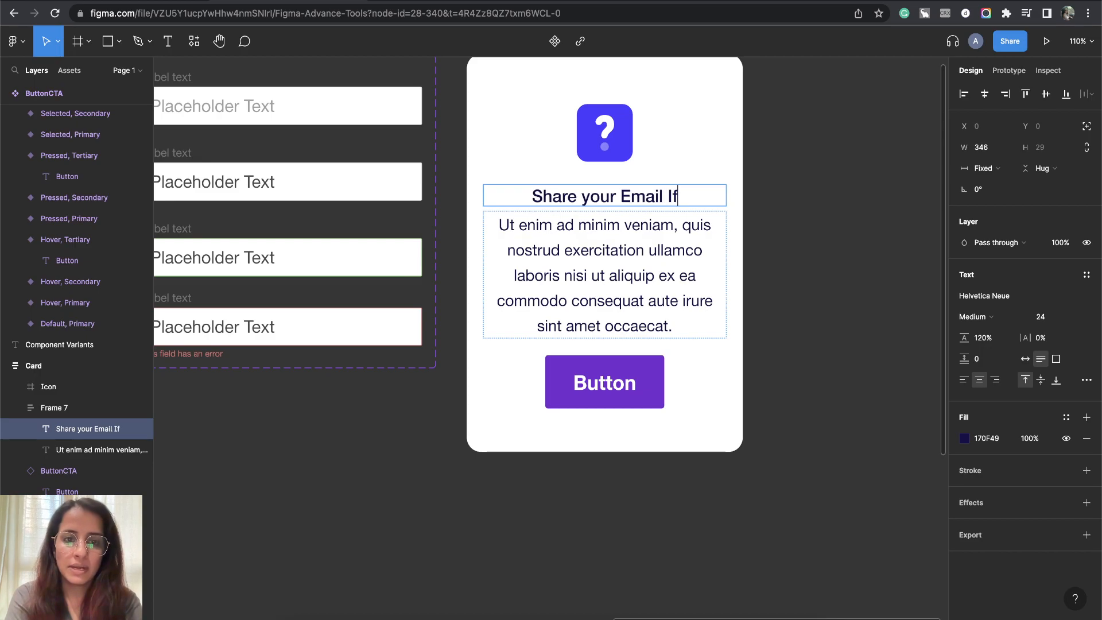
key("BackSpace")
type("d")
key("BackSpace")
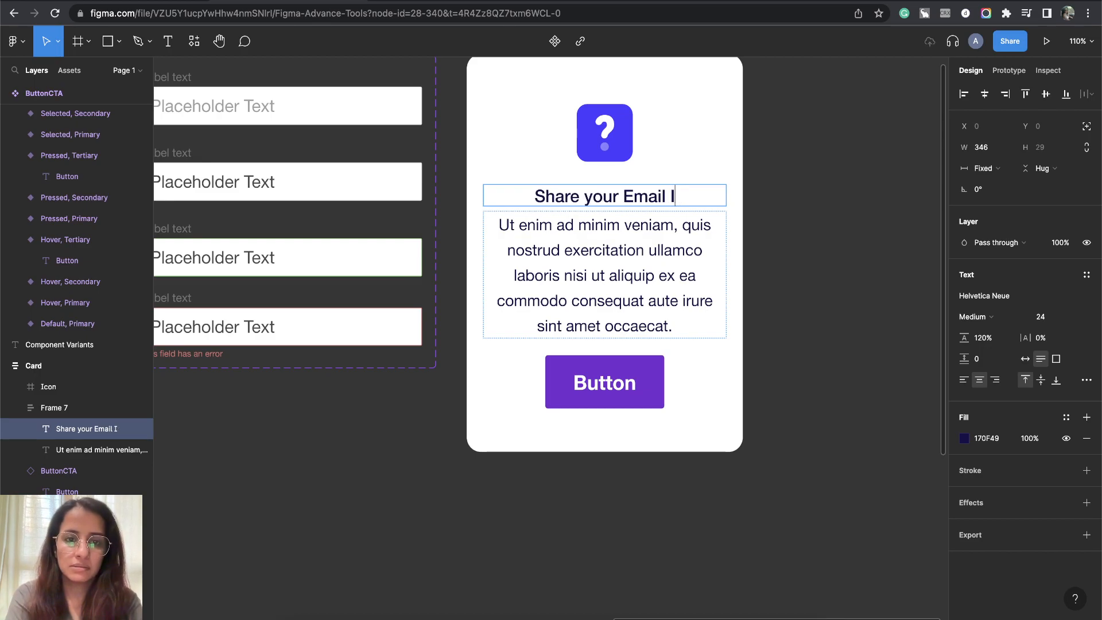
type("D")
Shorten the duplicated card's description to "Ut enim ad minim veniam, quis nostrud exercitation ullamco"
left_click(671, 287)
double_click(665, 275)
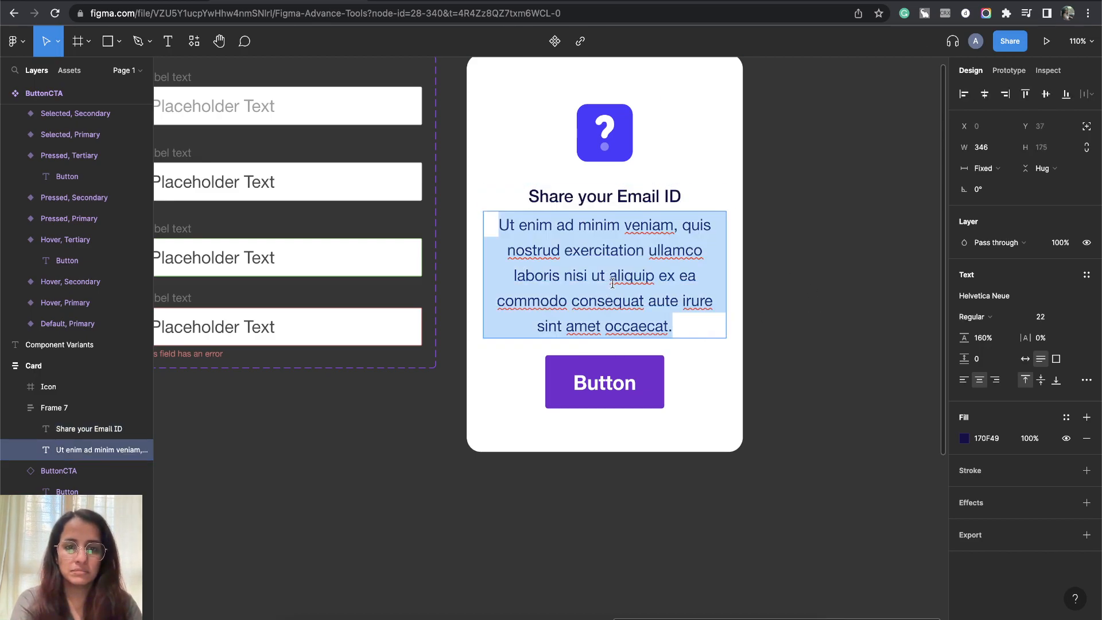
left_click(657, 250)
left_click_drag(693, 250, 762, 342)
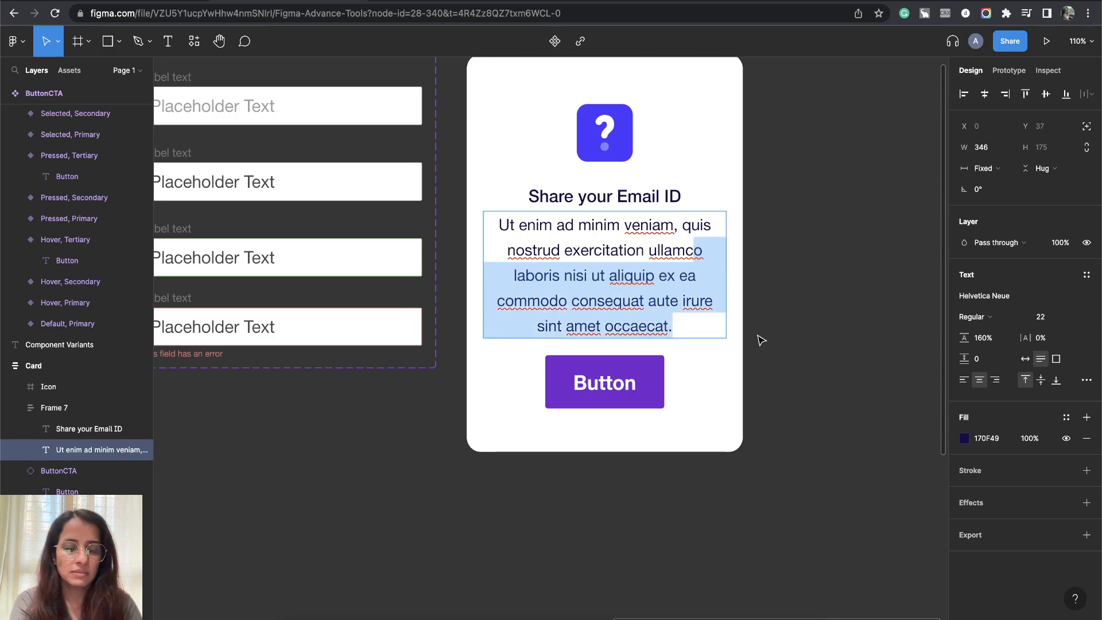
key("BackSpace")
type("o")
key("Escape")
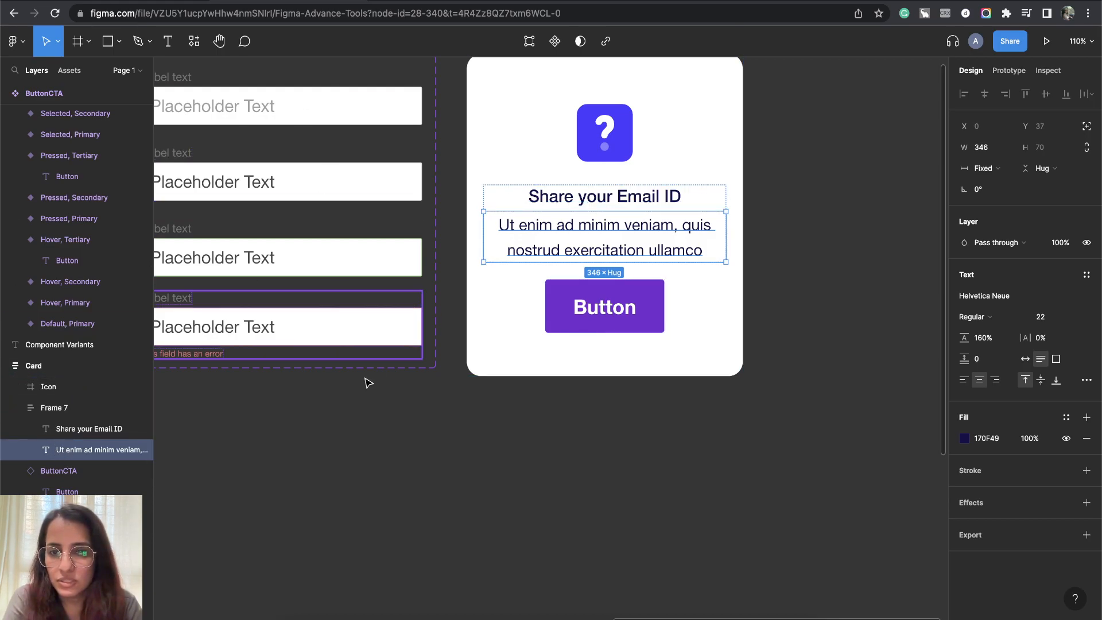
Place an instance of the local InputField component on the canvas below the Share your Email ID card
scroll(261, 140, "down", 5)
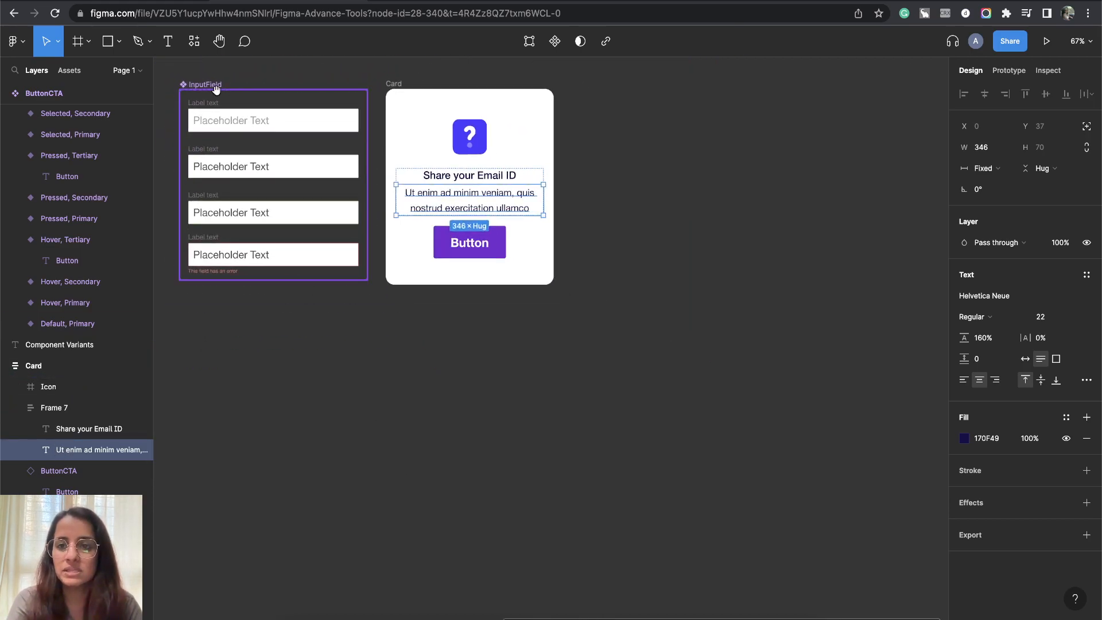
left_click(69, 71)
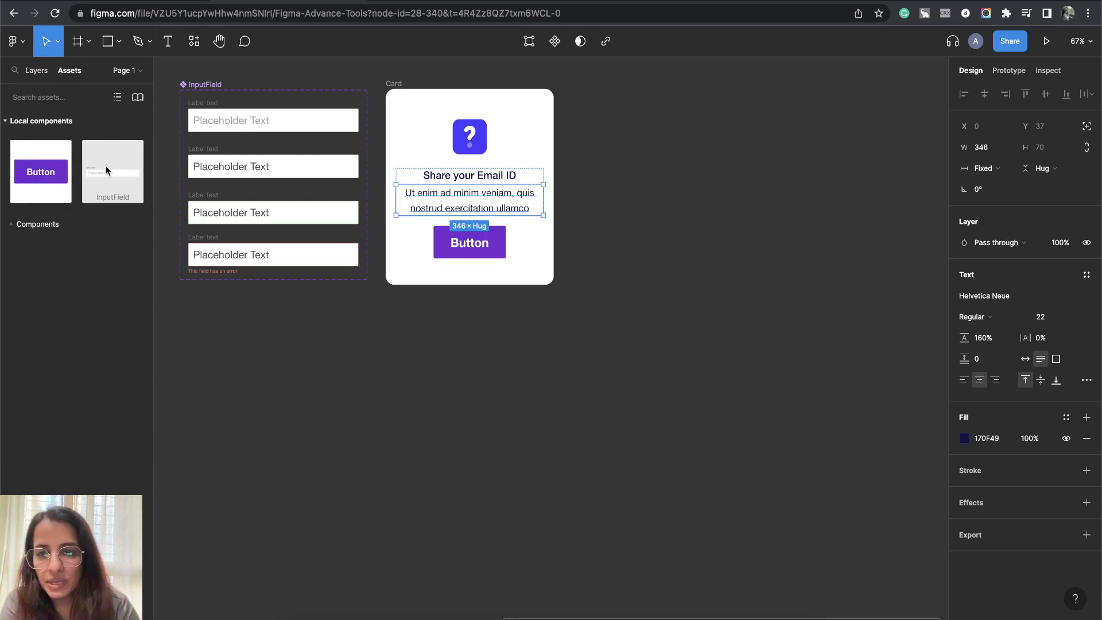
left_click_drag(106, 175, 480, 226)
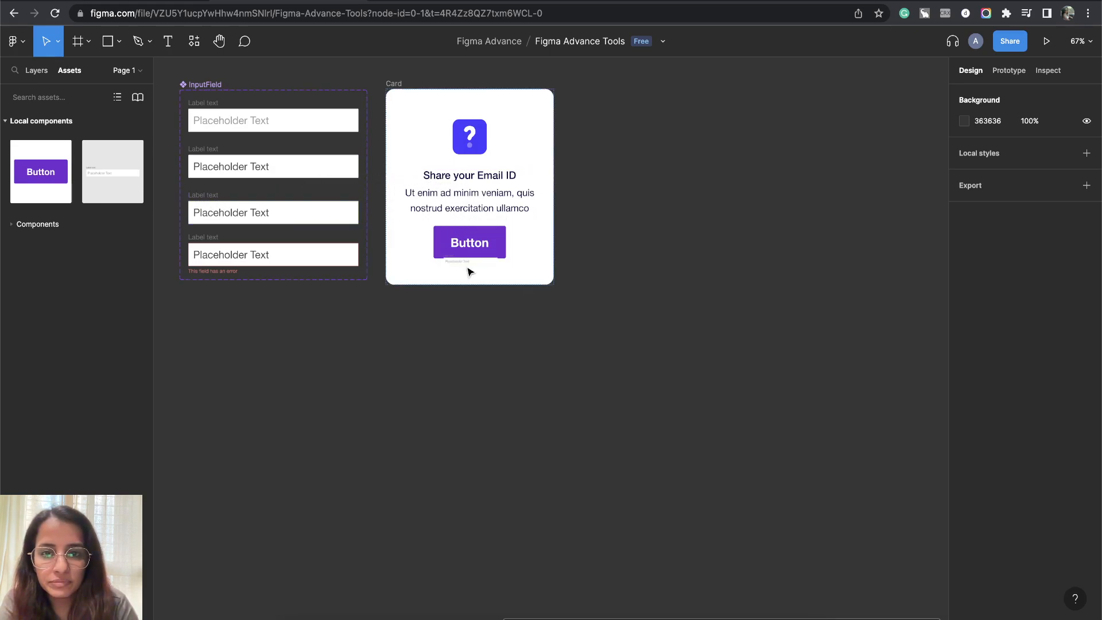
left_click_drag(469, 271, 461, 382)
scroll(421, 341, "up", 5)
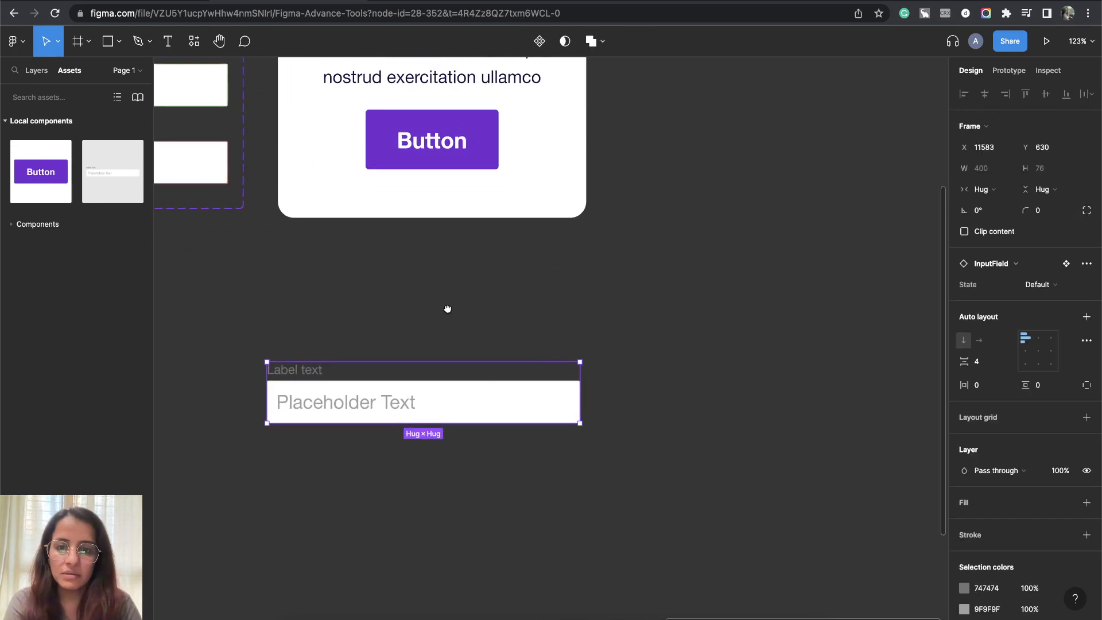
left_click_drag(420, 485, 493, 528)
left_click_drag(469, 253, 467, 354)
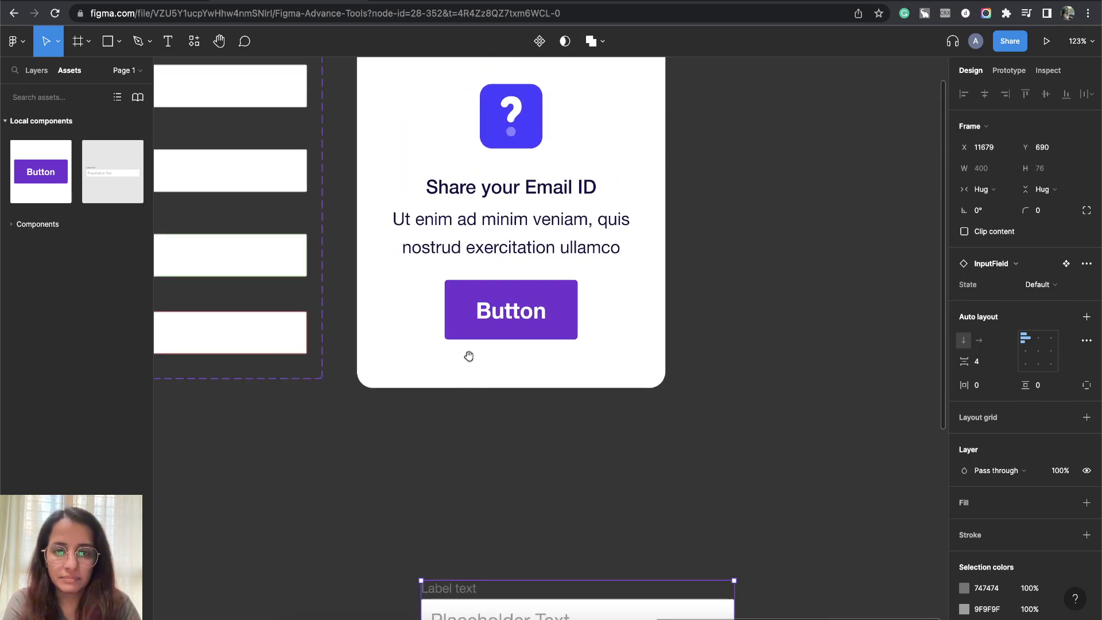
Nest the InputField instance in the card's Frame 7, directly below the description text
left_click(504, 275)
left_click_drag(530, 394, 498, 303)
left_click(36, 70)
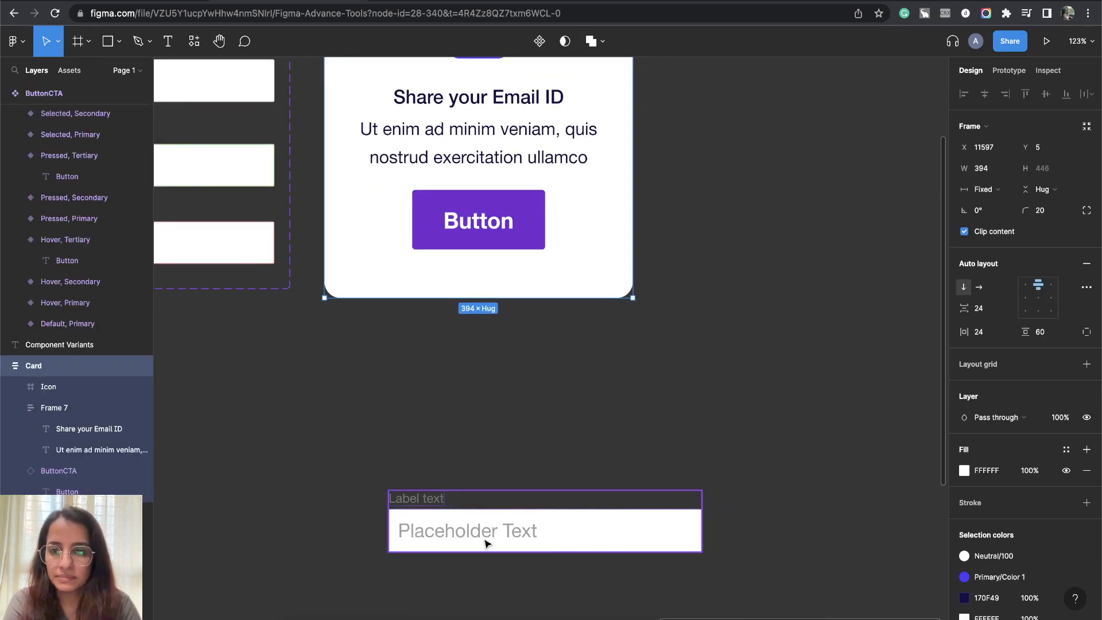
left_click_drag(480, 532, 420, 173)
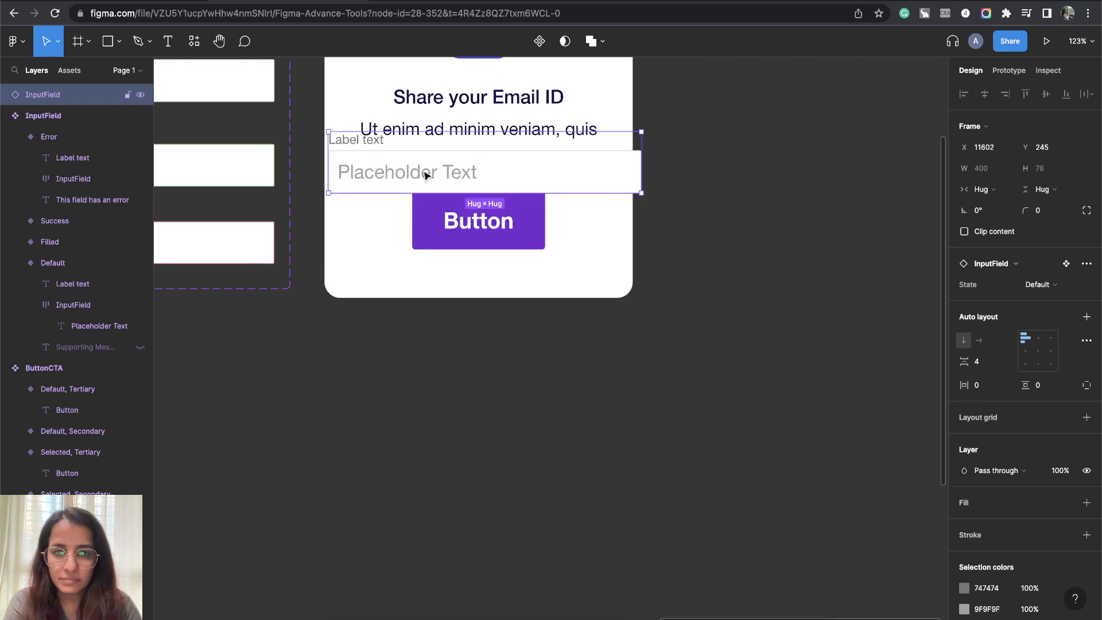
left_click(6, 116)
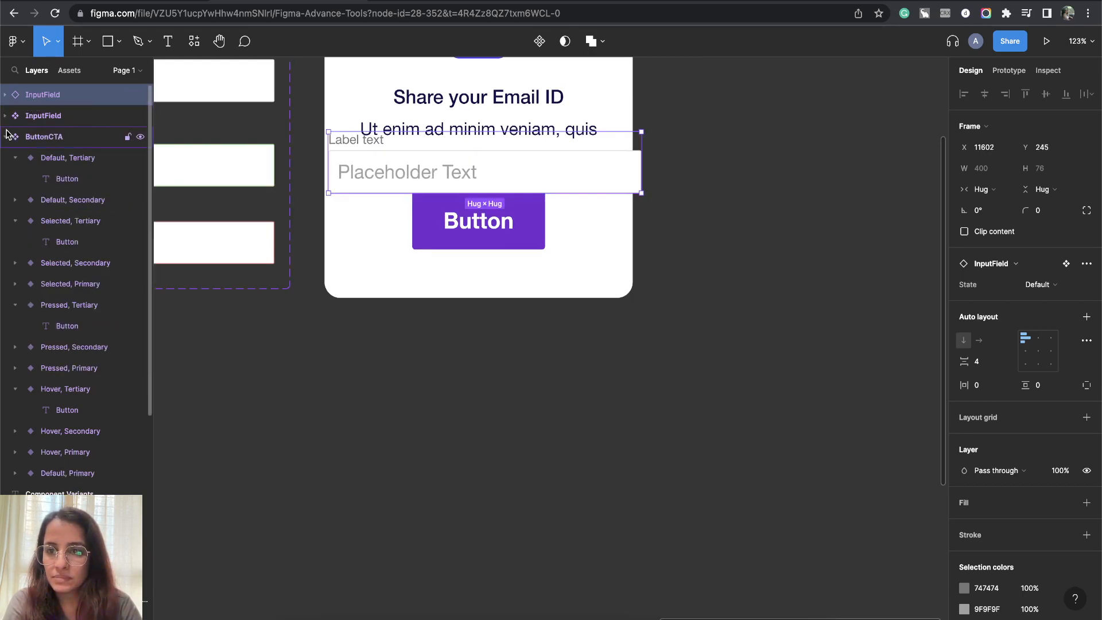
left_click(7, 136)
left_click(81, 197)
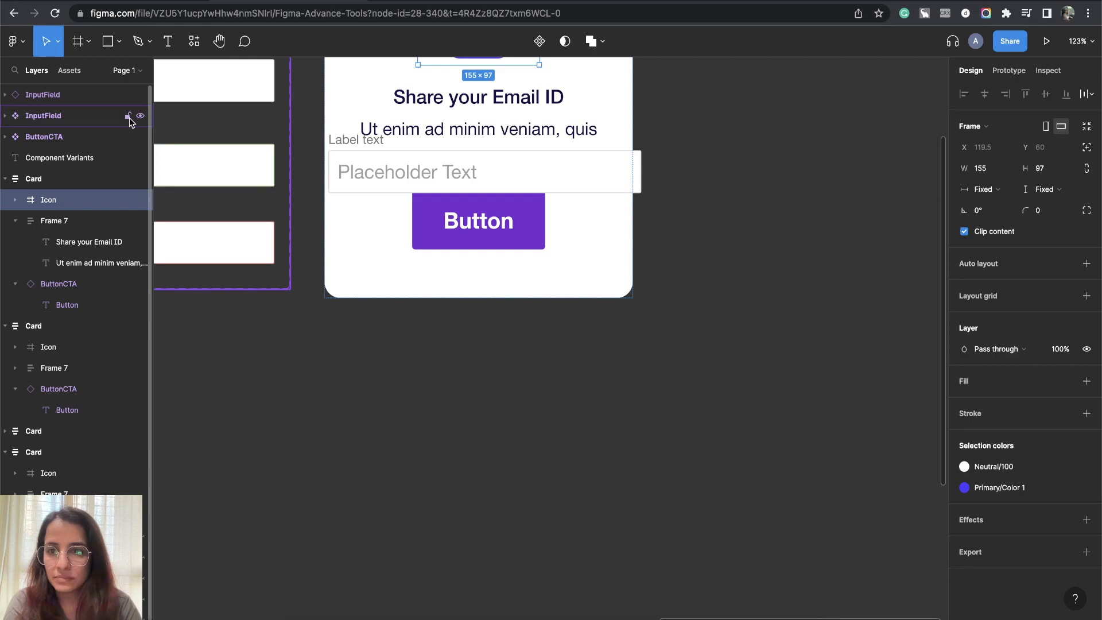
left_click_drag(60, 93, 68, 280)
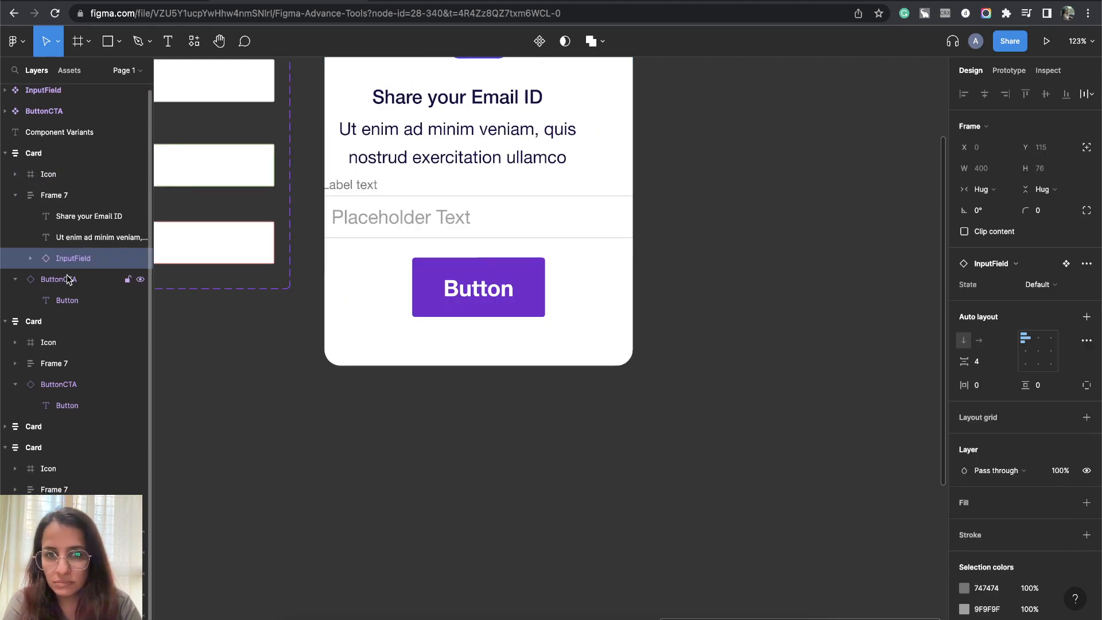
Select all four InputField variants and inspect their horizontal resizing options
scroll(689, 286, "up", 3)
scroll(689, 287, "left", 3)
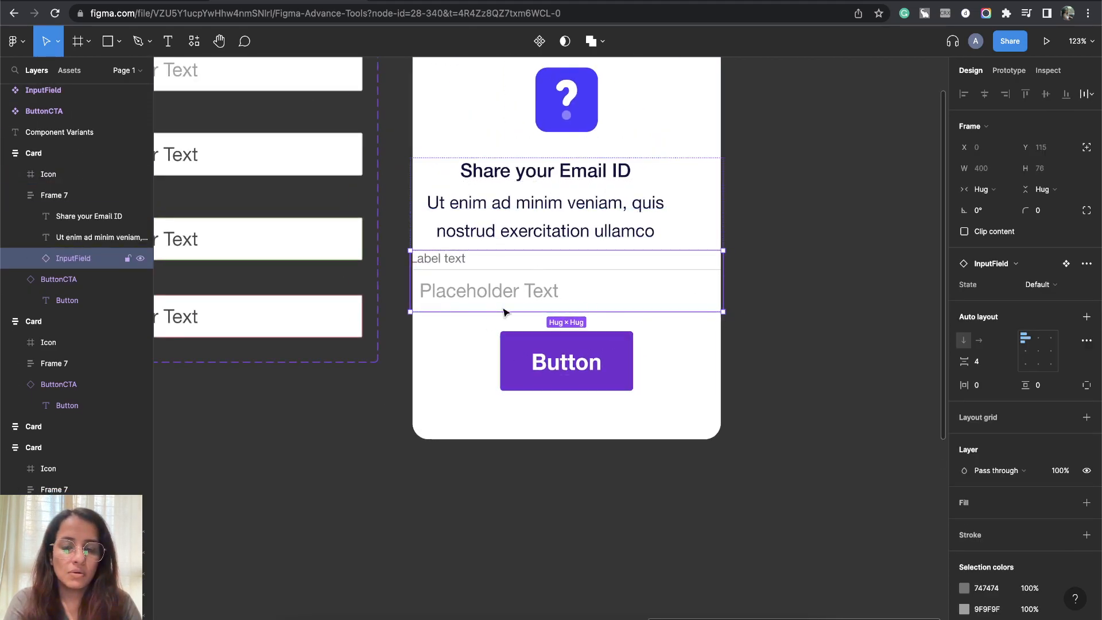
scroll(504, 312, "up", 3)
scroll(504, 311, "left", 6)
left_click(346, 154)
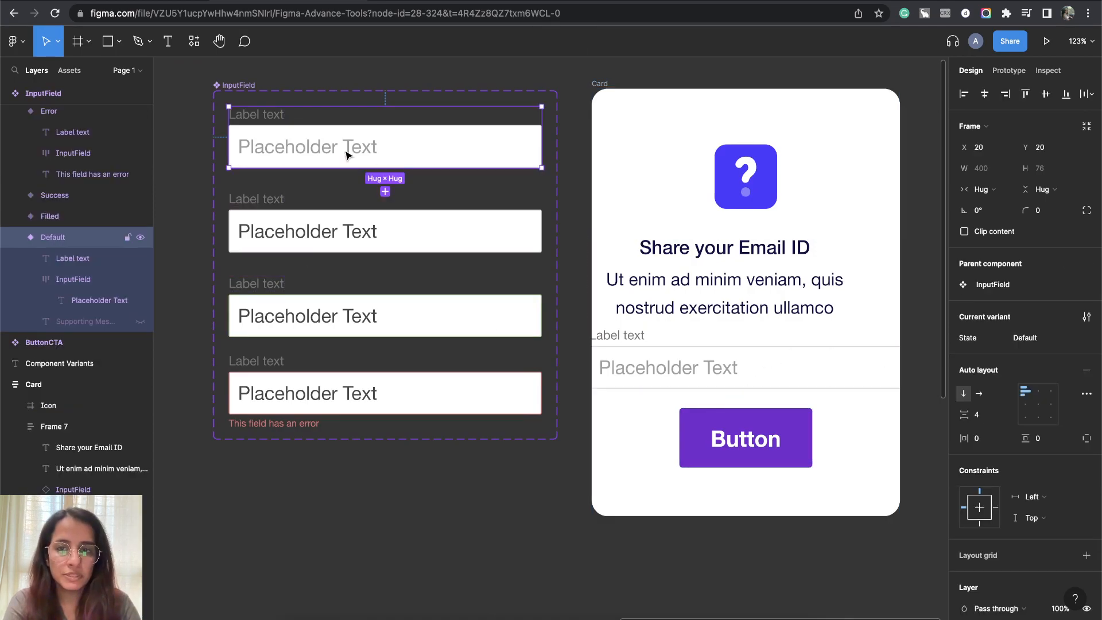
left_click(367, 230, "shift")
left_click(381, 315, "shift")
left_click(407, 393, "shift")
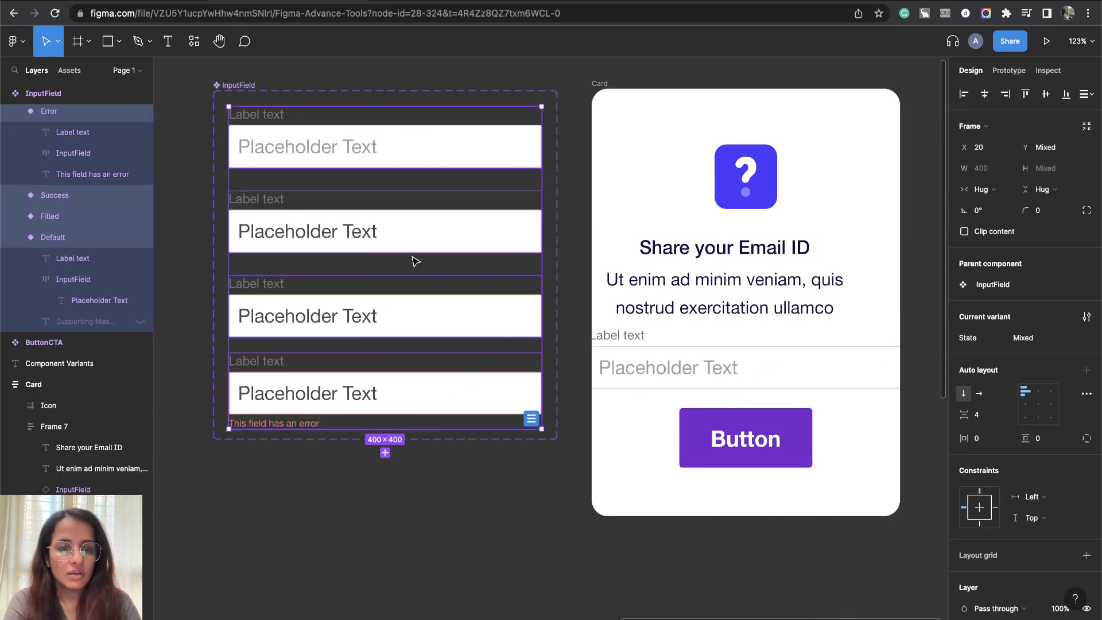
left_click(984, 190)
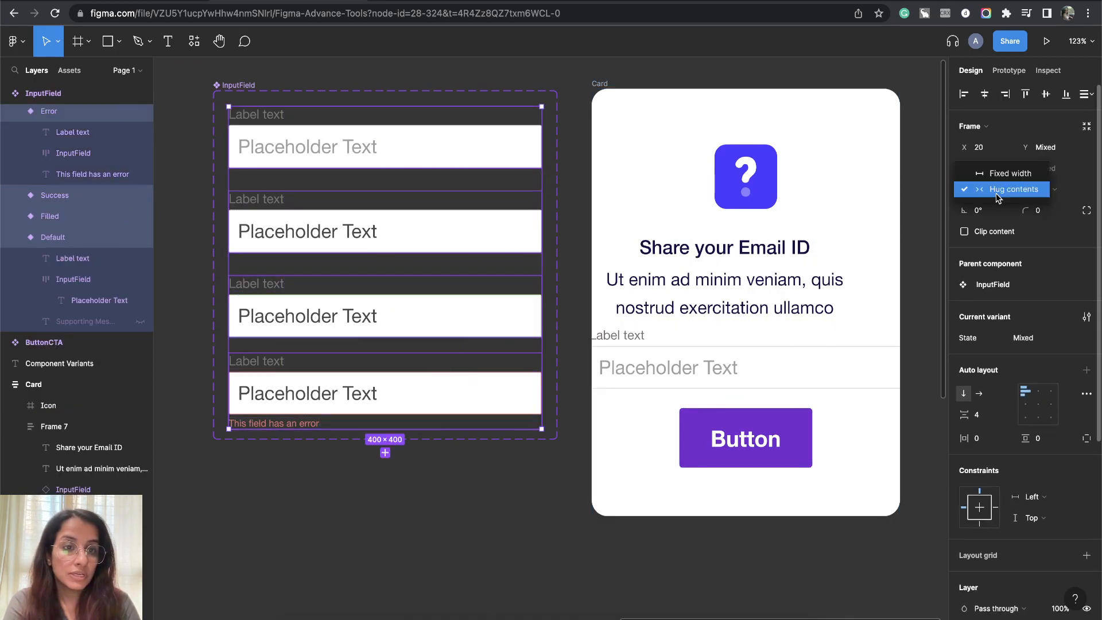
Add auto layout to the InputField component set and set its horizontal resizing to Fixed width
left_click(234, 86)
left_click(231, 87)
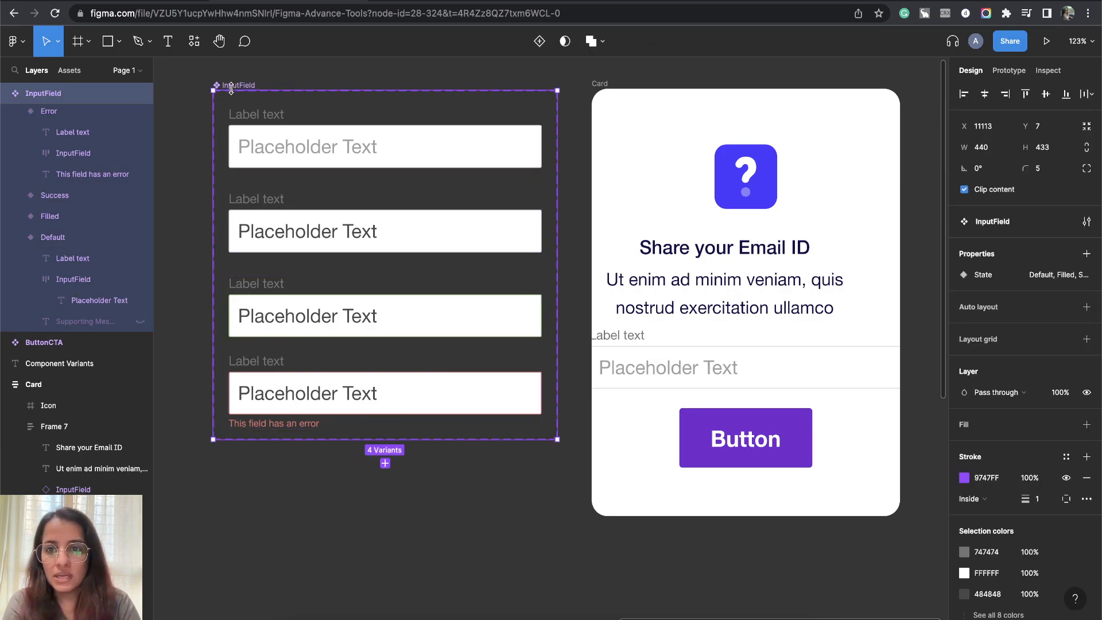
scroll(996, 316, "down", 3)
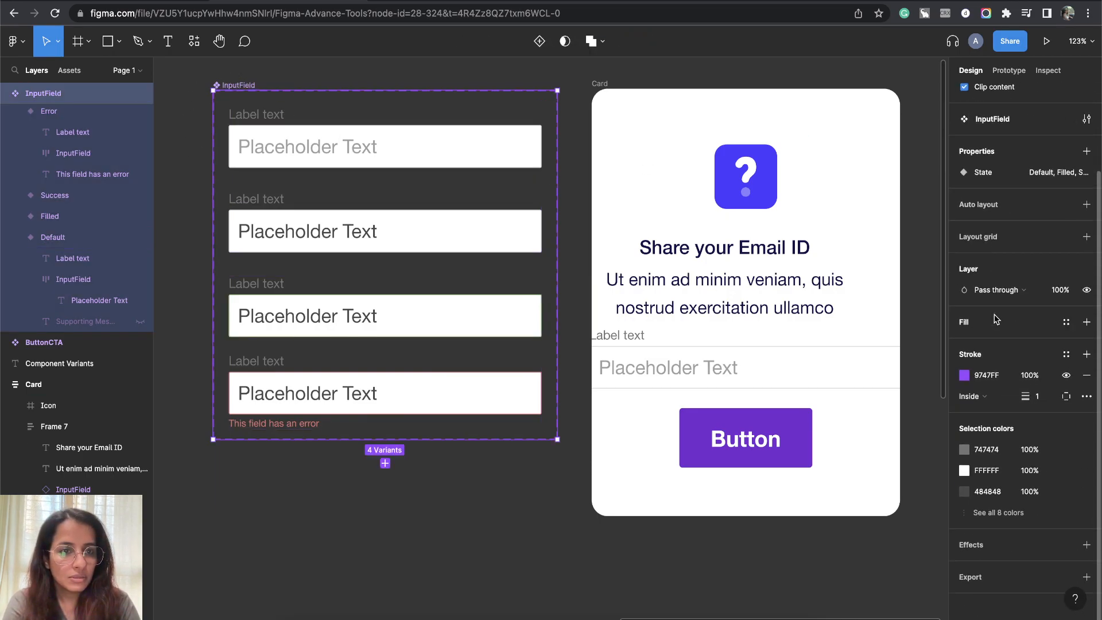
scroll(997, 316, "up", 3)
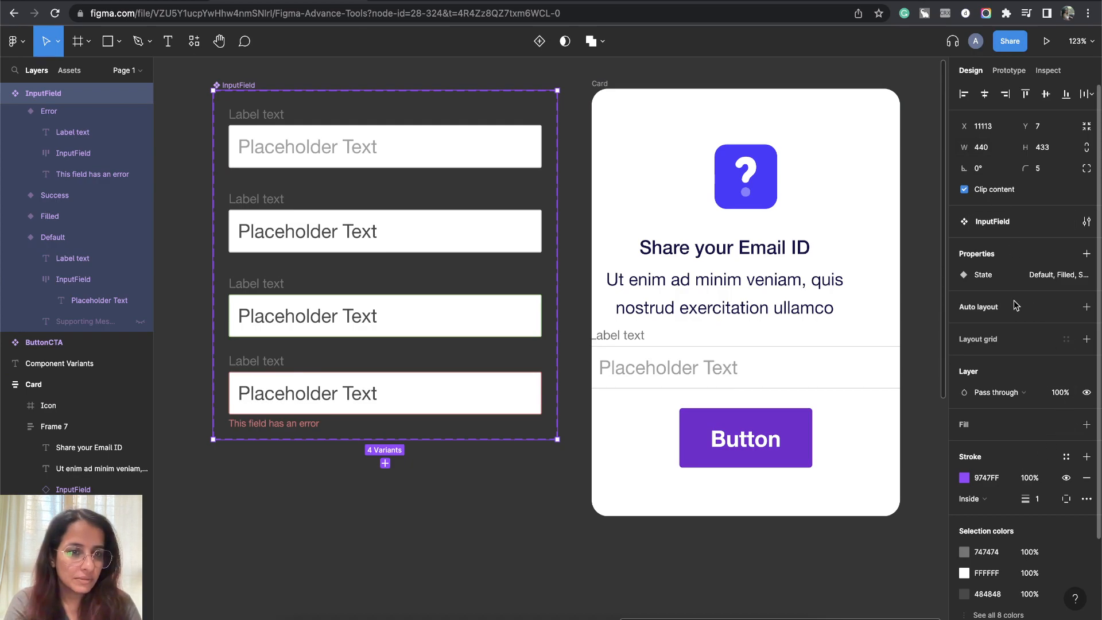
left_click(1086, 307)
left_click(996, 168)
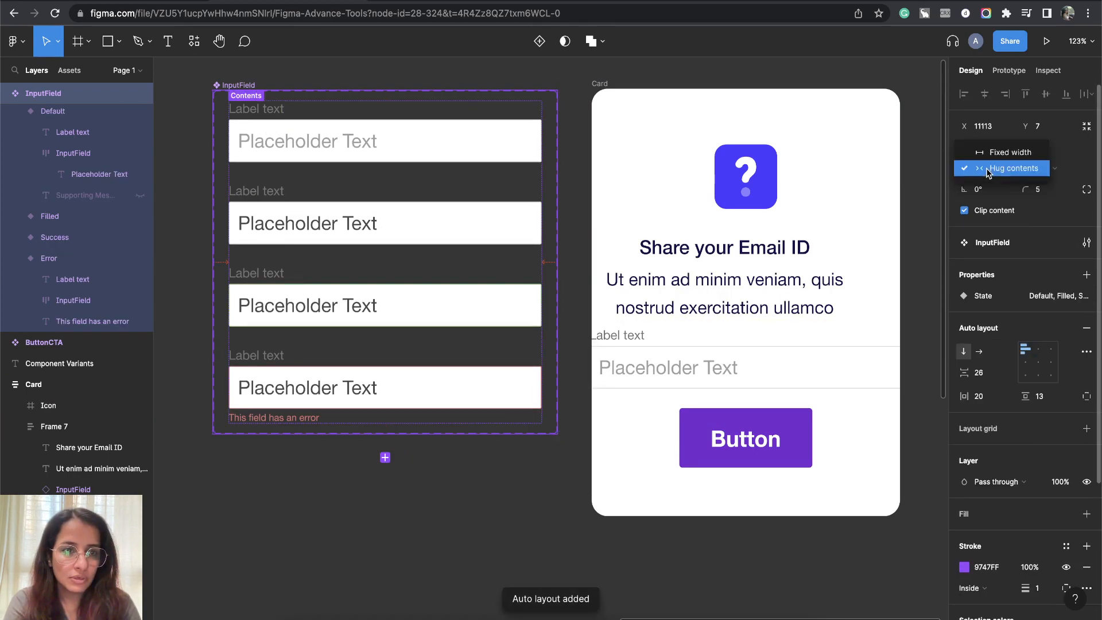
left_click(995, 152)
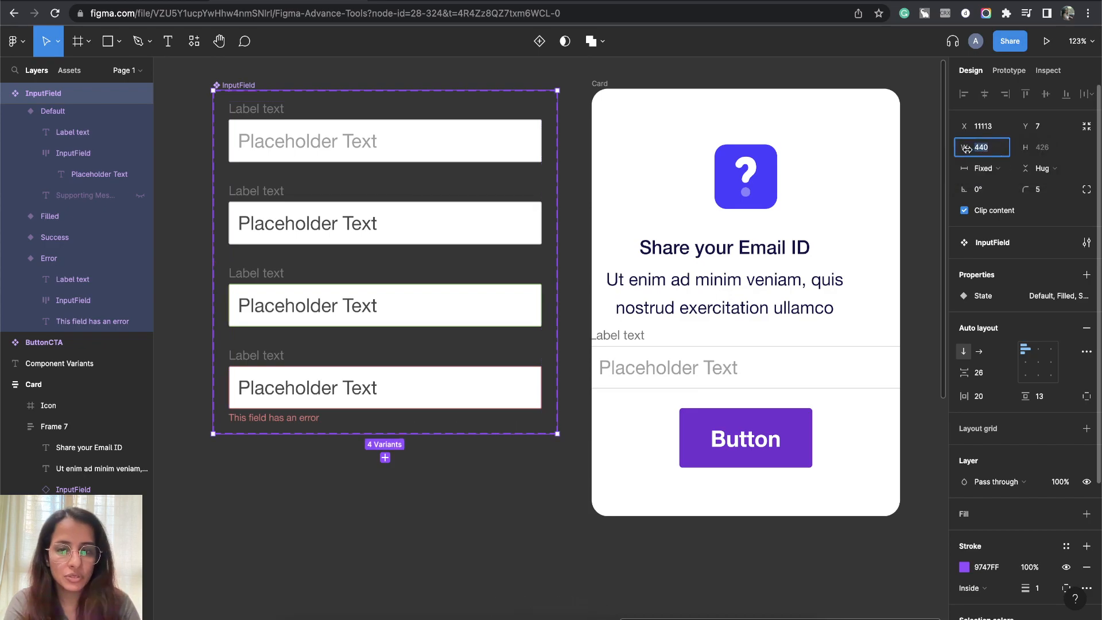
Set the horizontal resizing of the Default, Filled, Success and Error variants to Fill container
left_click(250, 148)
left_click(322, 224, "shift")
left_click(342, 290, "shift")
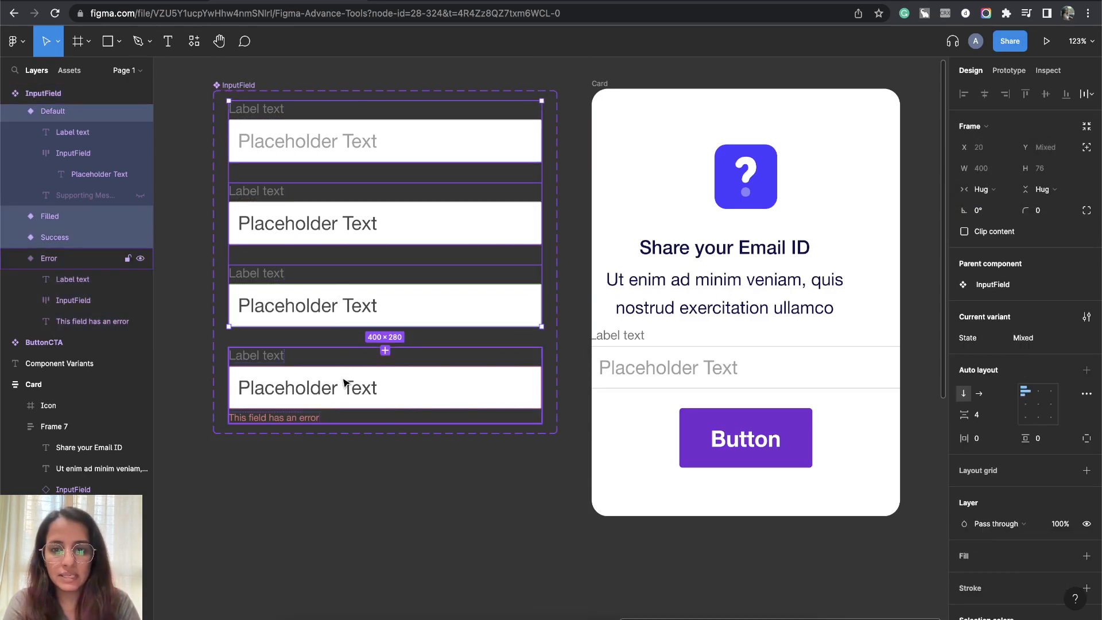
left_click(364, 386, "shift")
left_click(997, 195)
left_click(997, 207)
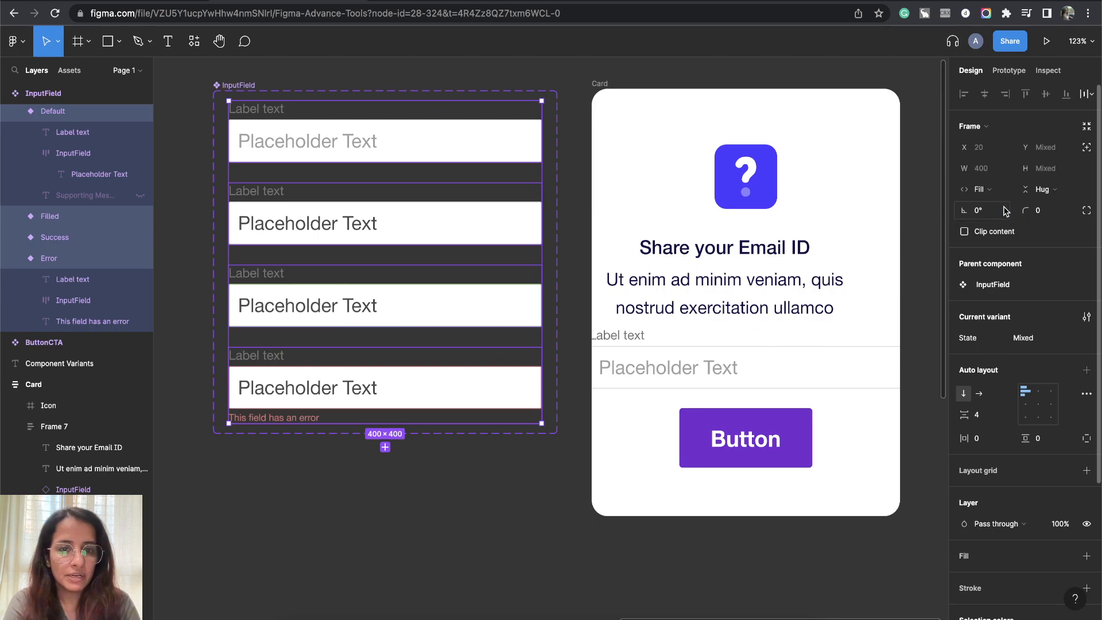
Examine the horizontal resizing of the card's InputField instance and of the InputField component set
left_click(674, 357)
left_click(652, 366)
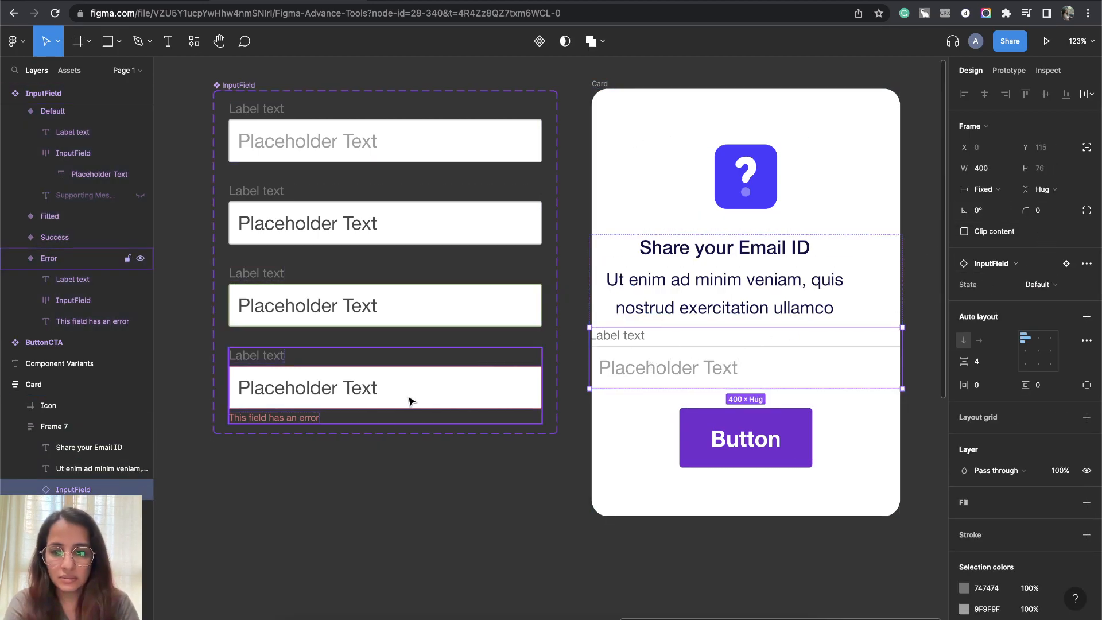
left_click(233, 86)
left_click(993, 168)
left_click(993, 168)
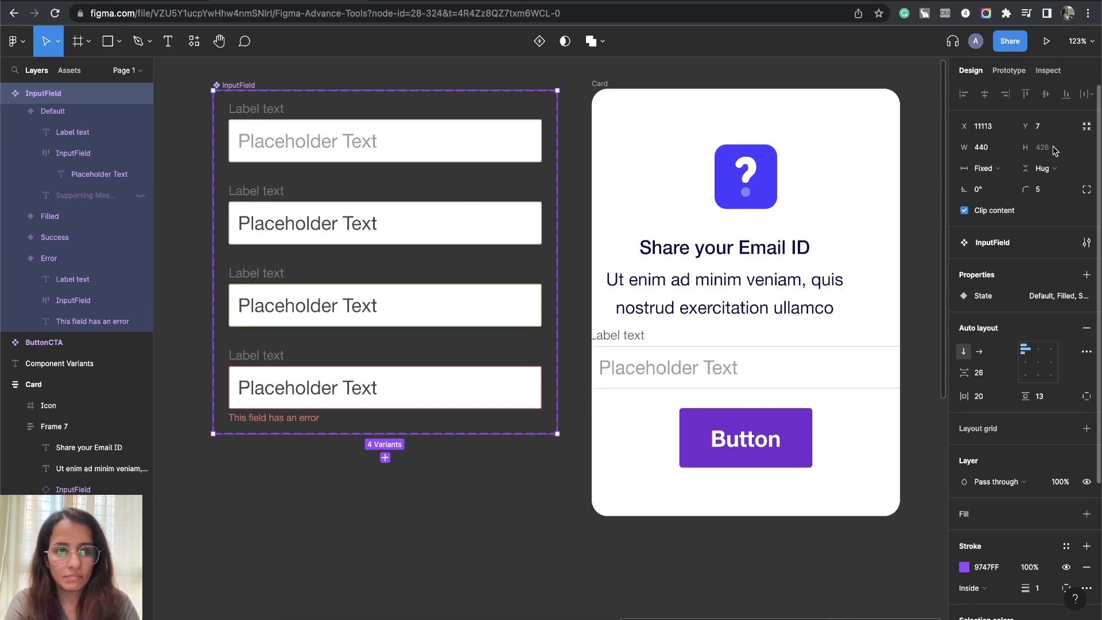
Try placing a second InputField instance below the description text in the card's Frame 7, and undo it
left_click(480, 154)
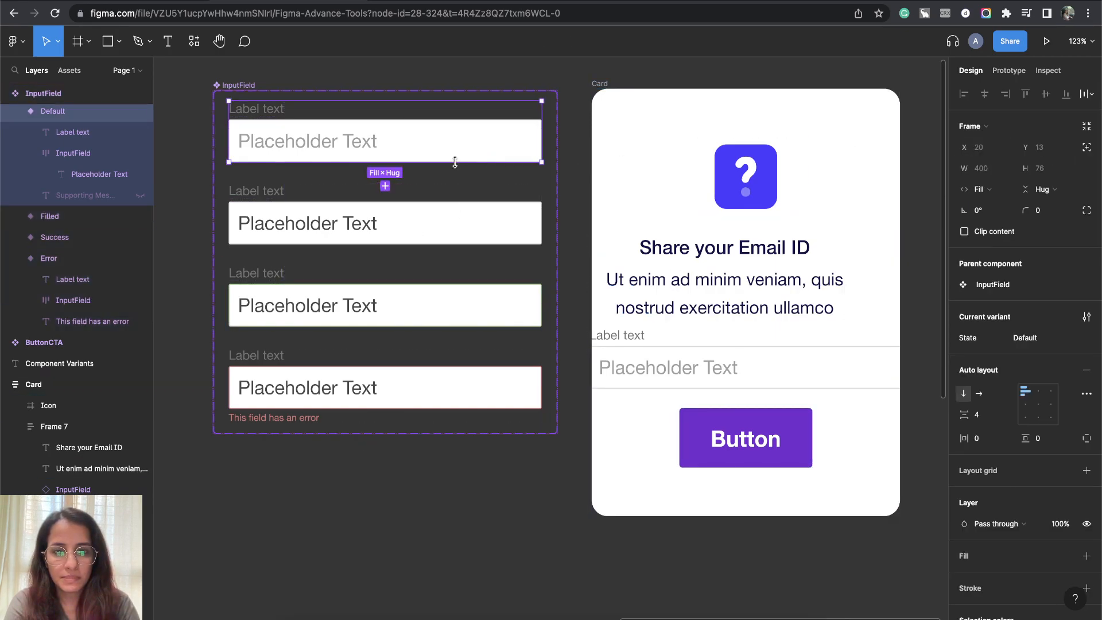
left_click_drag(426, 138, 800, 331)
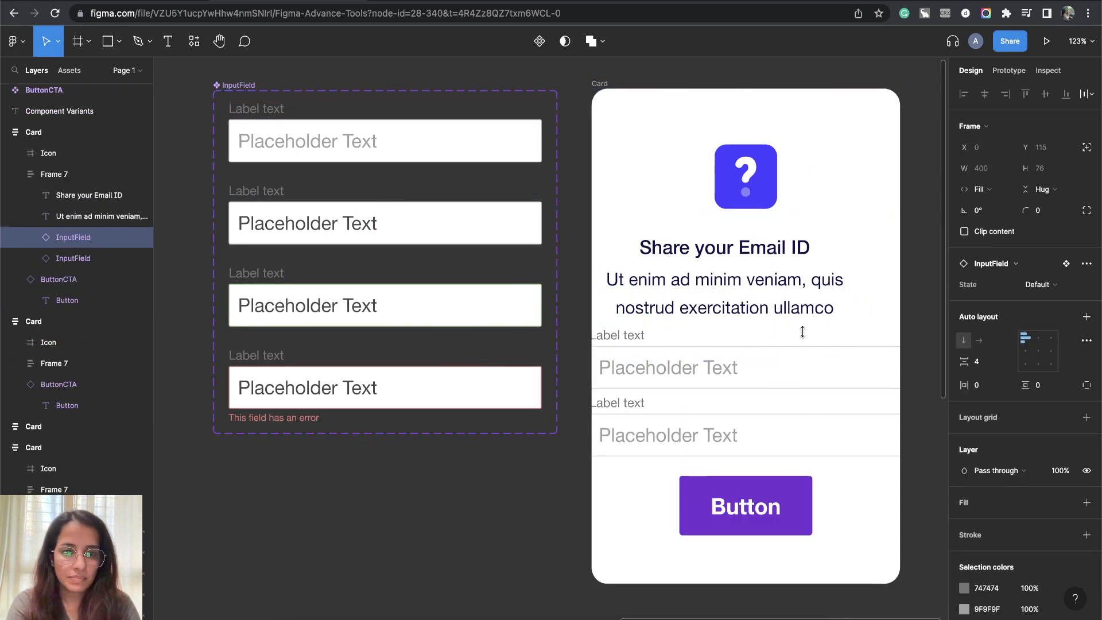
key("super+z")
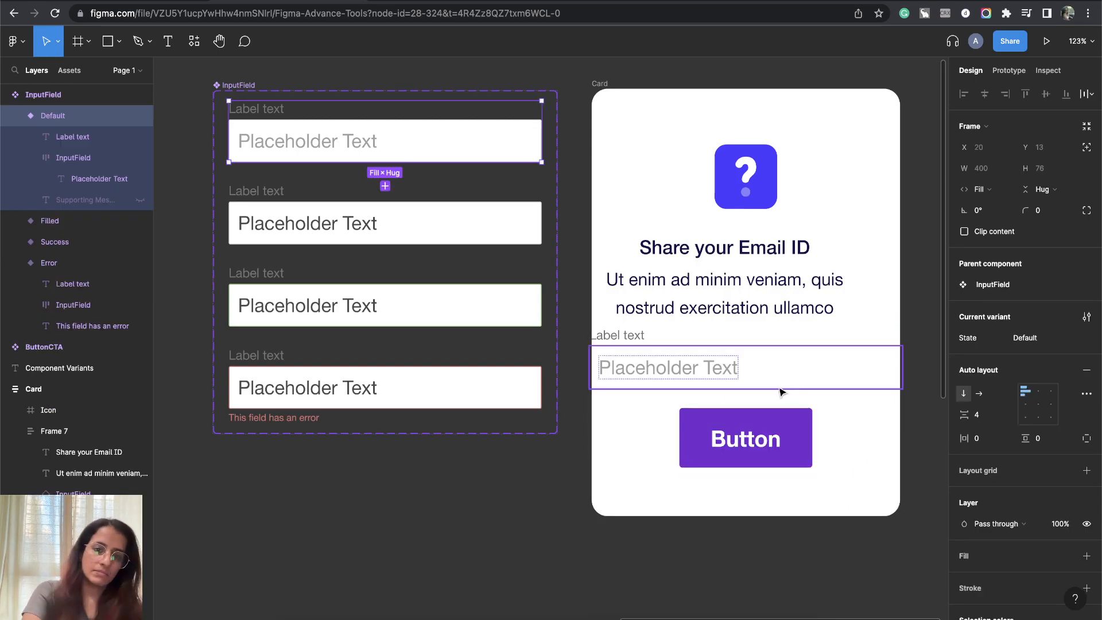
Set the horizontal resizing of the InputField instance in the card to Fill container
left_click(822, 356)
double_click(824, 351)
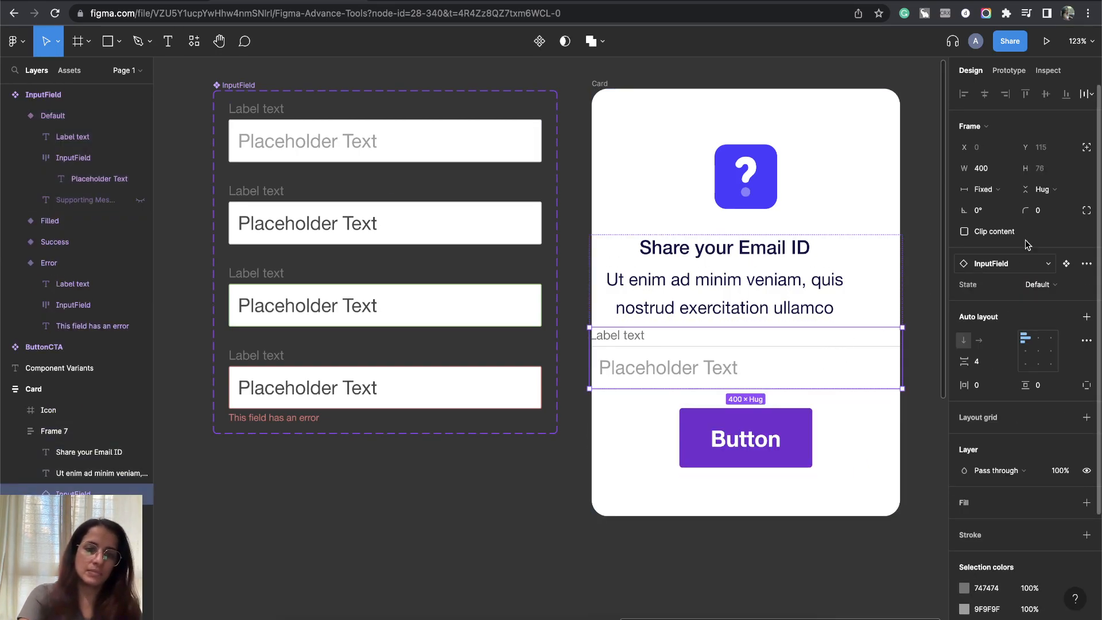
left_click(984, 188)
left_click(1001, 215)
scroll(870, 356, "right", 2)
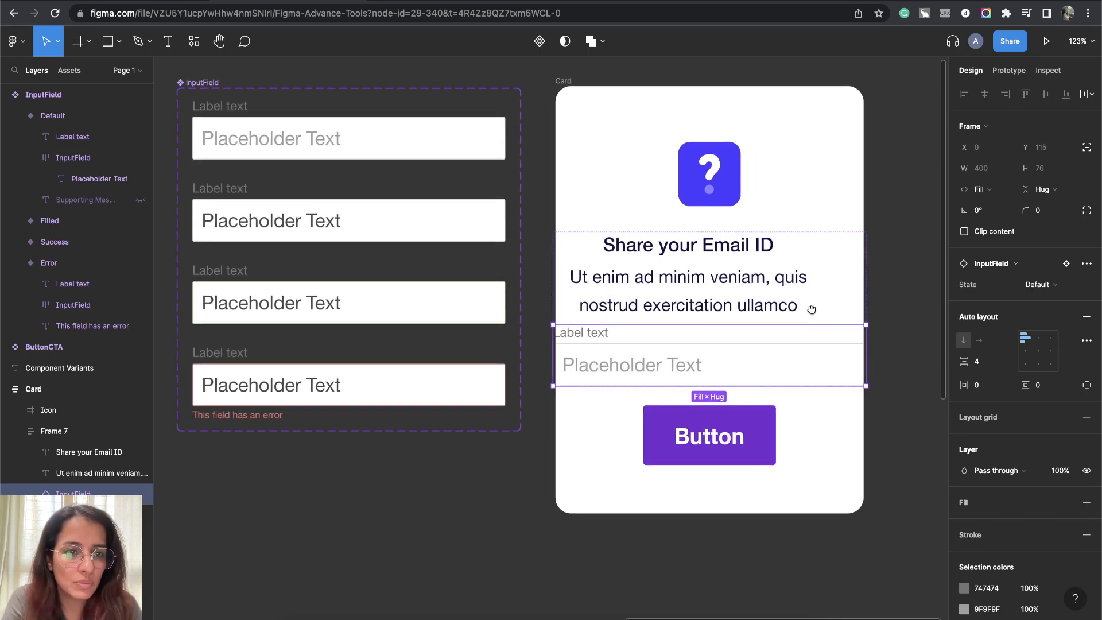
Set the inner InputField frames of the Default and Filled variants to Fill container horizontally
double_click(663, 353)
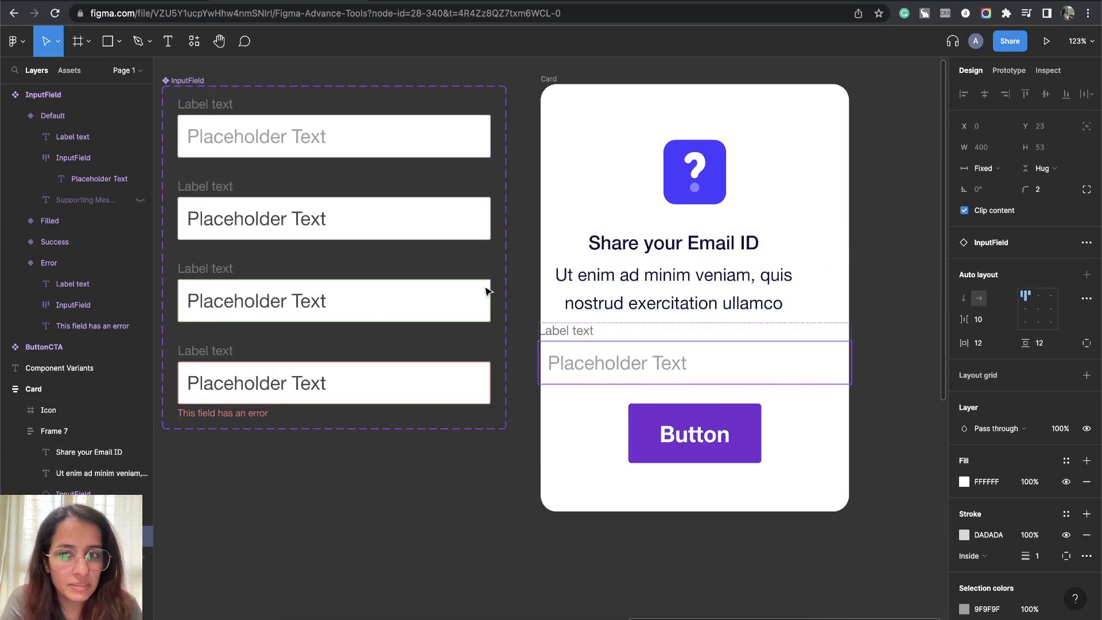
double_click(330, 133)
left_click(985, 189)
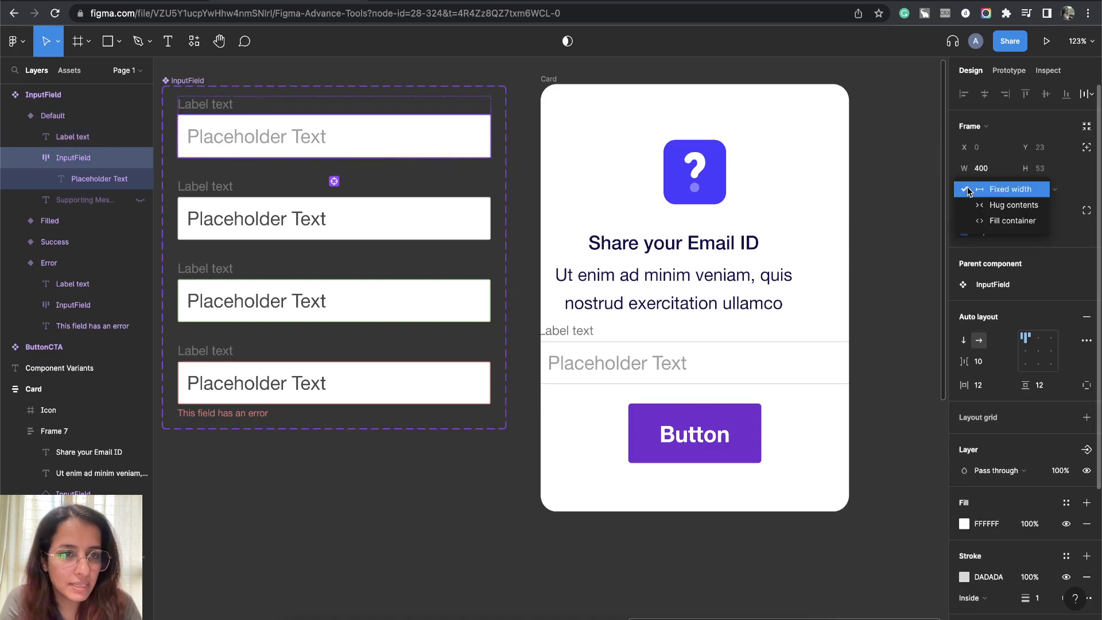
left_click(1018, 220)
left_click(367, 195)
double_click(377, 217)
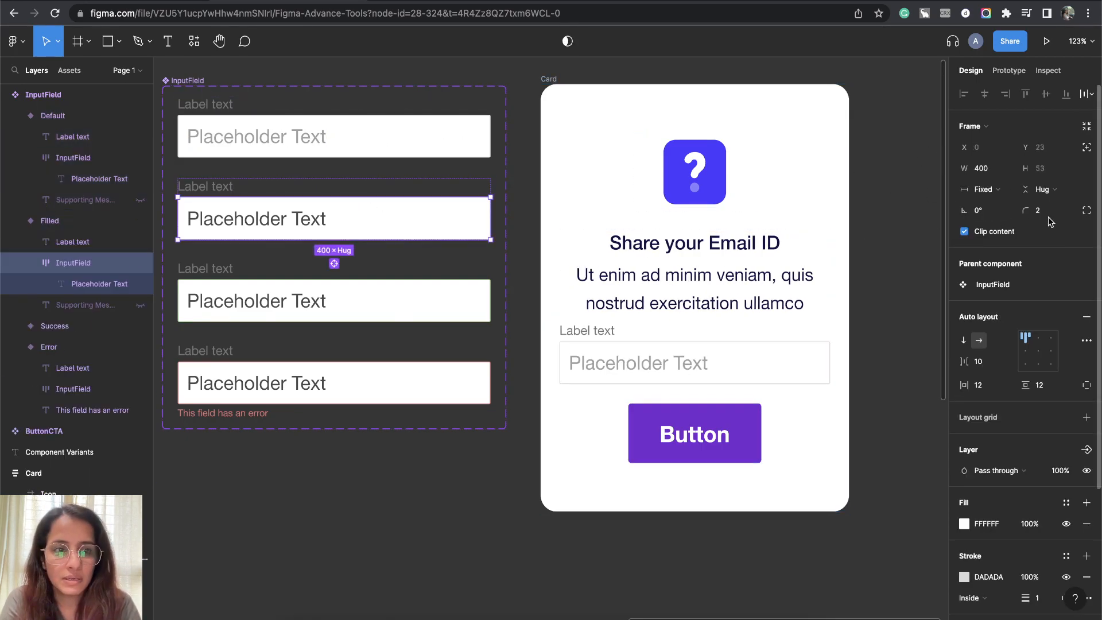
left_click(985, 189)
left_click(1010, 218)
Set the inner InputField frames of the Success and Error variants to Fill container horizontally
double_click(376, 322)
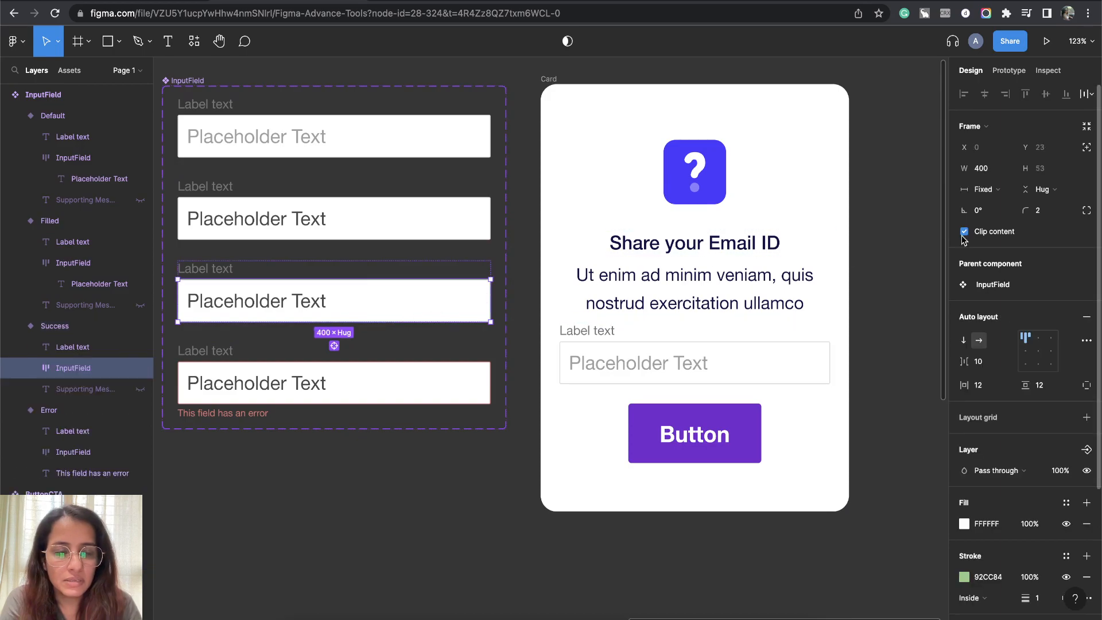
left_click(985, 189)
left_click(1010, 219)
double_click(445, 389)
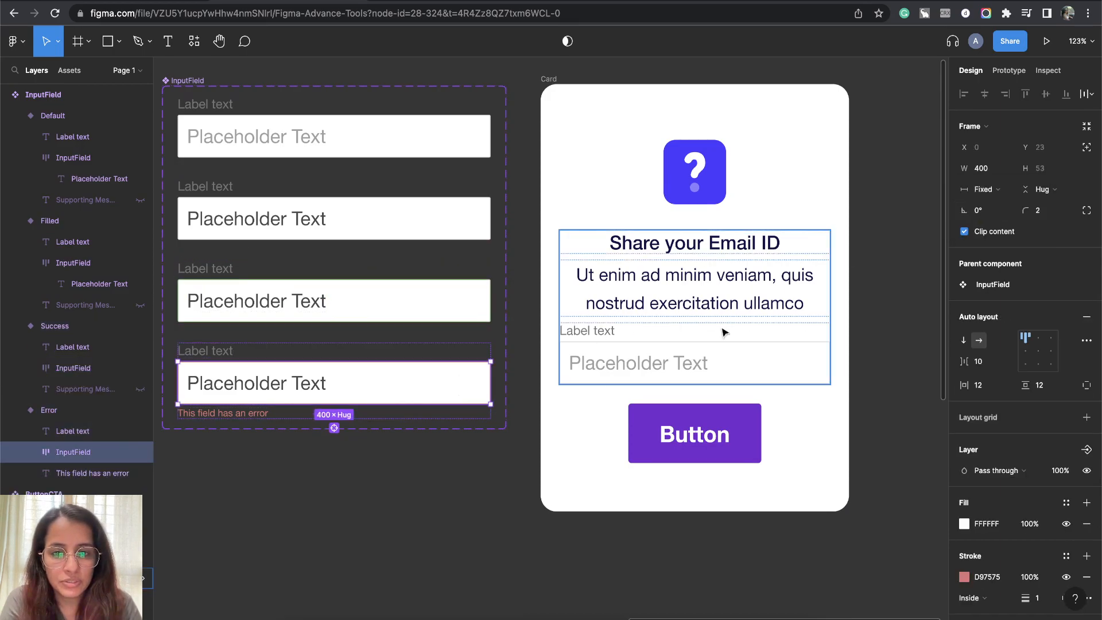
left_click(985, 189)
left_click(1010, 218)
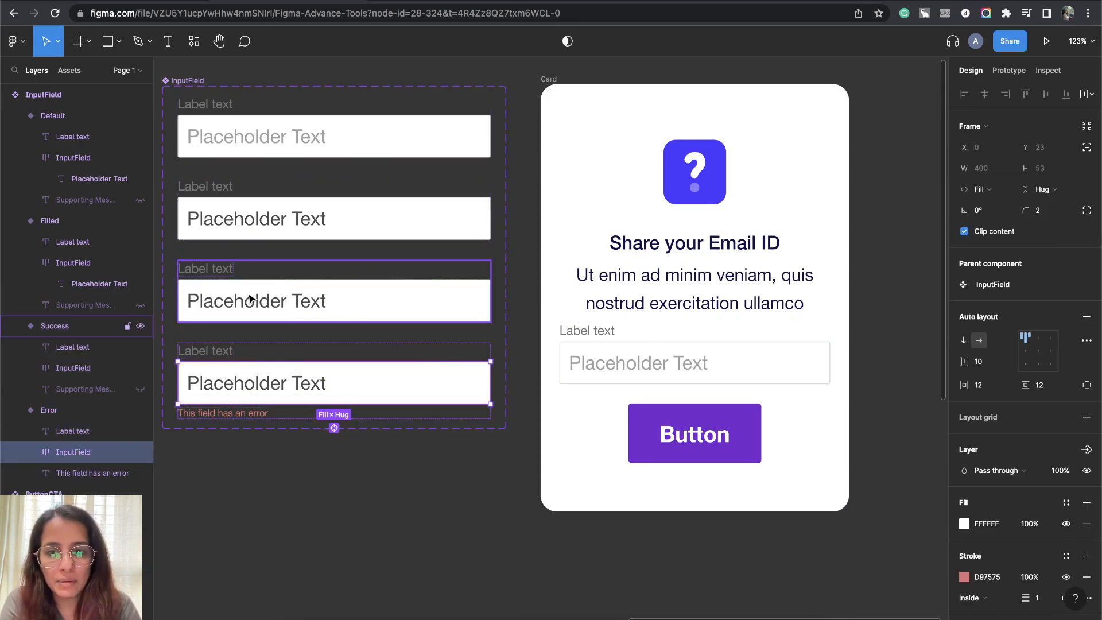
Change the label text of the card's InputField instance to "Your Email ID"
left_click(229, 106)
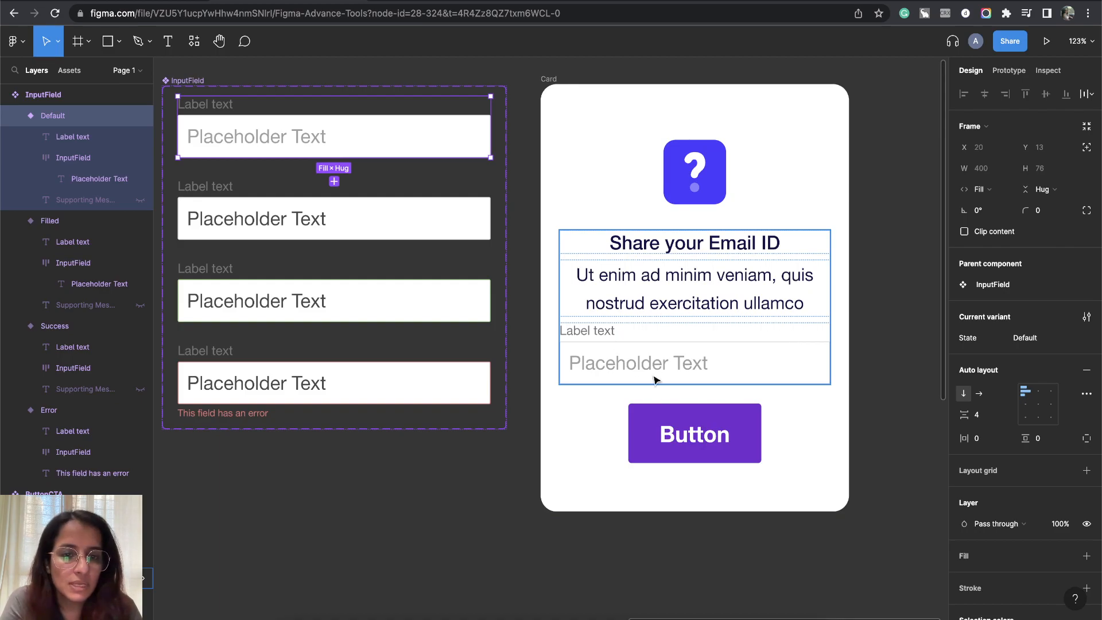
scroll(743, 384, "right", 5)
left_click(745, 377)
double_click(488, 356)
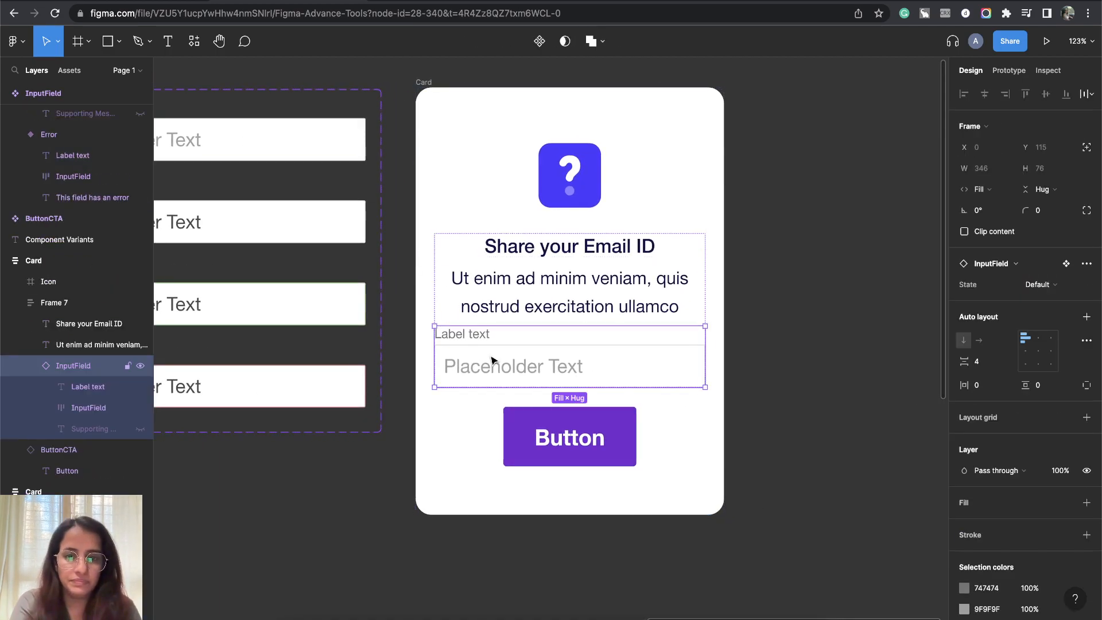
double_click(462, 336)
double_click(461, 336)
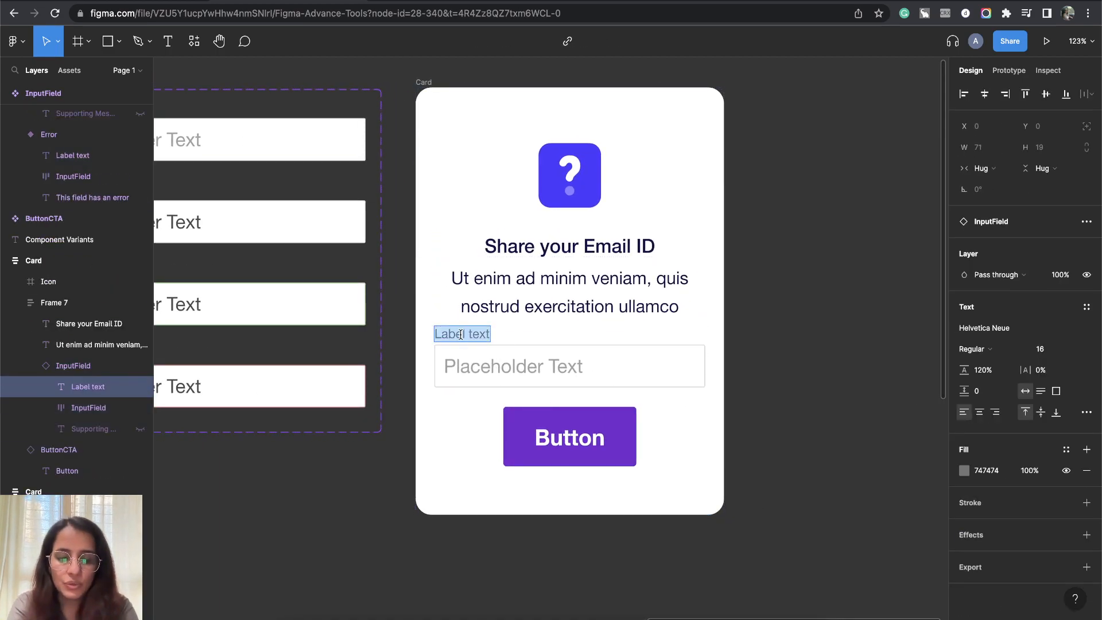
type("Your Email")
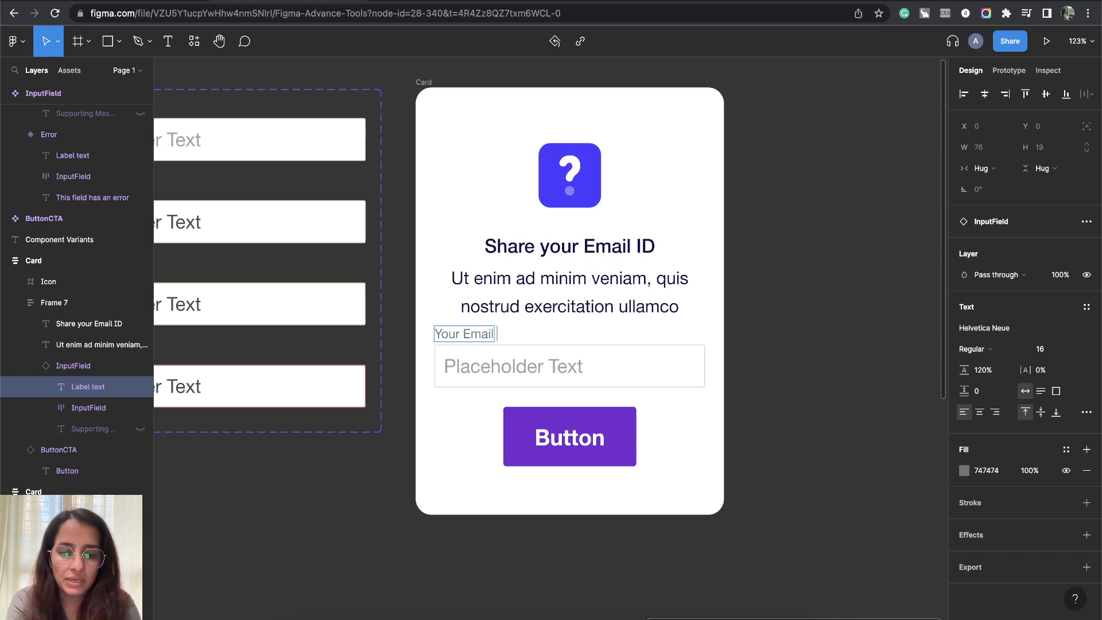
type(" Id")
key("BackSpace")
type("D")
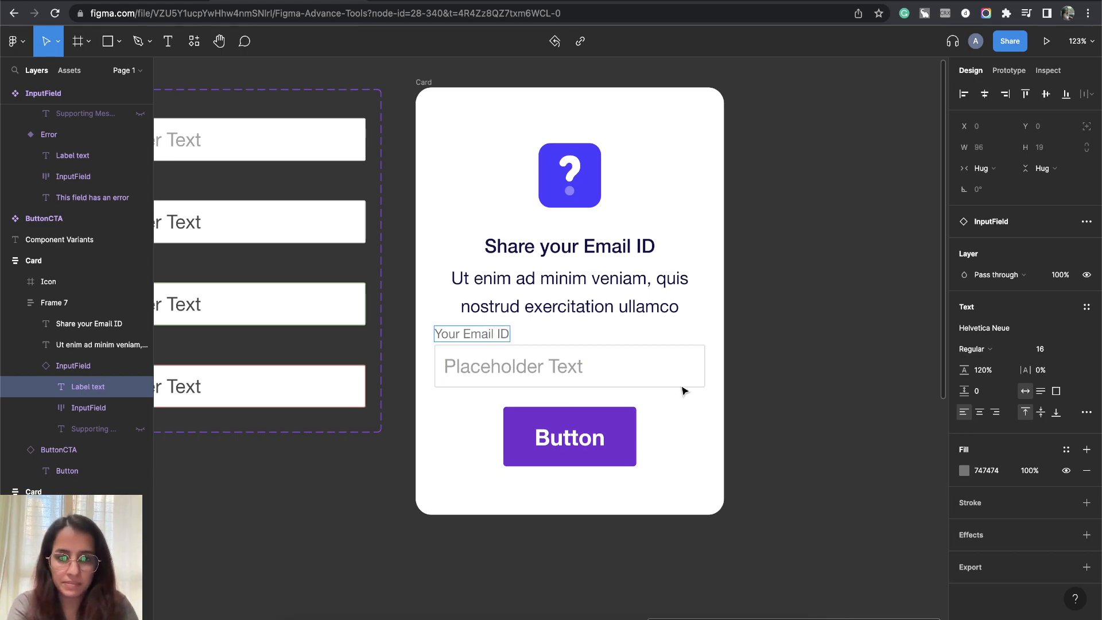
key("Escape")
Replace the placeholder text in the card's InputField instance with a sample email address
double_click(485, 368)
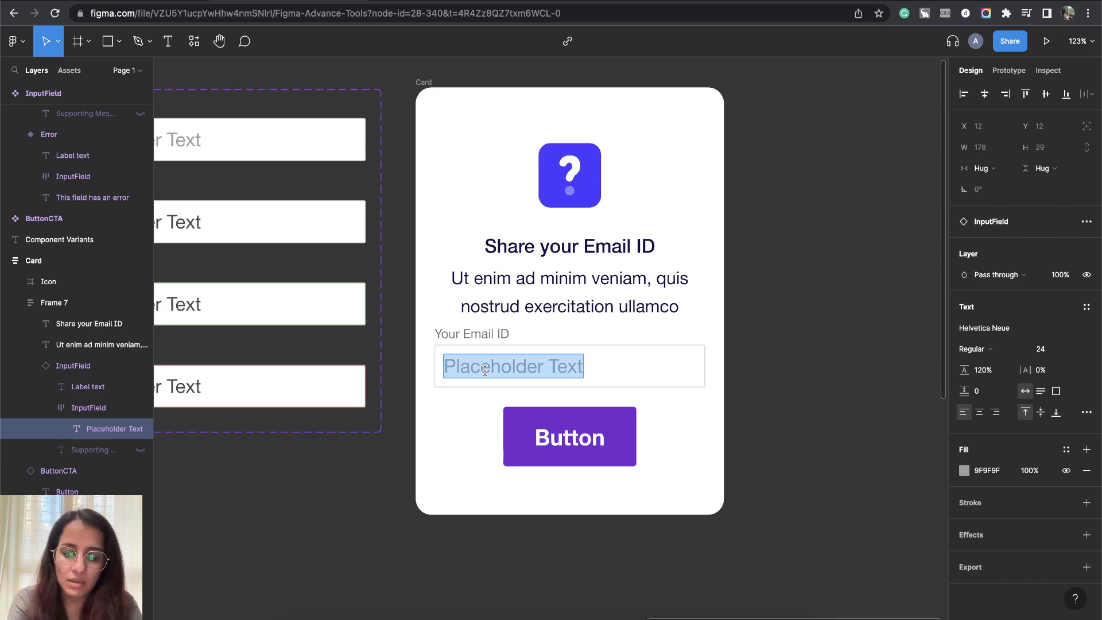
type("example")
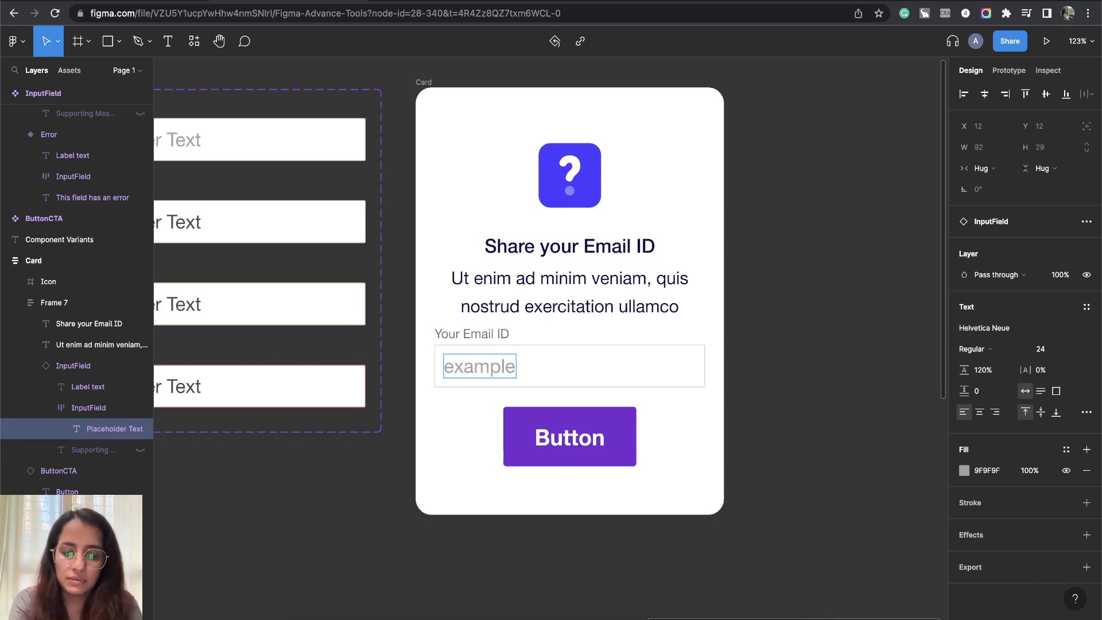
type("@abc.v")
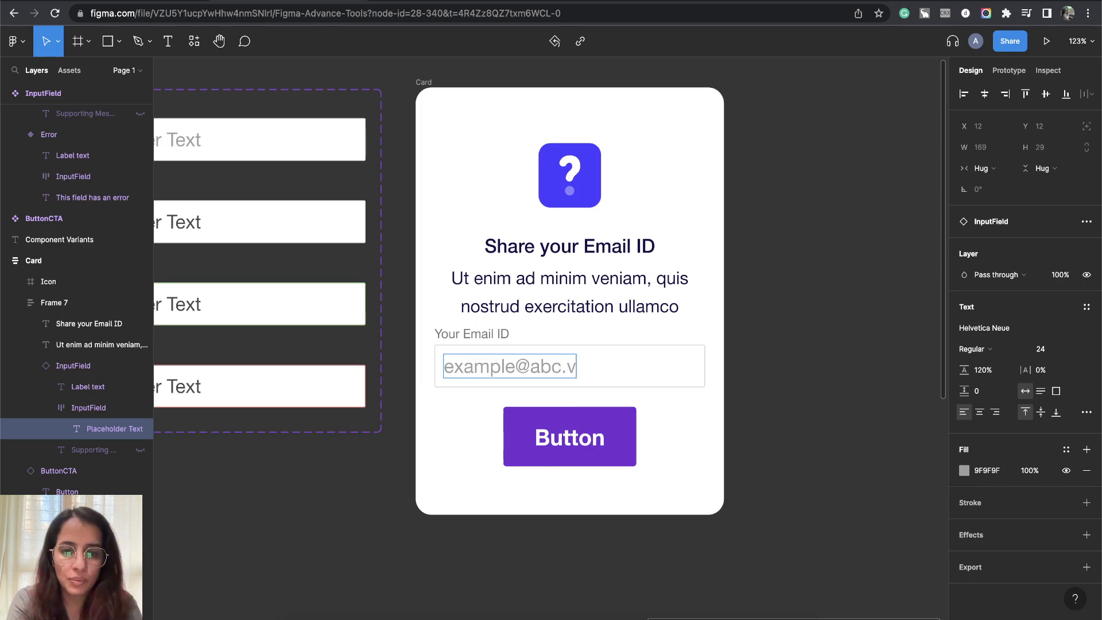
type("o")
key("BackSpace")
key("BackSpace")
type("com")
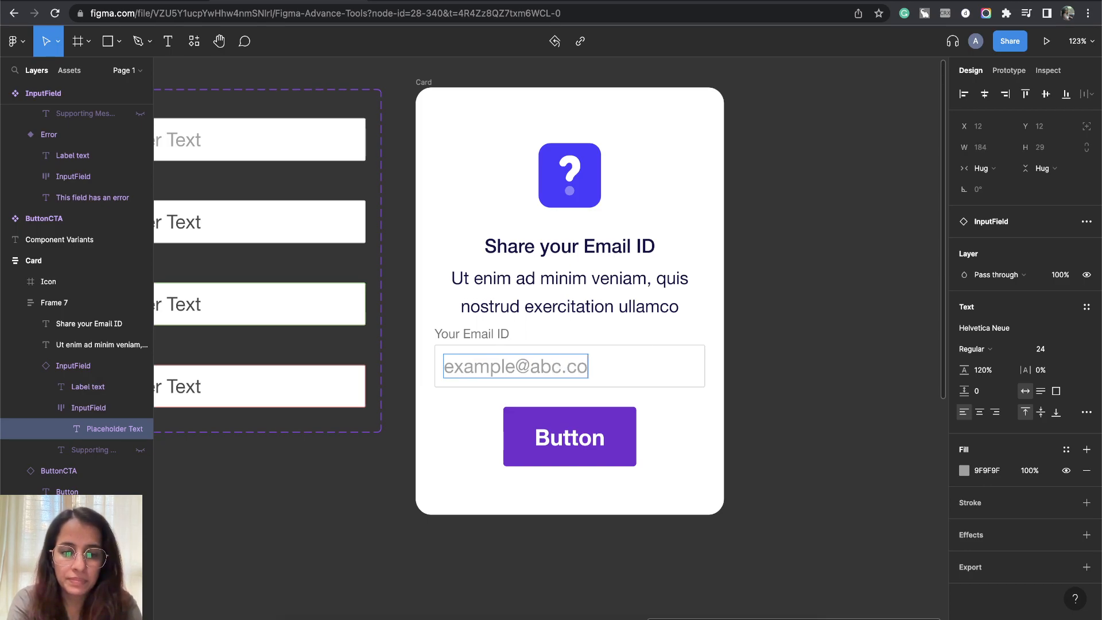
left_click(750, 440)
Set the vertical spacing between the items of the card's Frame 7 to 12
scroll(437, 382, "down", 3)
left_click(533, 331)
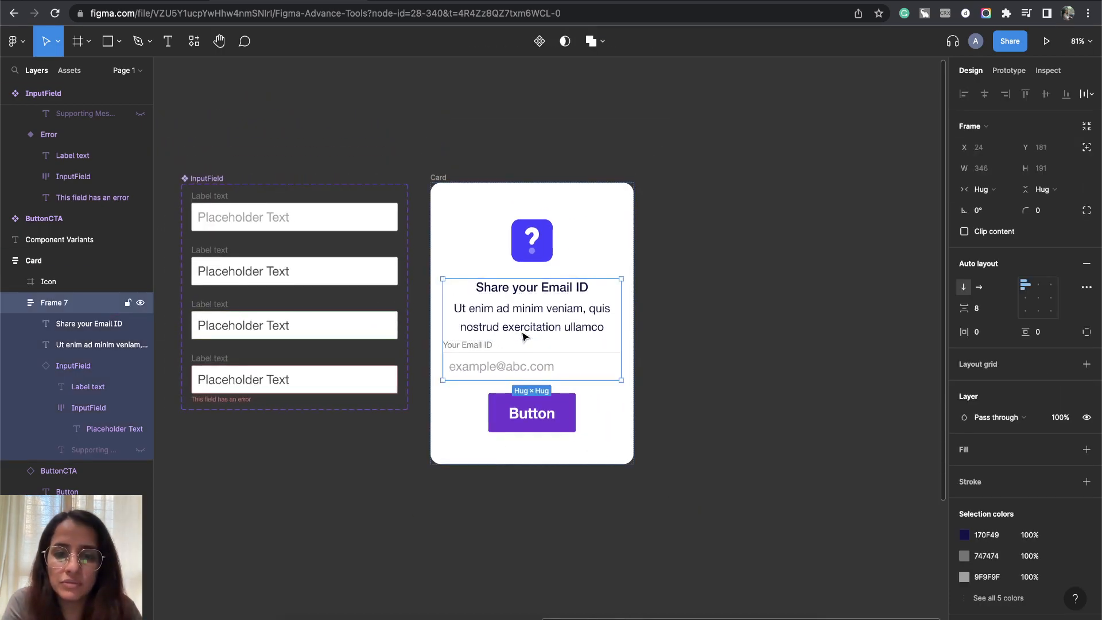
left_click(976, 308)
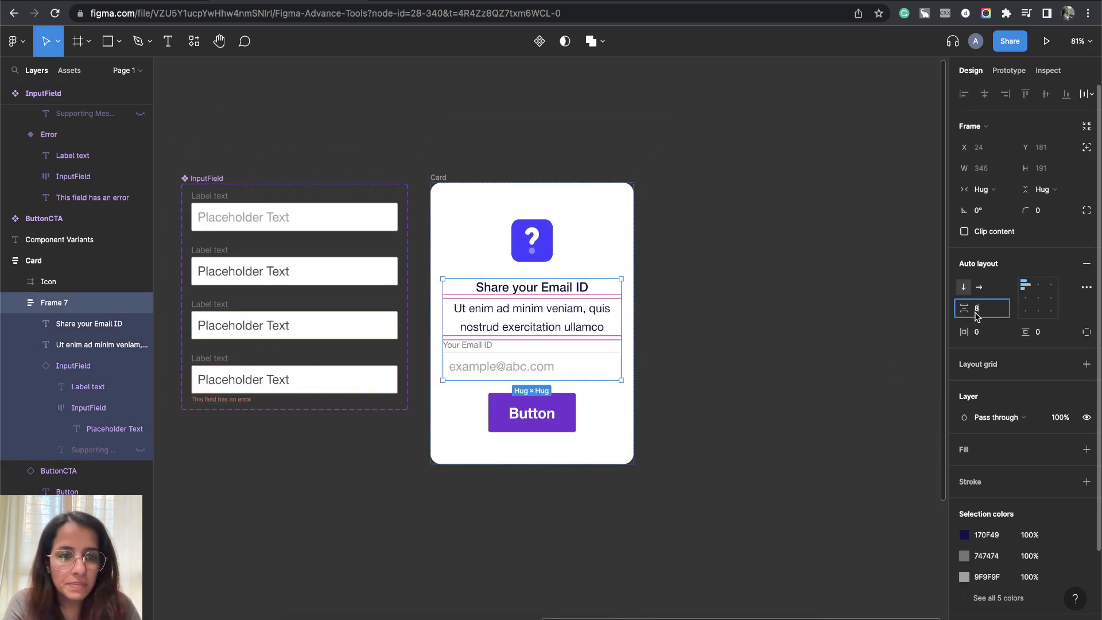
type("12")
key("Return")
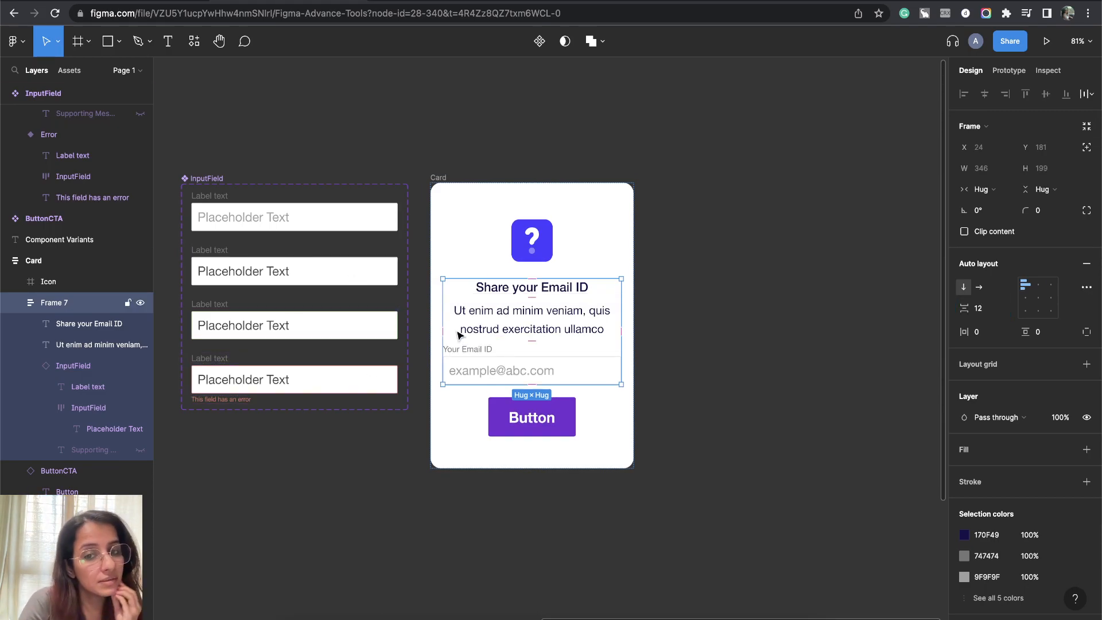
Switch the State of the card's InputField instance to Error
double_click(537, 374)
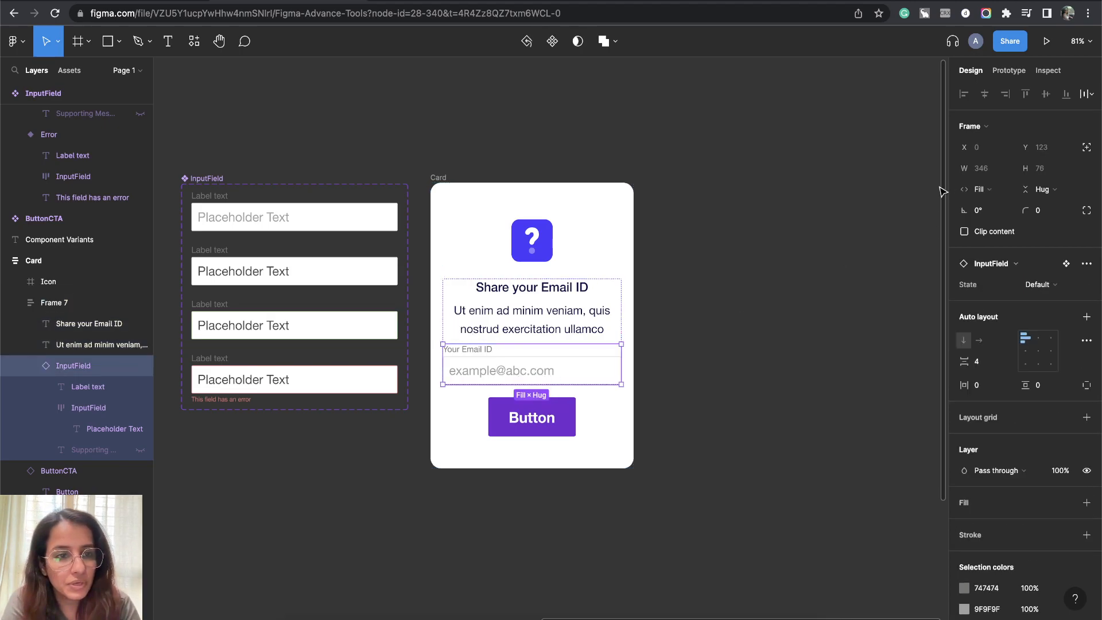
left_click(1038, 285)
left_click(1031, 333)
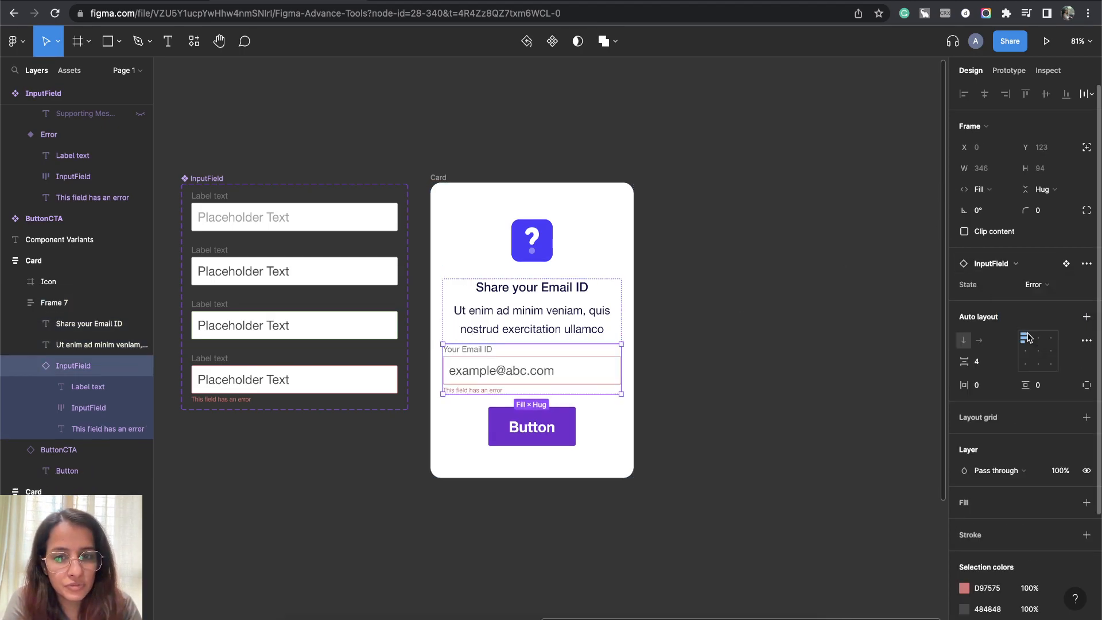
left_click(726, 458)
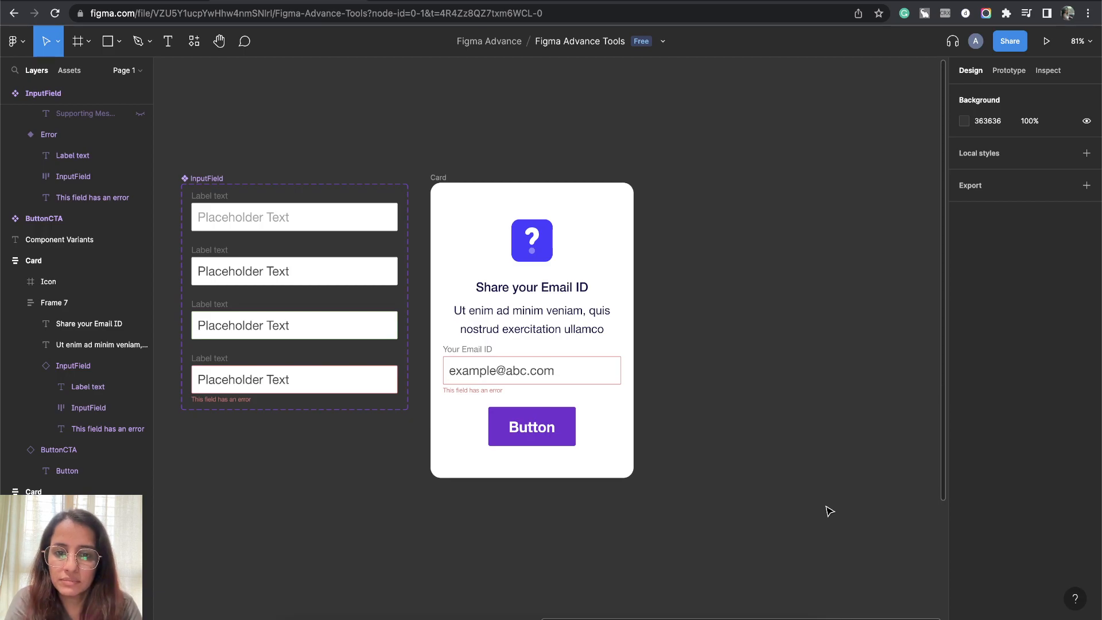
Undo and redo the card instance's change to the Error state to compare both looks, and deselect it
key("super+z")
key("super+z")
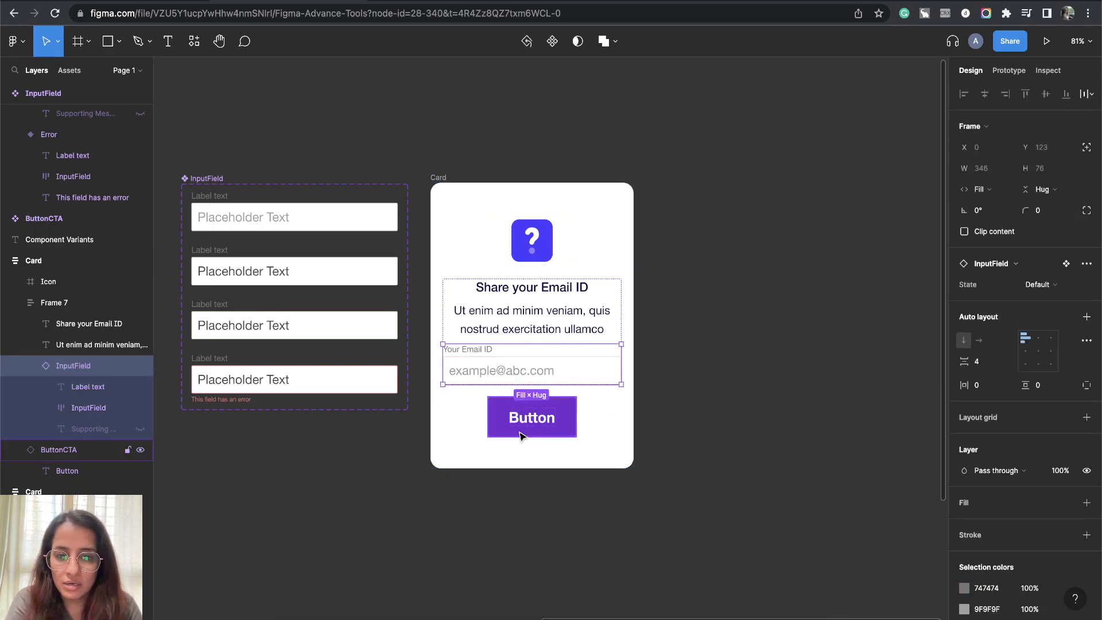
key("super+shift+z")
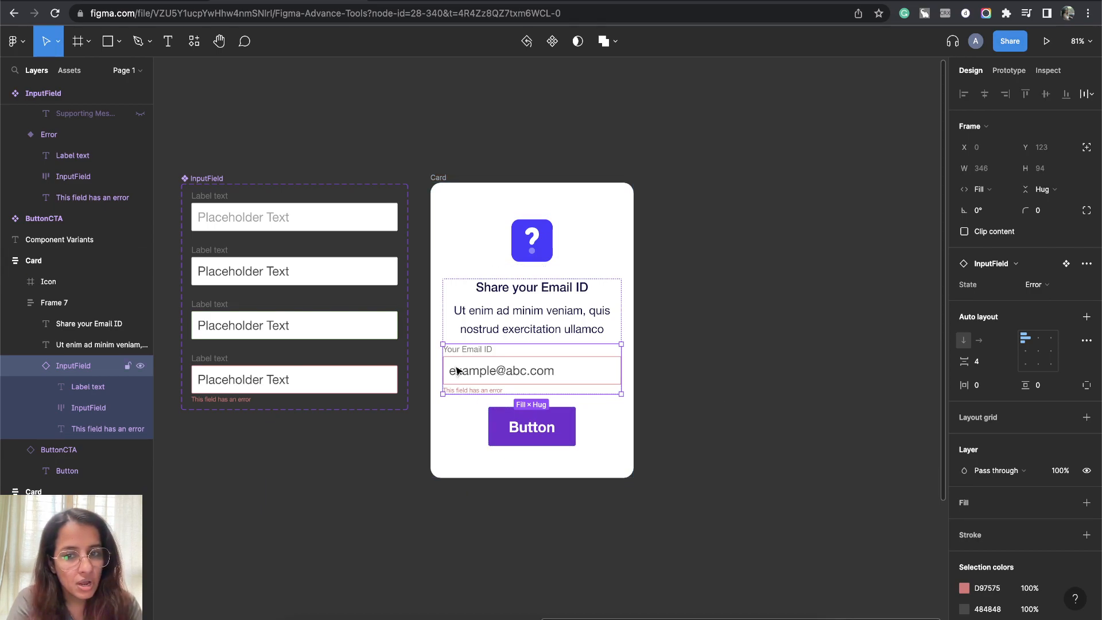
left_click(690, 352)
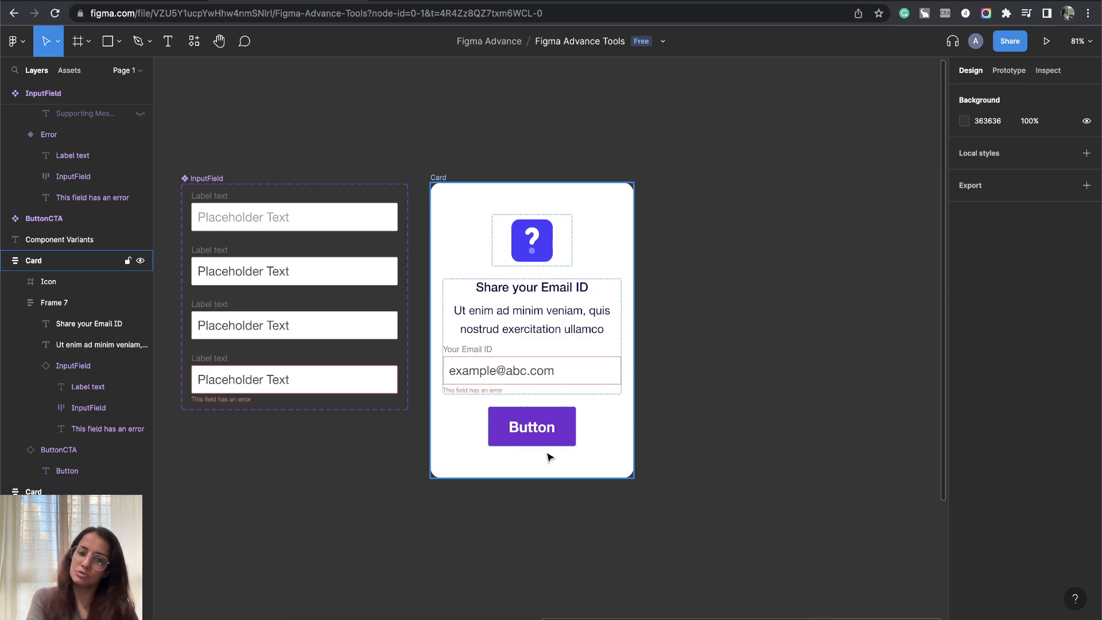
left_click_drag(387, 479, 600, 482)
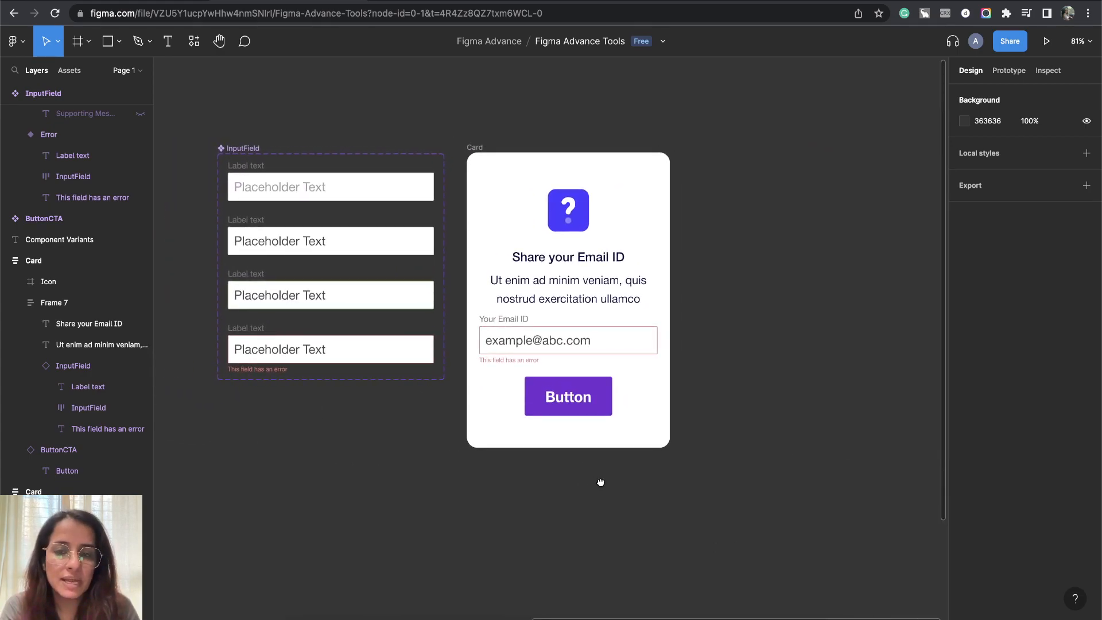